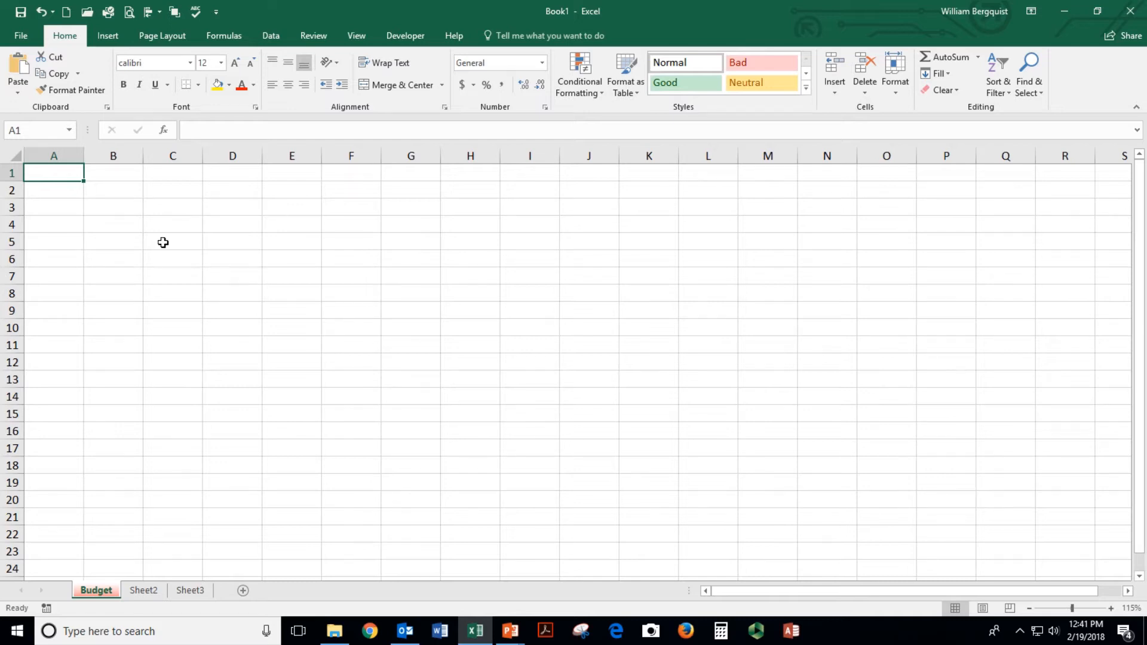
# Enter the company name 'Pacific Computer Warehouse' in cell A1
pyautogui.click(69, 203)
pyautogui.click(54, 173)
pyautogui.write('Pacific')
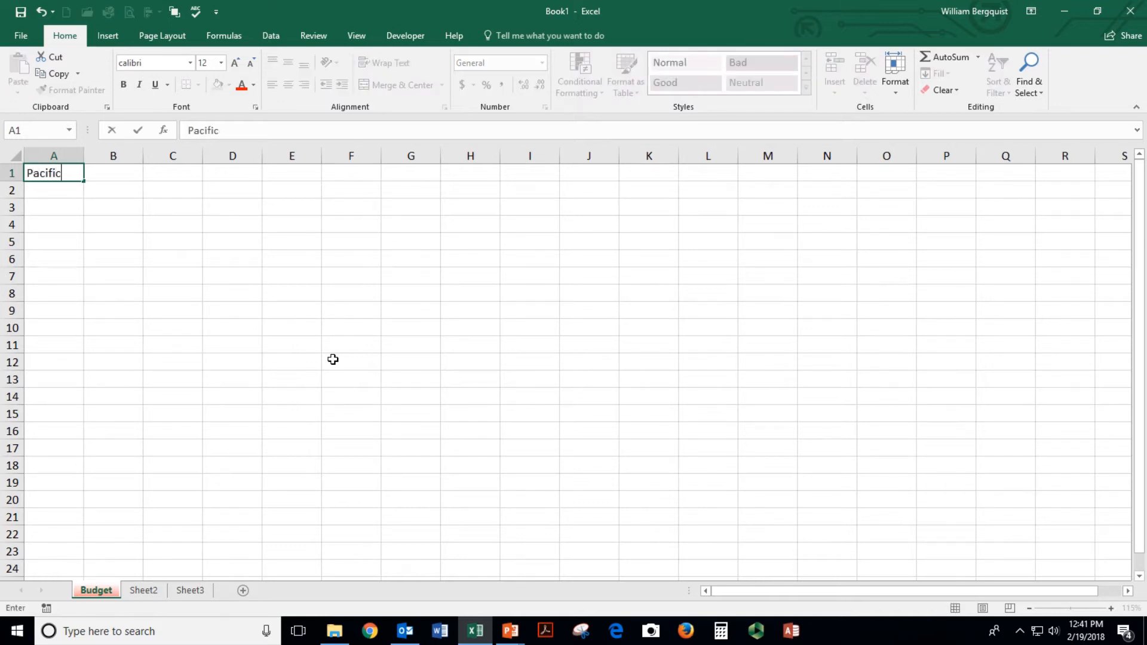
pyautogui.write(' Computer Ware')
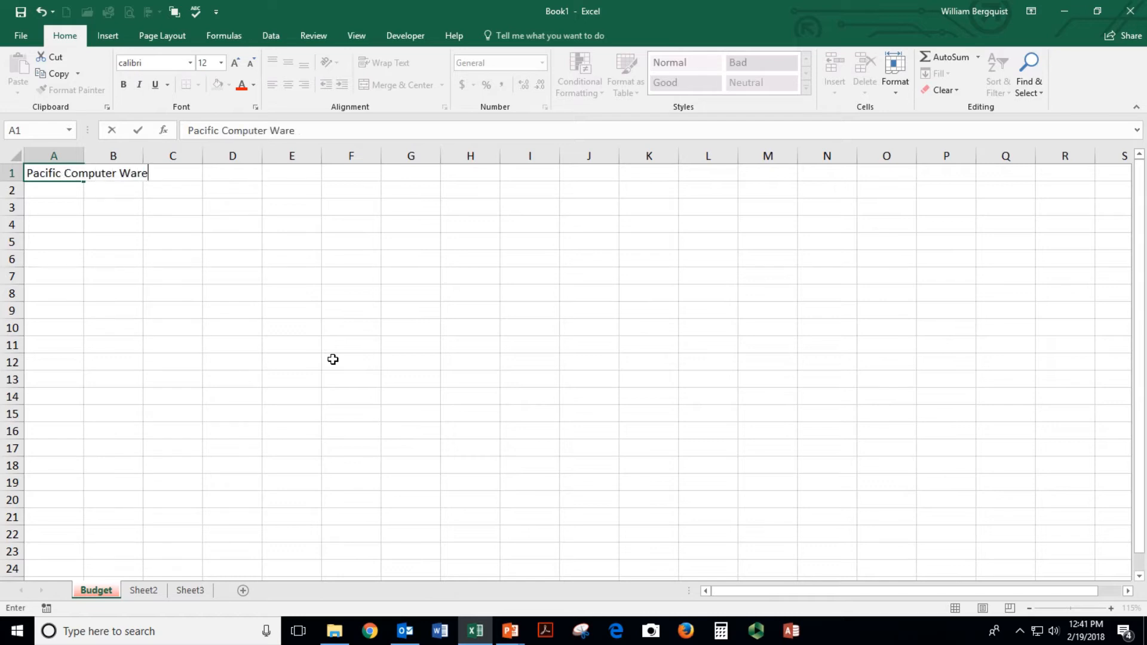
pyautogui.write('house')
pyautogui.press('Return')
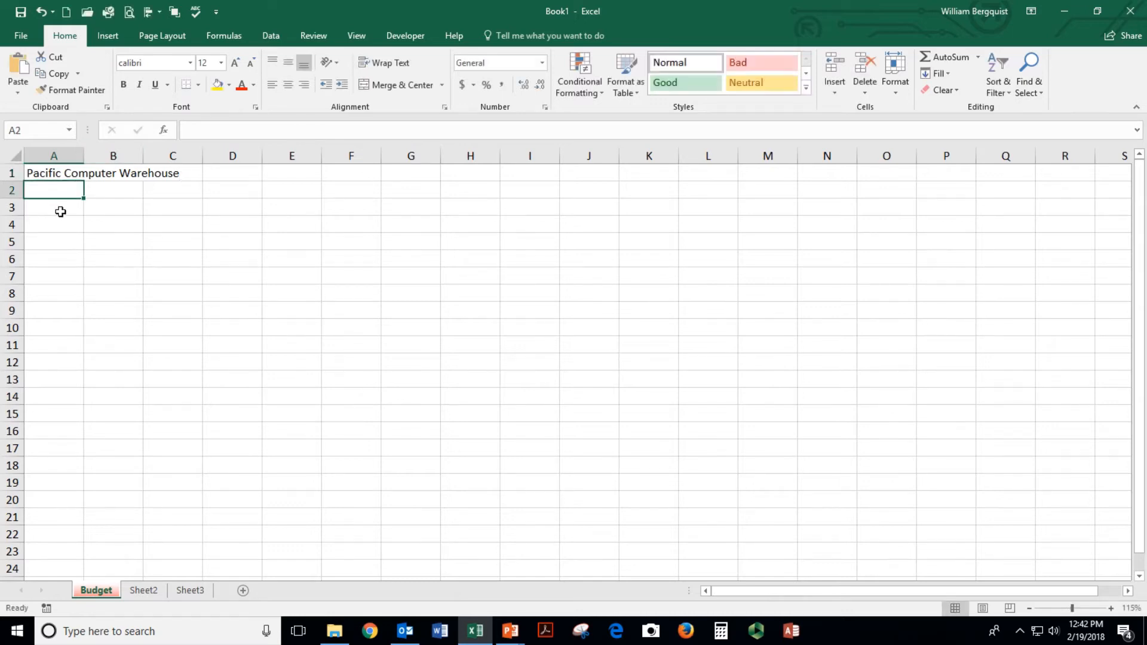
pyautogui.click(53, 172)
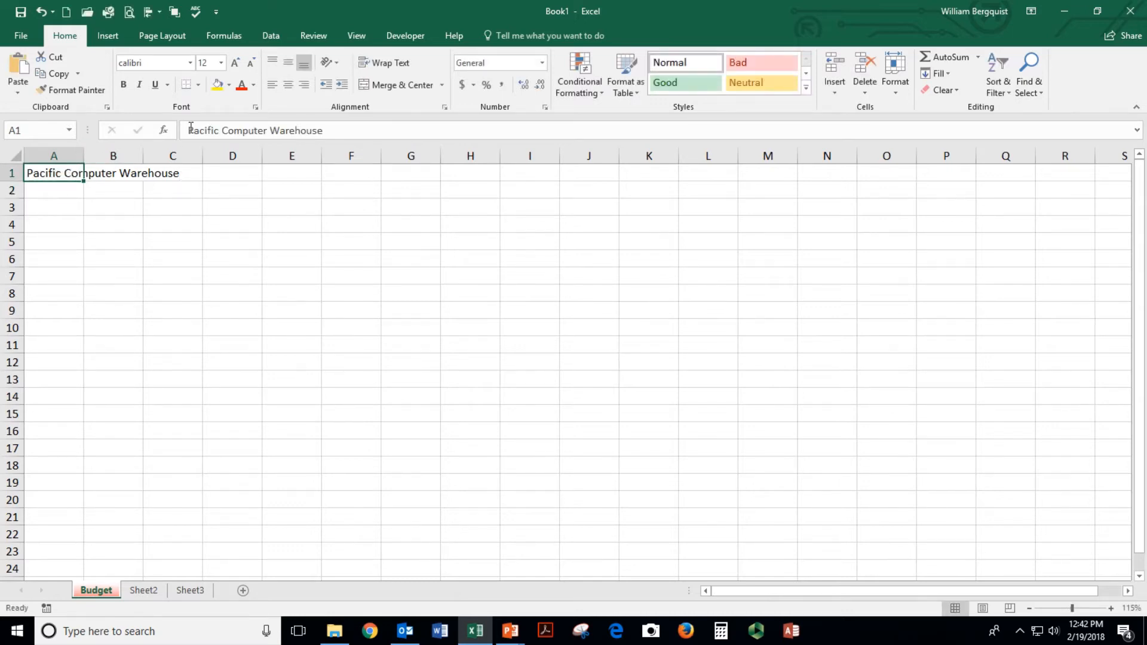
pyautogui.click(60, 197)
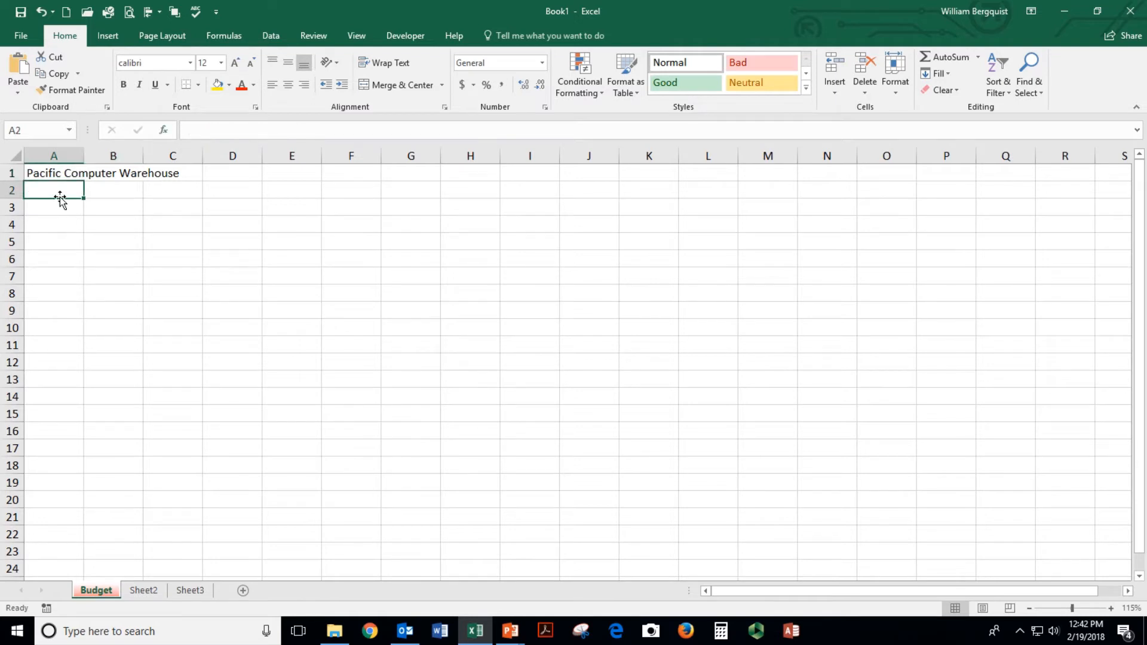
pyautogui.click(53, 172)
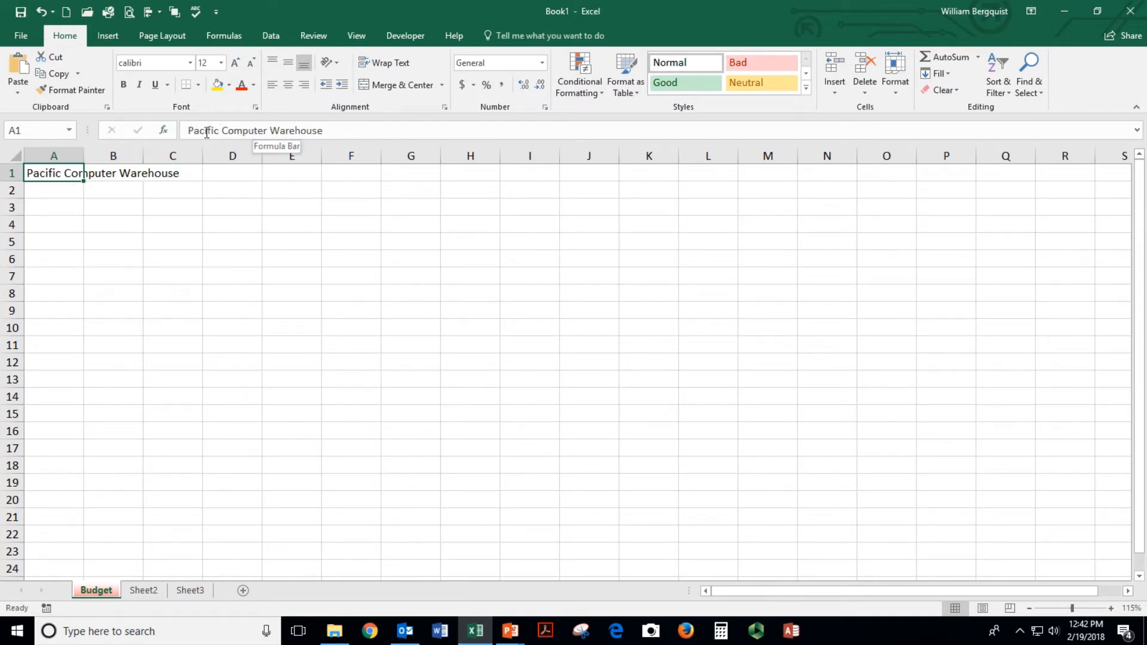
# Put 'Six-Month Revenue and Expense Projection - 2020', a Prepared By line, and 'Prepared On: 2/19/2018' in A2:A4
pyautogui.click(48, 188)
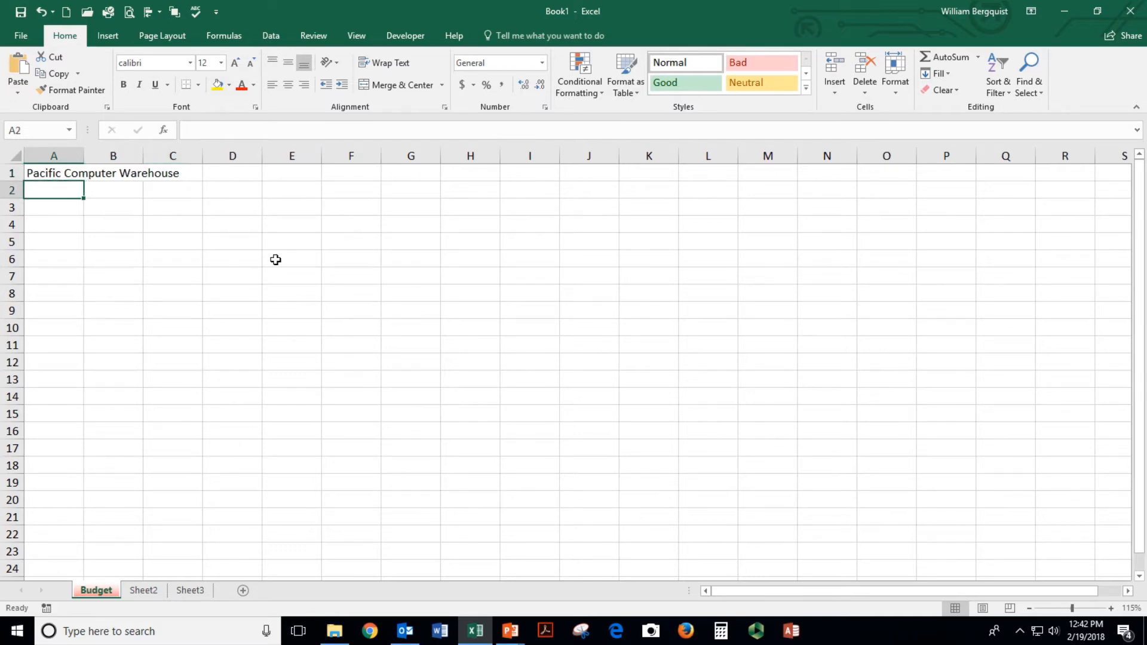
pyautogui.write('Six-M')
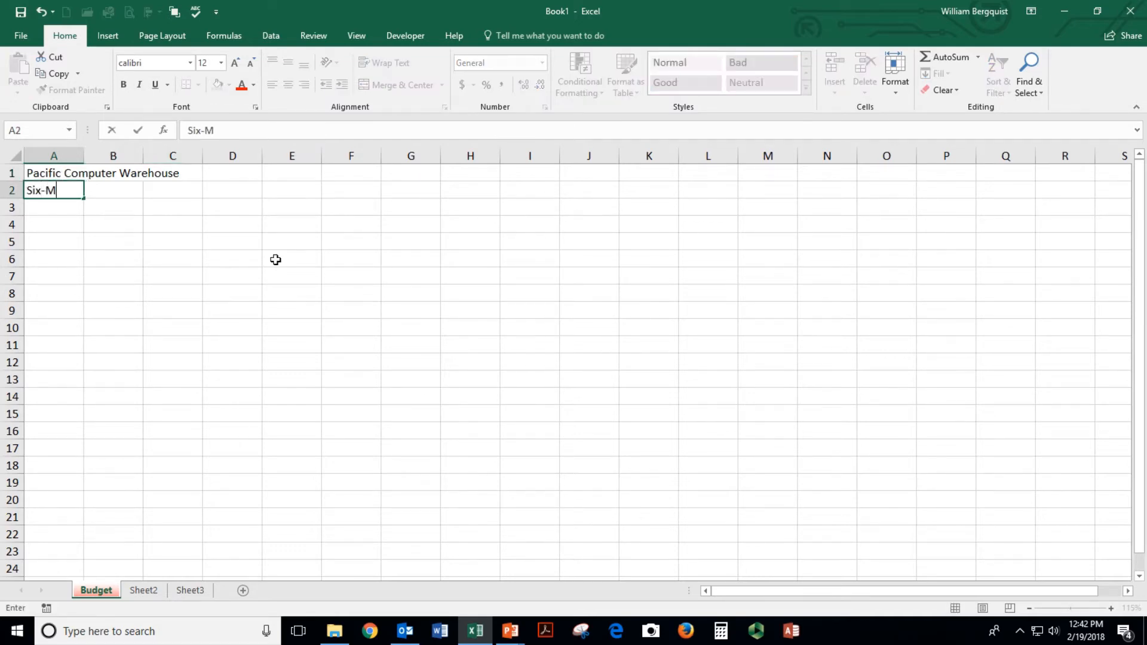
pyautogui.write('onth Revnue')
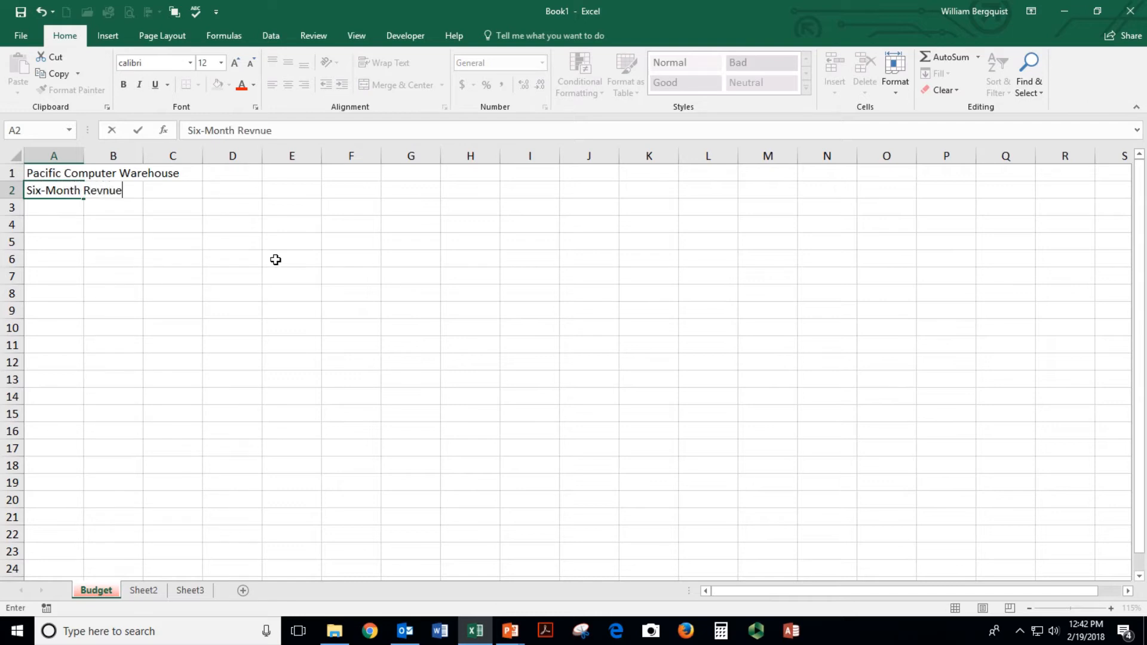
pyautogui.press('BackSpace')
pyautogui.press('BackSpace')
pyautogui.press('BackSpace')
pyautogui.write('enue and Expense Project')
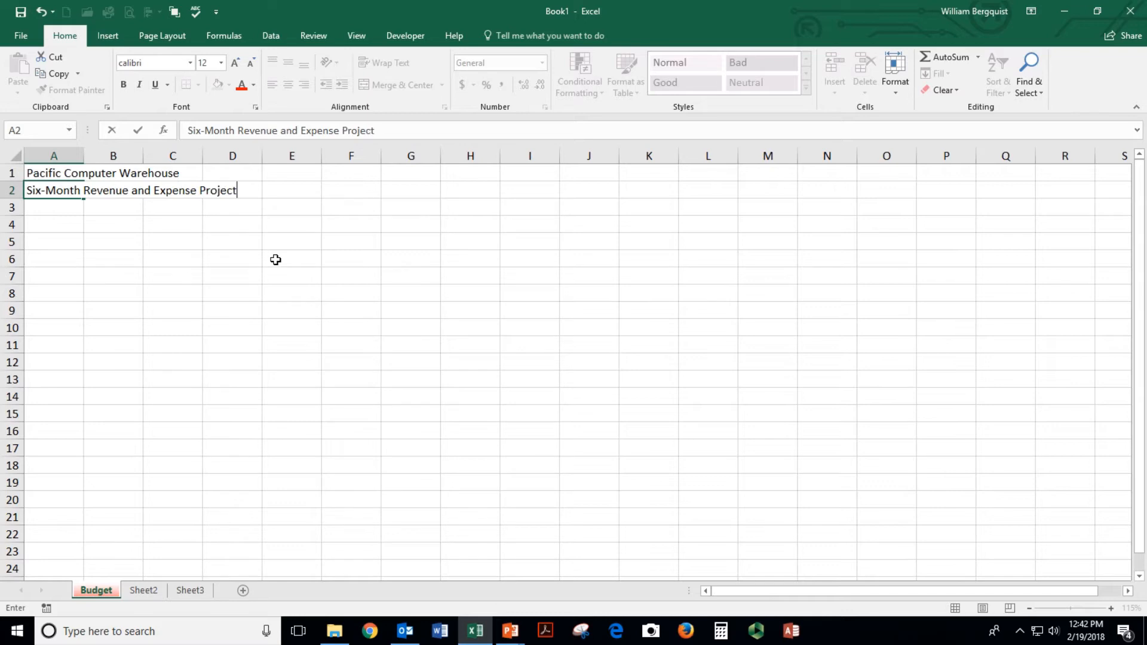
pyautogui.write('ion - 2020')
pyautogui.press('Return')
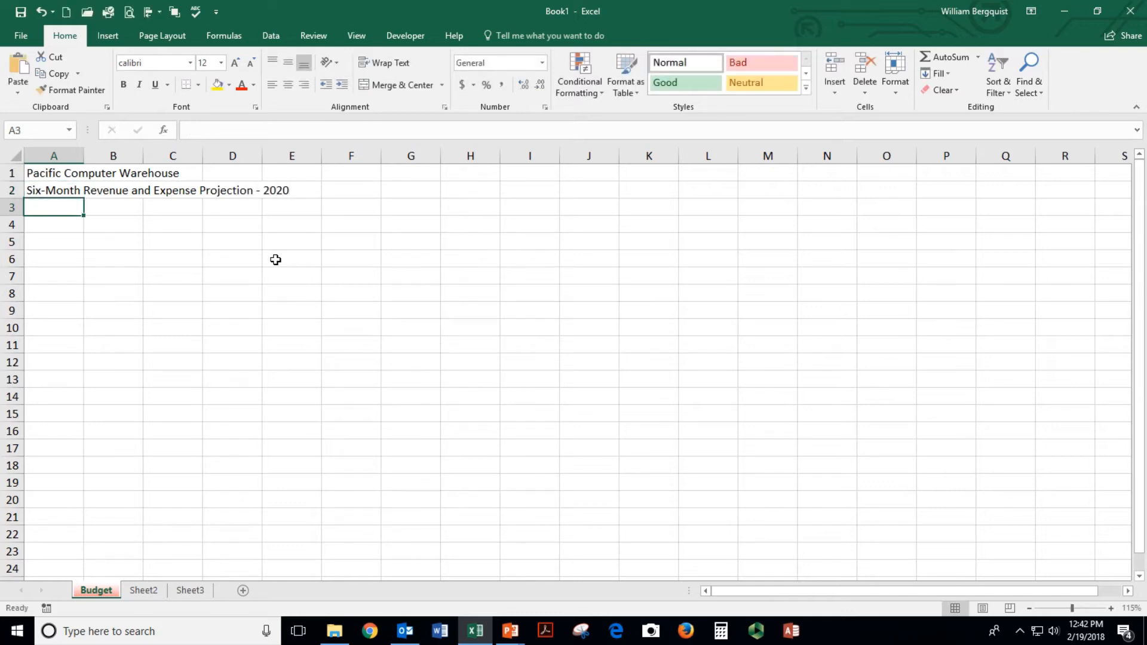
pyautogui.write('Prepared By')
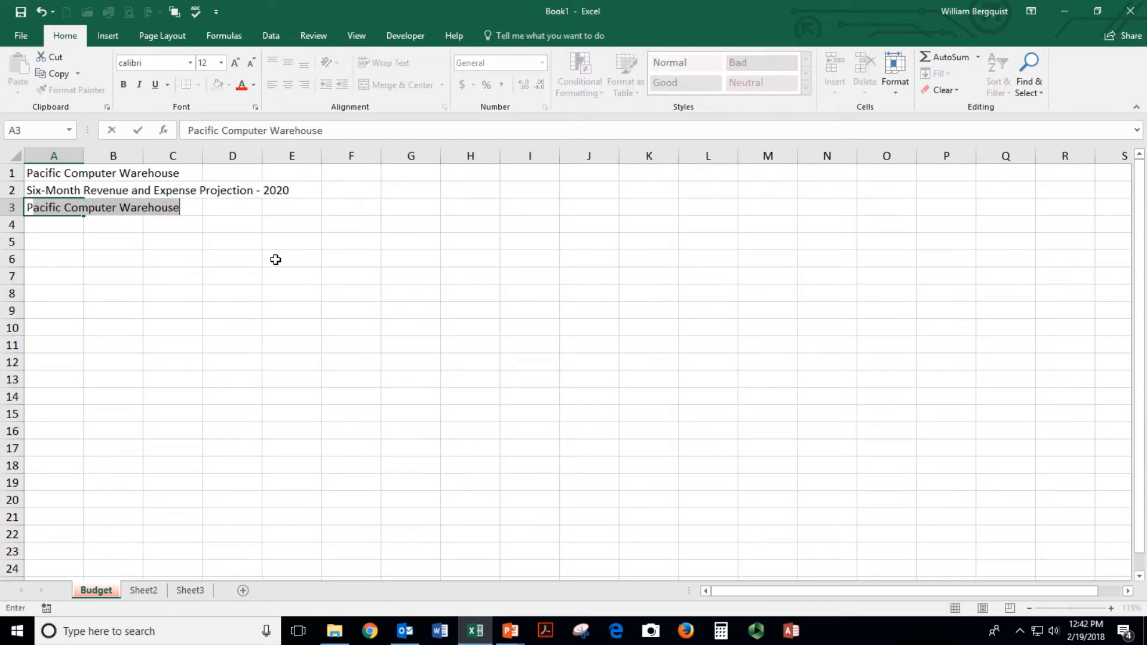
pyautogui.write(': ')
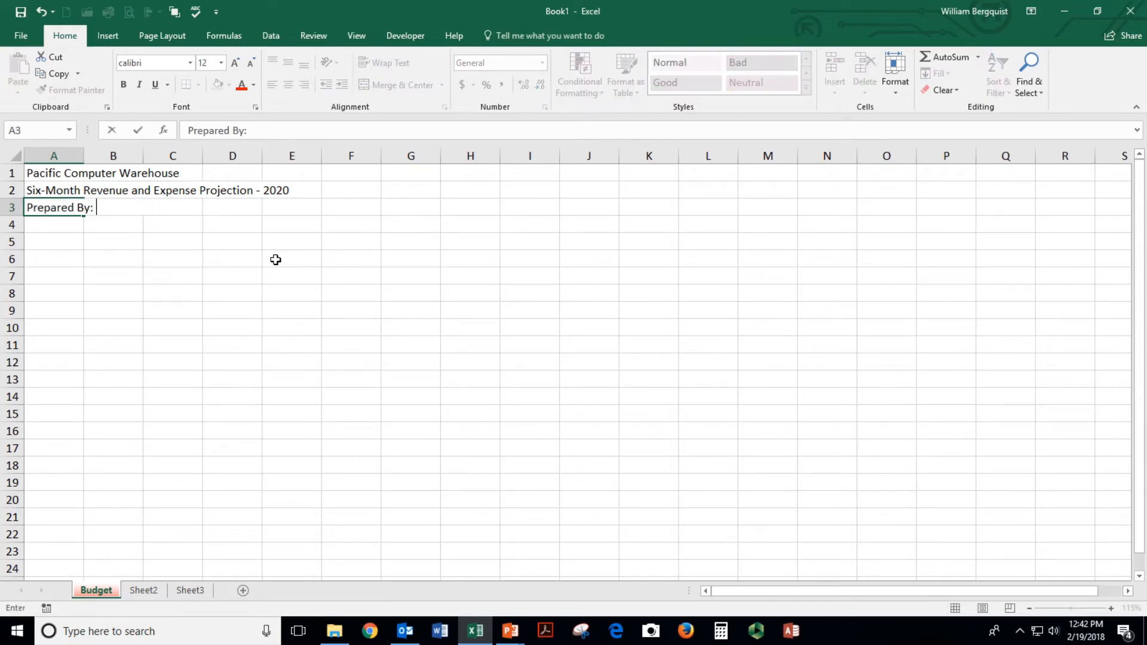
pyautogui.press('Return')
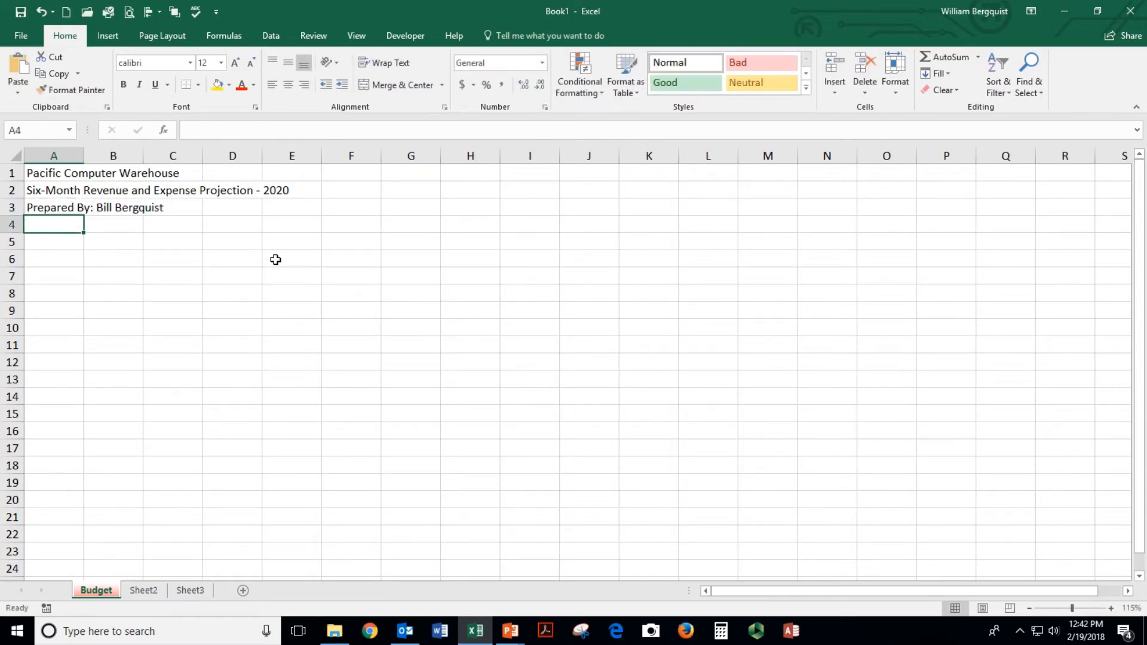
pyautogui.write('Prepared On')
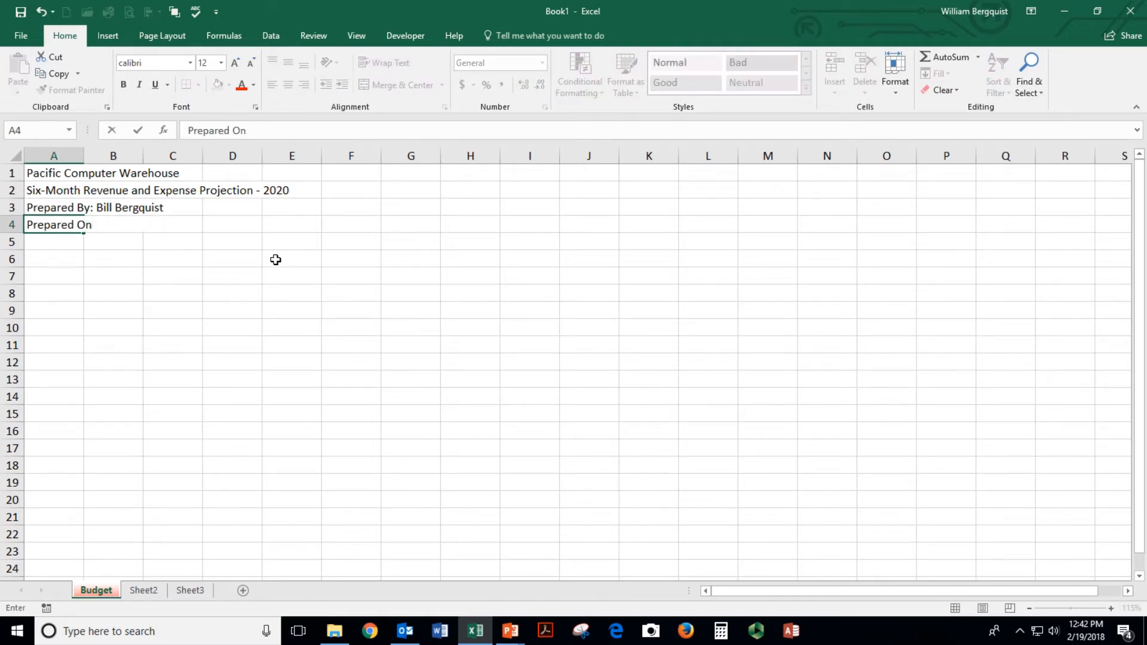
pyautogui.write(': 2/19/2018')
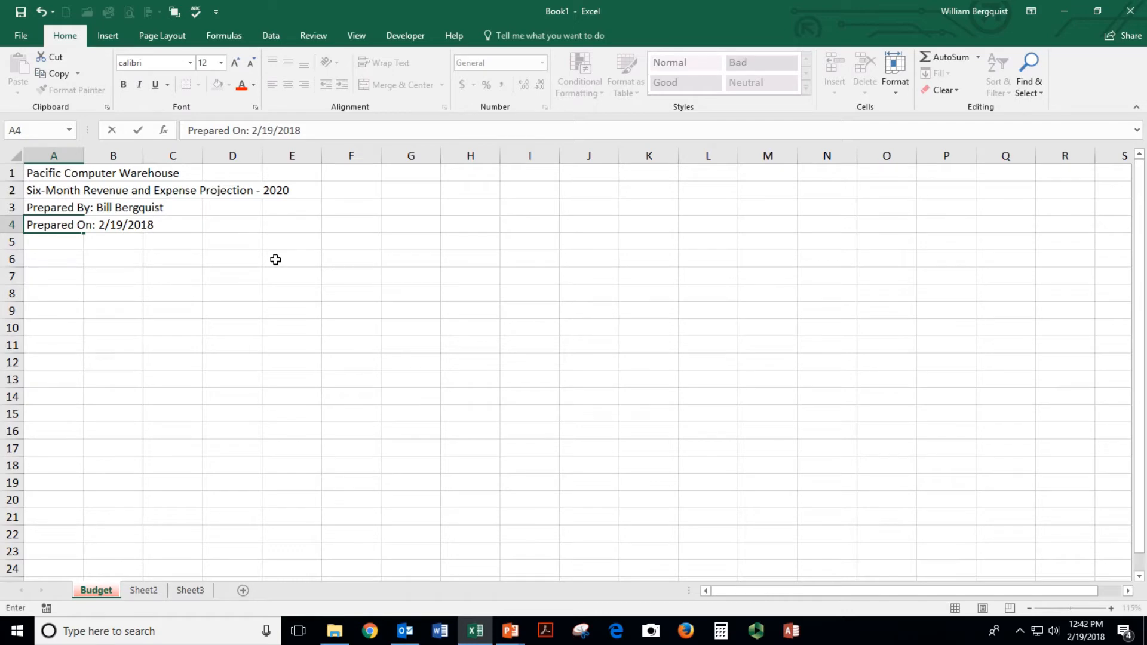
pyautogui.press('Return')
pyautogui.press('Return')
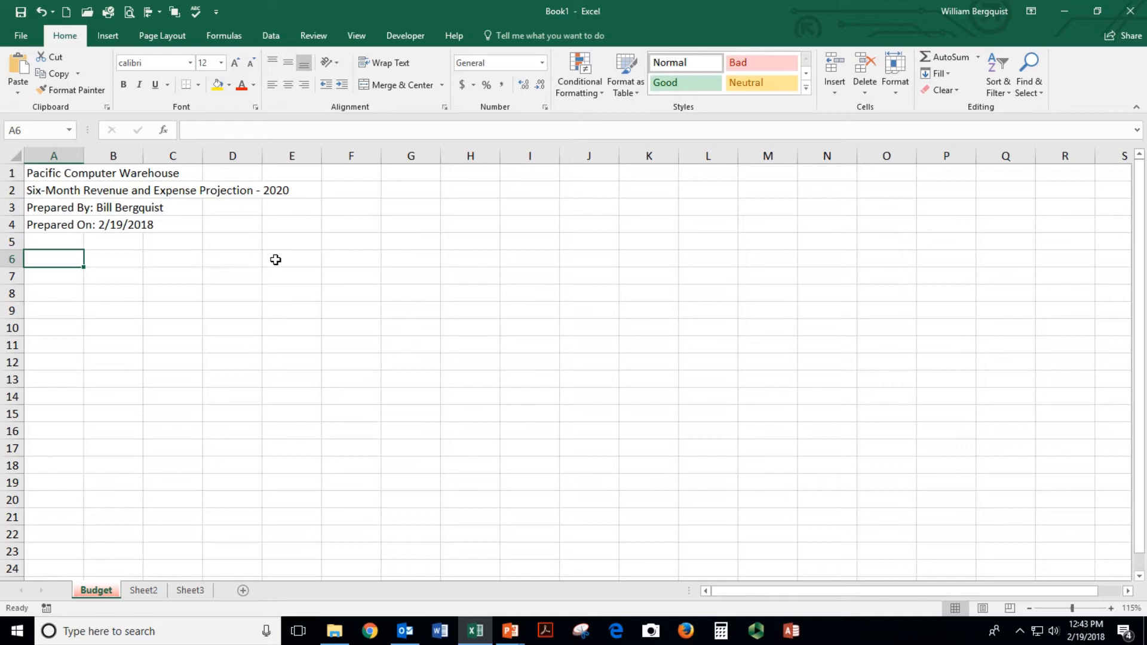
pyautogui.click(54, 172)
pyautogui.moveTo(55, 172); pyautogui.dragTo(51, 224)
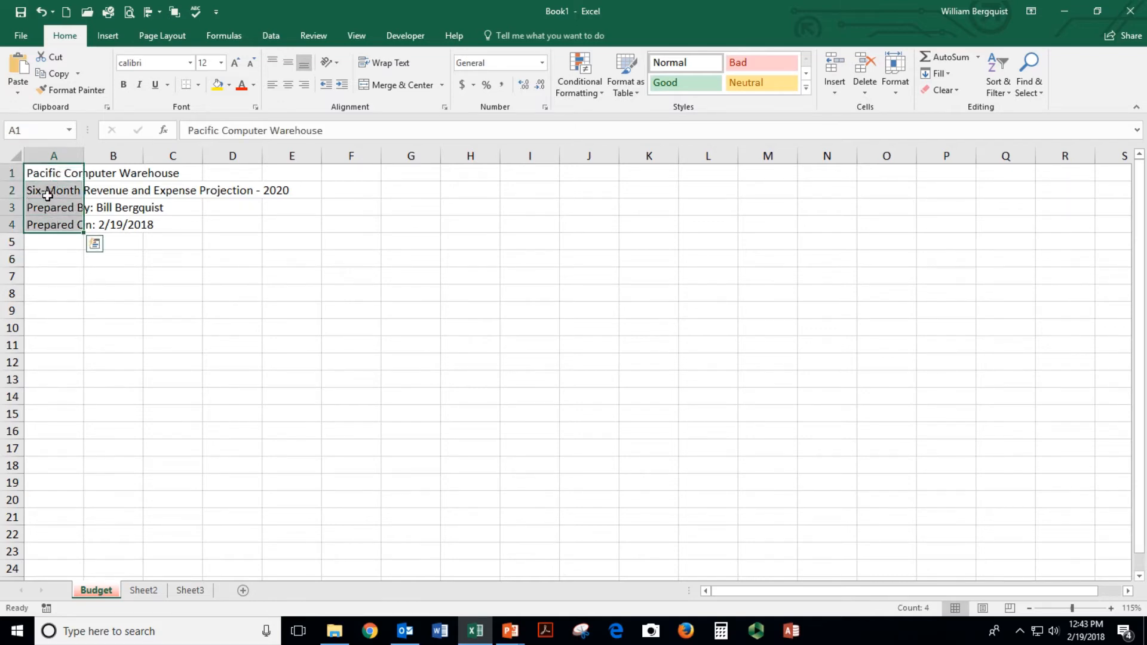
pyautogui.click(48, 173)
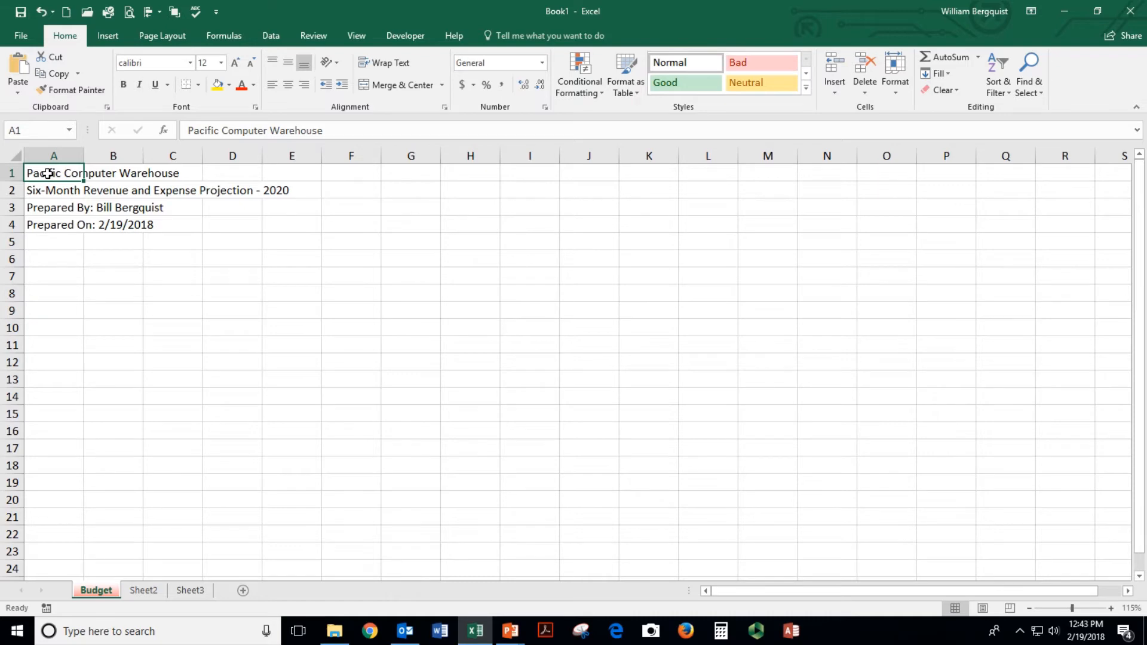
pyautogui.click(44, 187)
pyautogui.click(47, 212)
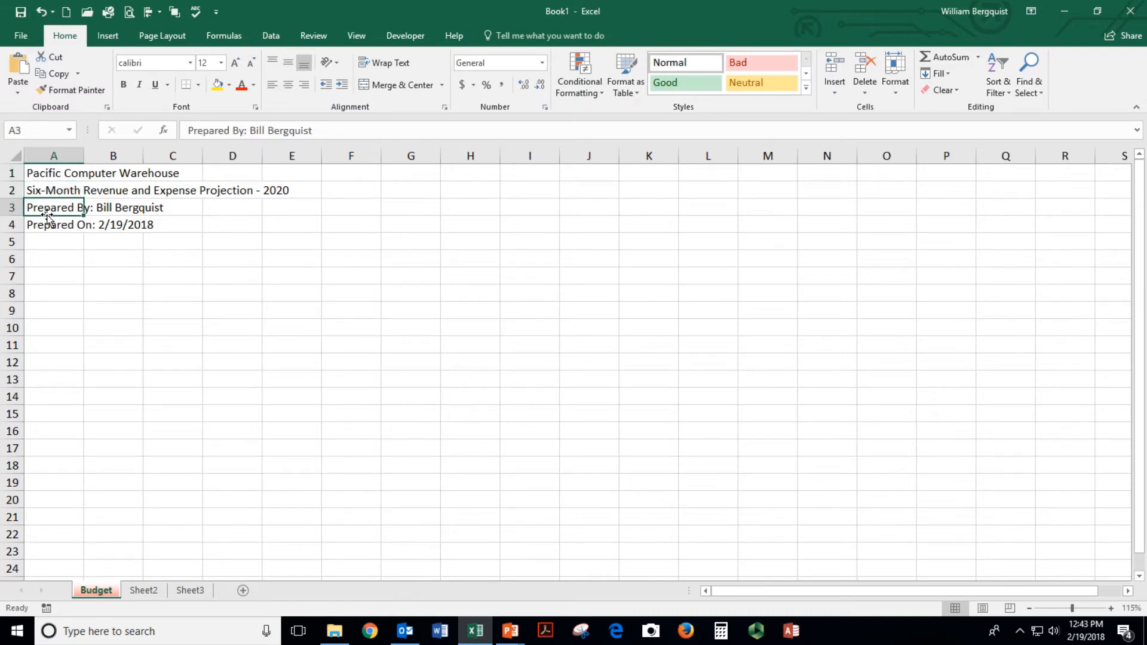
pyautogui.click(50, 222)
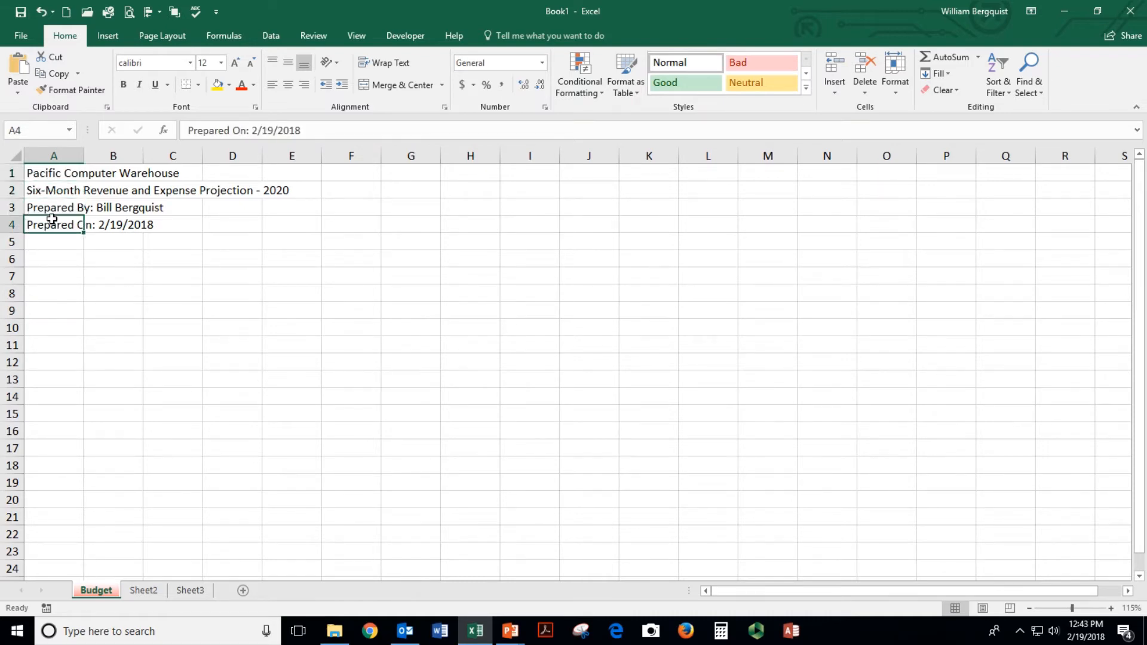
pyautogui.click(51, 173)
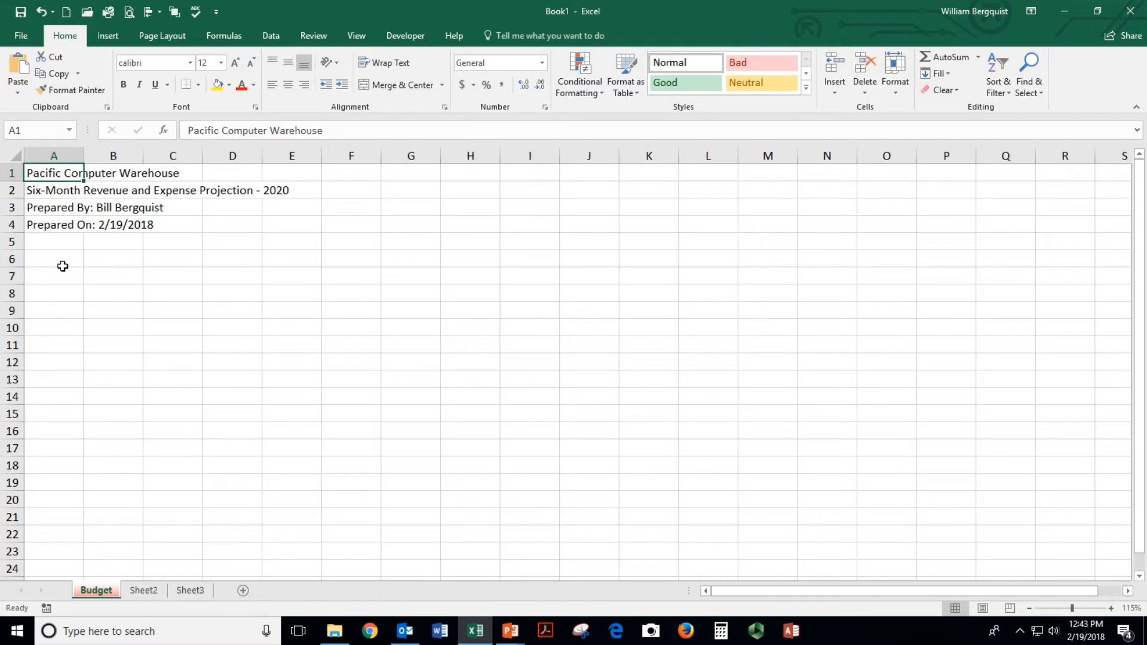
pyautogui.click(60, 223)
pyautogui.click(55, 208)
pyautogui.click(56, 190)
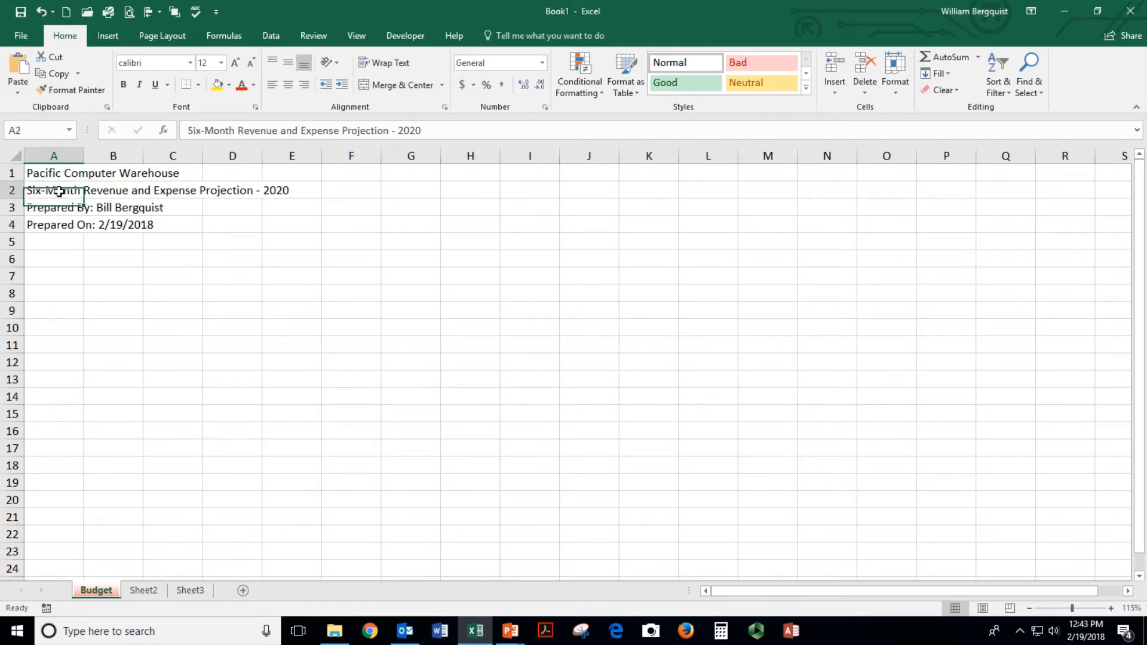
pyautogui.click(58, 173)
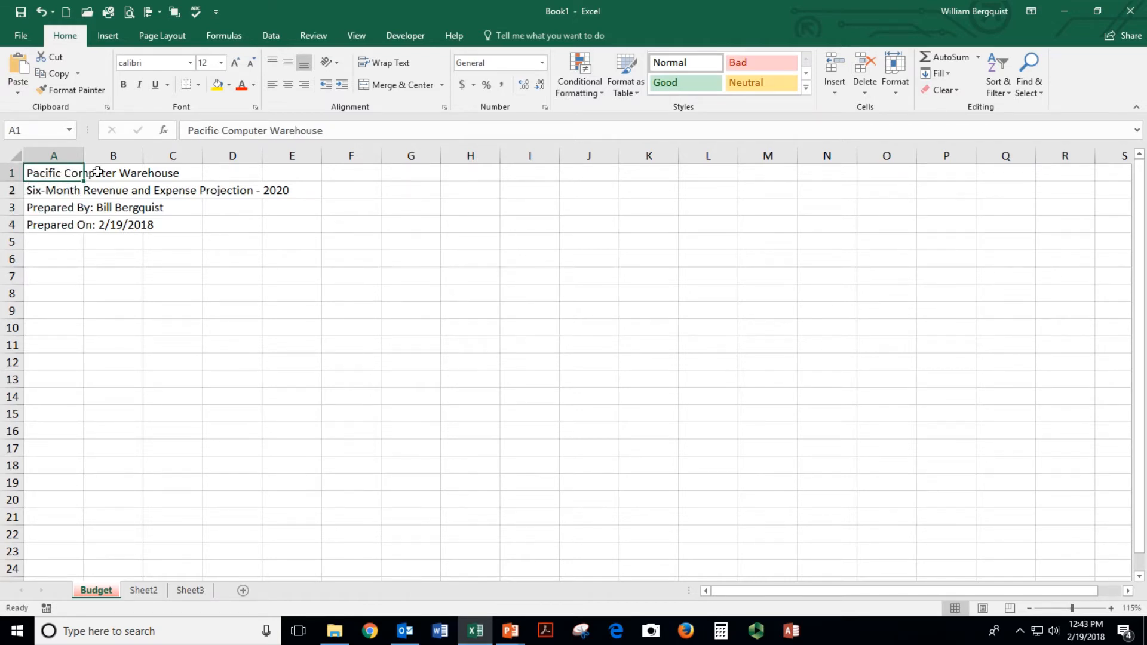
pyautogui.click(45, 191)
pyautogui.moveTo(87, 192); pyautogui.dragTo(256, 191)
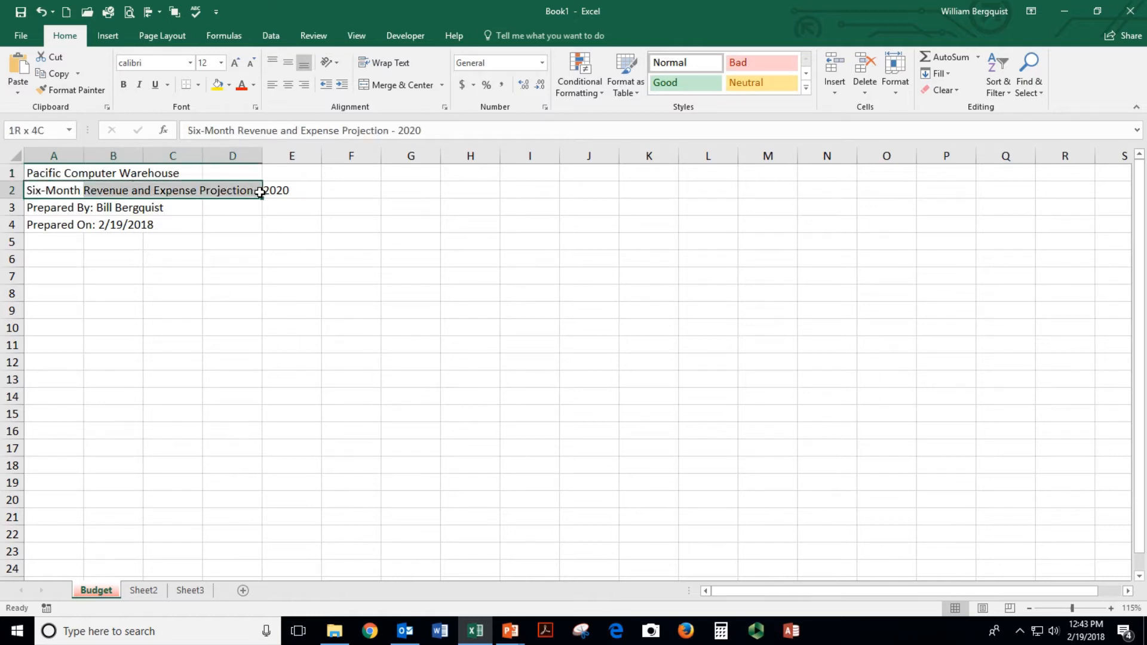
pyautogui.click(244, 191)
pyautogui.click(161, 190)
pyautogui.click(127, 189)
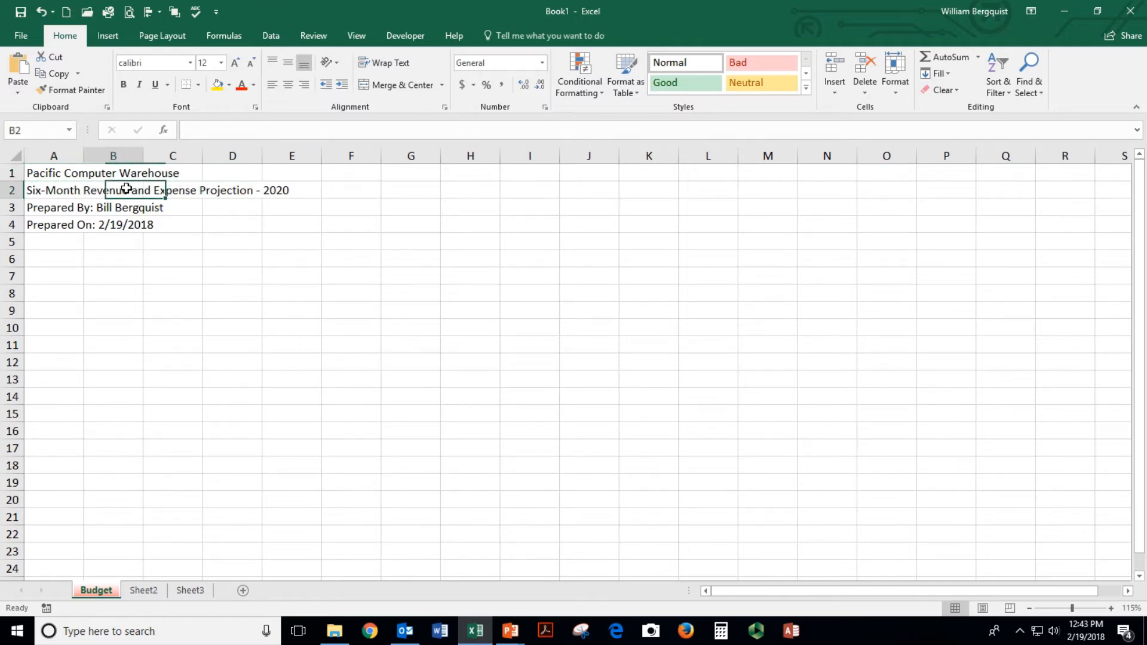
pyautogui.click(60, 193)
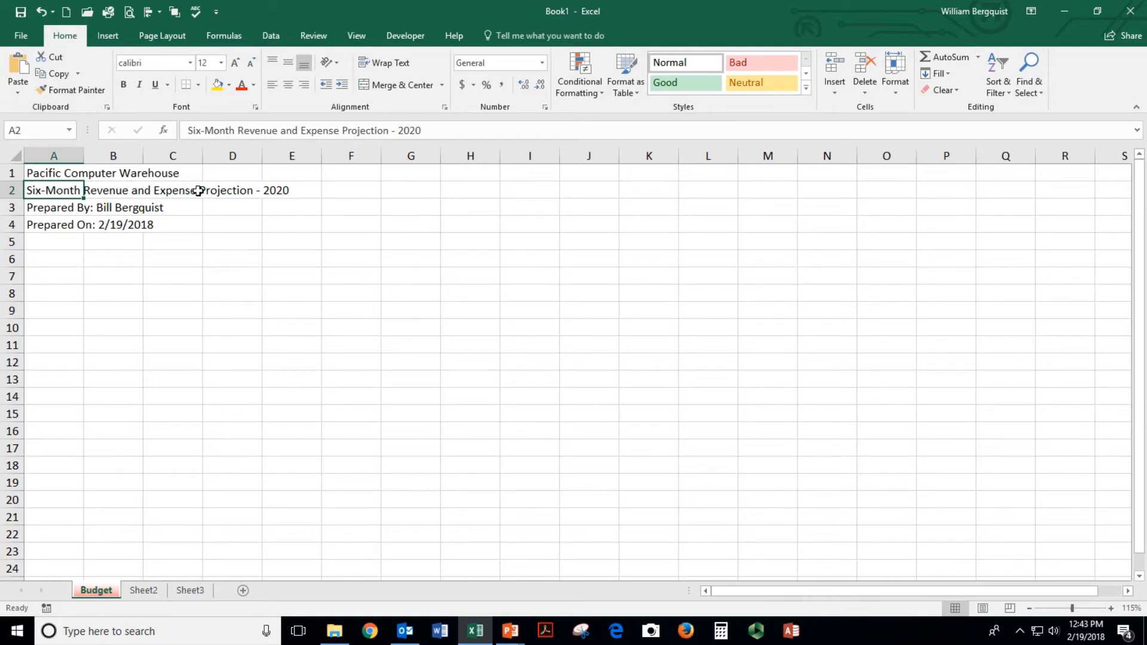
pyautogui.click(115, 192)
pyautogui.click(159, 191)
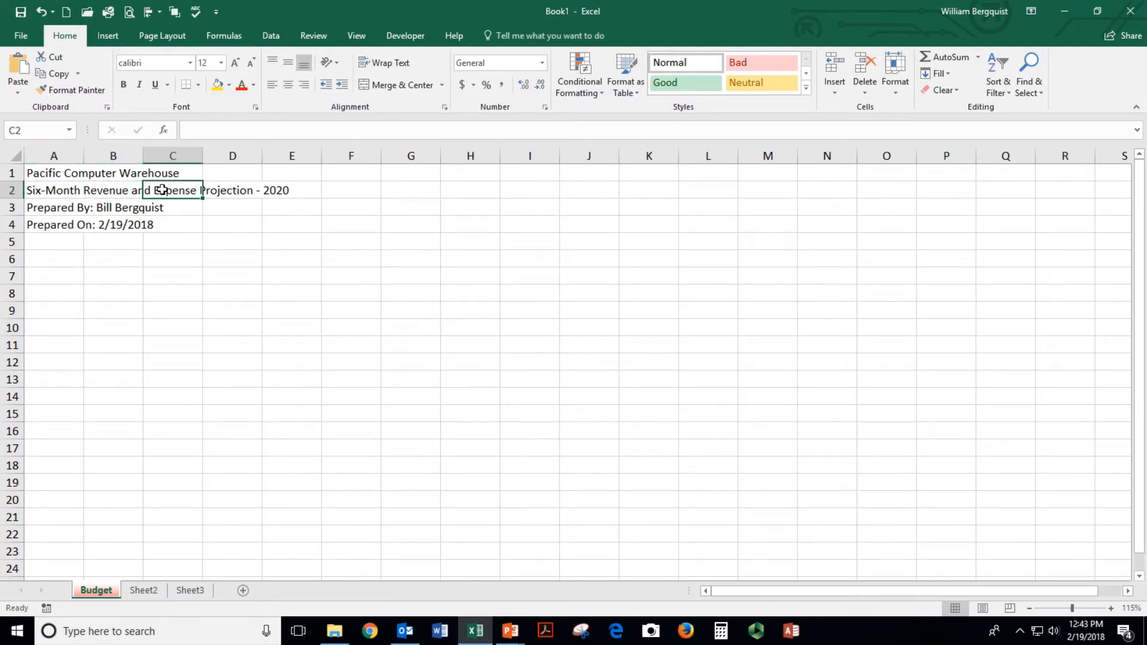
pyautogui.click(228, 187)
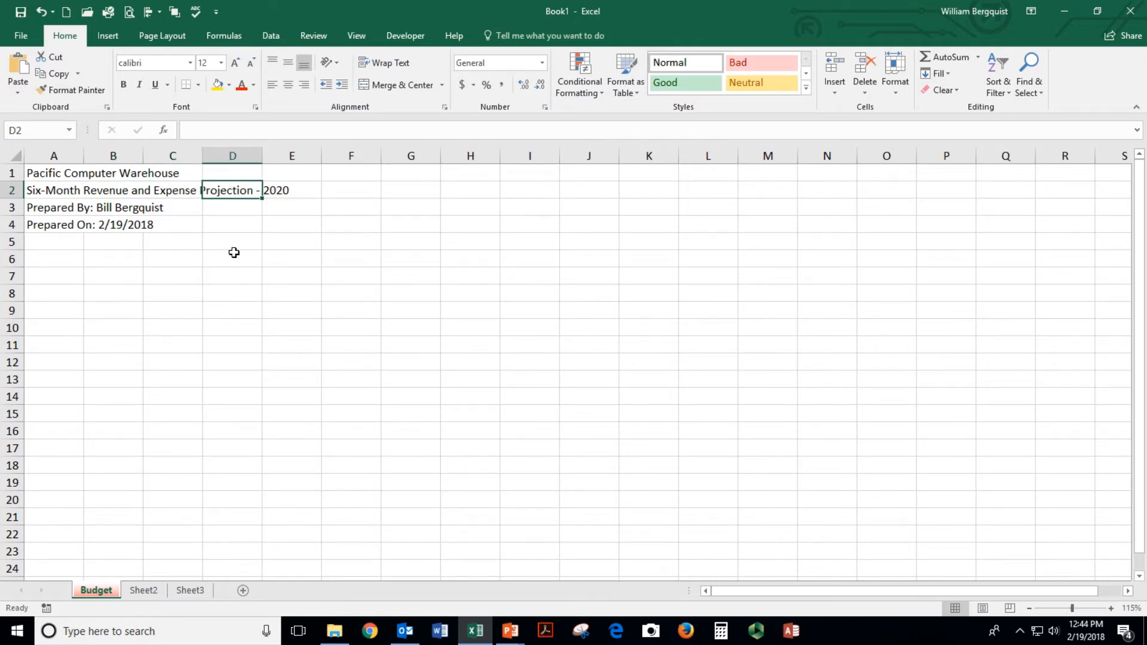
pyautogui.write('test')
pyautogui.press('Return')
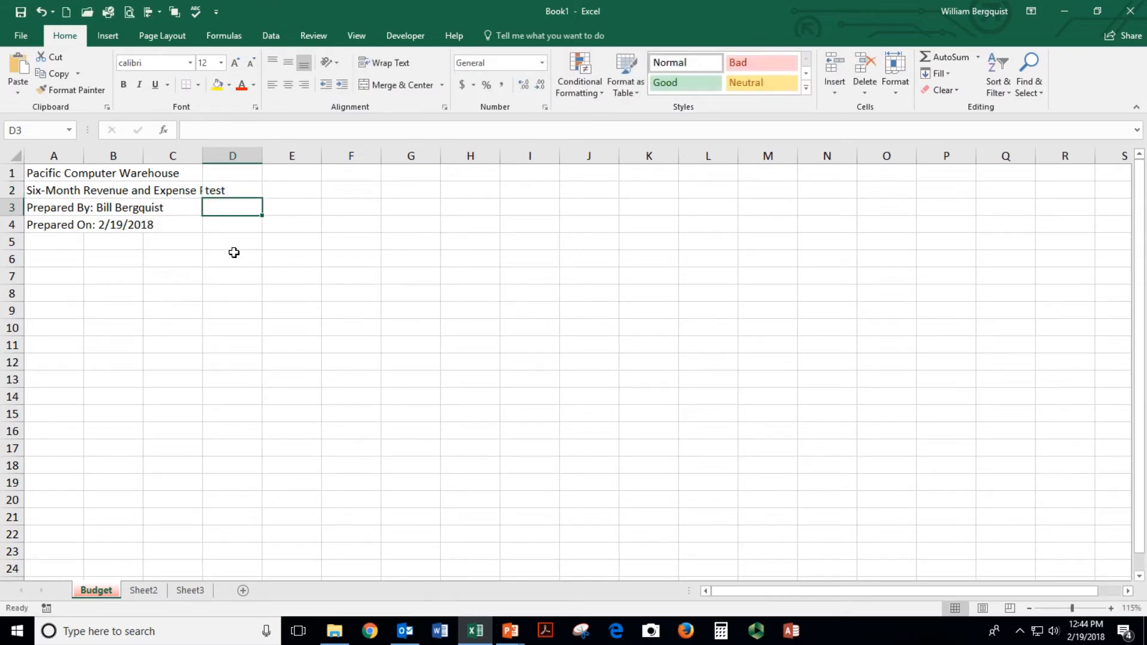
pyautogui.click(235, 199)
pyautogui.press('Delete')
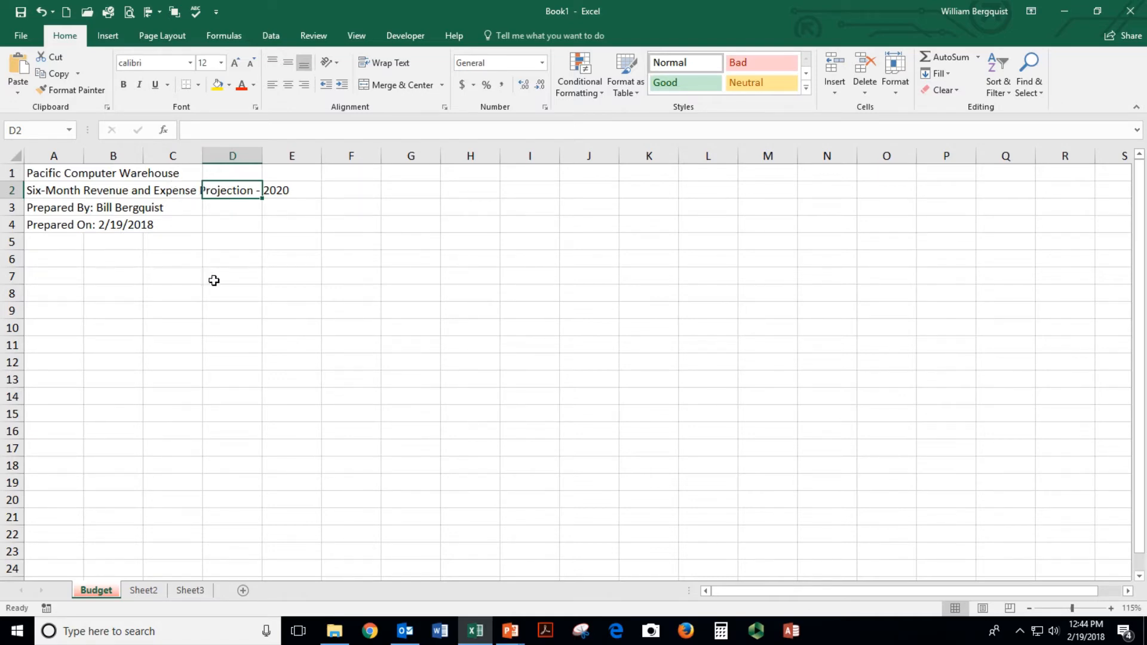
pyautogui.click(46, 175)
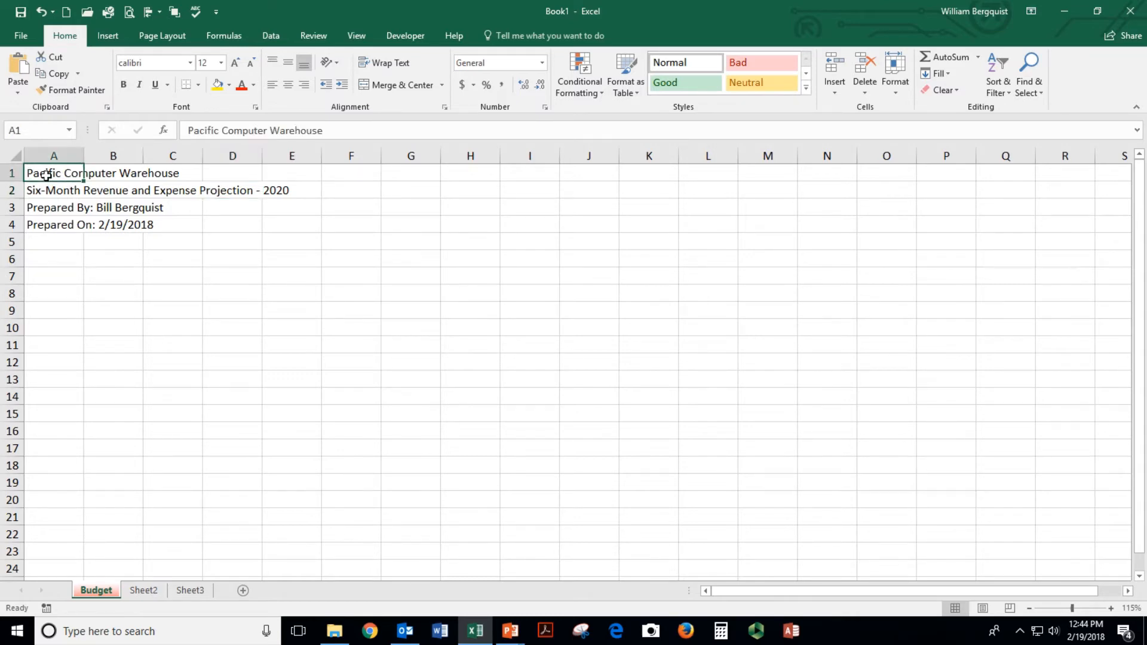
pyautogui.click(188, 131)
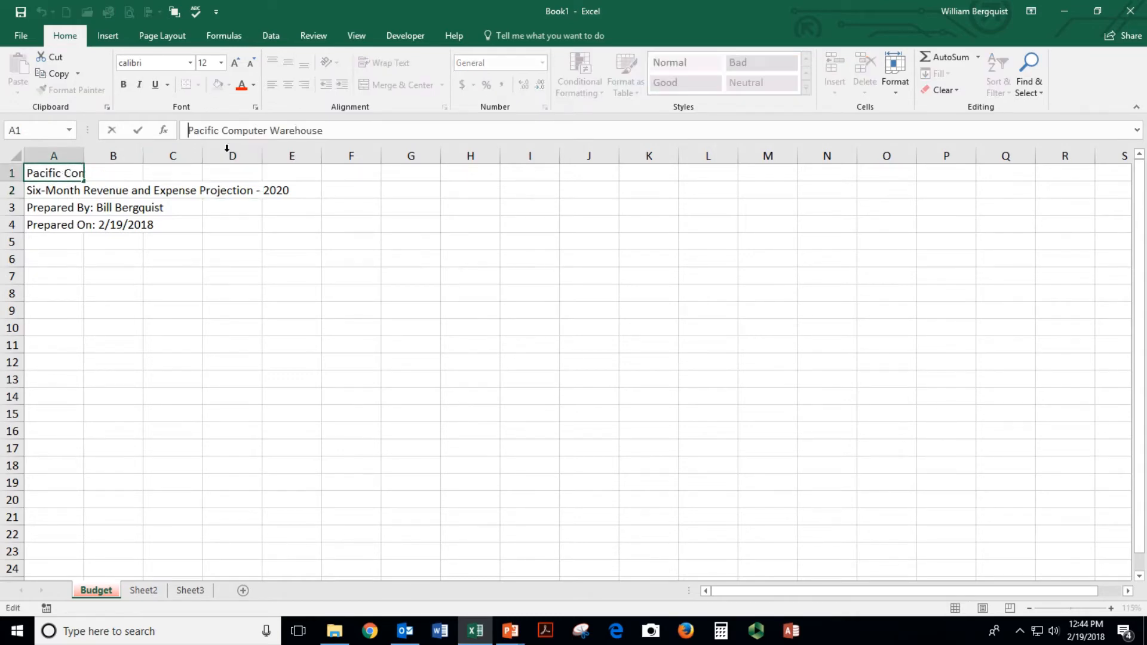
pyautogui.press('Delete')
pyautogui.press('Delete')
pyautogui.press('Delete')
pyautogui.press('Delete')
pyautogui.press('Delete')
pyautogui.press('Delete')
pyautogui.press('Delete')
pyautogui.press('Delete')
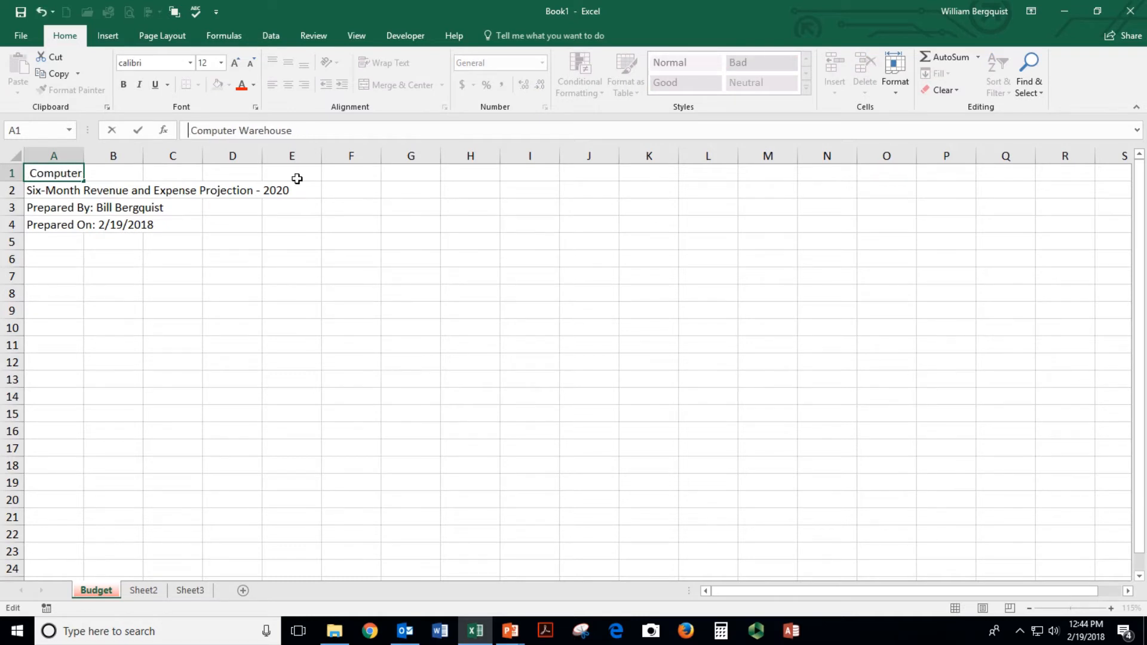
pyautogui.write('Atlantic')
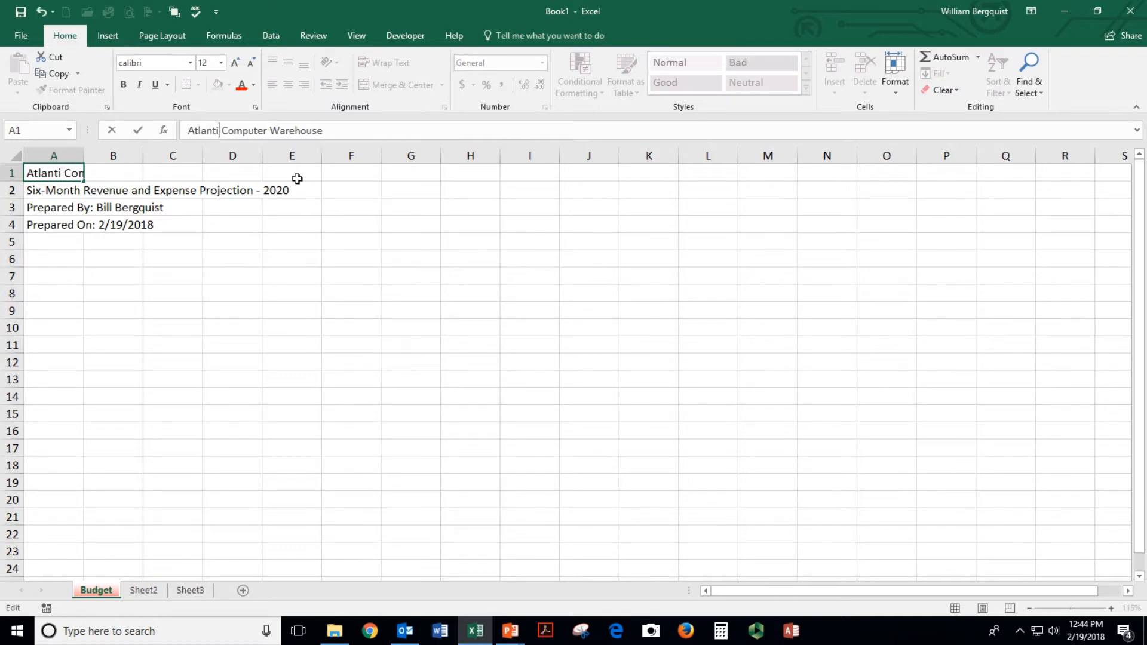
pyautogui.press('Return')
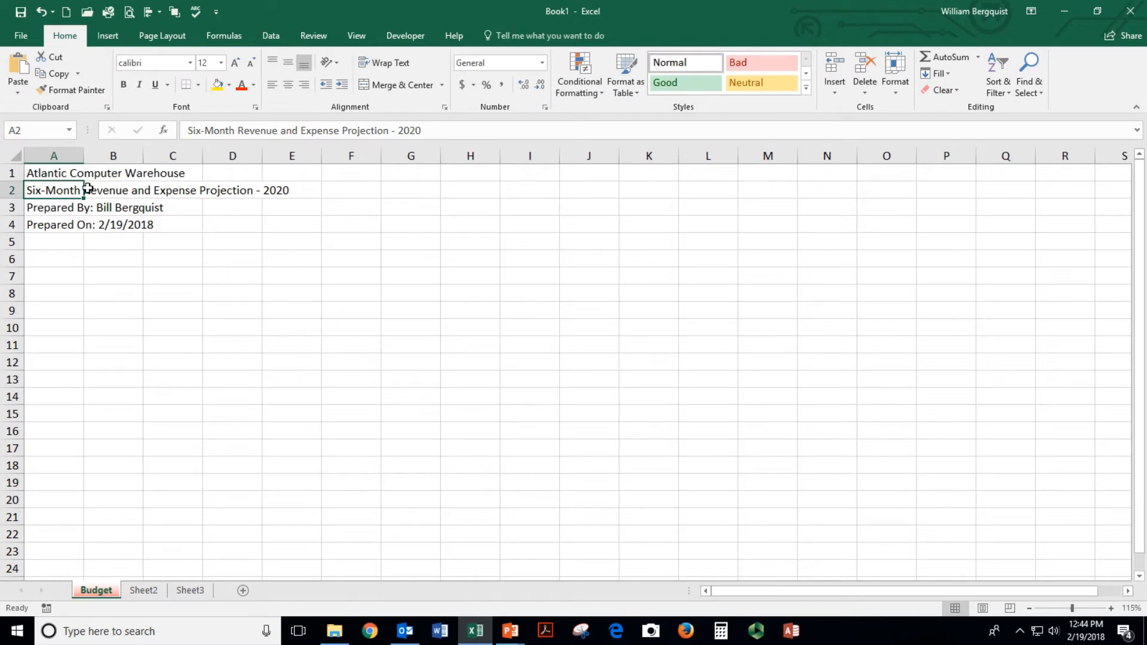
pyautogui.doubleClick(44, 173)
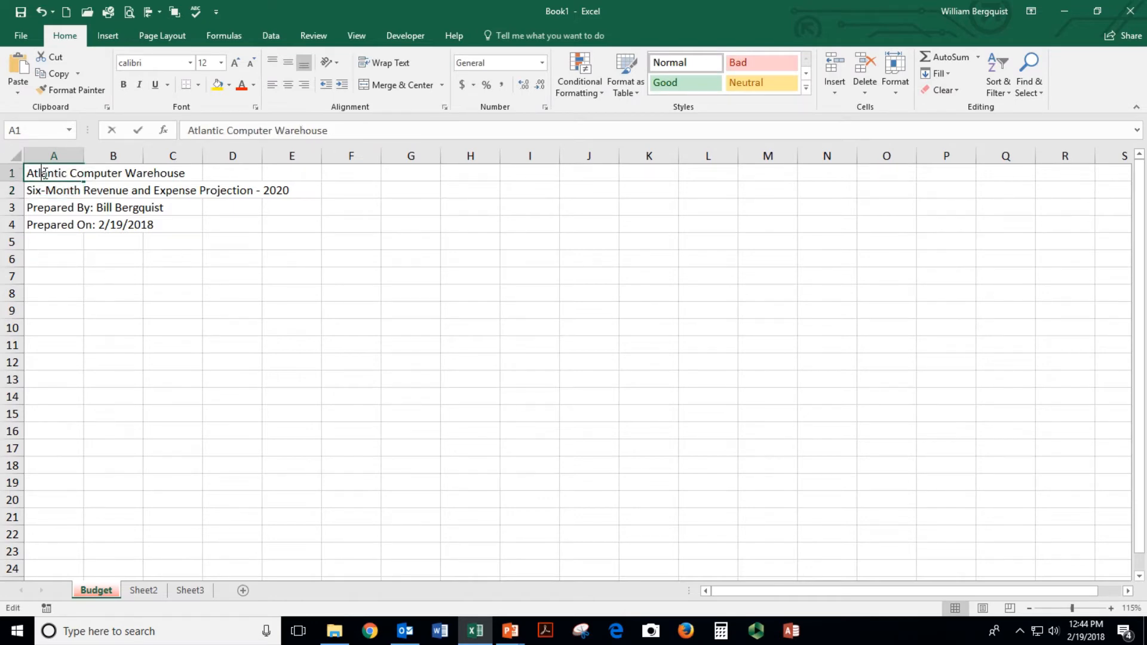
pyautogui.doubleClick(45, 173)
pyautogui.write('Pacific ')
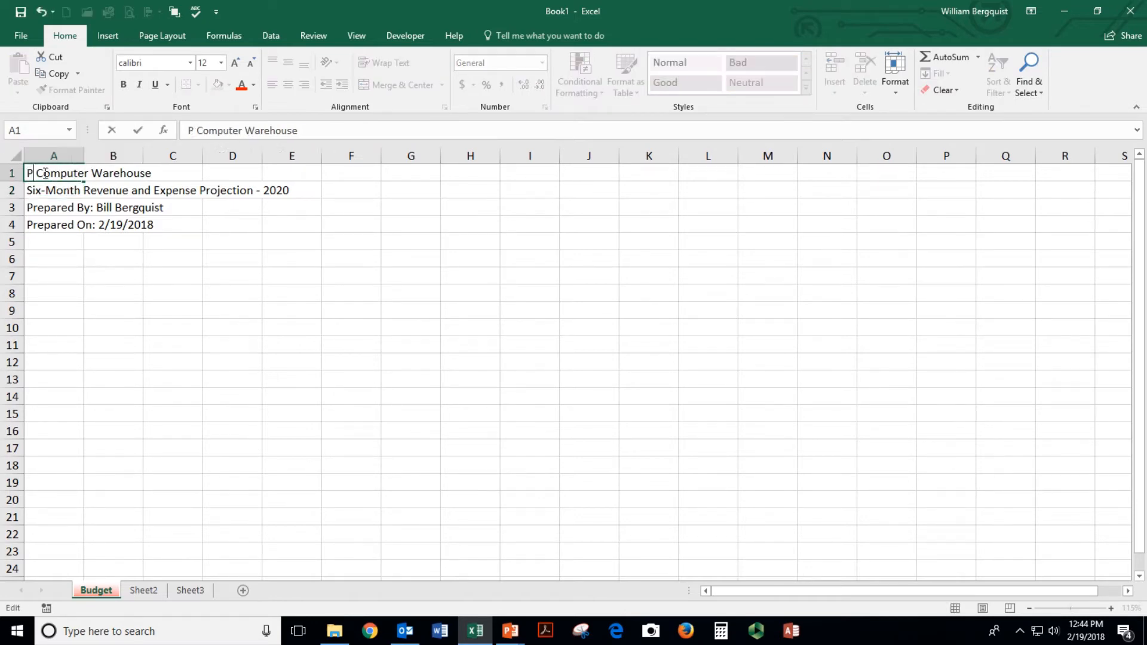
pyautogui.write('W')
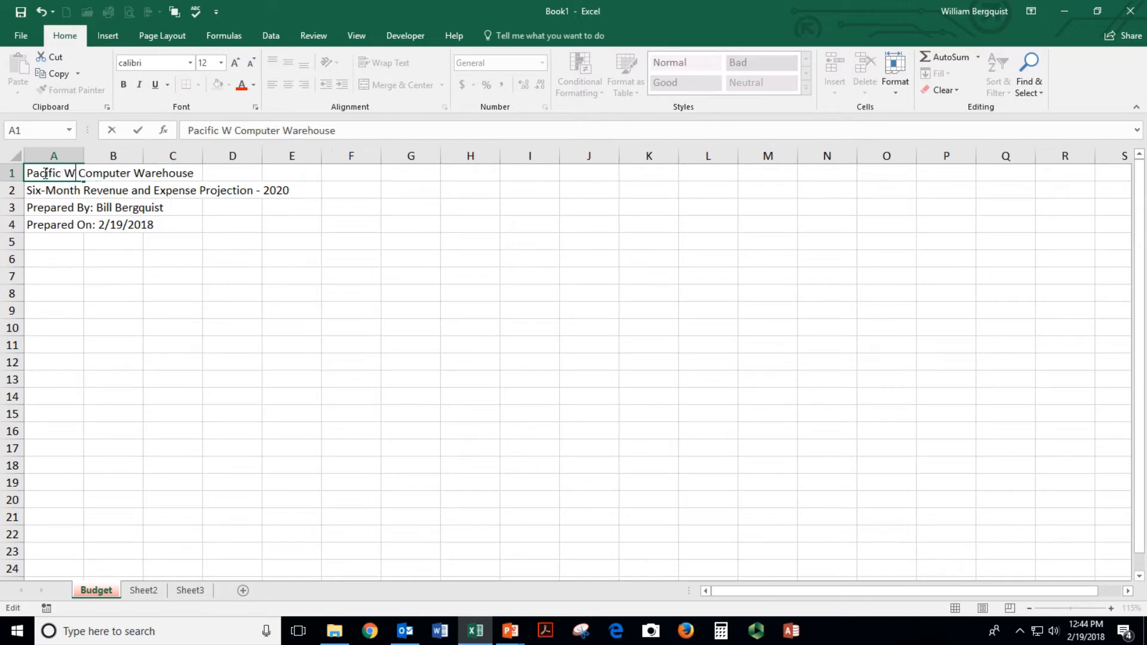
pyautogui.press('BackSpace')
pyautogui.press('BackSpace')
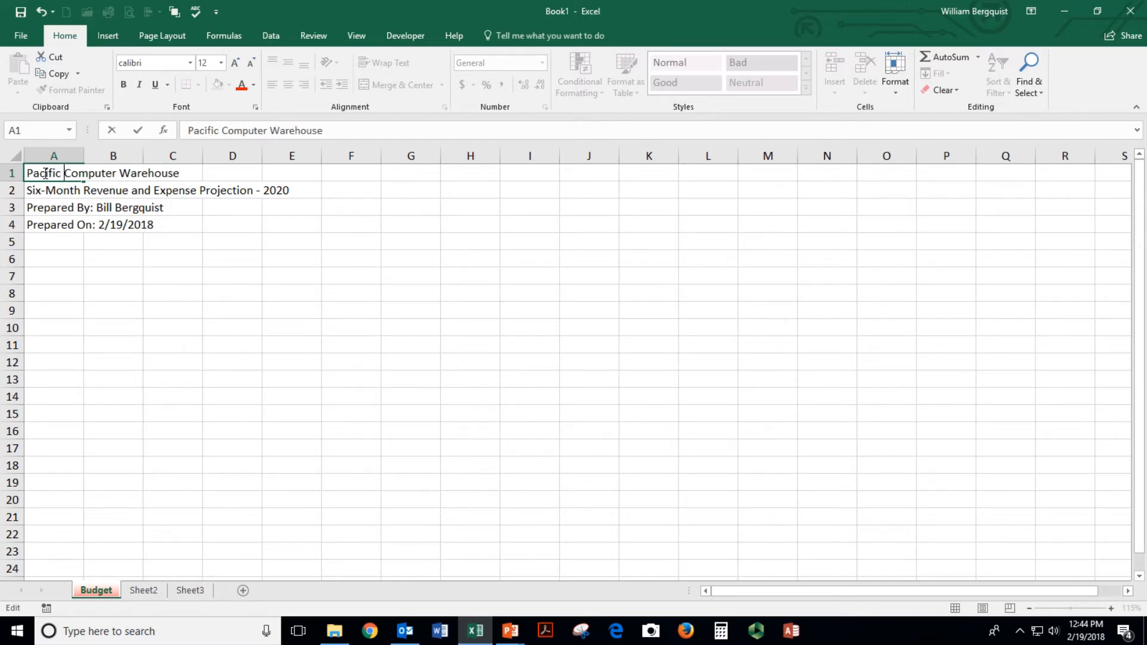
pyautogui.press('Return')
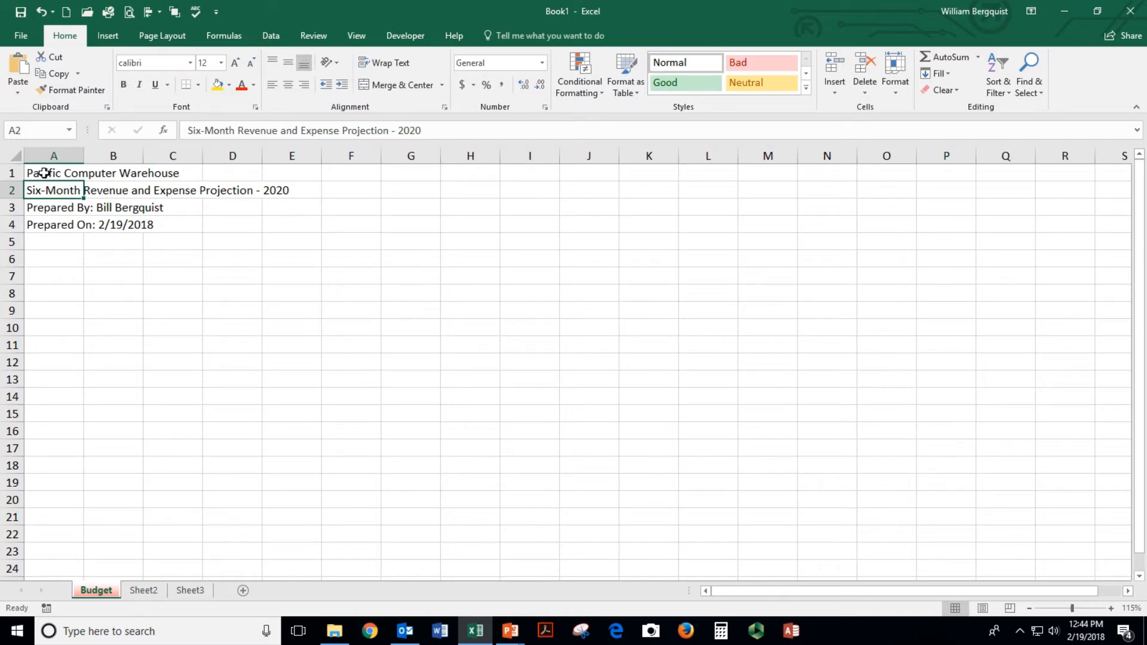
pyautogui.click(217, 243)
pyautogui.write('Bill')
pyautogui.press('Return')
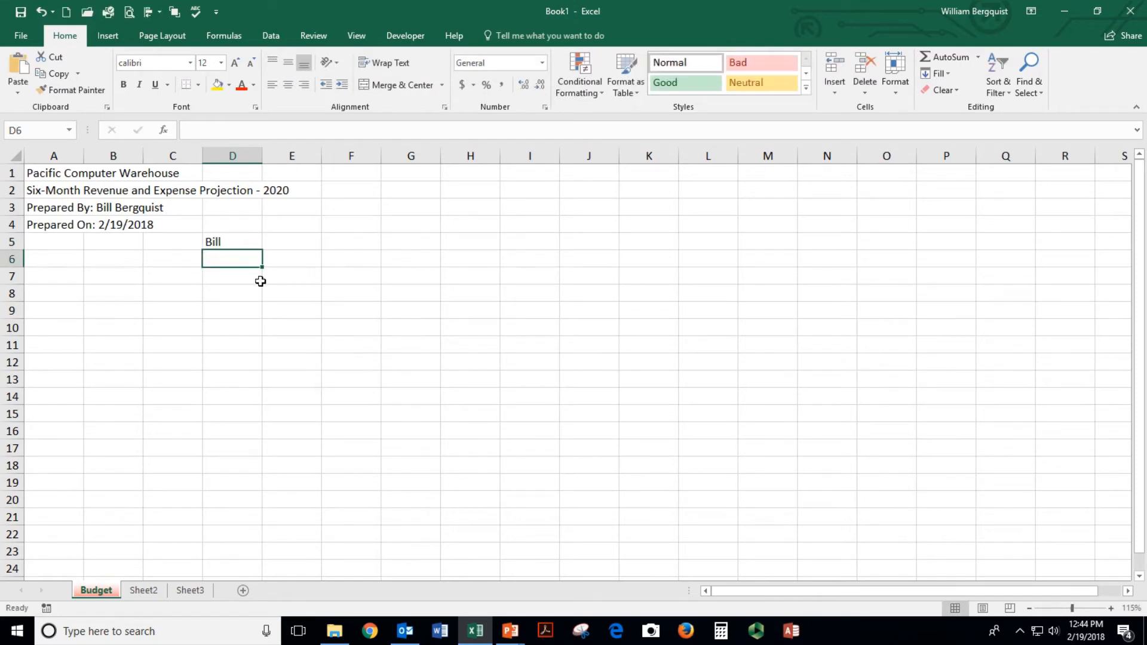
pyautogui.click(245, 242)
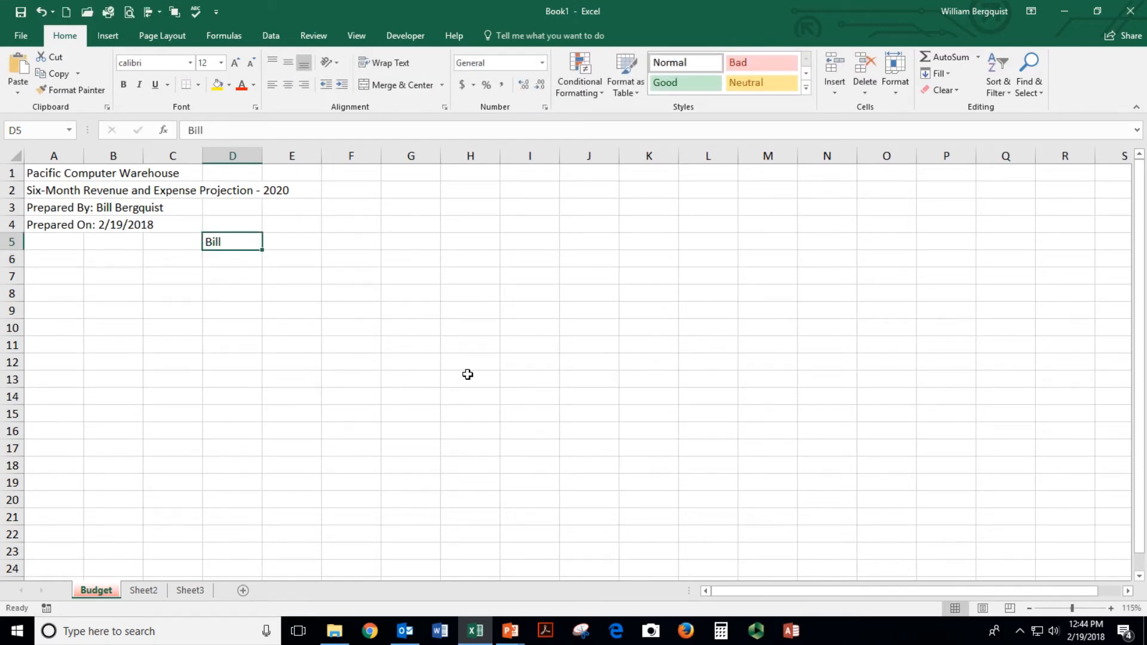
pyautogui.write('Jane')
pyautogui.press('Return')
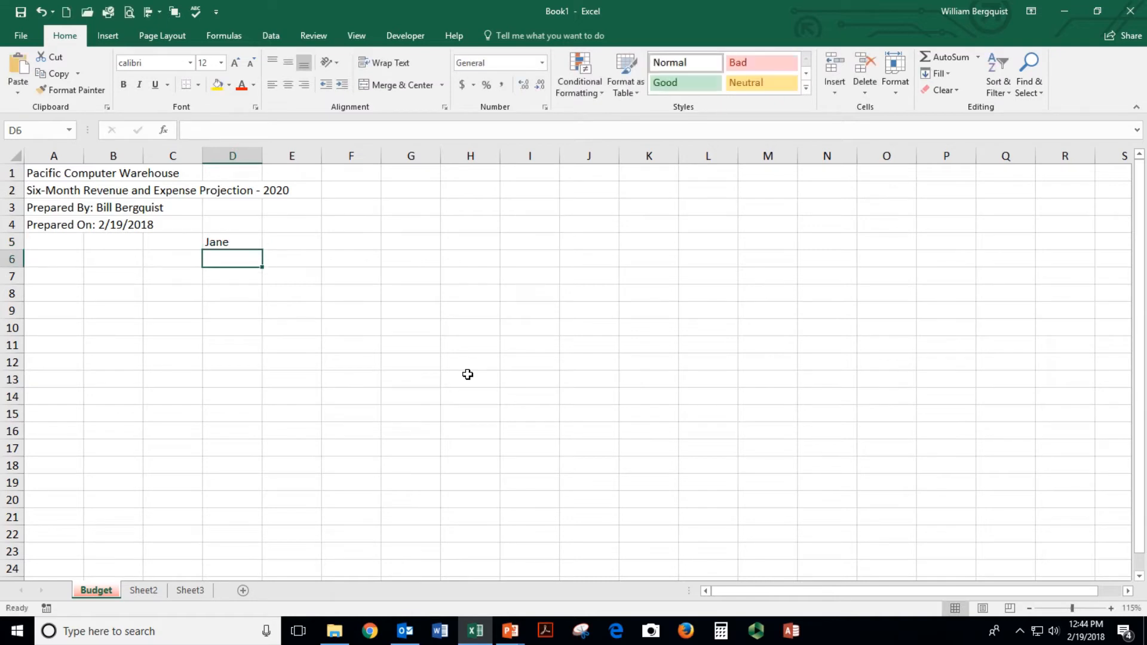
pyautogui.click(226, 241)
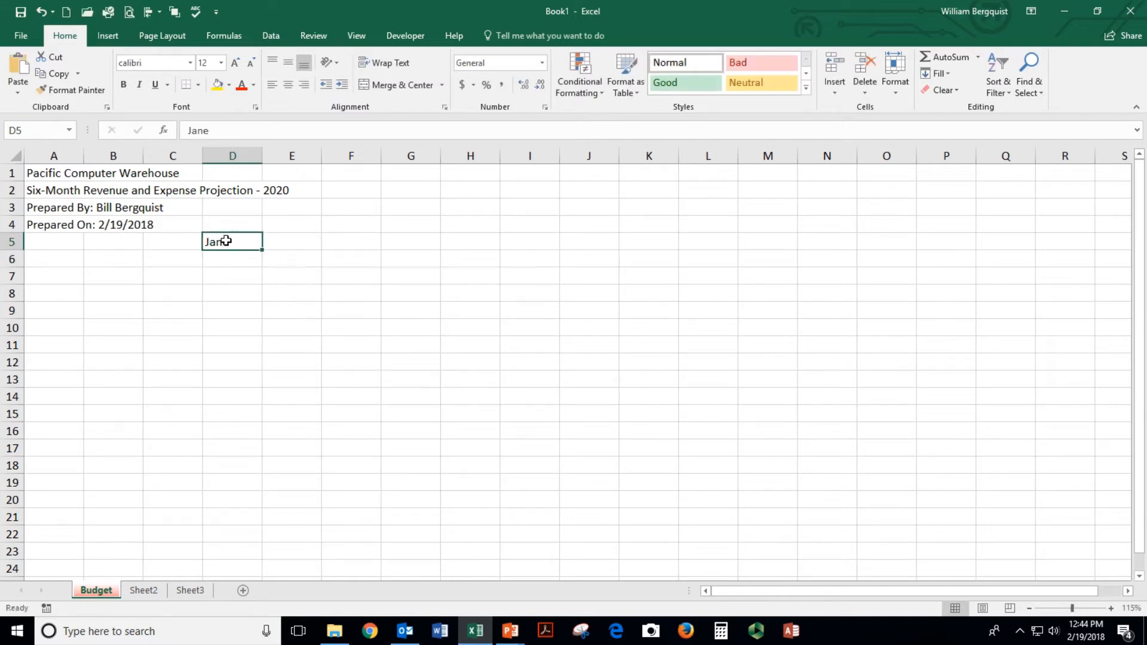
pyautogui.press('Delete')
pyautogui.click(60, 190)
pyautogui.doubleClick(59, 190)
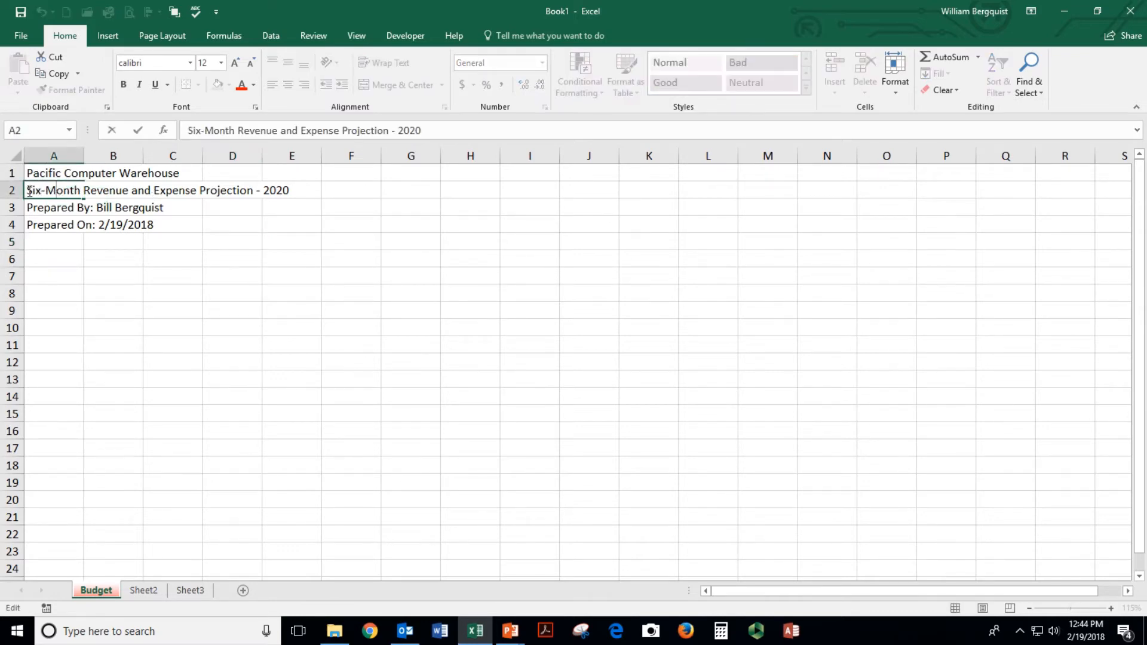
pyautogui.click(29, 191)
pyautogui.press('Delete')
pyautogui.press('Delete')
pyautogui.press('Delete')
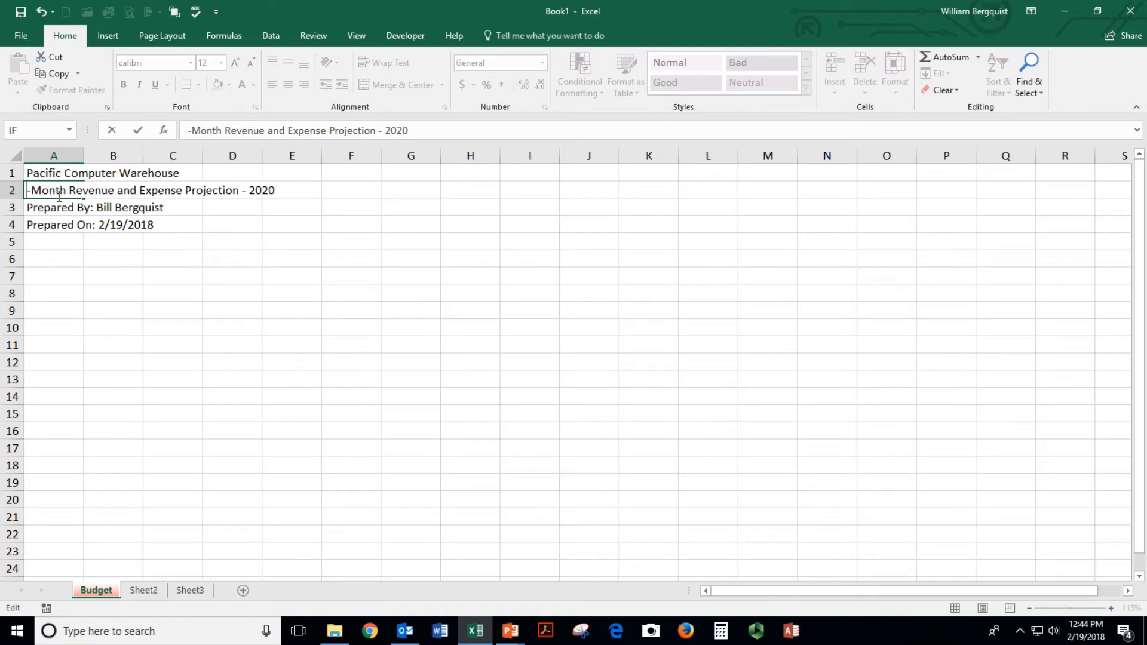
pyautogui.write('Twelve')
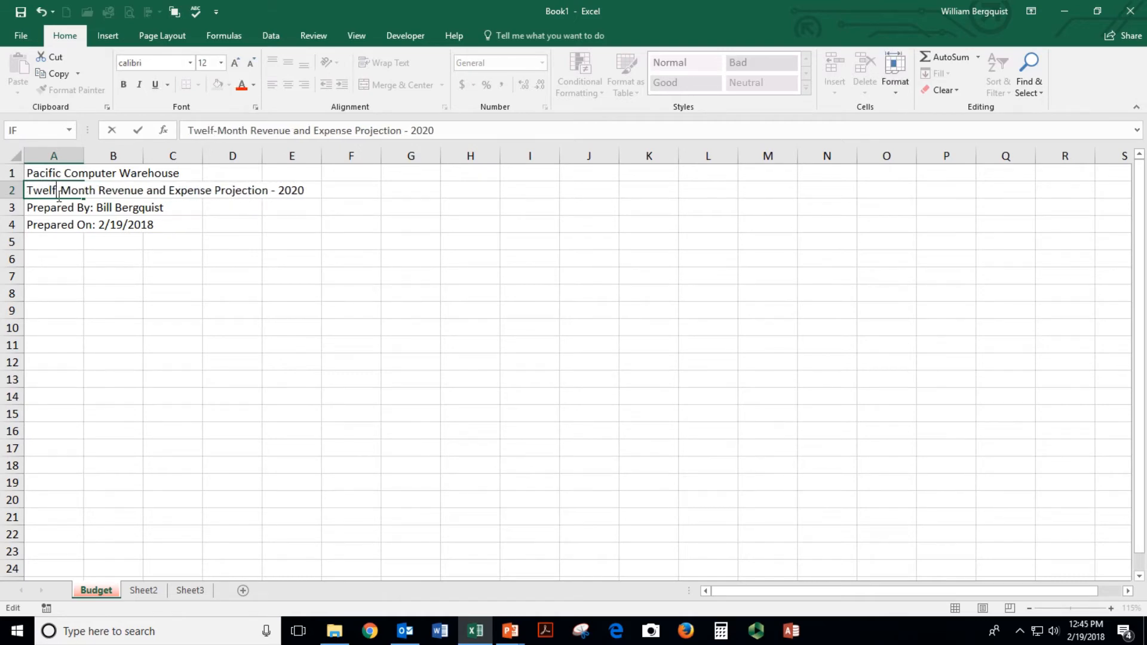
pyautogui.press('Return')
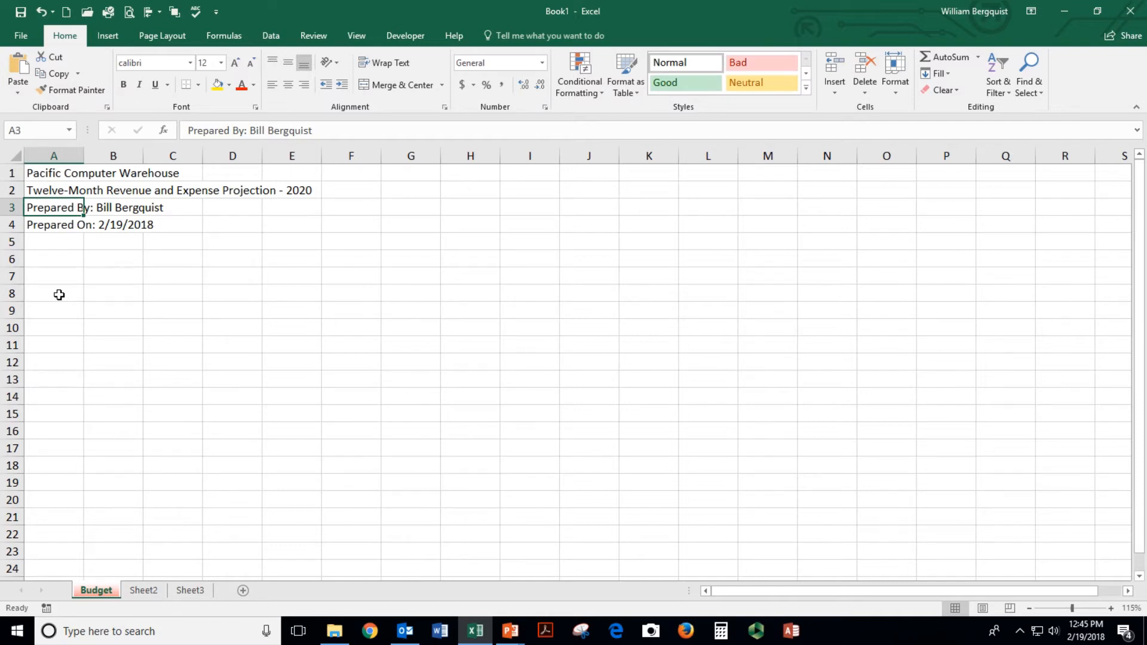
pyautogui.click(58, 193)
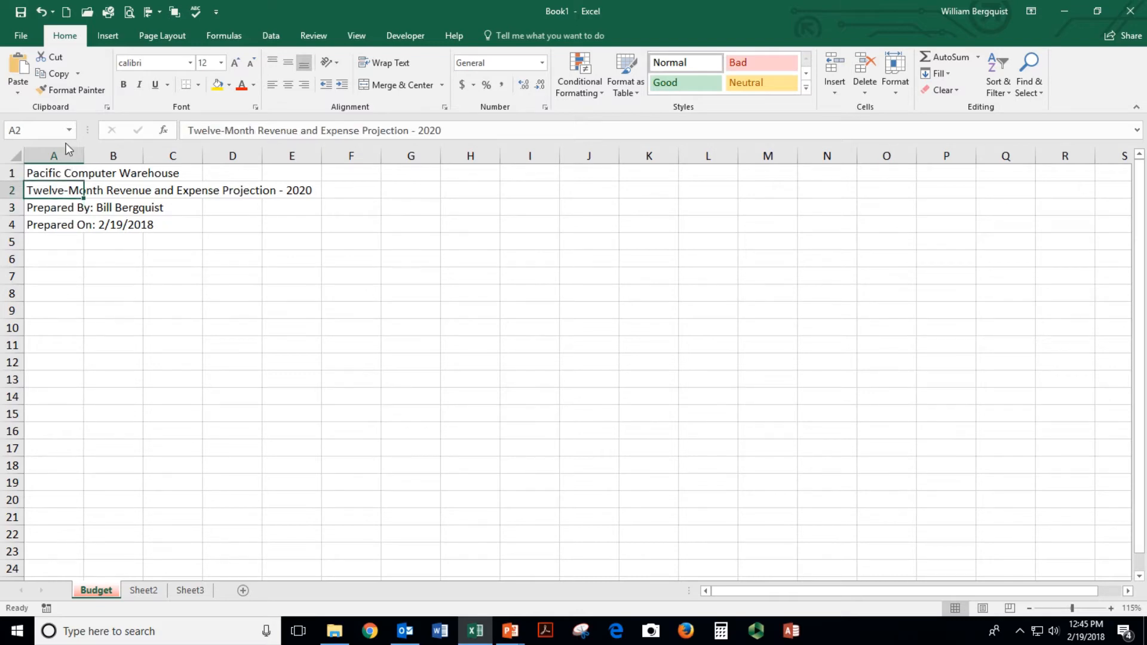
pyautogui.click(42, 13)
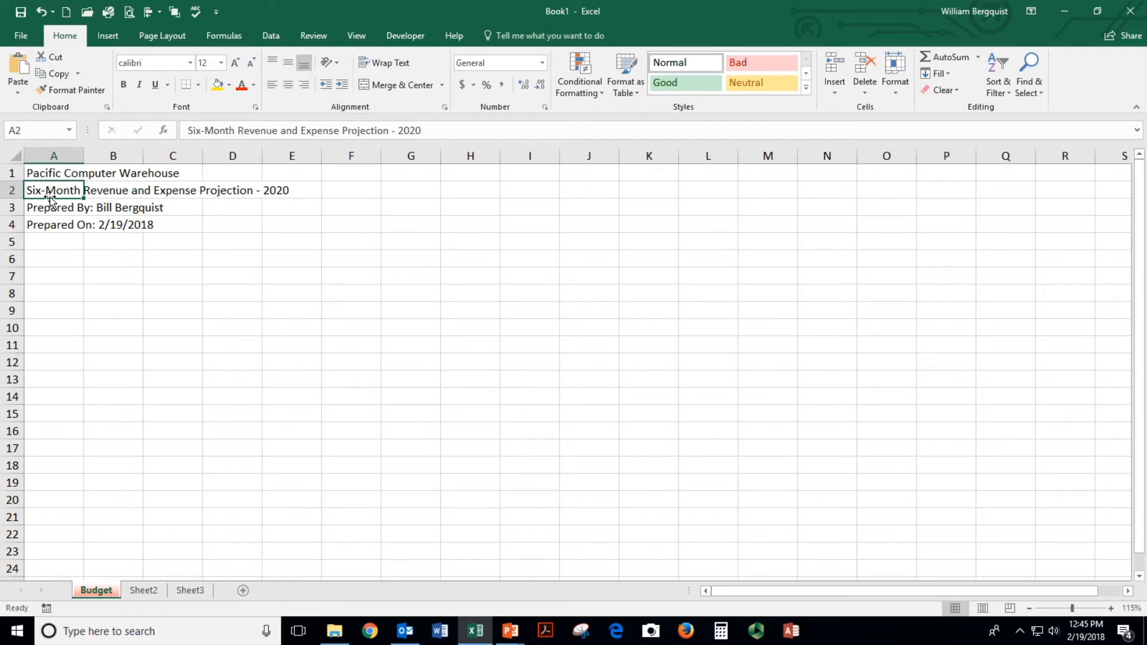
pyautogui.click(54, 261)
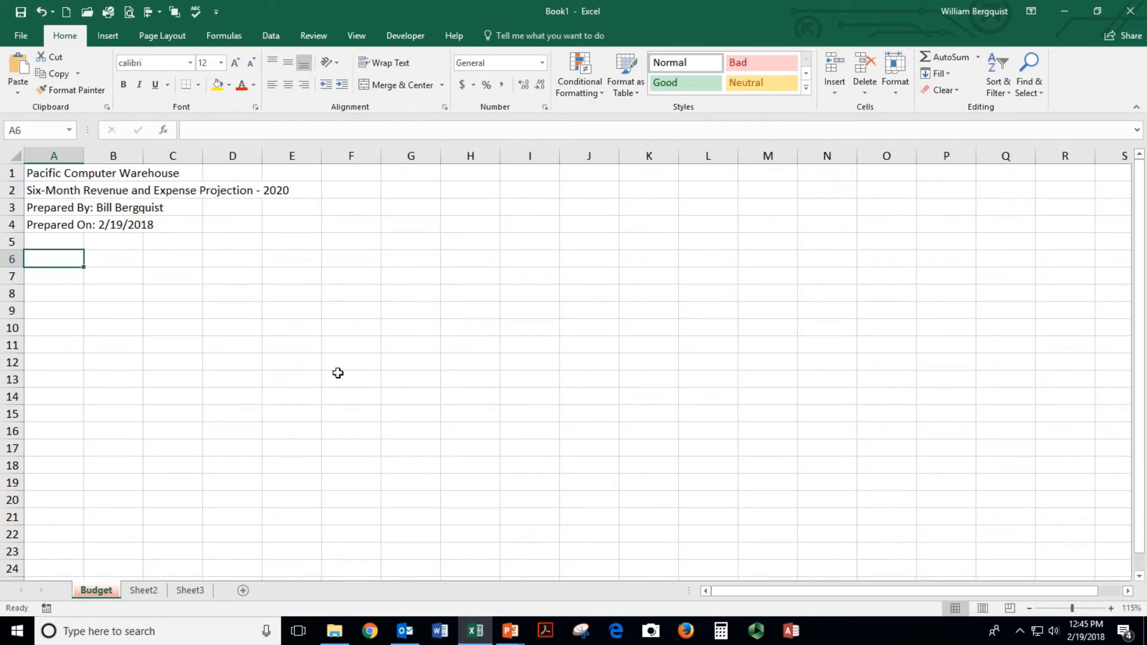
# List the Income heading with Sales, Services and Consulting row labels beneath it
pyautogui.write('Income')
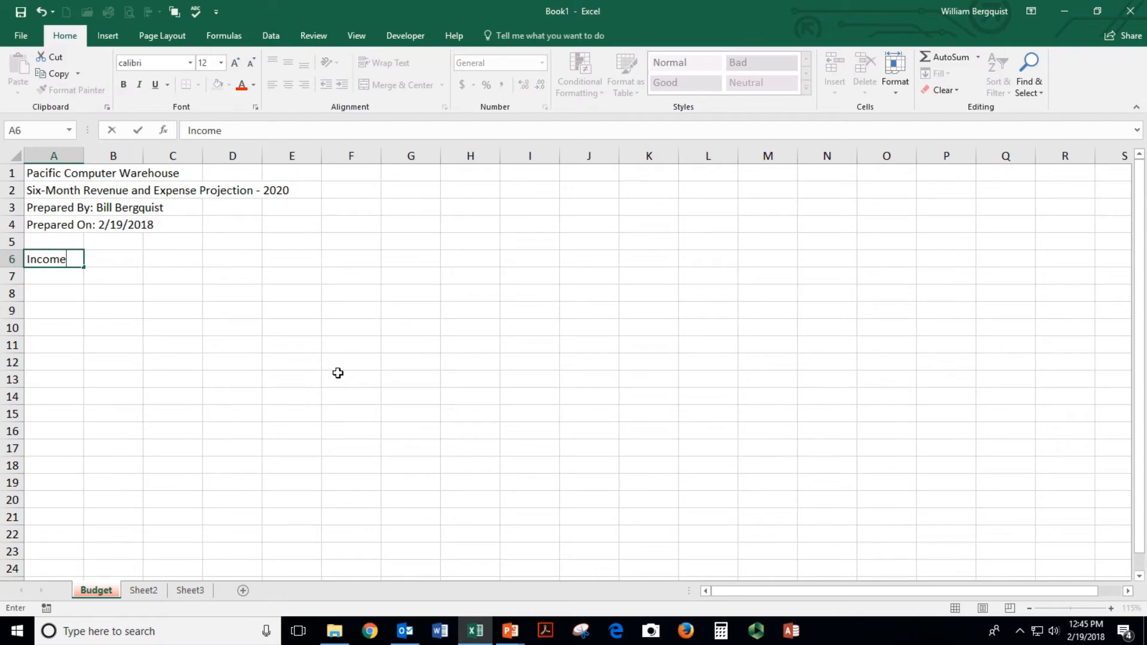
pyautogui.press('Return')
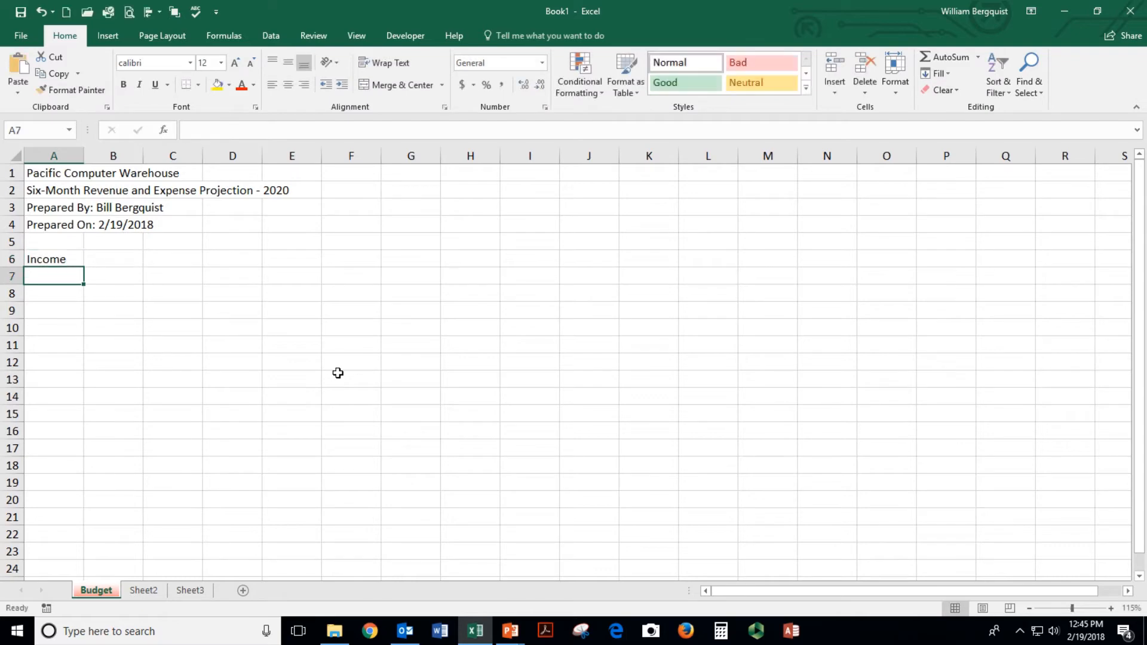
pyautogui.write('Sales')
pyautogui.press('Return')
pyautogui.write('Sr')
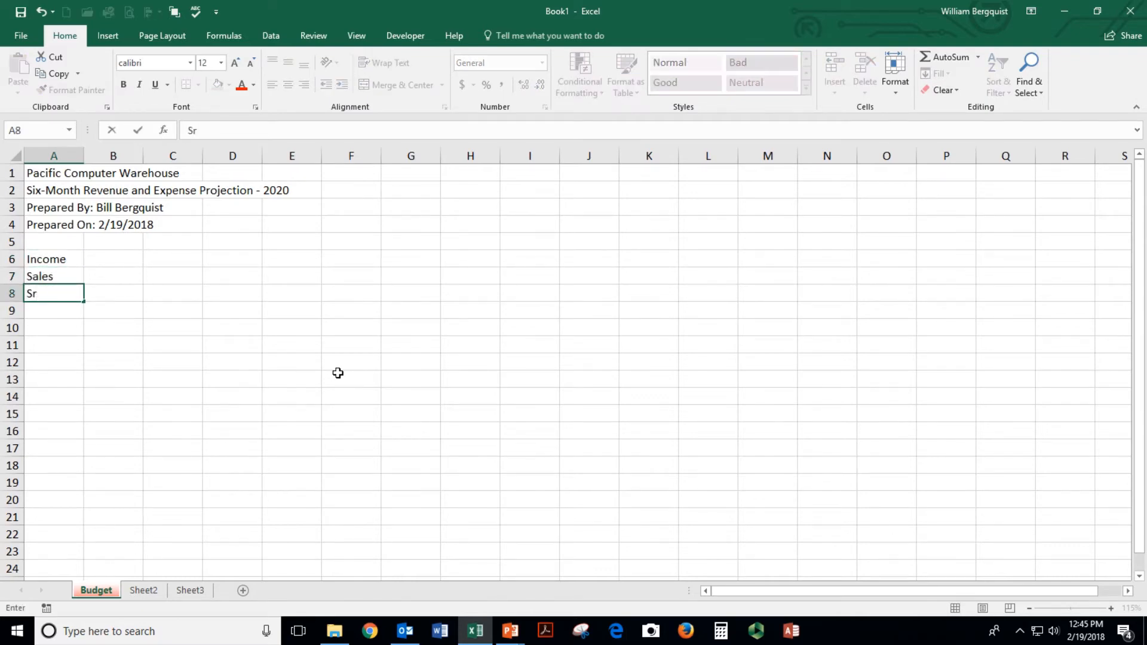
pyautogui.press('BackSpace')
pyautogui.write('ervices')
pyautogui.press('Return')
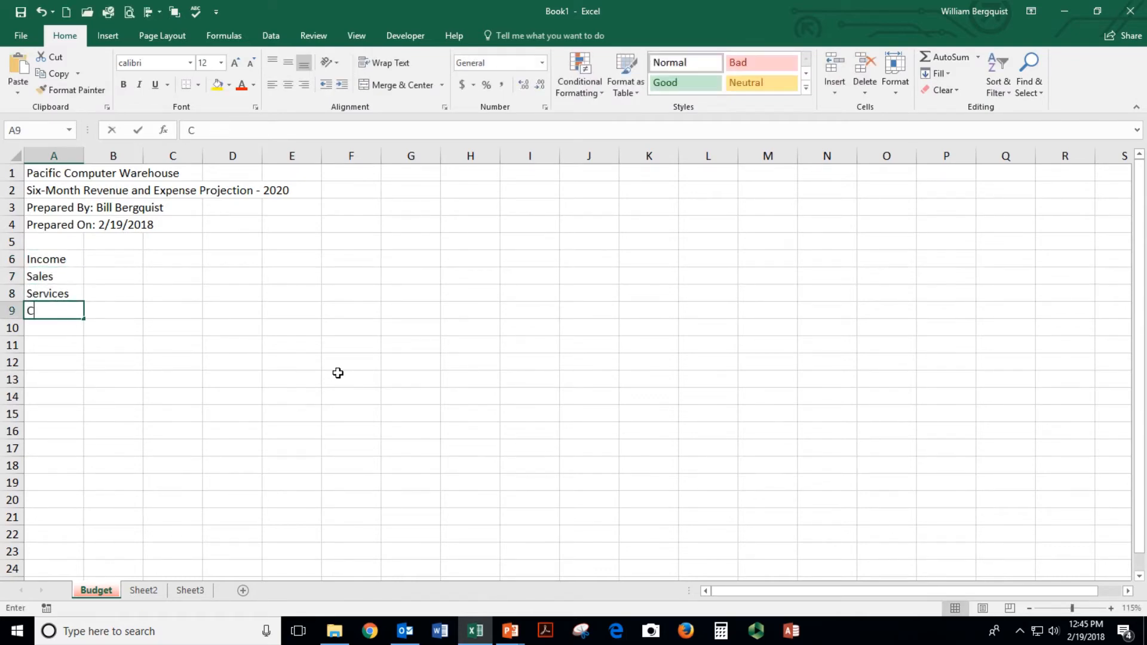
pyautogui.write('Consulting')
pyautogui.press('Return')
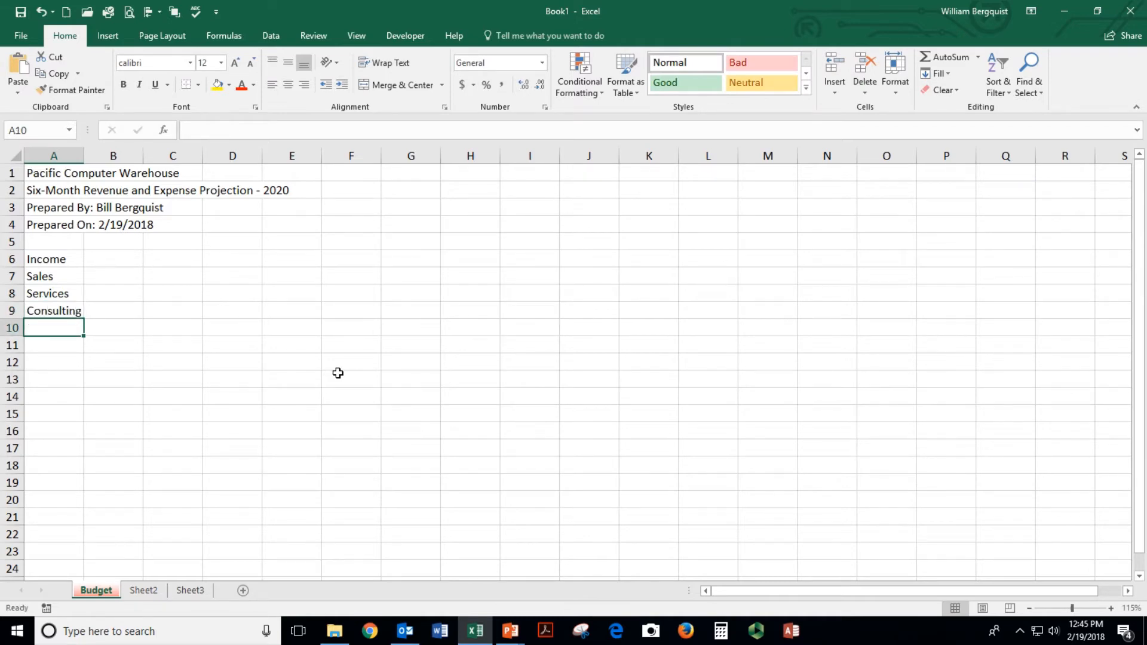
# Enter January in B6 and AutoFill the months through June across row 6
pyautogui.click(104, 261)
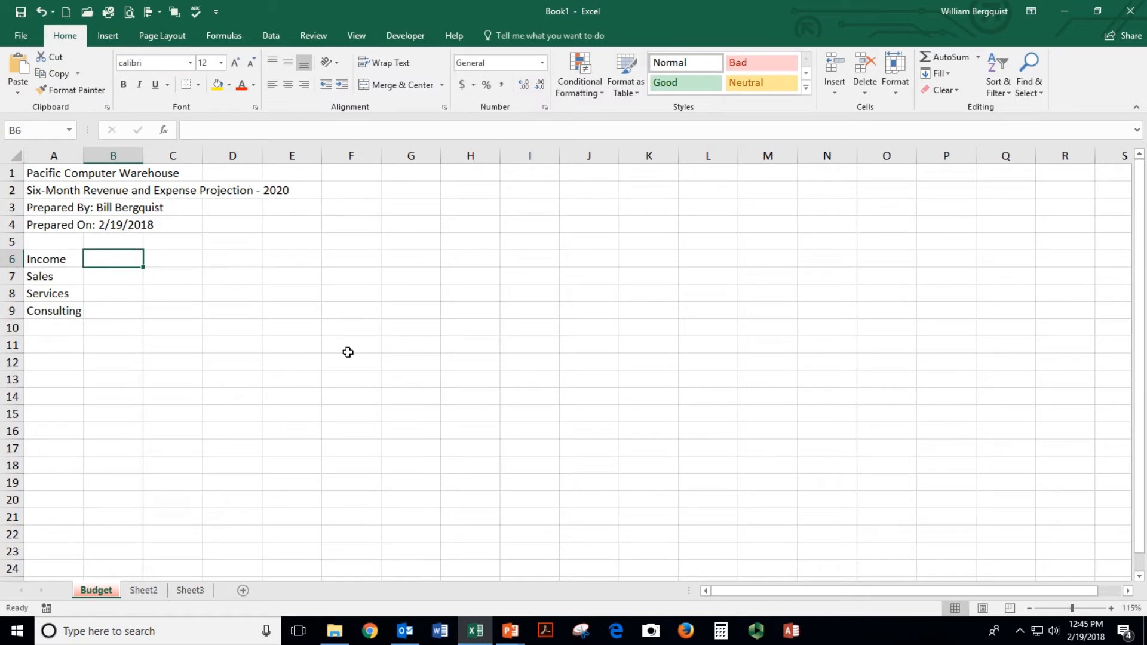
pyautogui.write('January')
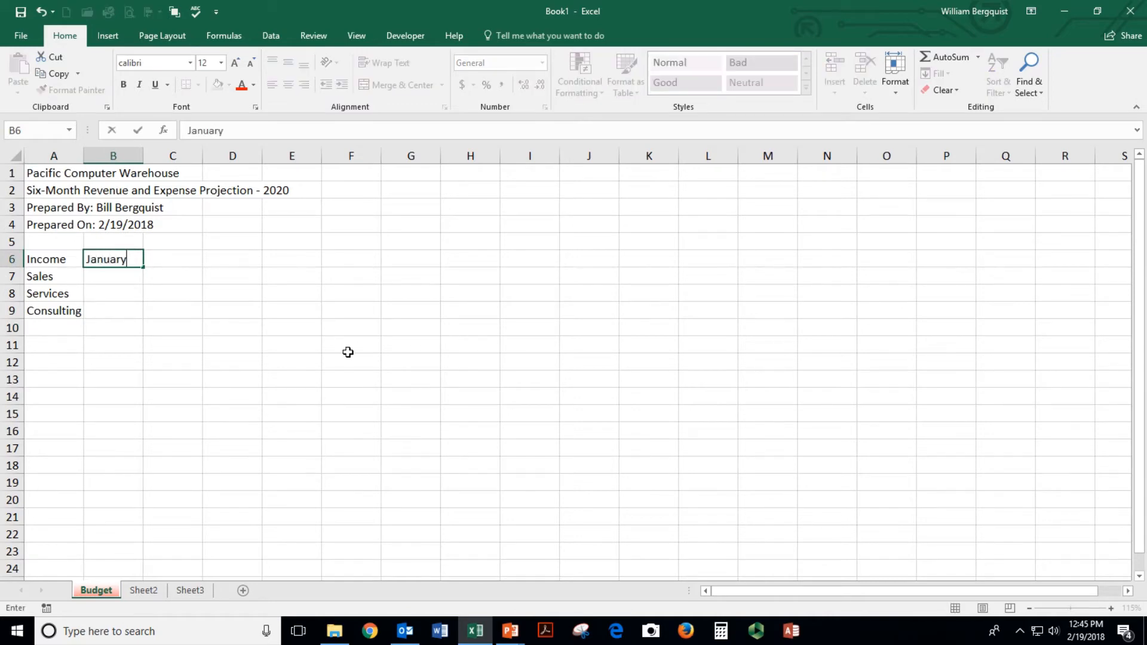
pyautogui.press('Tab')
pyautogui.write('February')
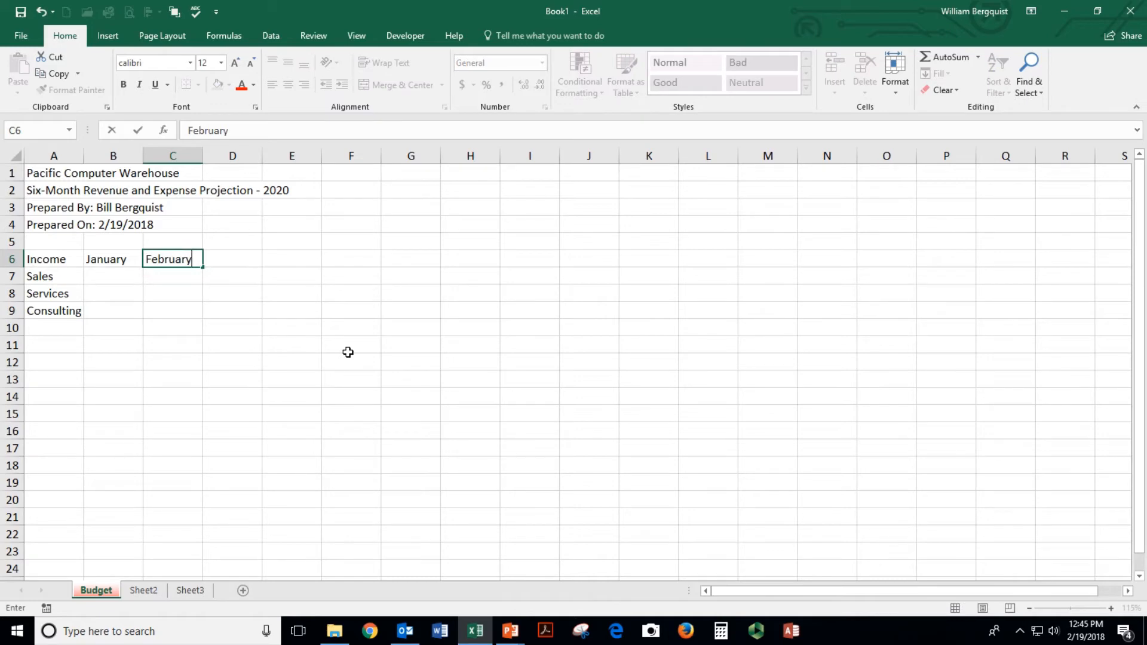
pyautogui.press('Return')
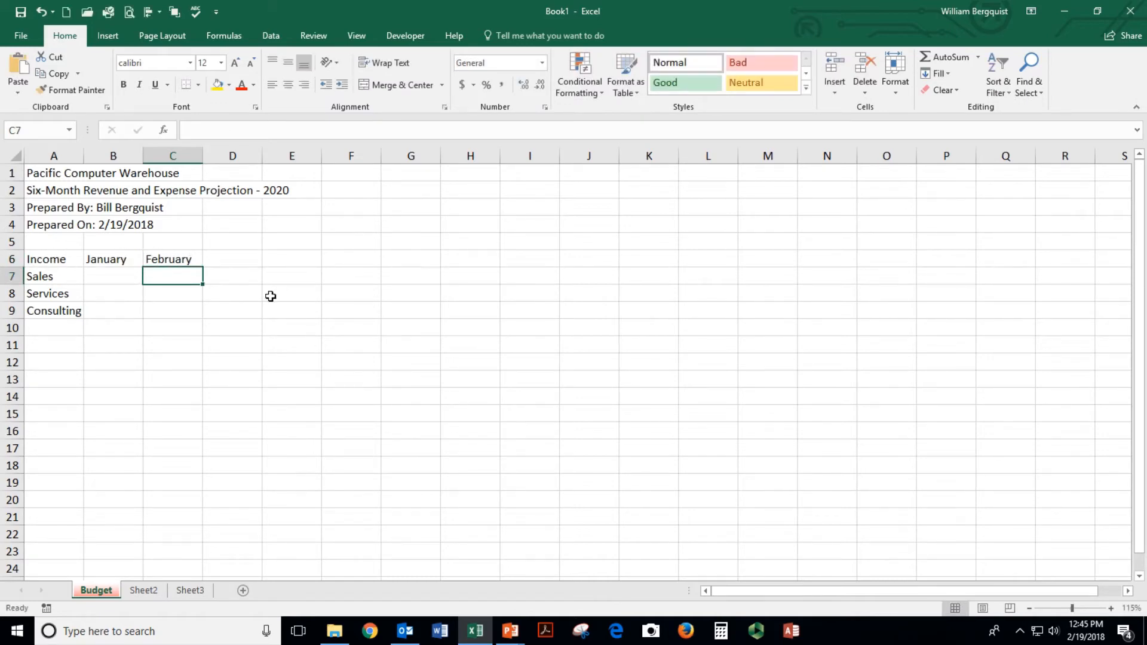
pyautogui.click(180, 259)
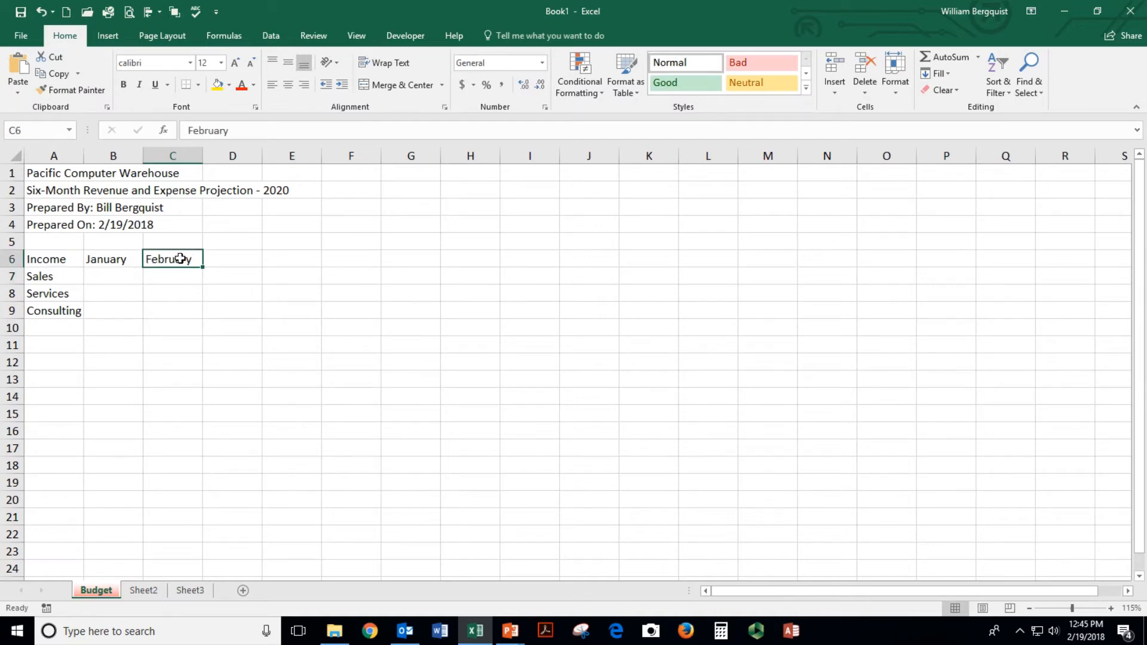
pyautogui.press('Delete')
pyautogui.click(119, 258)
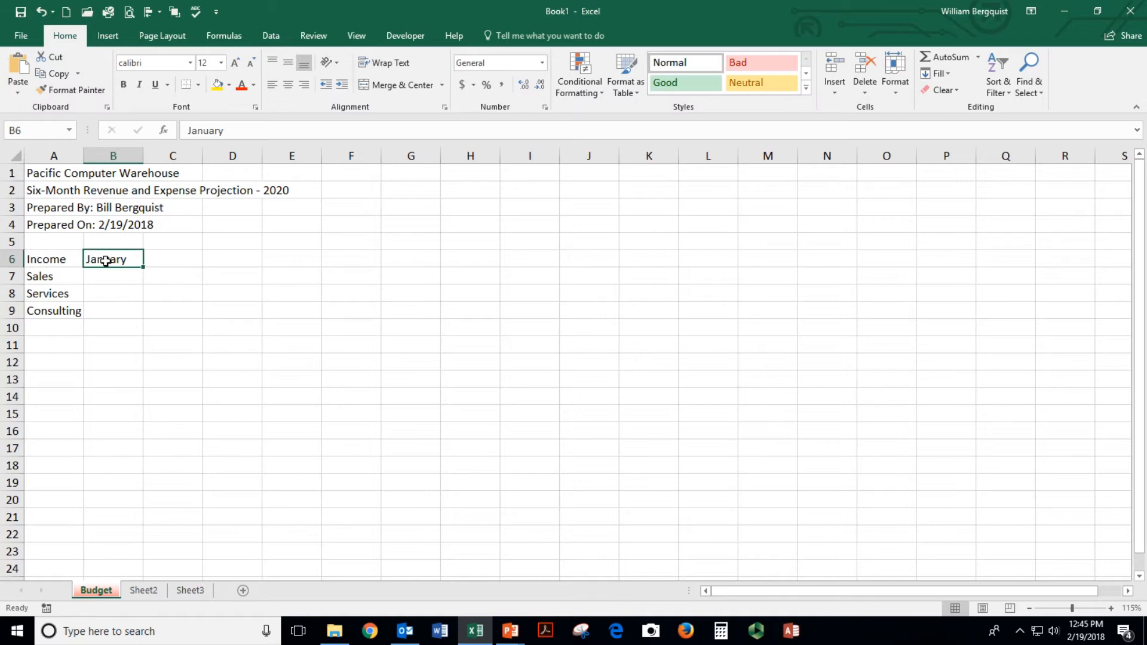
pyautogui.moveTo(146, 269); pyautogui.dragTo(426, 266)
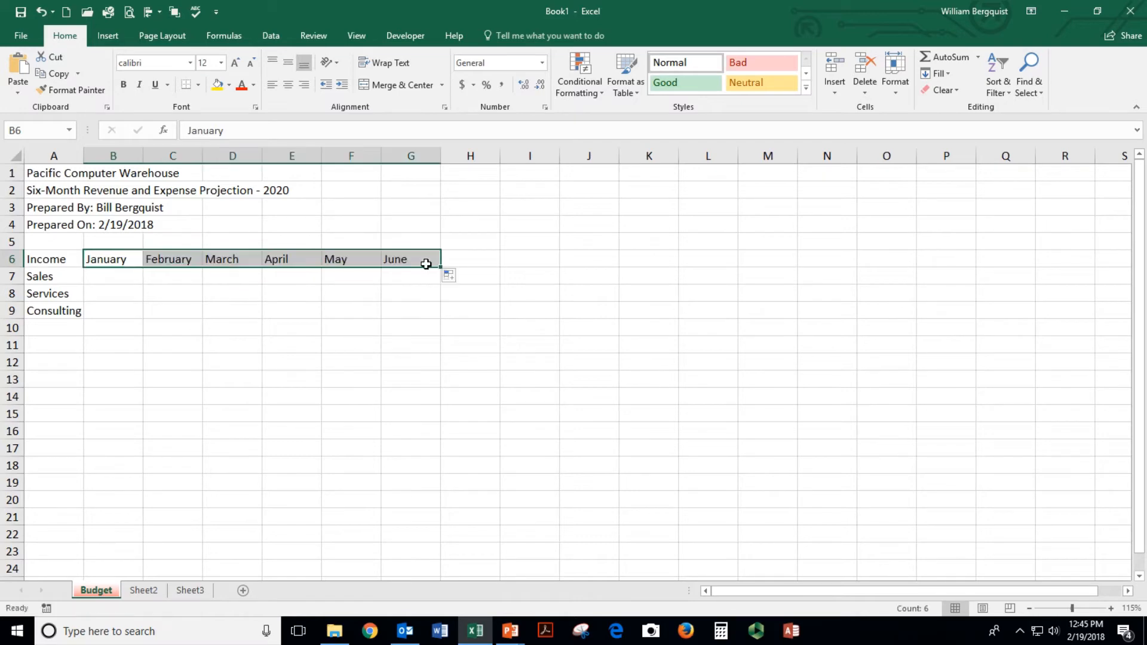
pyautogui.click(470, 258)
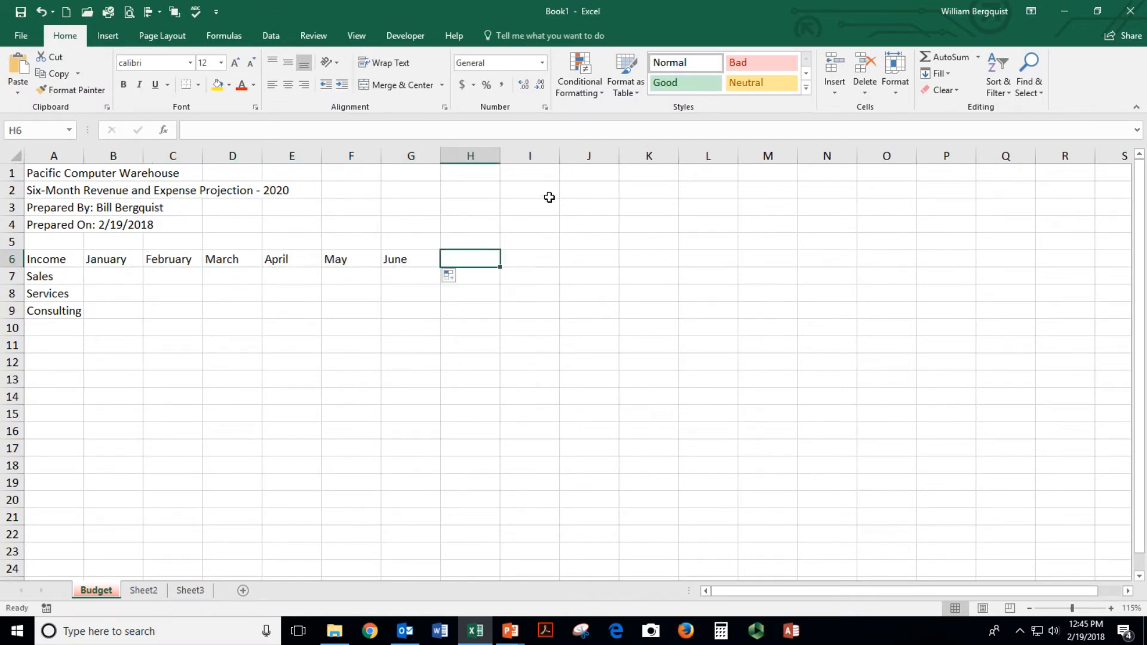
pyautogui.click(530, 199)
pyautogui.write('Mon')
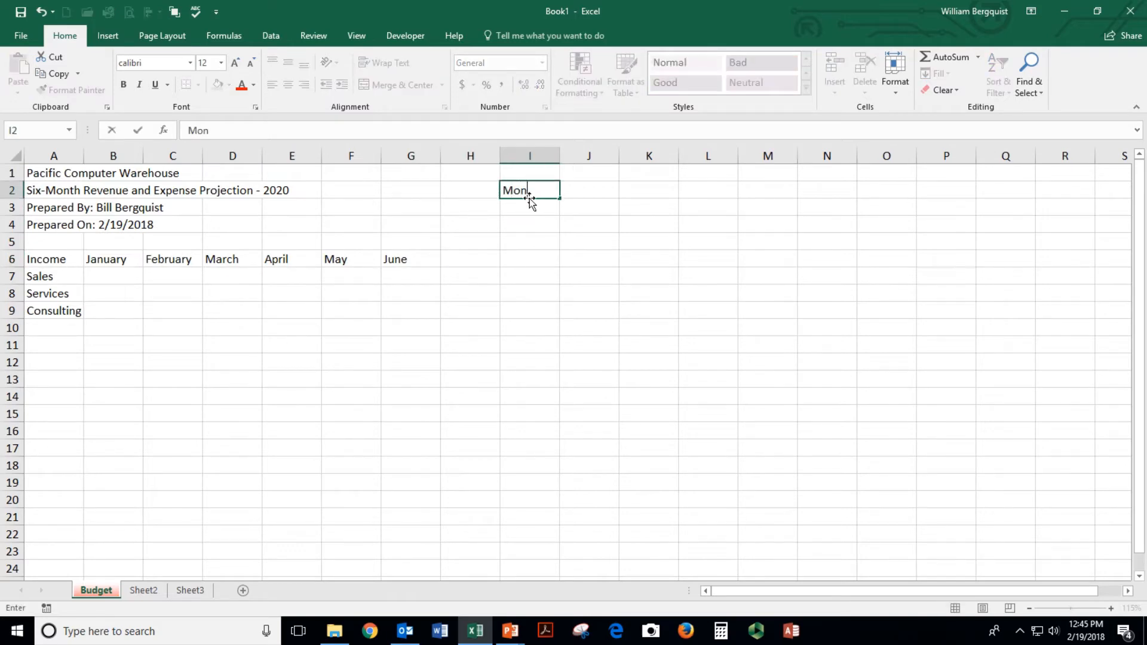
pyautogui.write('day')
pyautogui.press('Return')
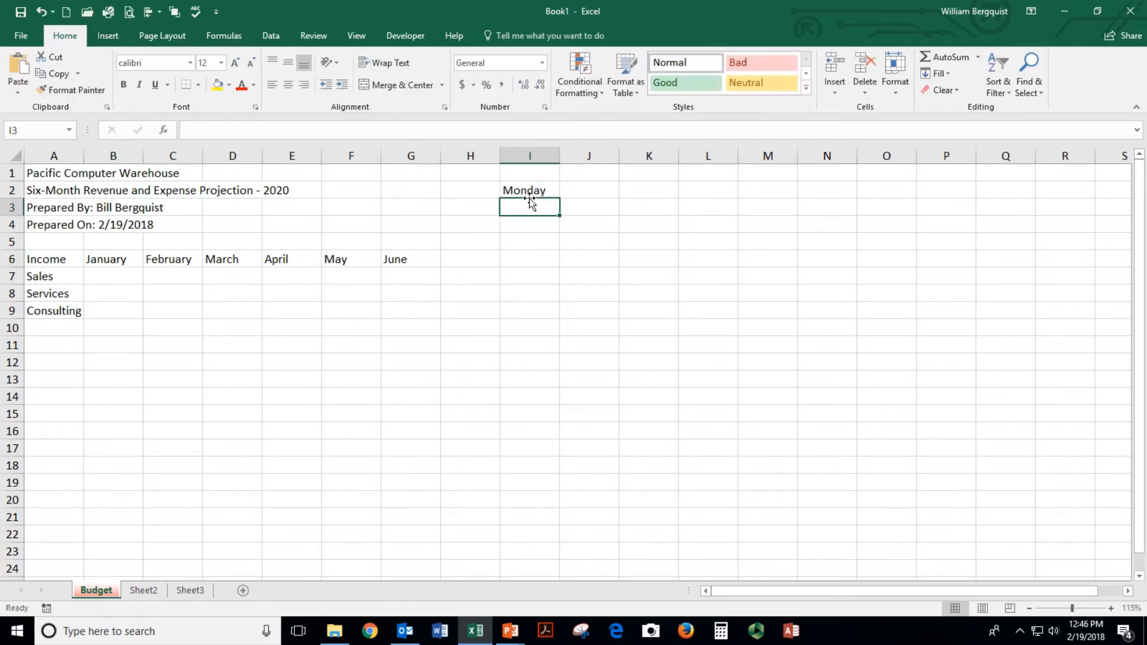
pyautogui.click(532, 190)
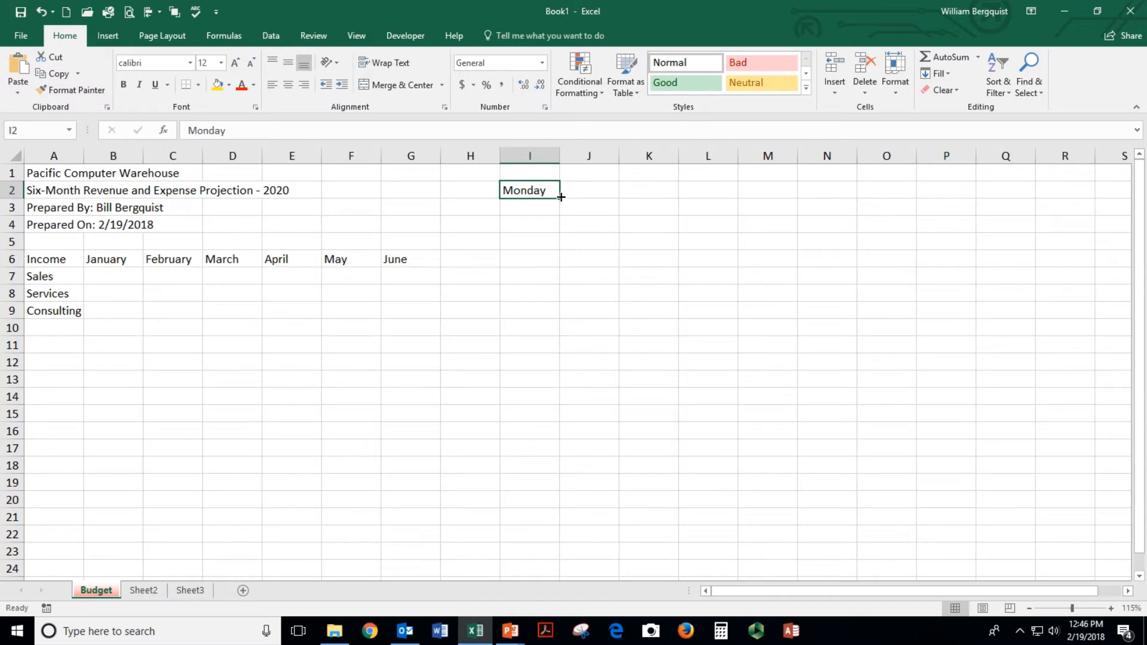
pyautogui.moveTo(559, 203); pyautogui.dragTo(560, 371)
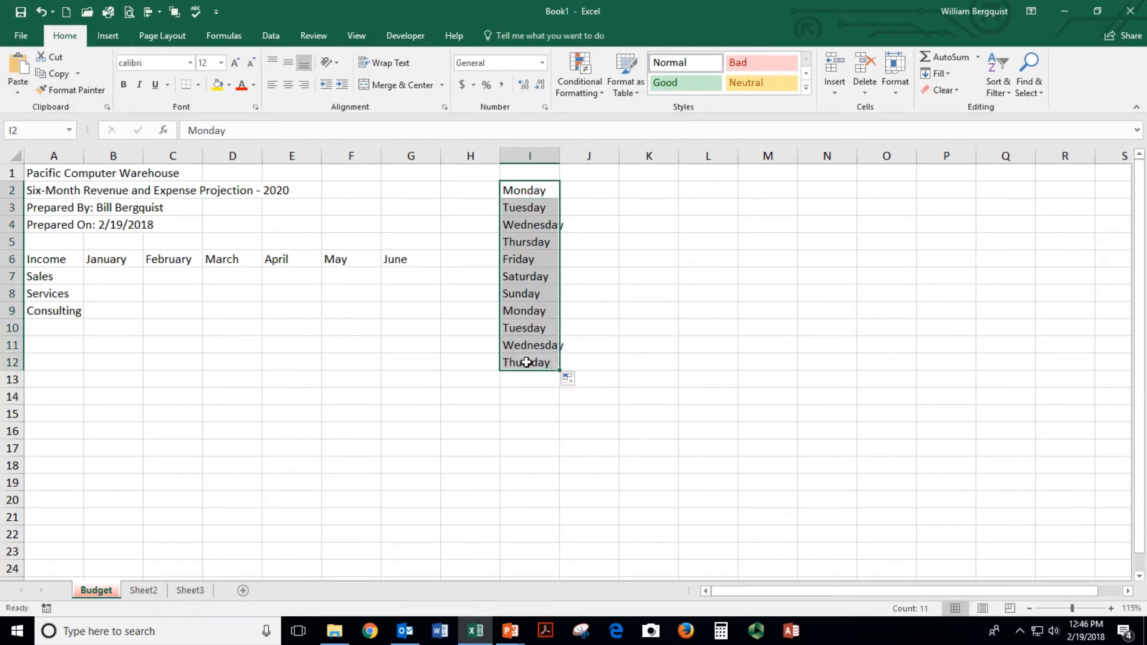
pyautogui.press('Delete')
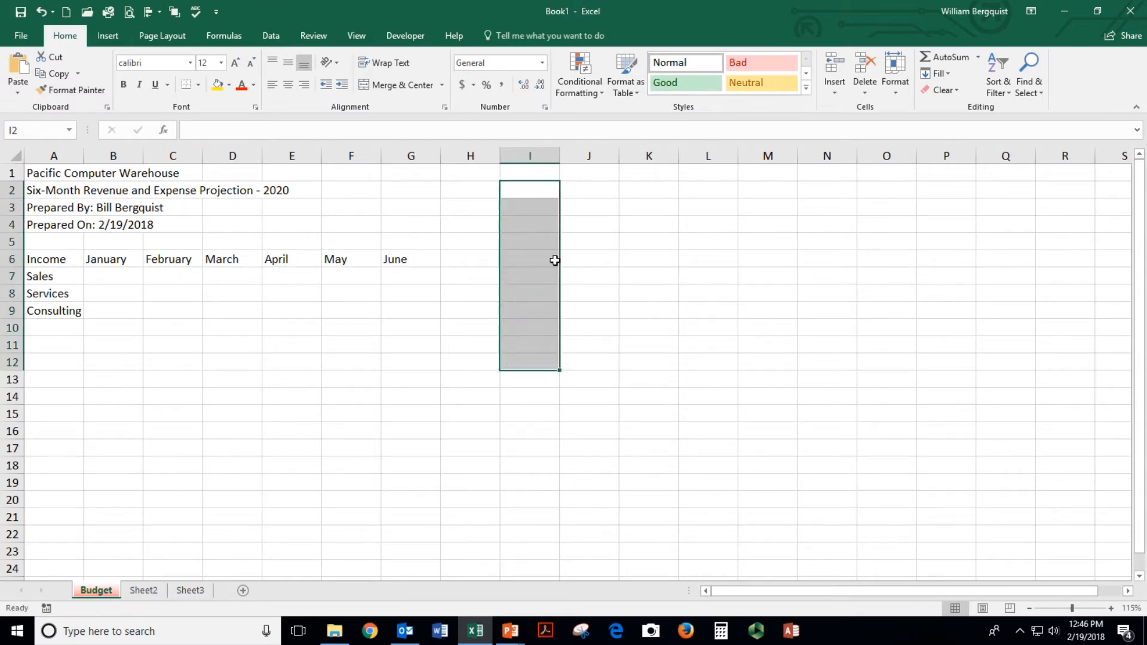
pyautogui.write('1/1/2')
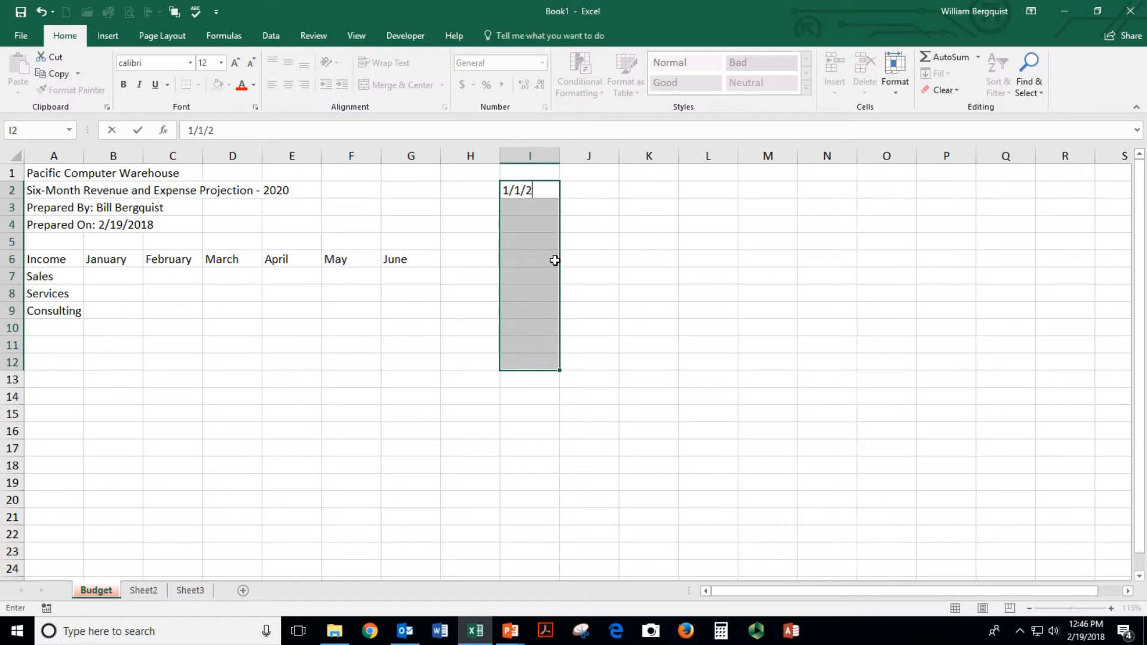
pyautogui.write('018')
pyautogui.press('Return')
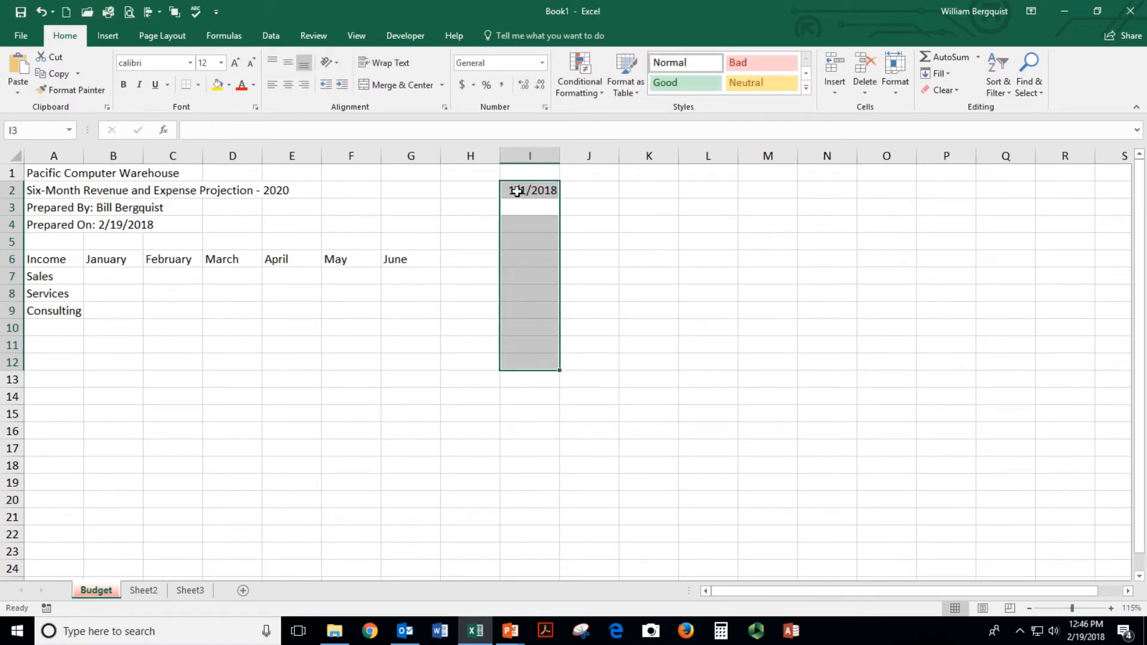
pyautogui.click(516, 191)
pyautogui.moveTo(559, 199); pyautogui.dragTo(568, 350)
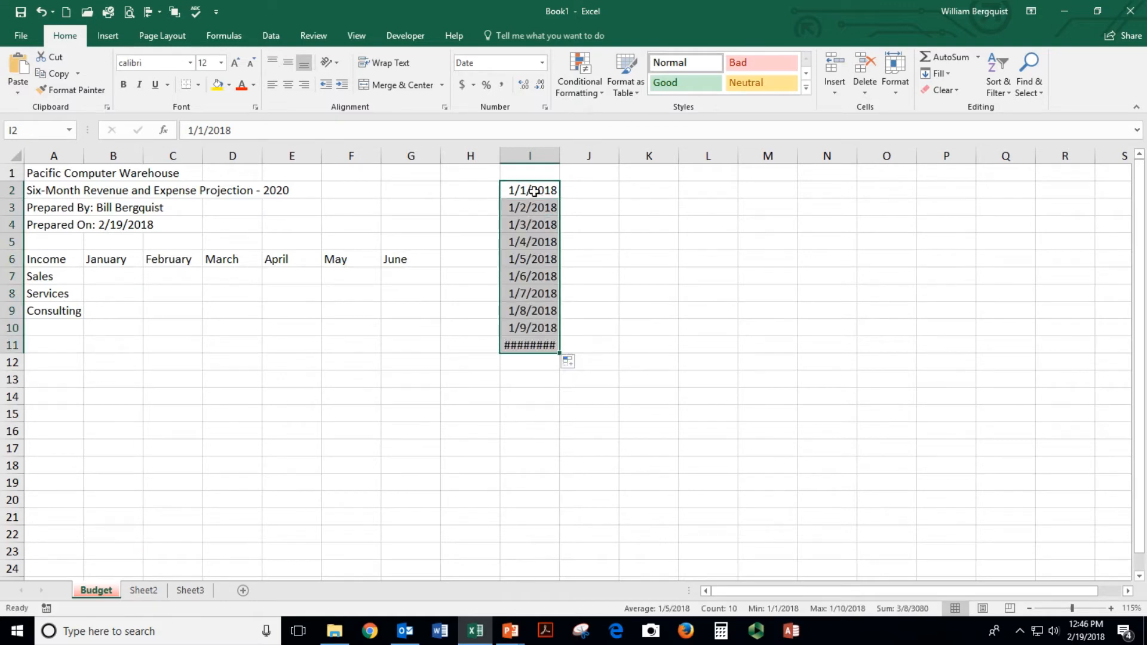
pyautogui.press('Delete')
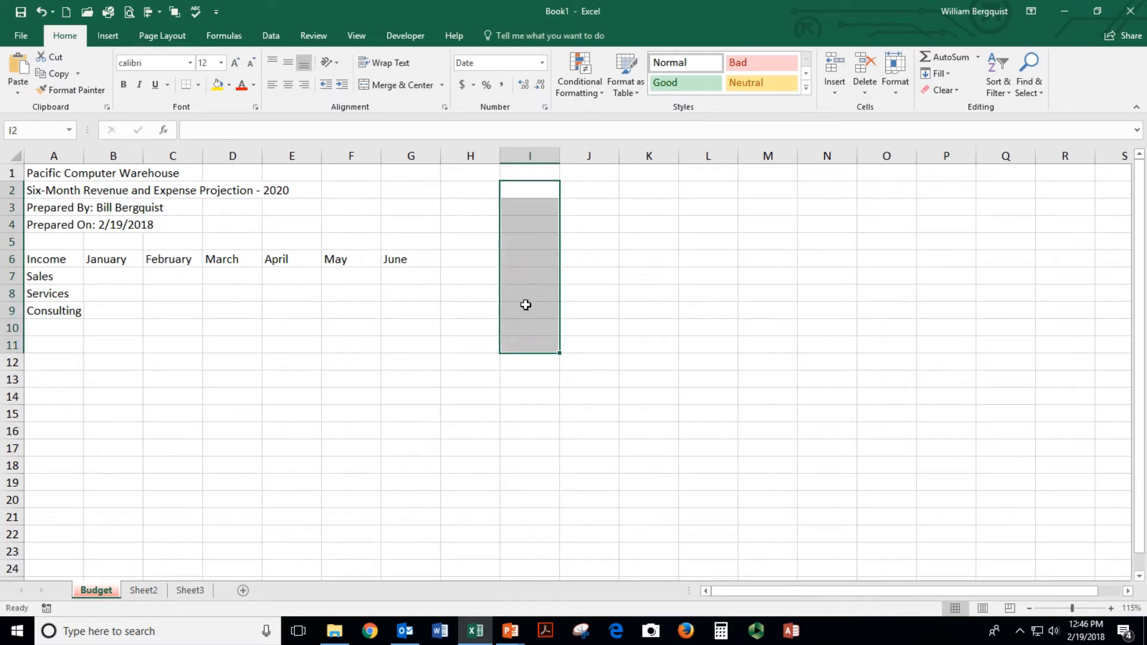
pyautogui.click(470, 259)
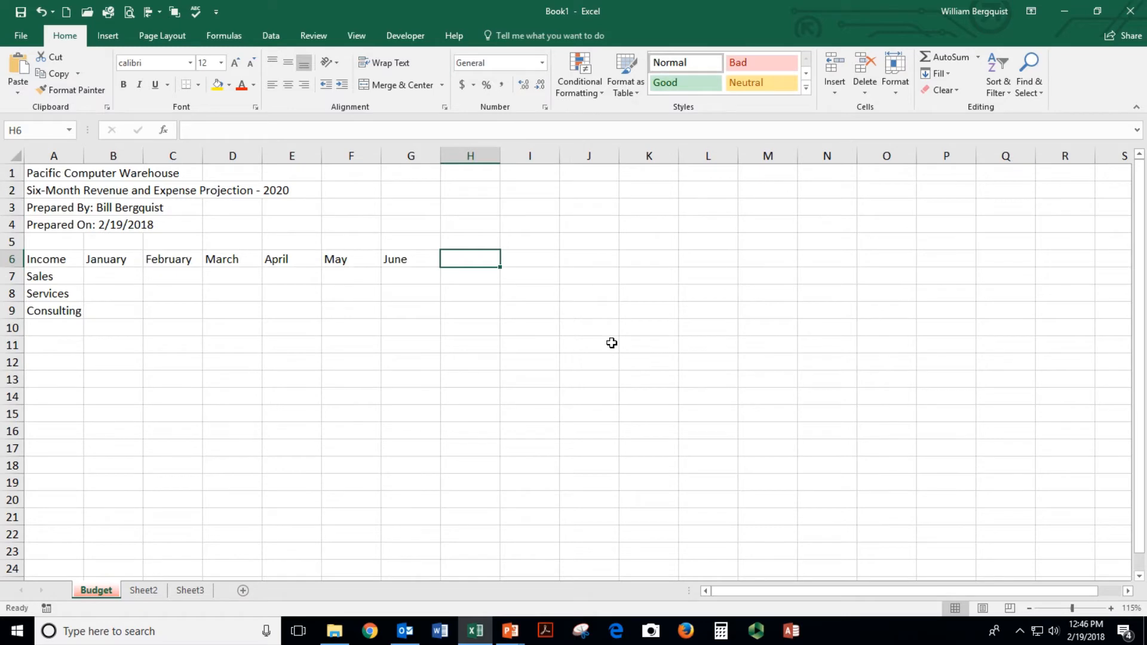
# Add a Total heading and January figures: Sales 20000, Services 15000, Consulting 10000
pyautogui.write('Tota')
pyautogui.press('Left')
pyautogui.press('Left')
pyautogui.press('Left')
pyautogui.press('Left')
pyautogui.press('Left')
pyautogui.press('Left')
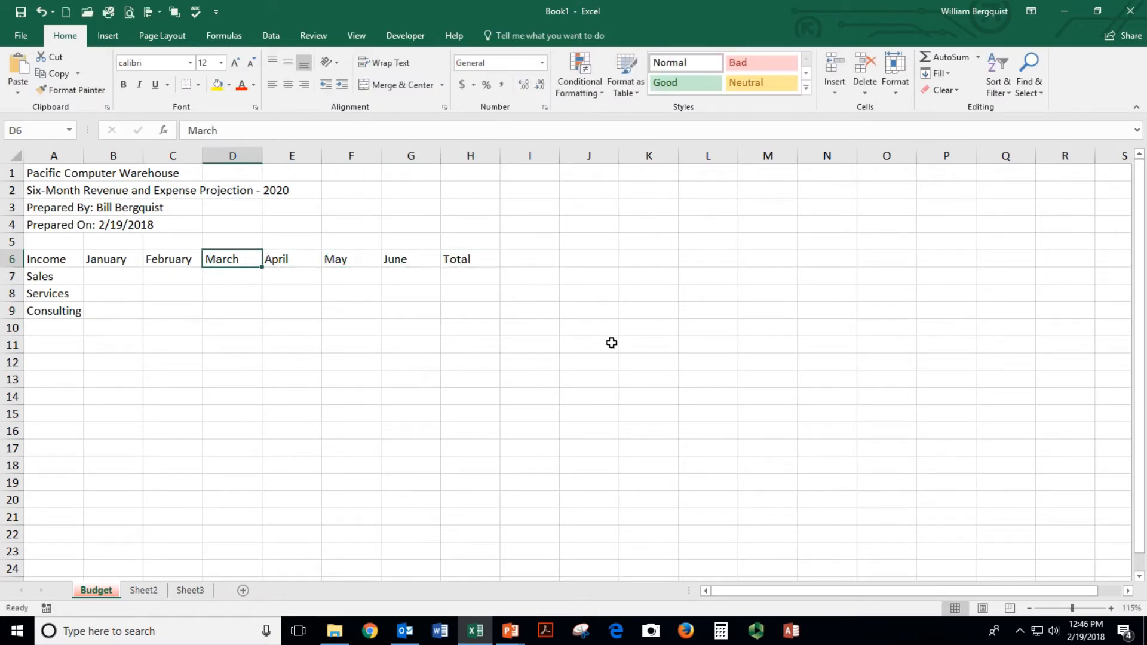
pyautogui.press('Down')
pyautogui.write('20000')
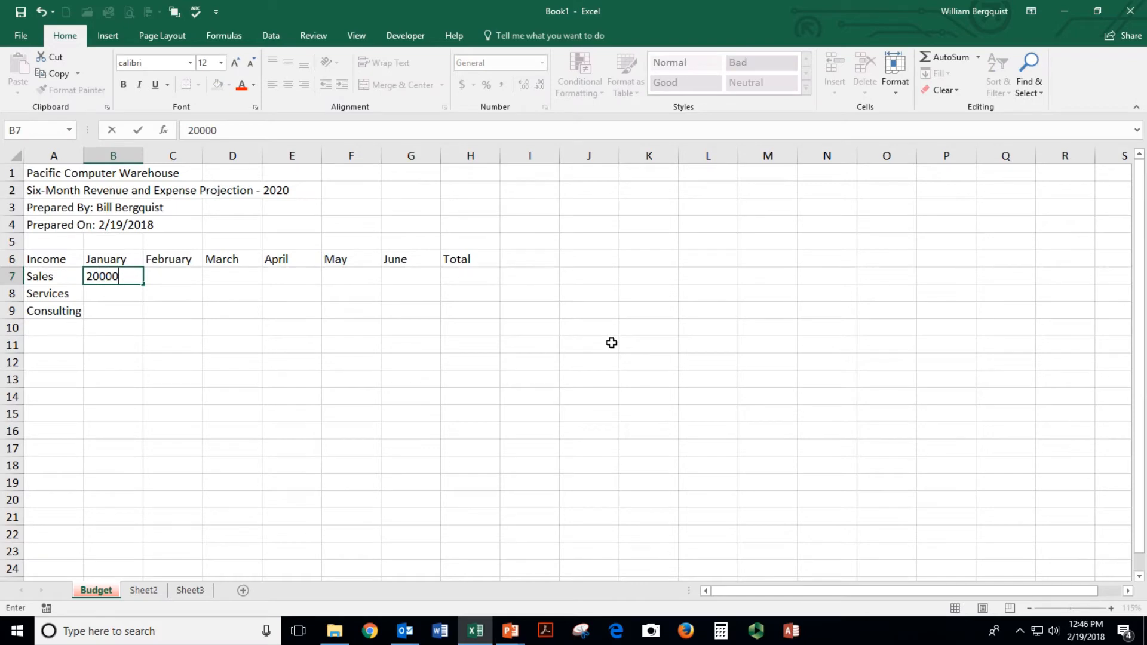
pyautogui.press('Return')
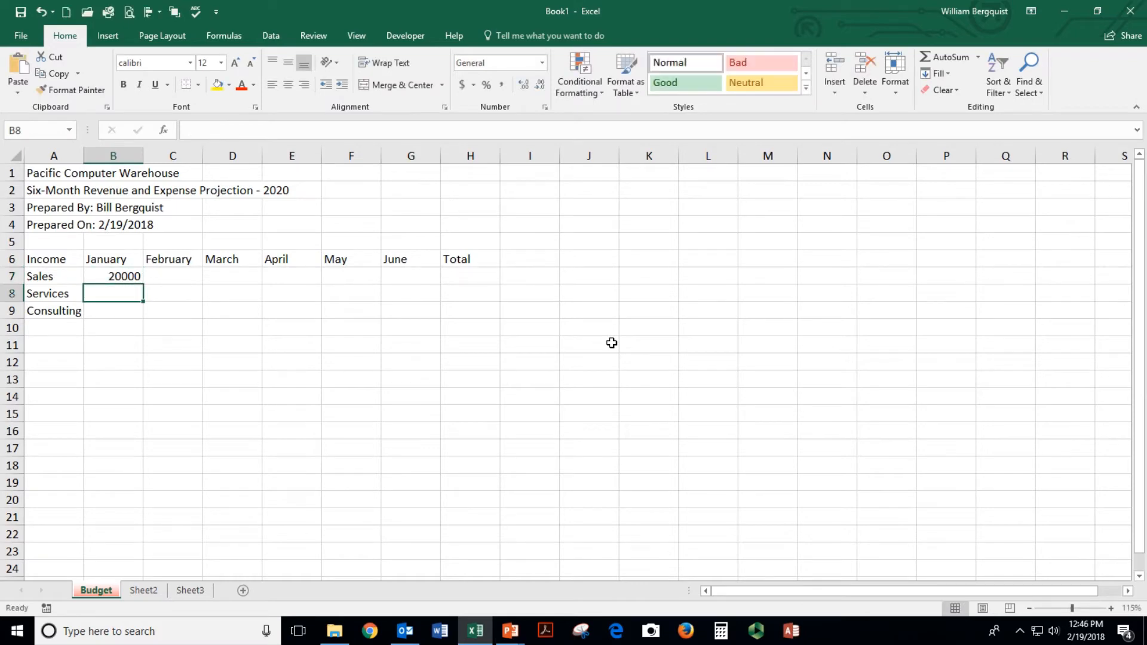
pyautogui.write('15000')
pyautogui.press('Return')
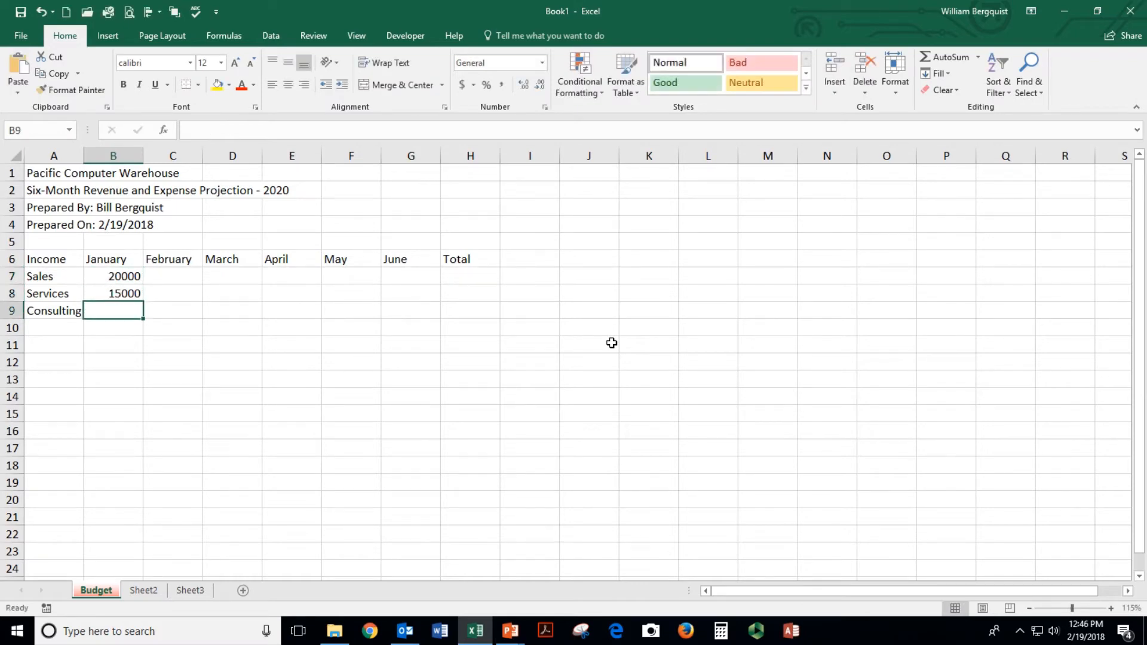
pyautogui.write('10000')
pyautogui.press('Return')
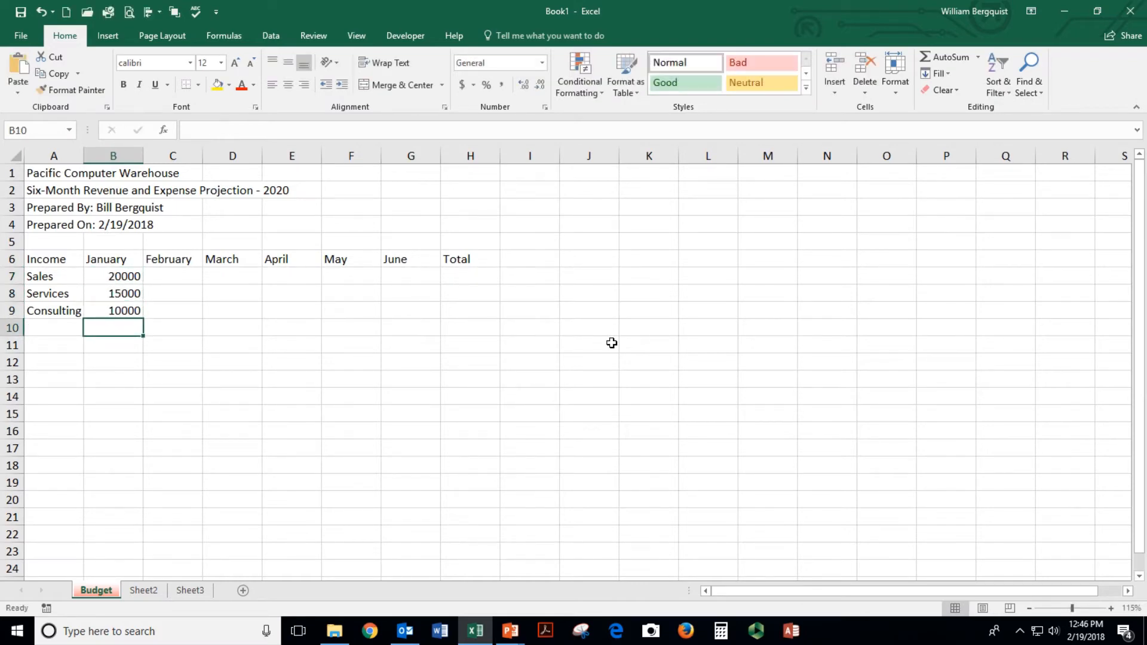
# Enter February–June Sales of 21500, 22500, 23500, 22500 and 19500
pyautogui.press('Up')
pyautogui.press('Up')
pyautogui.press('Up')
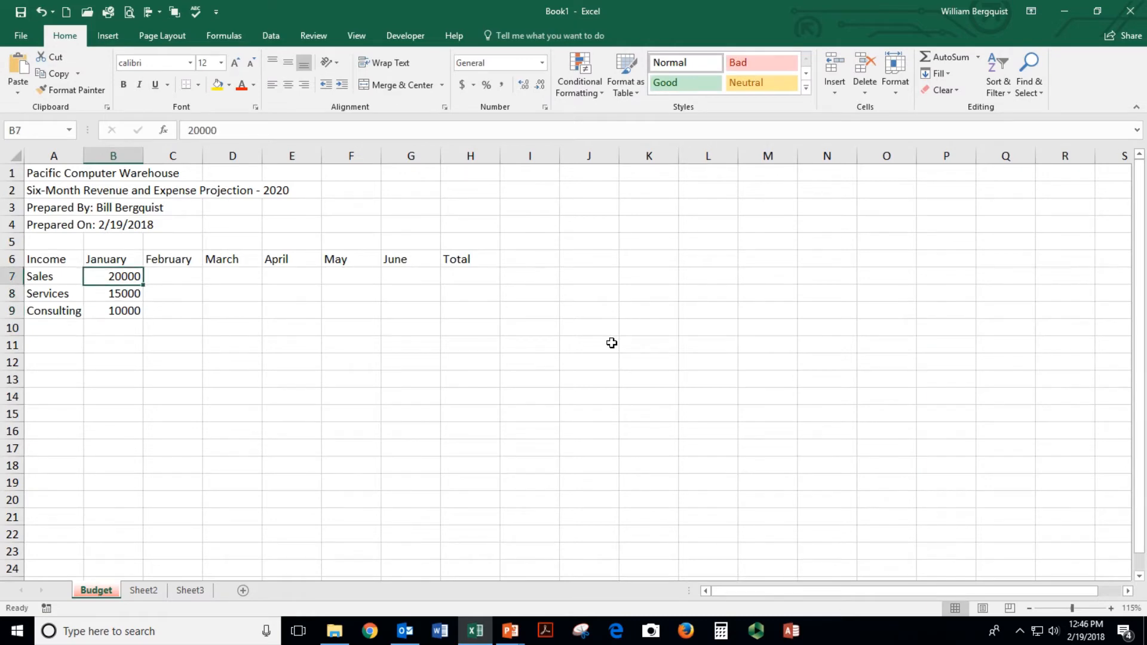
pyautogui.press('Down')
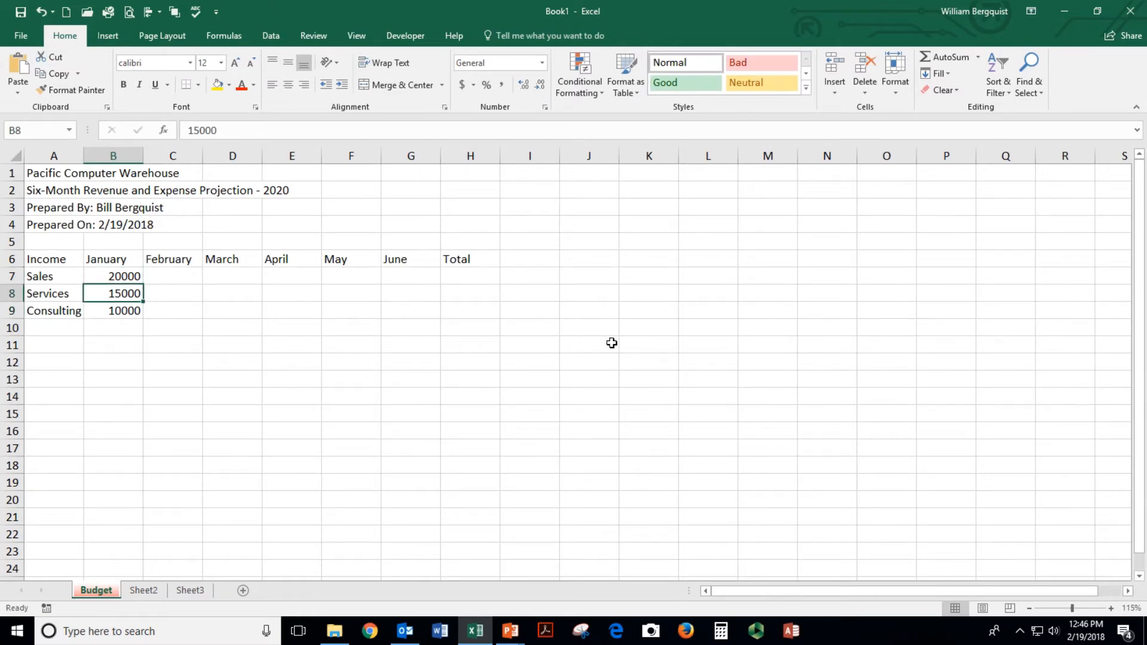
pyautogui.press('Down')
pyautogui.press('Right')
pyautogui.press('Up')
pyautogui.press('Up')
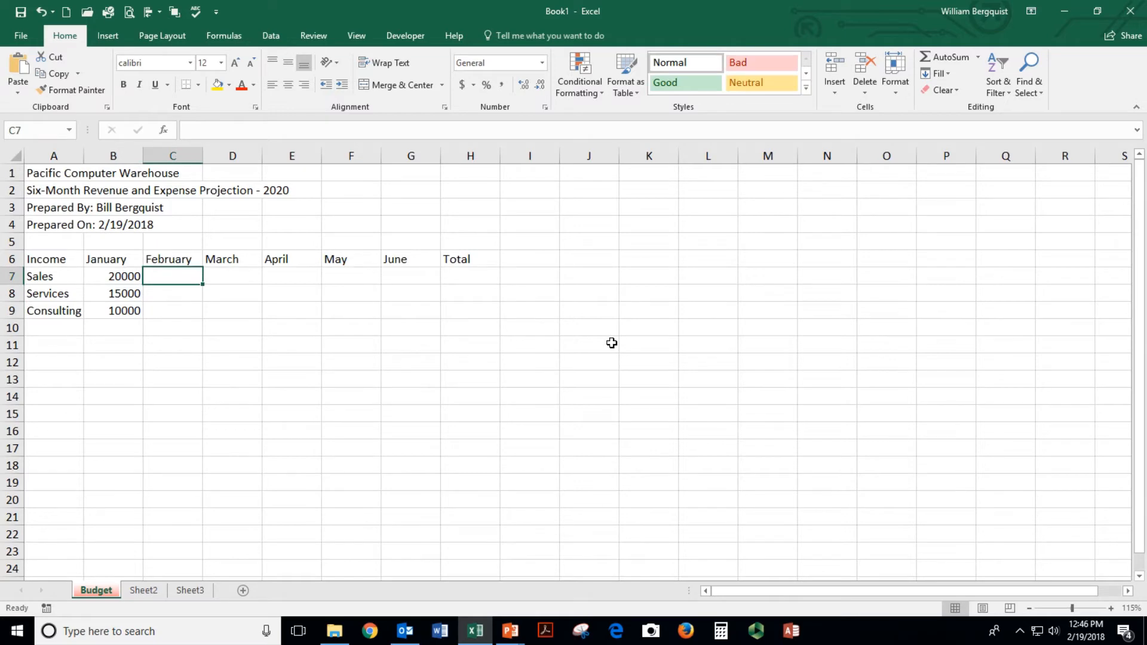
pyautogui.write('21500')
pyautogui.press('Tab')
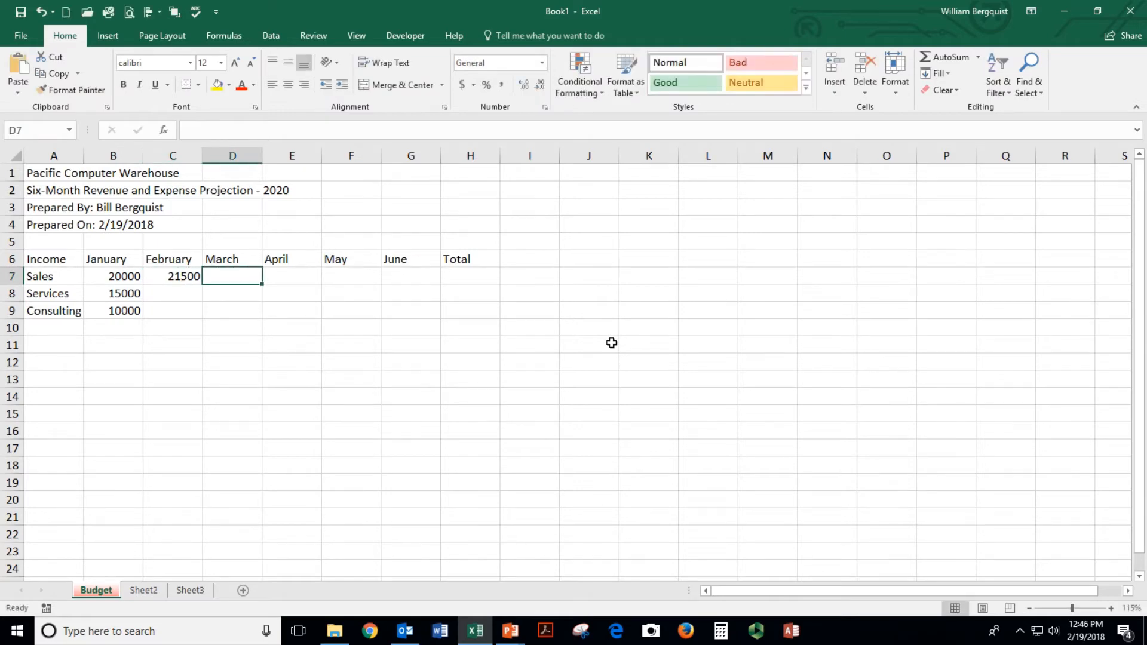
pyautogui.write('22500')
pyautogui.press('Tab')
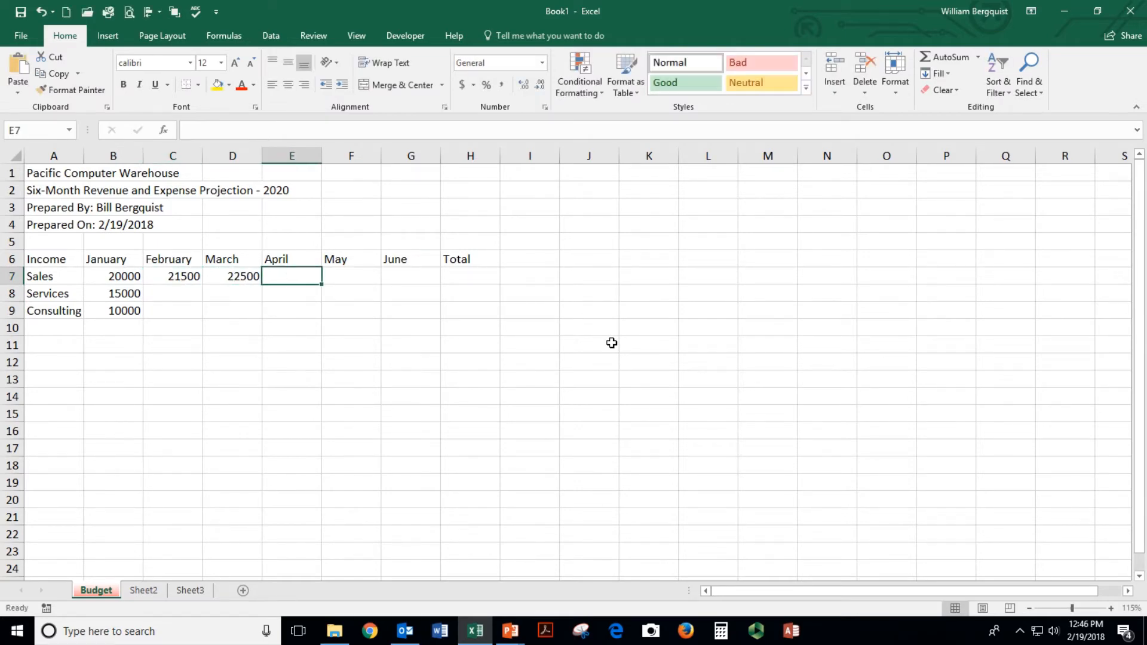
pyautogui.write('23500')
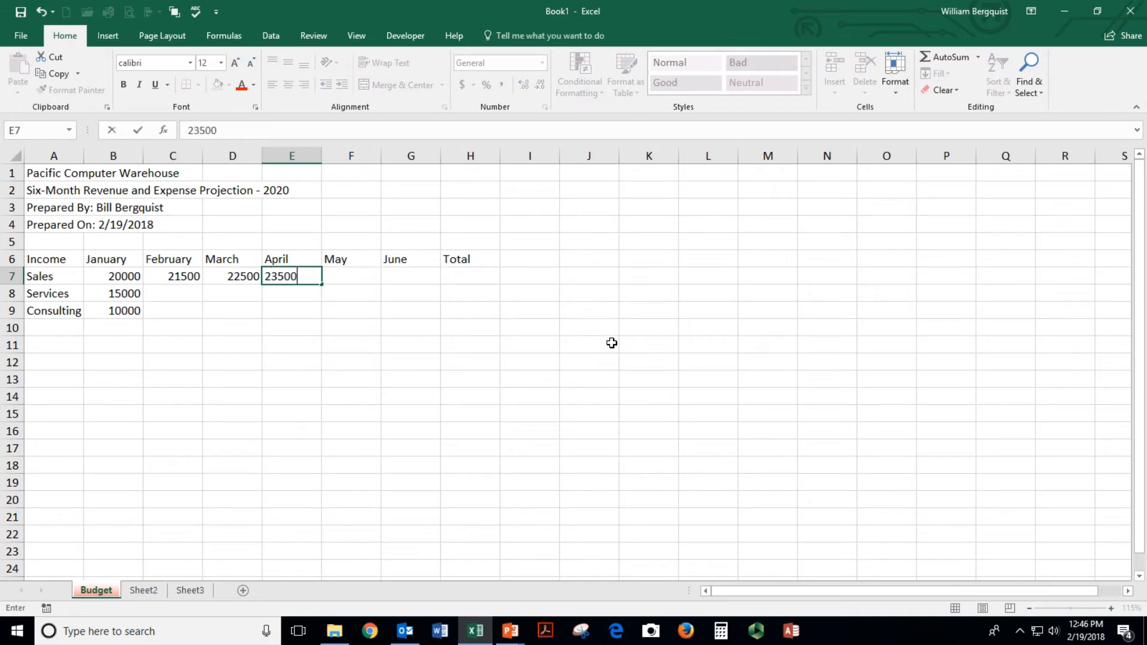
pyautogui.press('Tab')
pyautogui.write('22500')
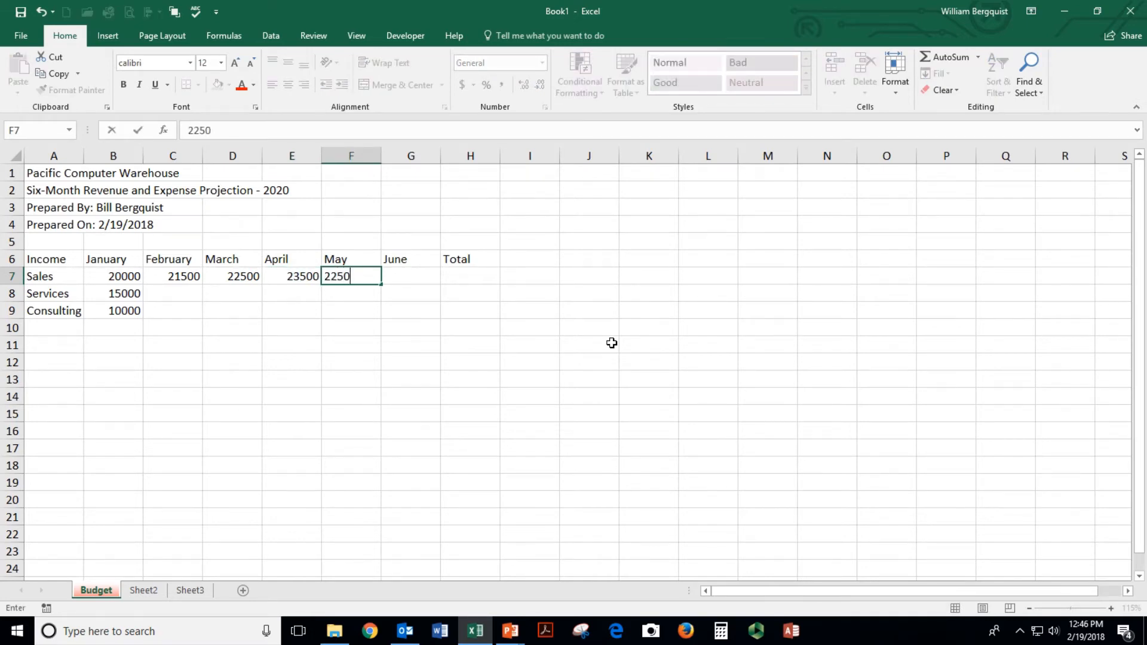
pyautogui.press('Tab')
pyautogui.write('19500')
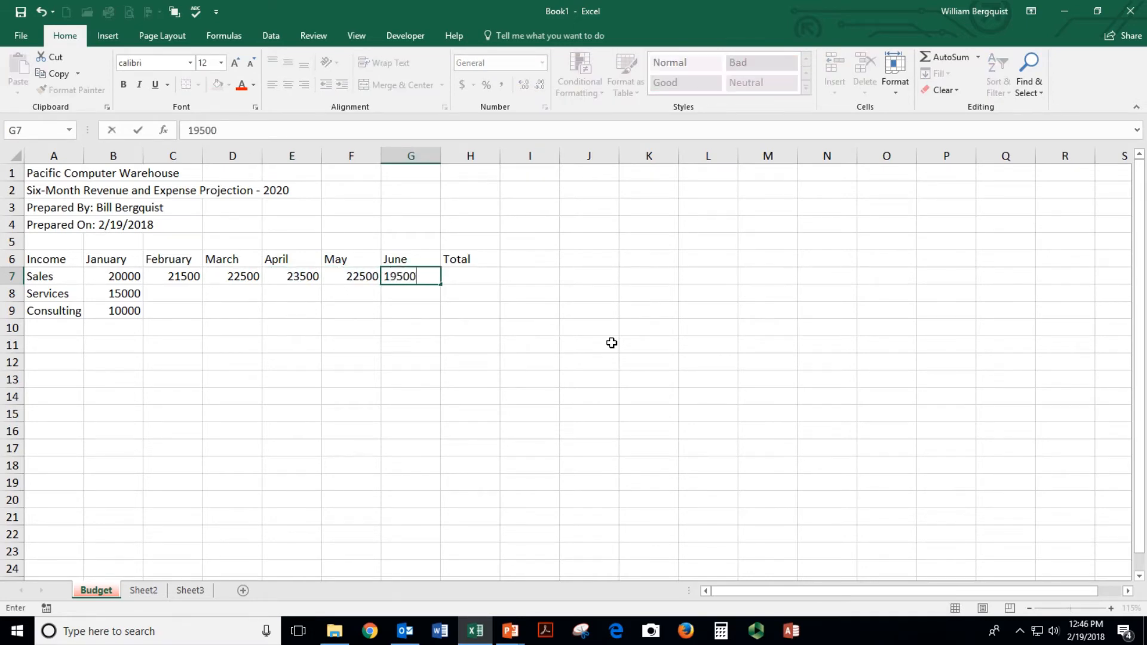
pyautogui.press('Return')
# Enter February–June Services of 14500, 13500, 12500, 10000 and 12500
pyautogui.press('Left')
pyautogui.press('Left')
pyautogui.press('Left')
pyautogui.press('Left')
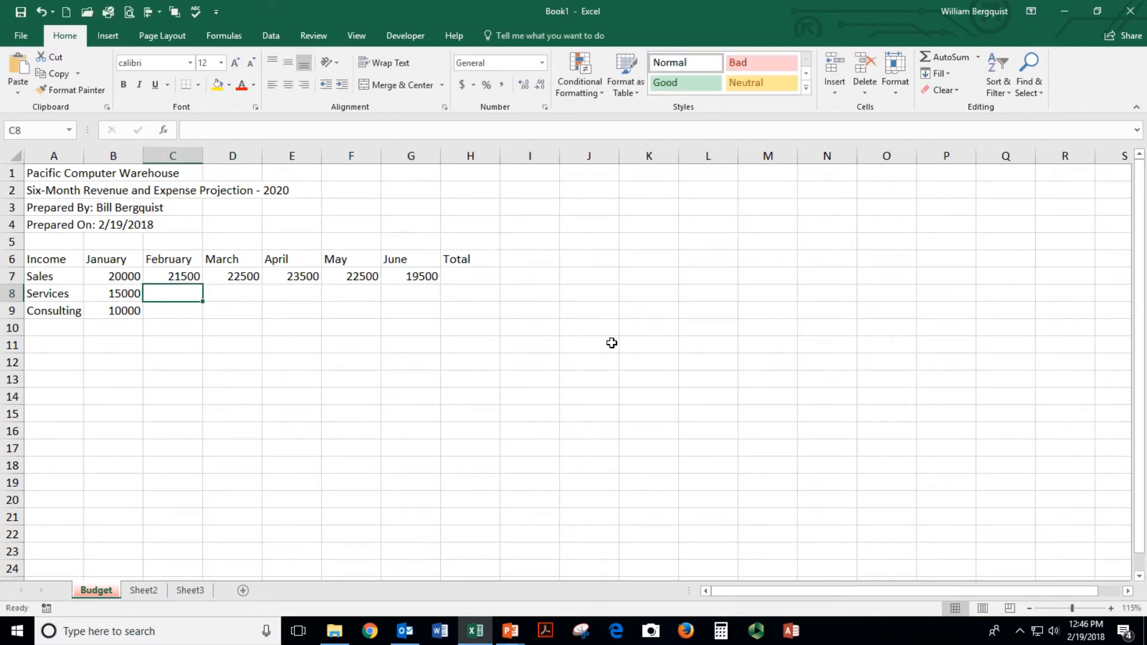
pyautogui.write('14500')
pyautogui.press('Tab')
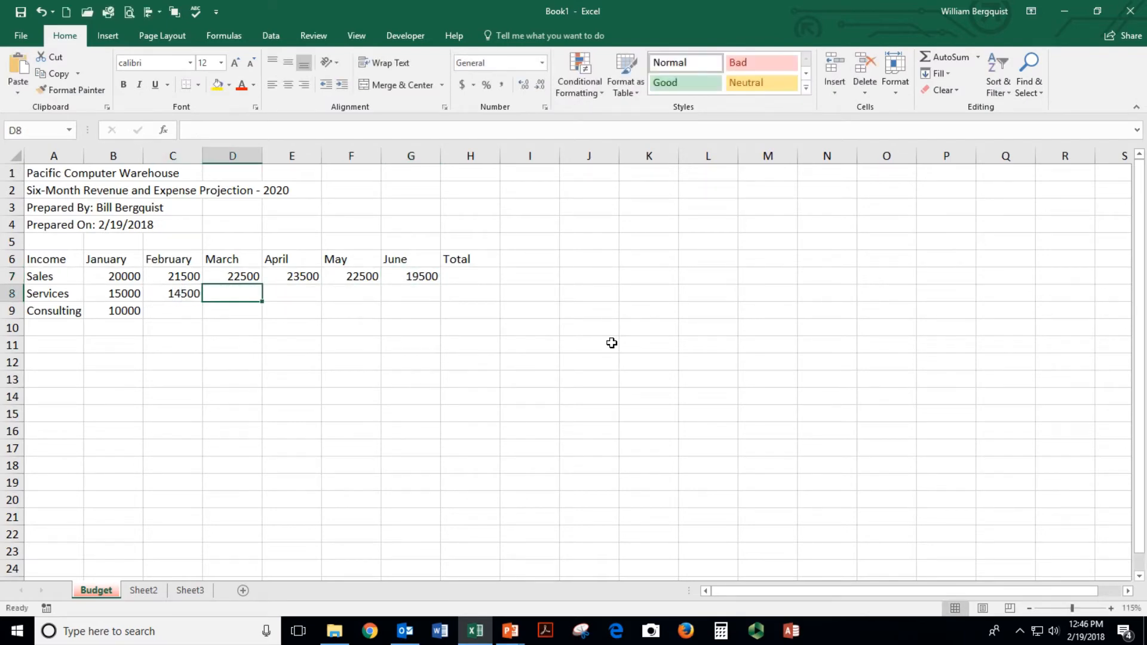
pyautogui.write('13500')
pyautogui.press('Tab')
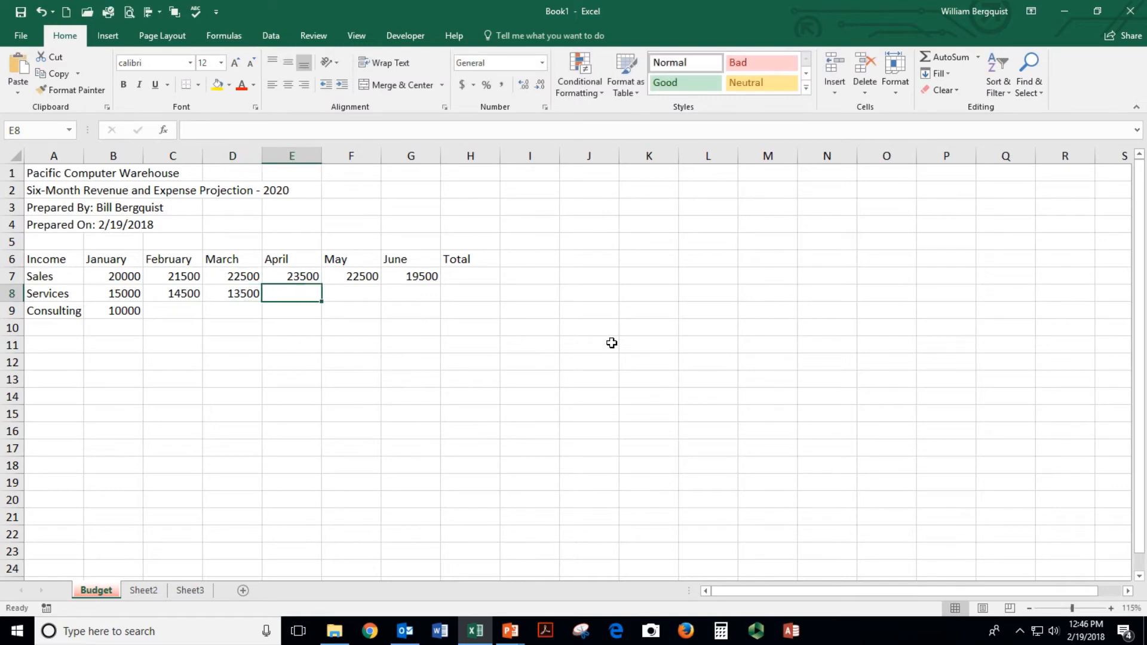
pyautogui.write('12500')
pyautogui.press('Tab')
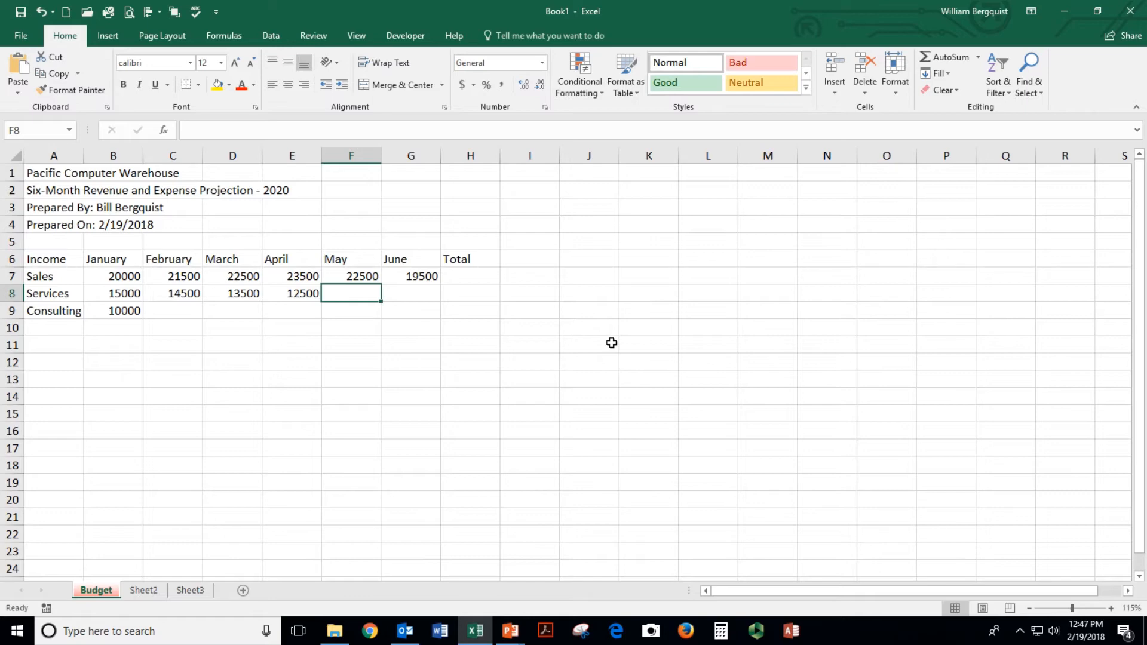
pyautogui.write('10000')
pyautogui.press('Return')
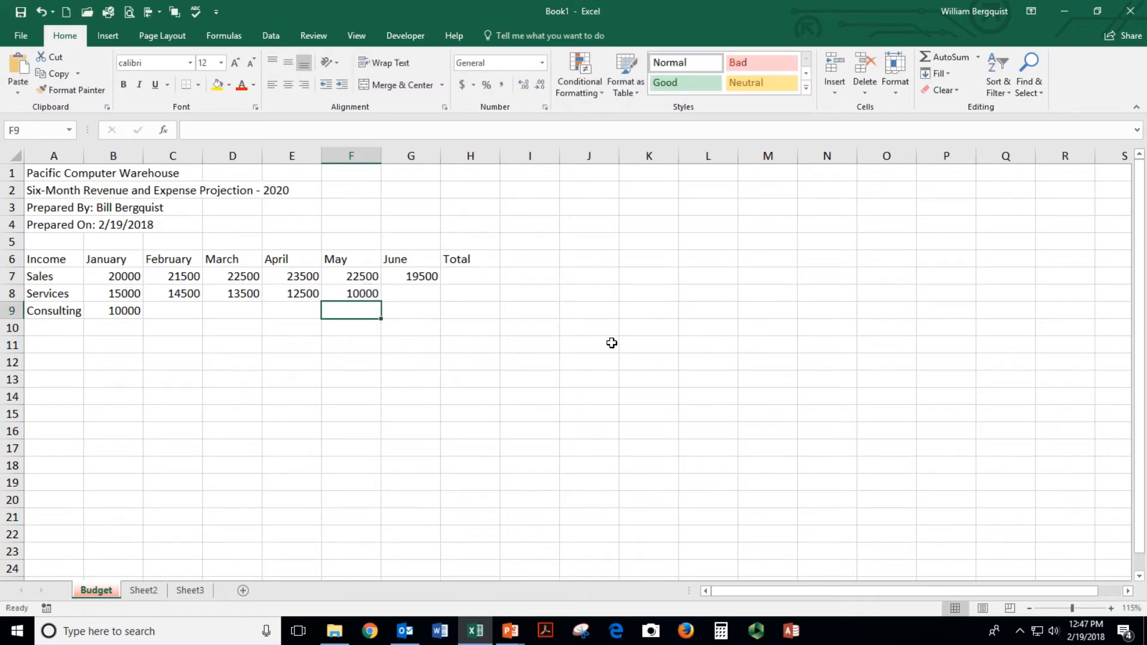
pyautogui.press('Right')
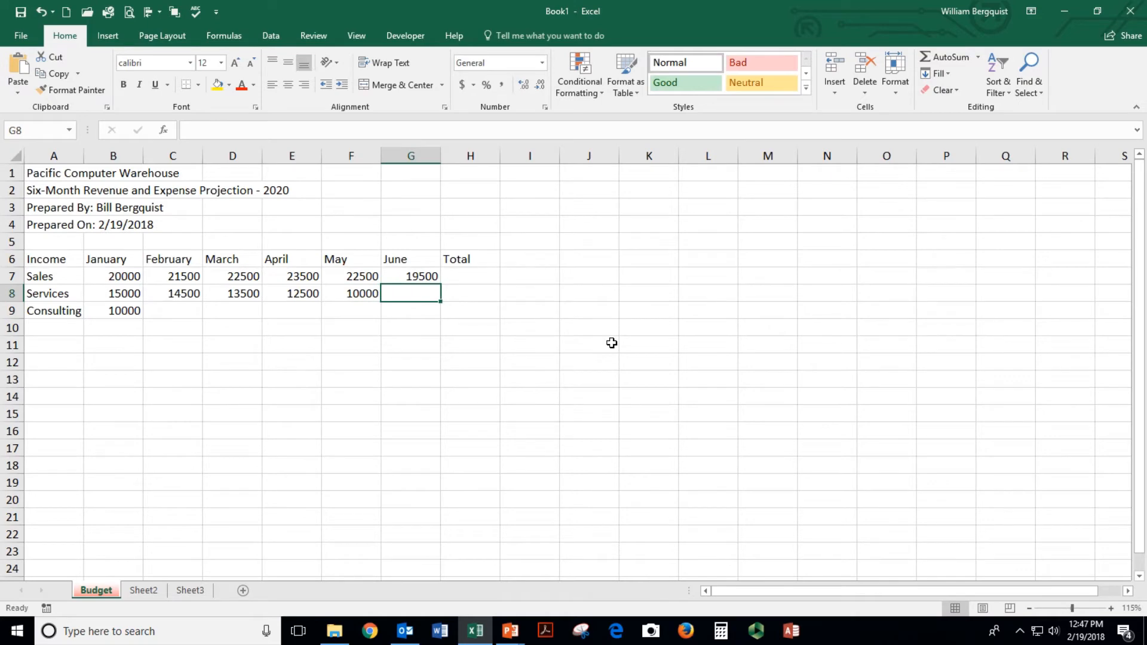
pyautogui.write('12500')
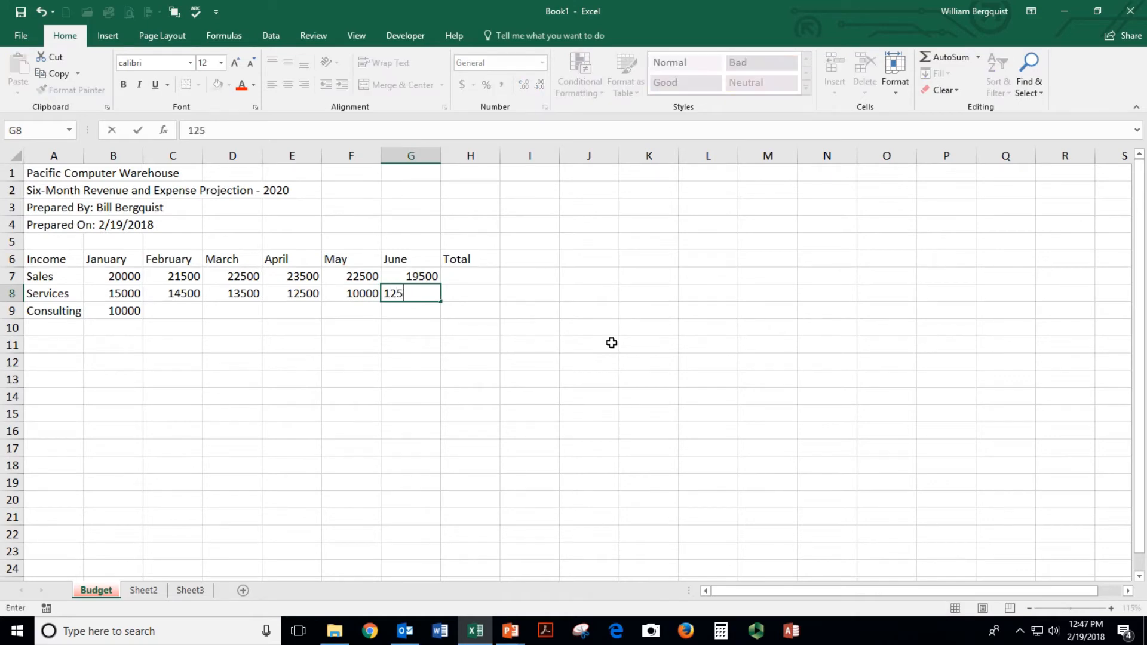
pyautogui.press('Return')
# Copy the January Consulting value 10000 across to June
pyautogui.press('Left')
pyautogui.press('Left')
pyautogui.press('Left')
pyautogui.press('Left')
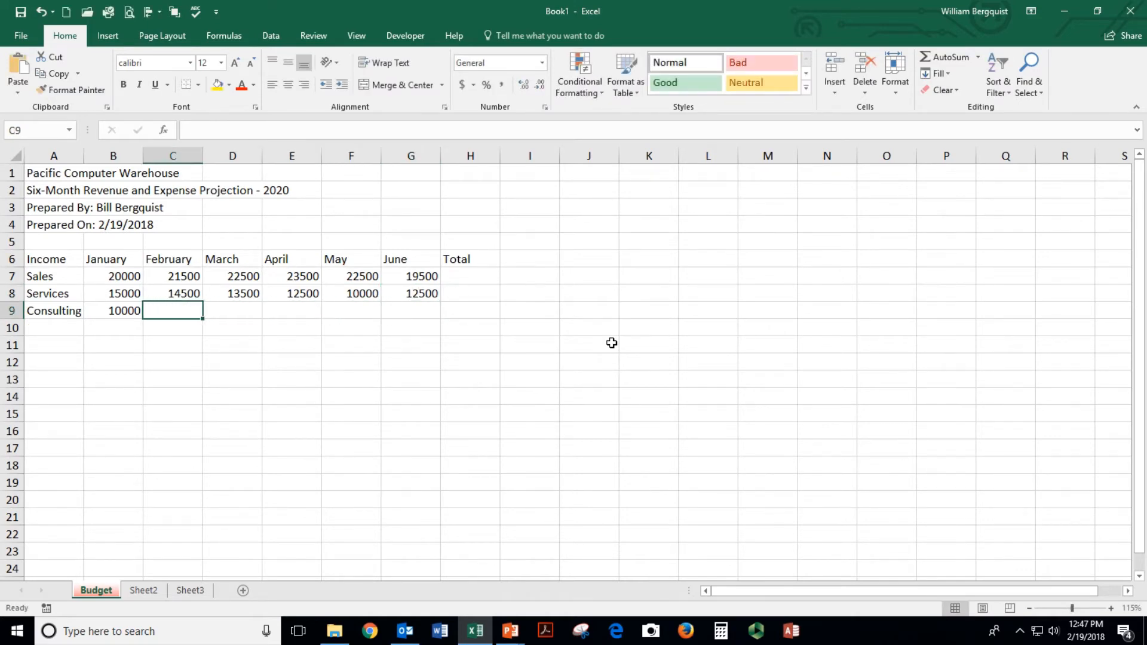
pyautogui.click(133, 311)
pyautogui.moveTo(138, 313); pyautogui.dragTo(424, 309)
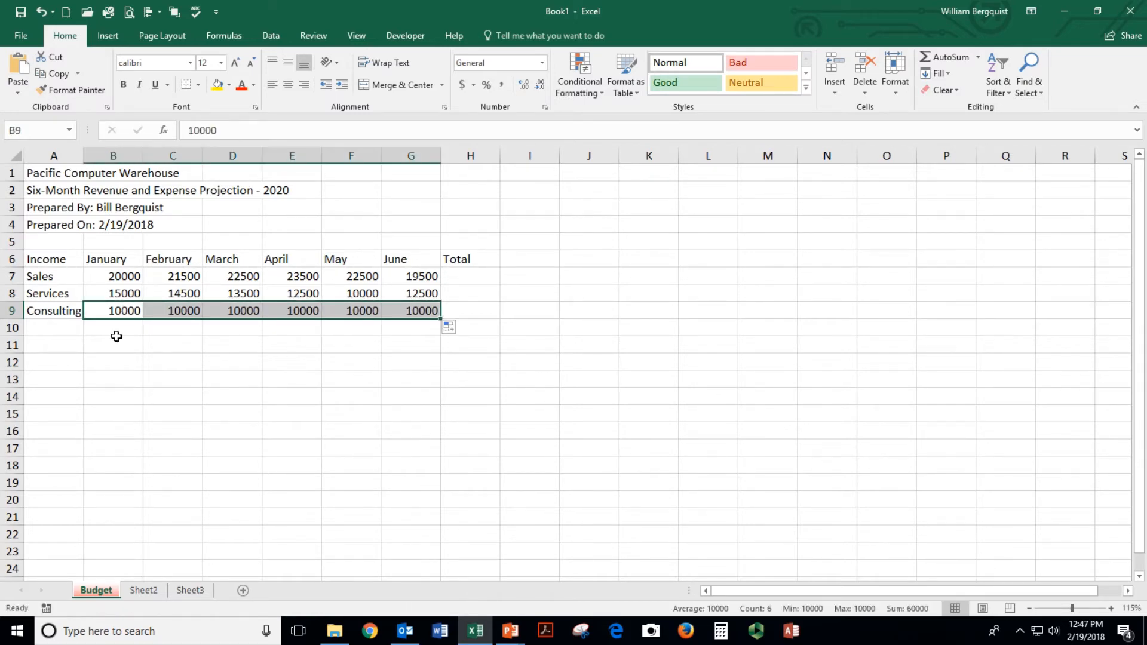
pyautogui.click(60, 346)
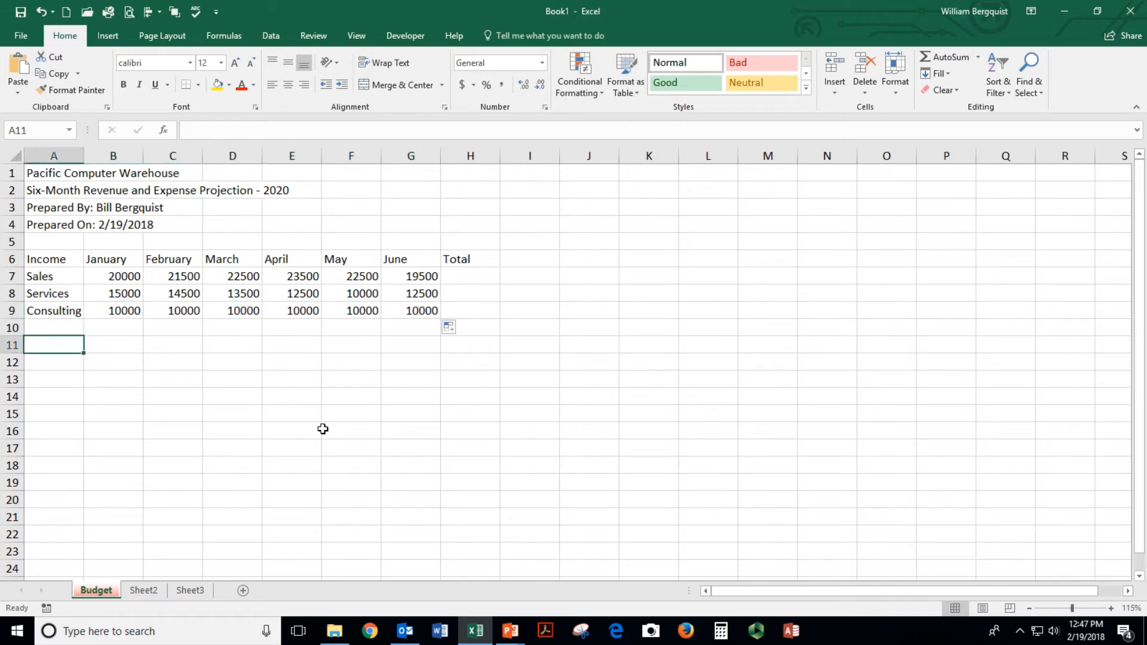
# Label A11 Total and list Expense, Lease, Salaries, Utilties, Promotion and Internet below
pyautogui.write('Total')
pyautogui.press('Return')
pyautogui.press('Return')
pyautogui.press('Return')
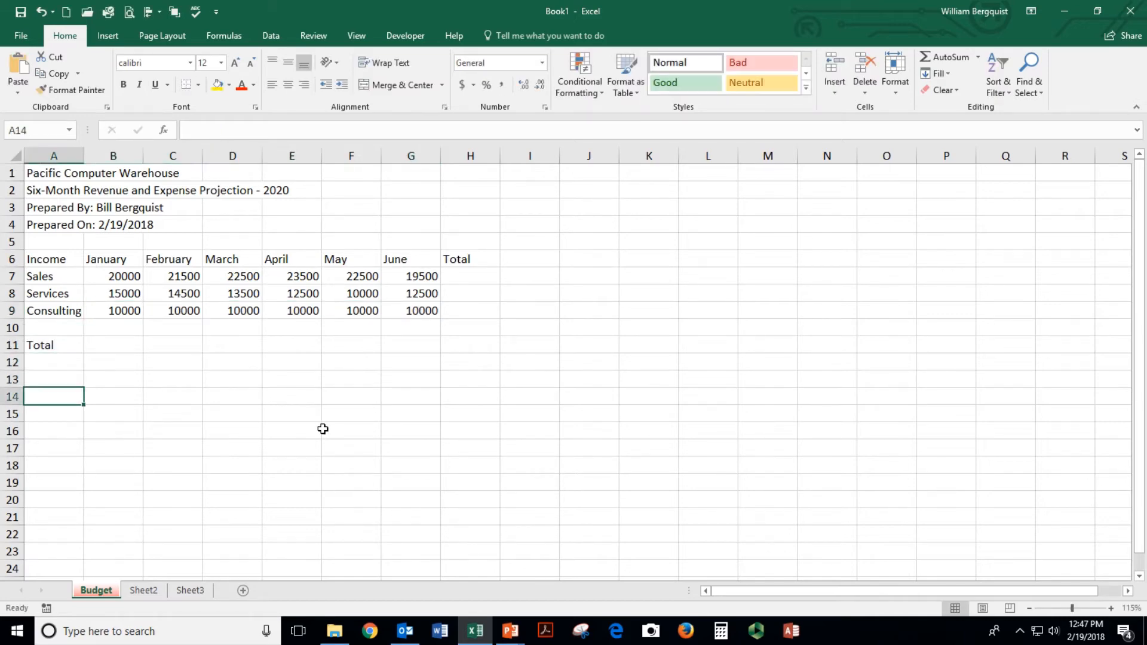
pyautogui.write('Expense')
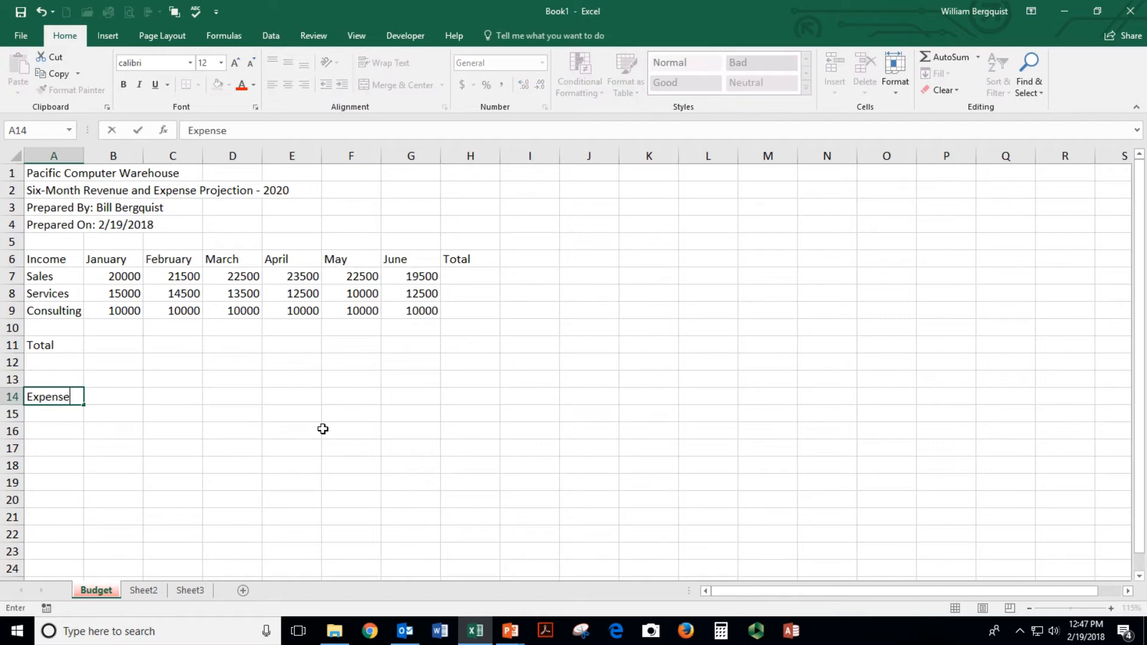
pyautogui.press('Return')
pyautogui.write('Lease')
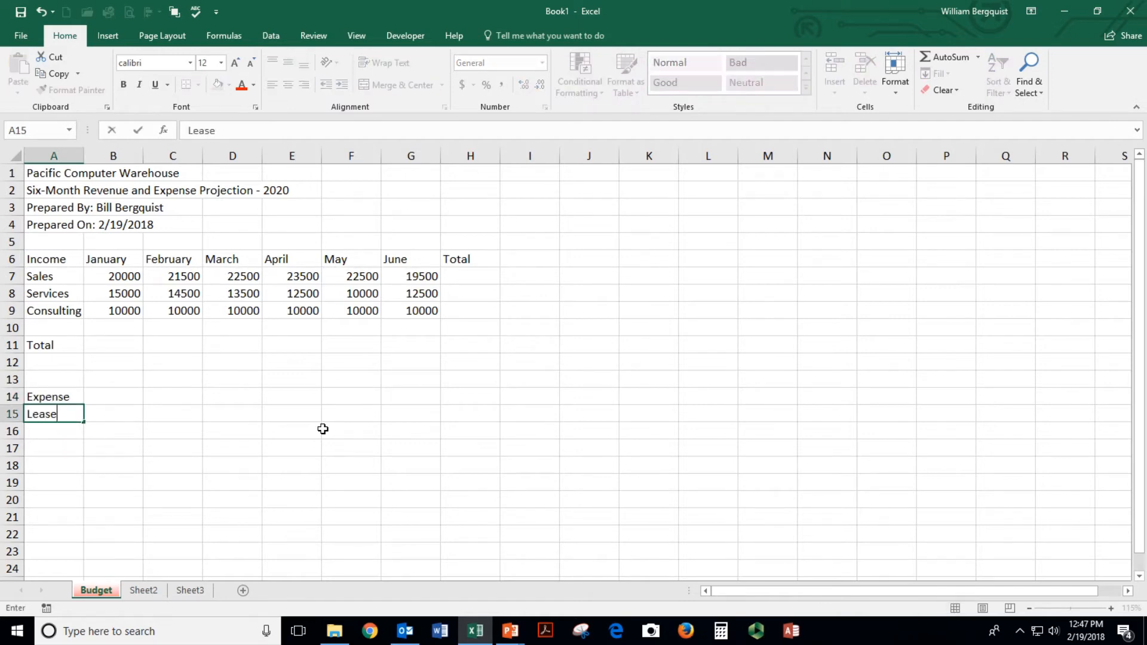
pyautogui.press('Return')
pyautogui.write('Sala')
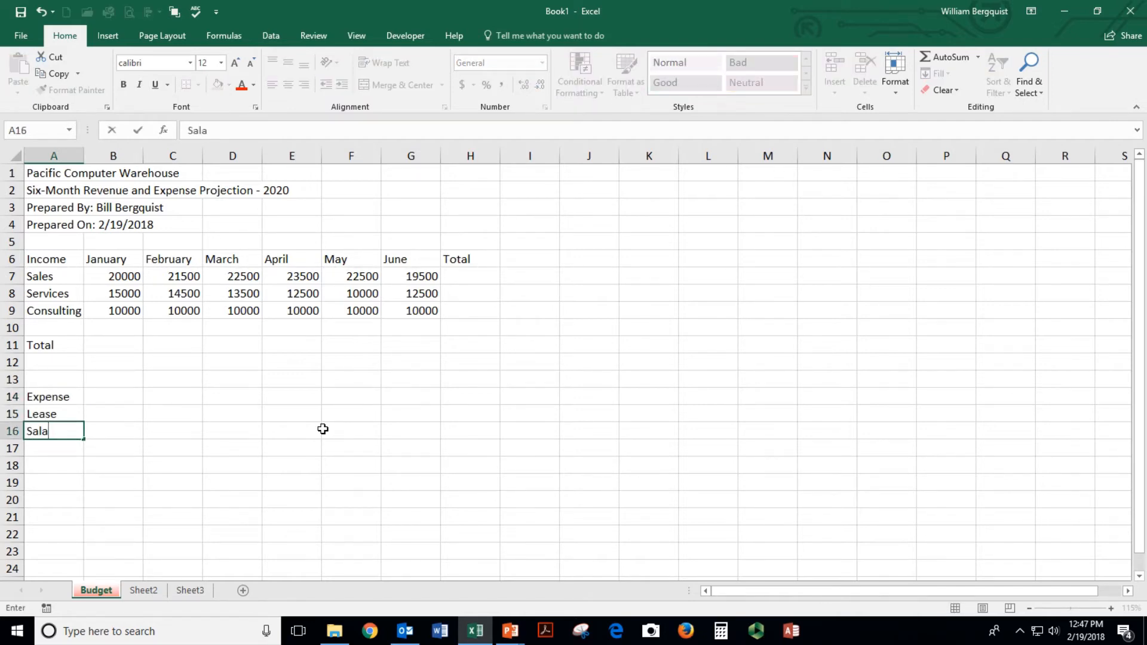
pyautogui.write('ries')
pyautogui.press('Return')
pyautogui.write('Uti')
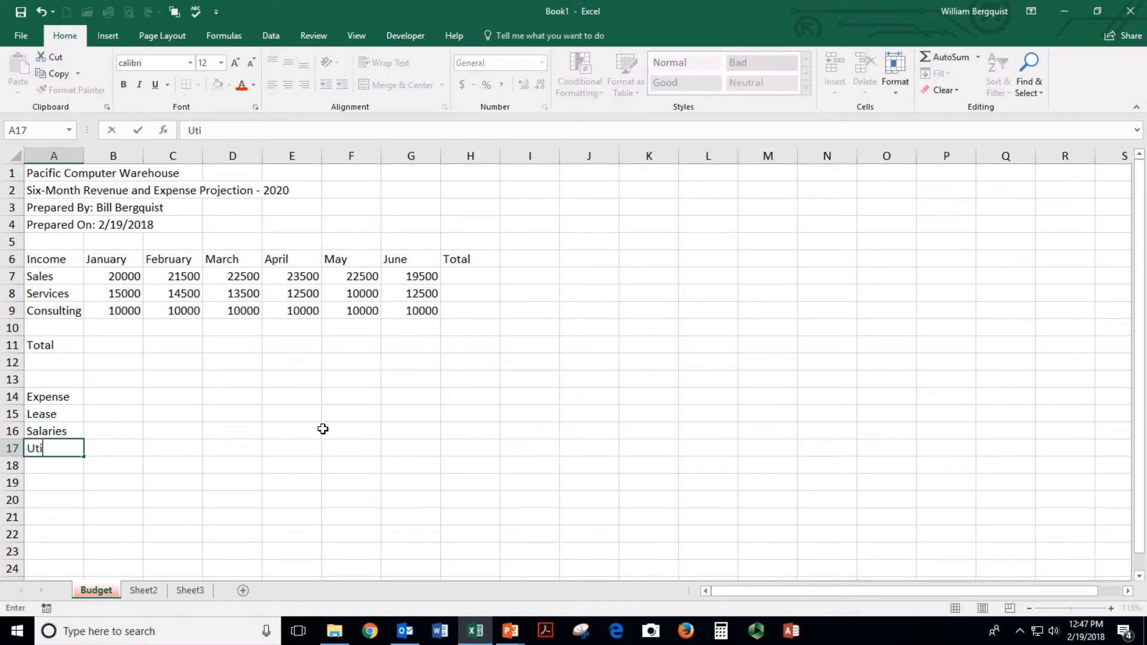
pyautogui.write('lties')
pyautogui.press('Return')
pyautogui.write('P')
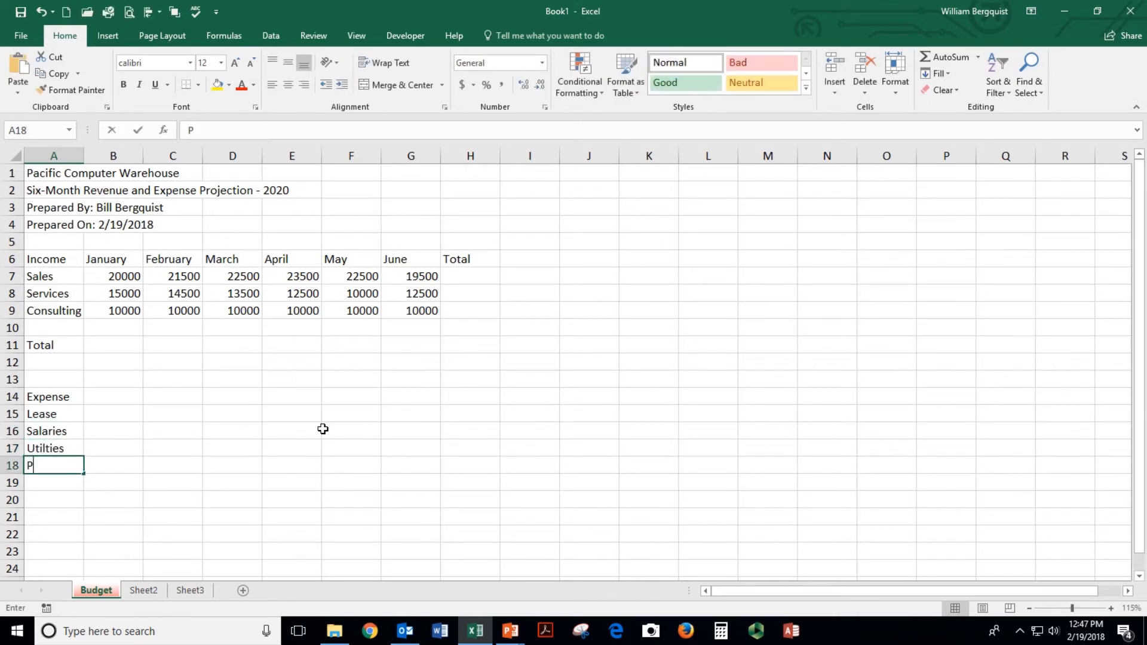
pyautogui.write('romotion')
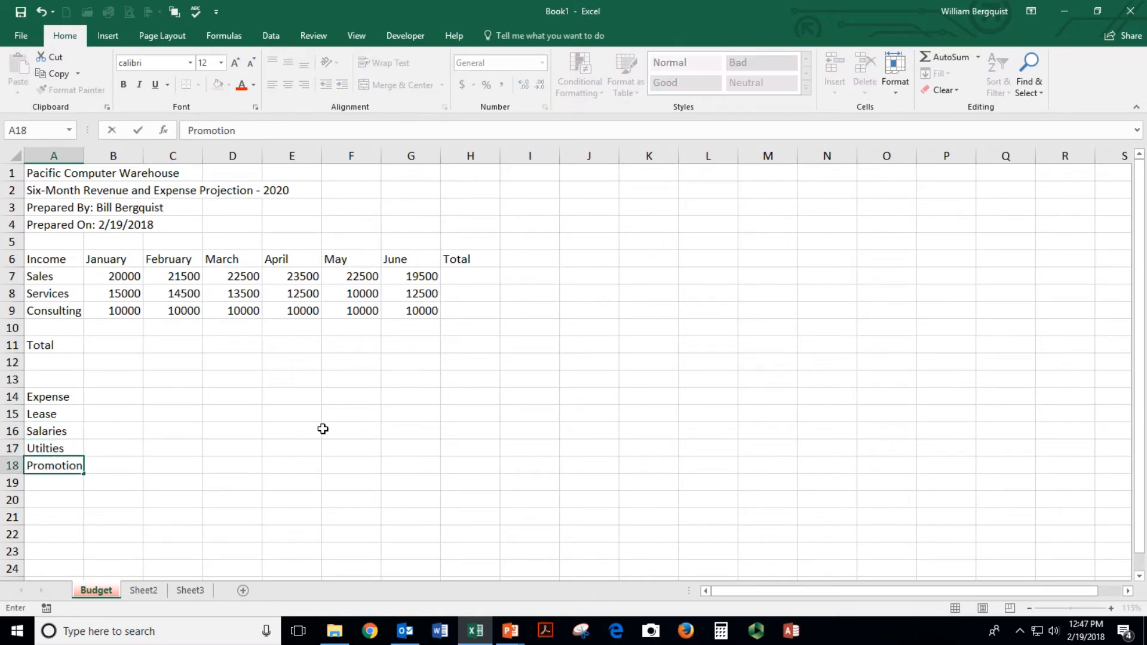
pyautogui.press('Return')
pyautogui.write('Interne')
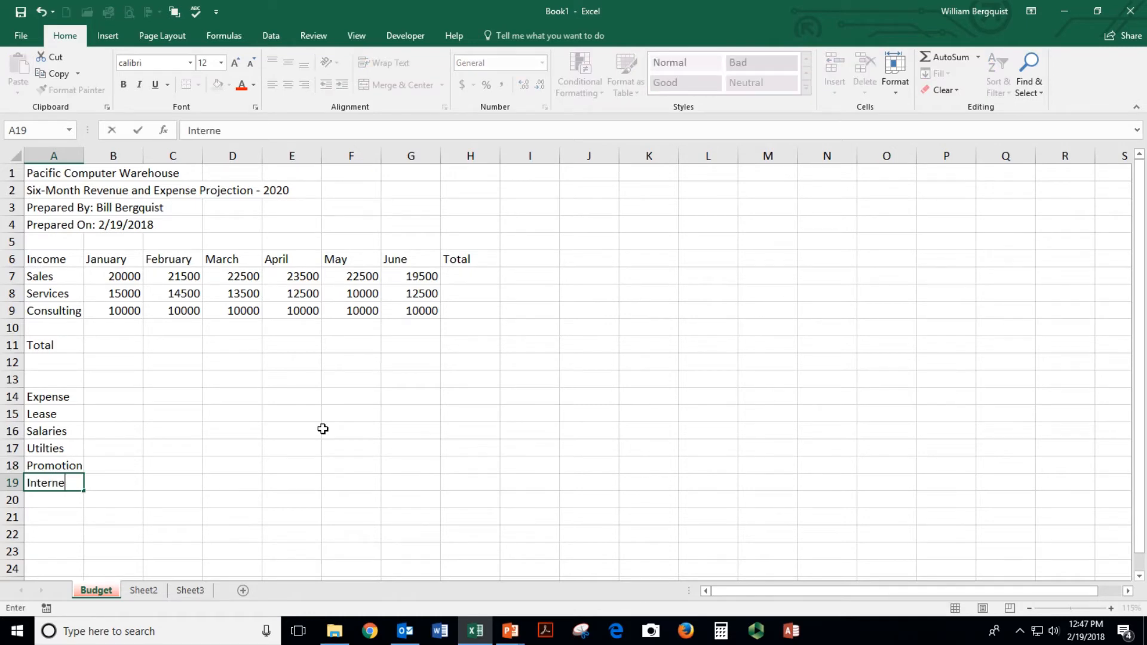
pyautogui.write('t')
pyautogui.press('Return')
# Enter January as the Expense month heading in B14
pyautogui.press('Up')
pyautogui.press('Right')
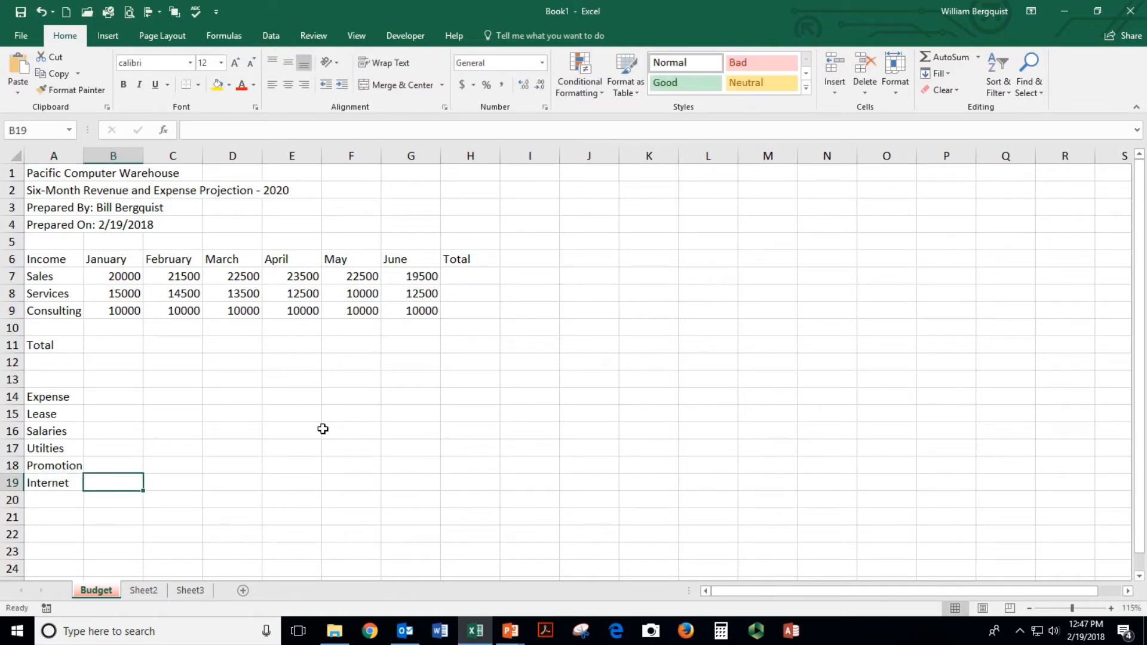
pyautogui.press('Up')
pyautogui.press('Up')
pyautogui.press('Up')
pyautogui.press('Up')
pyautogui.press('Up')
pyautogui.press('Up')
pyautogui.press('Down')
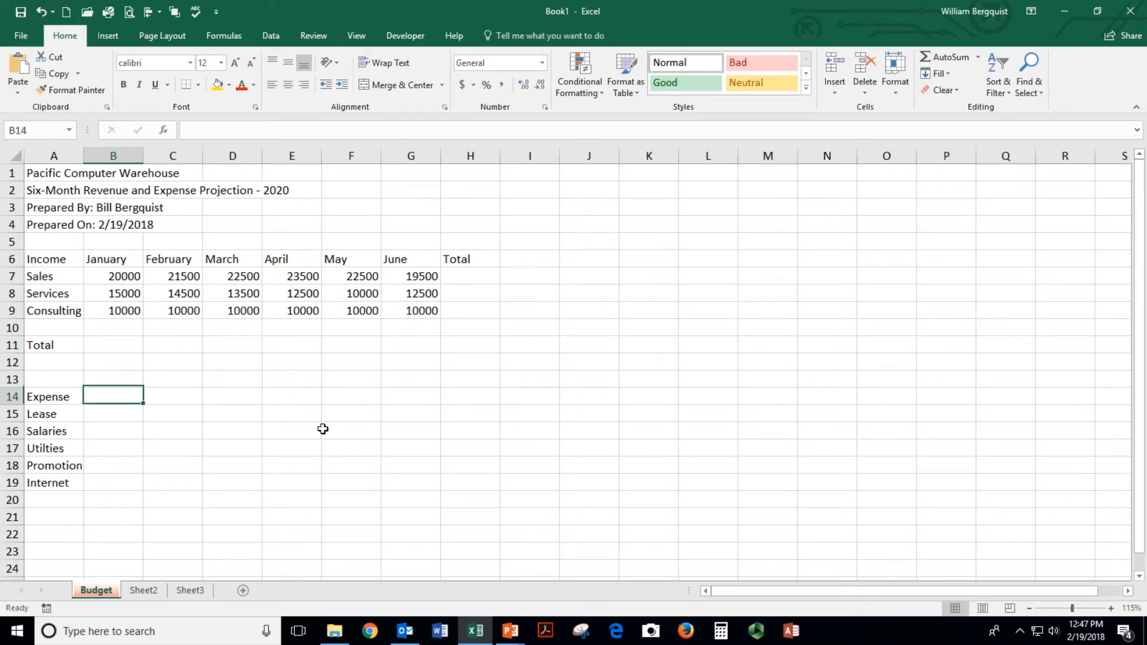
pyautogui.write('Jan')
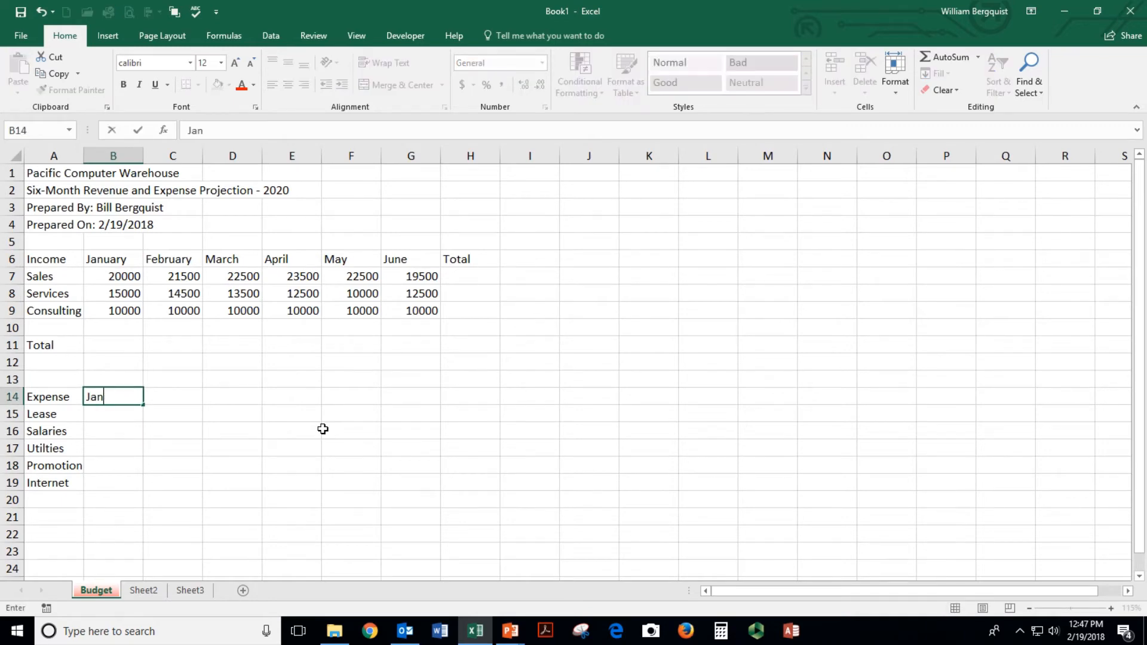
pyautogui.write('auary')
pyautogui.press('Return')
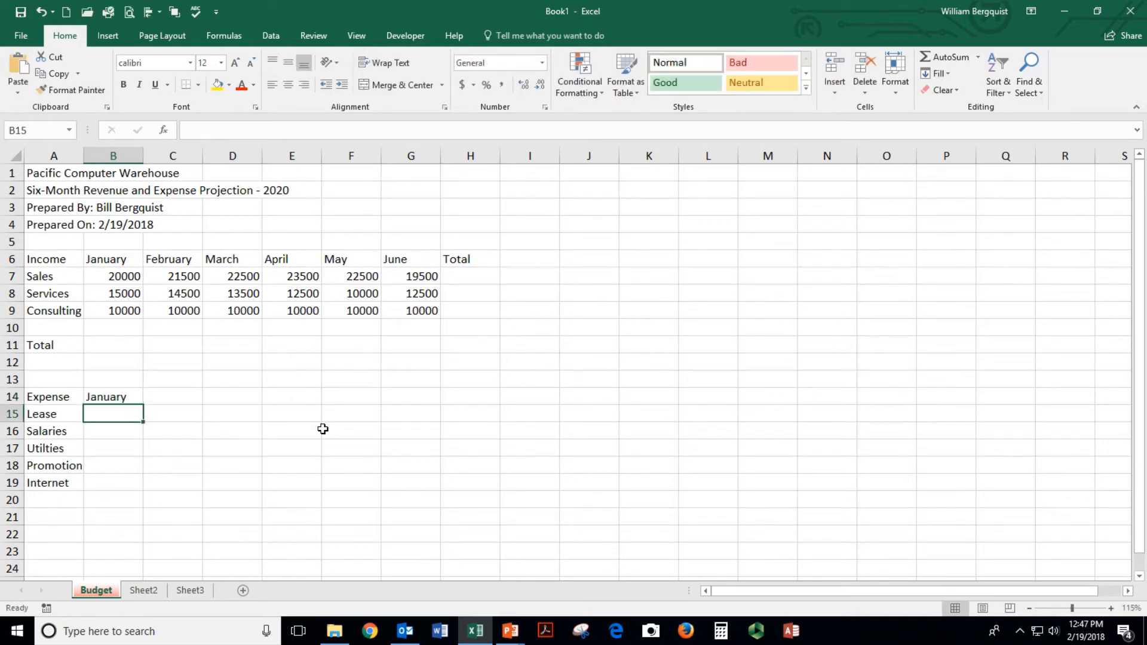
# Try filling month names along row 14, then clear the typed headings from B14:G14
pyautogui.click(110, 397)
pyautogui.moveTo(144, 404); pyautogui.dragTo(485, 405)
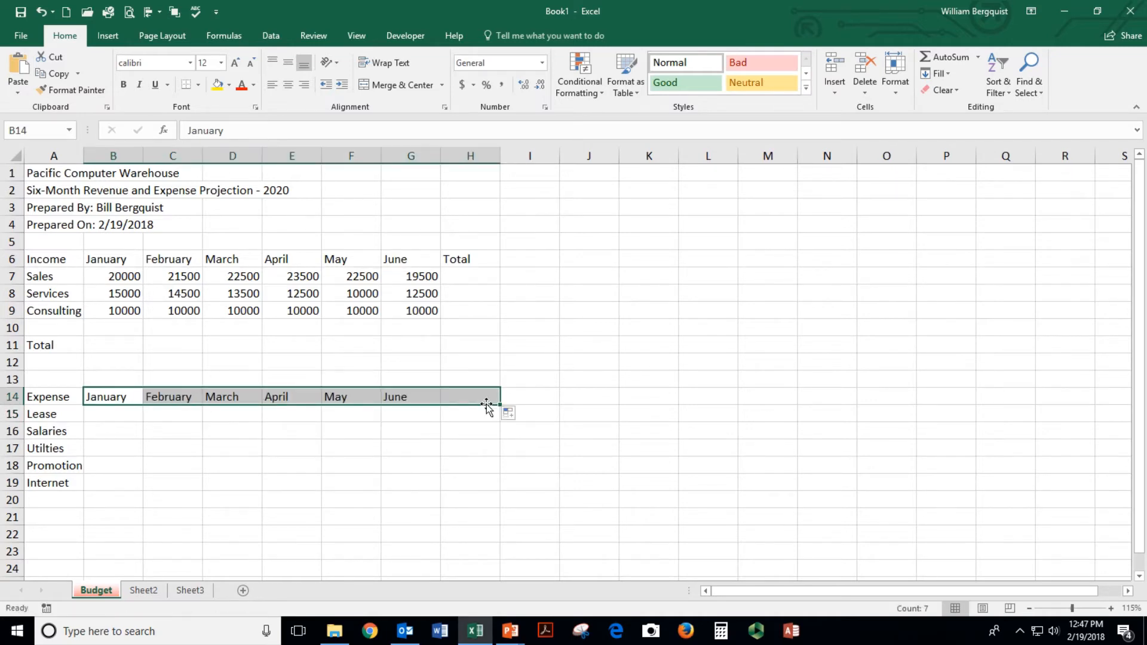
pyautogui.click(471, 396)
pyautogui.press('Delete')
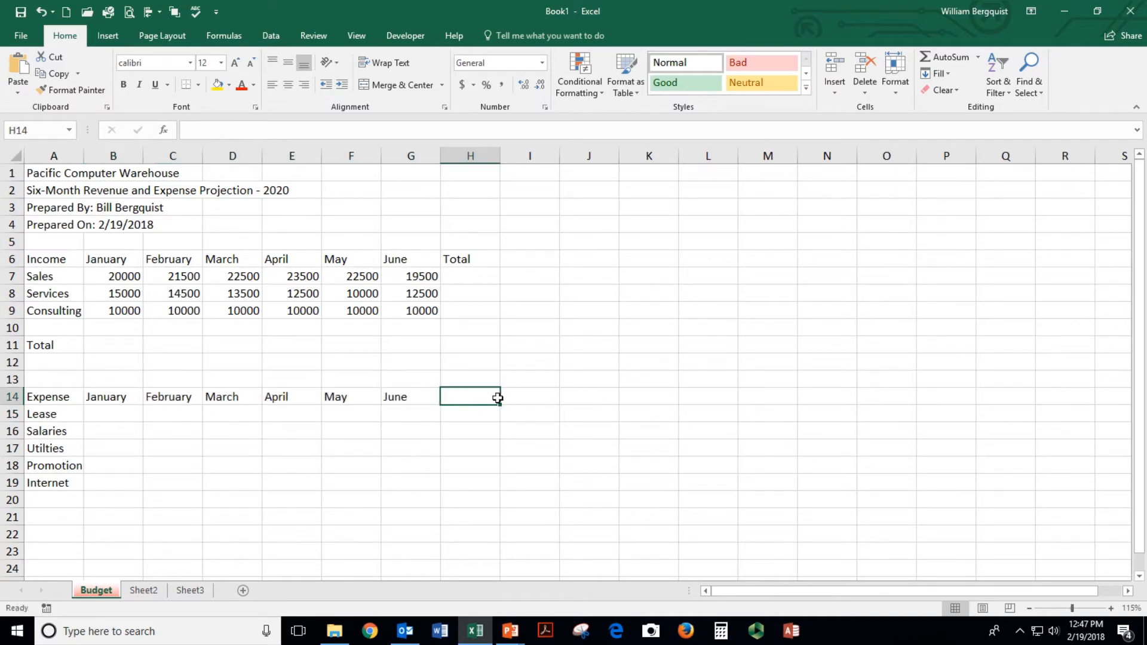
pyautogui.click(118, 259)
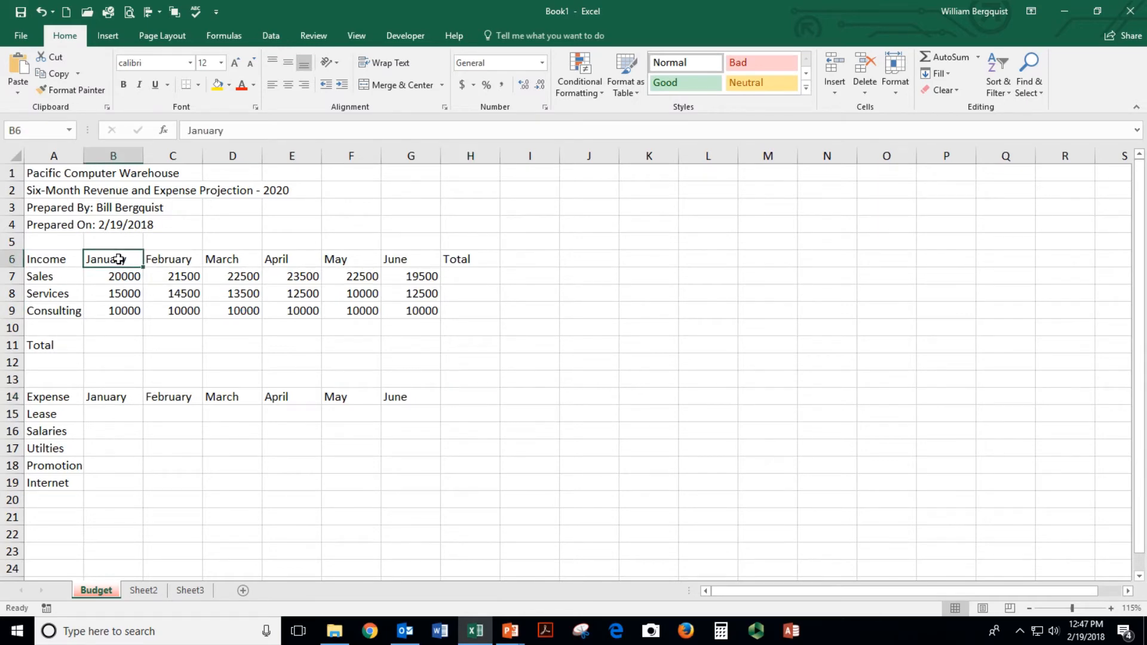
pyautogui.click(105, 399)
pyautogui.moveTo(108, 399); pyautogui.dragTo(404, 408)
pyautogui.press('Delete')
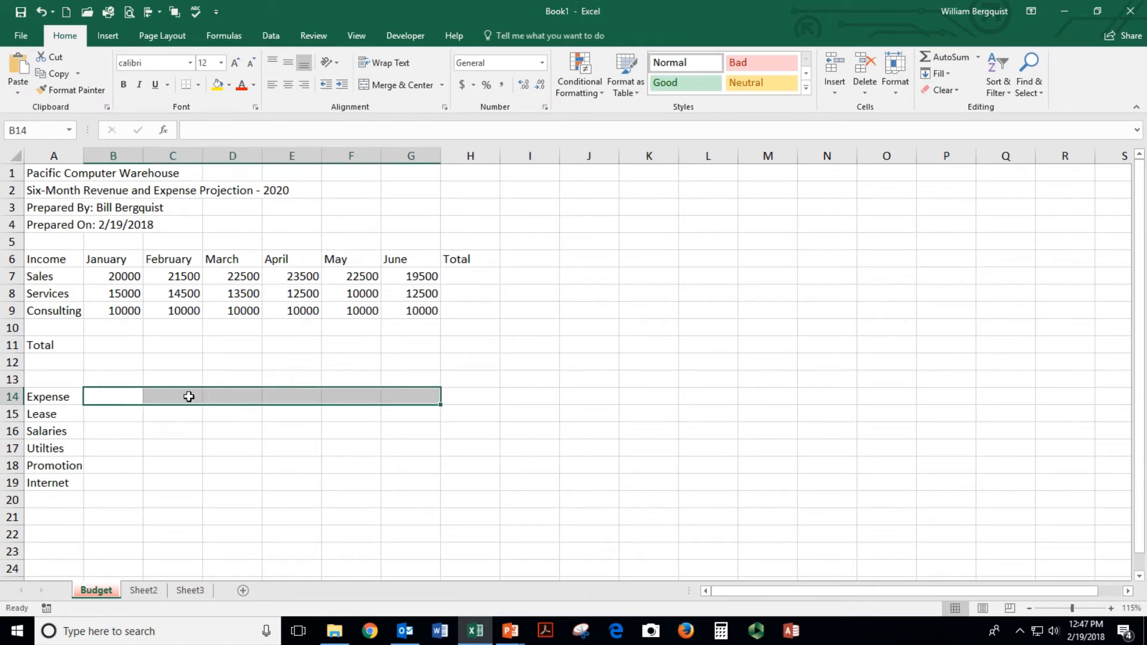
# Link B14 to the Income heading with =B6 and fill the formula across to H14
pyautogui.click(120, 395)
pyautogui.write('=')
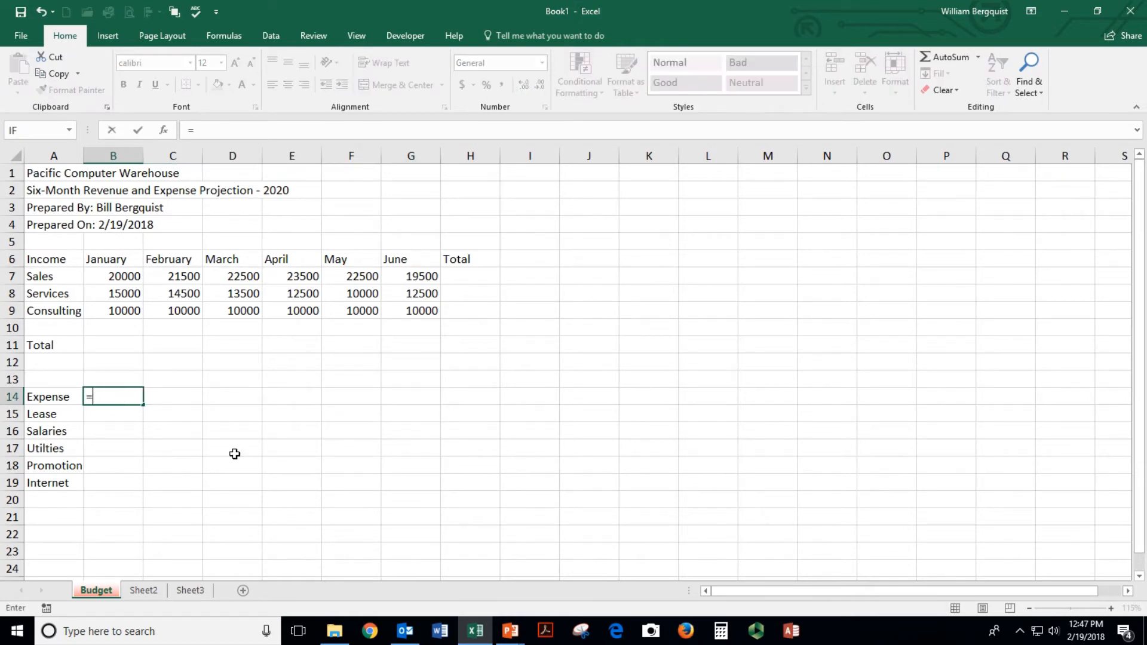
pyautogui.click(103, 261)
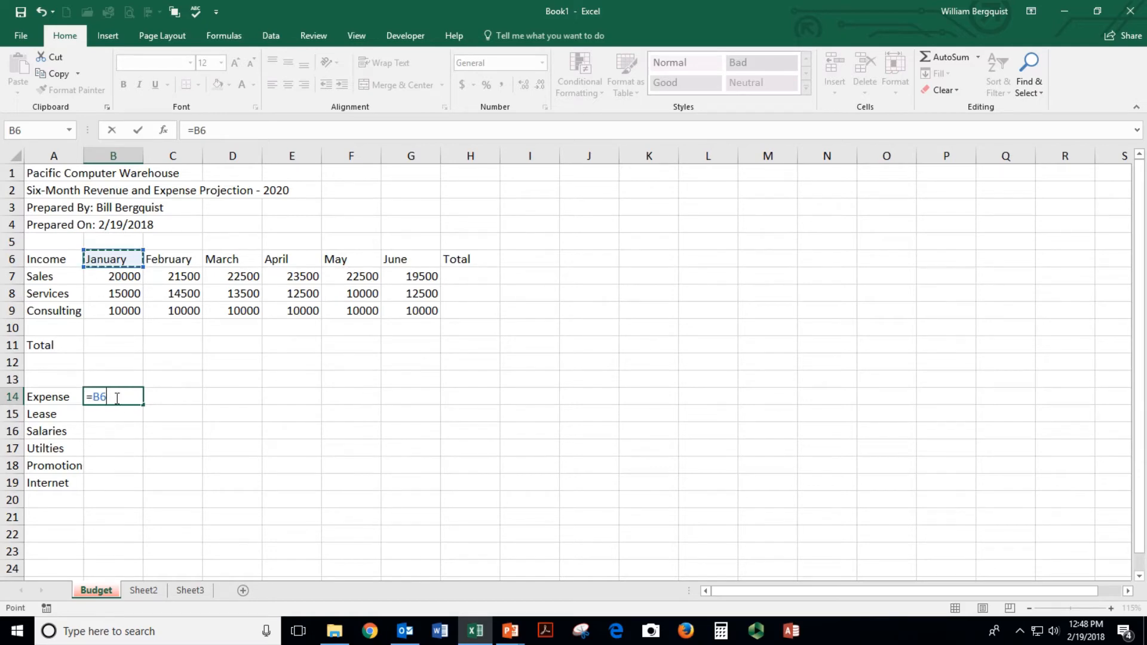
pyautogui.press('Return')
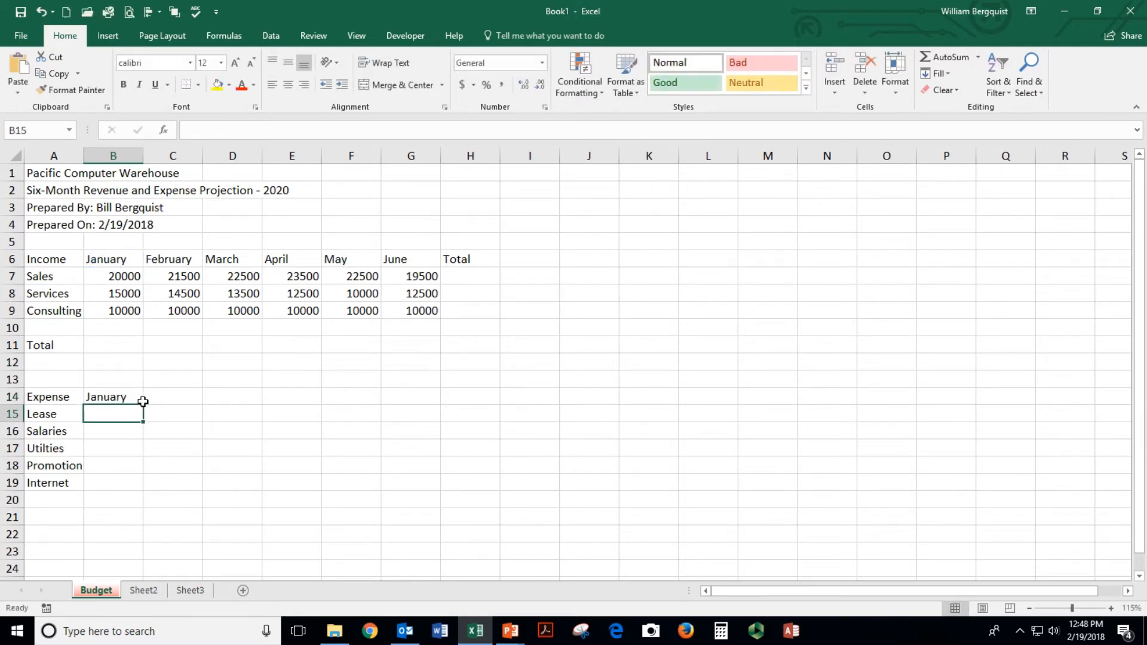
pyautogui.click(103, 395)
pyautogui.moveTo(143, 404); pyautogui.dragTo(478, 399)
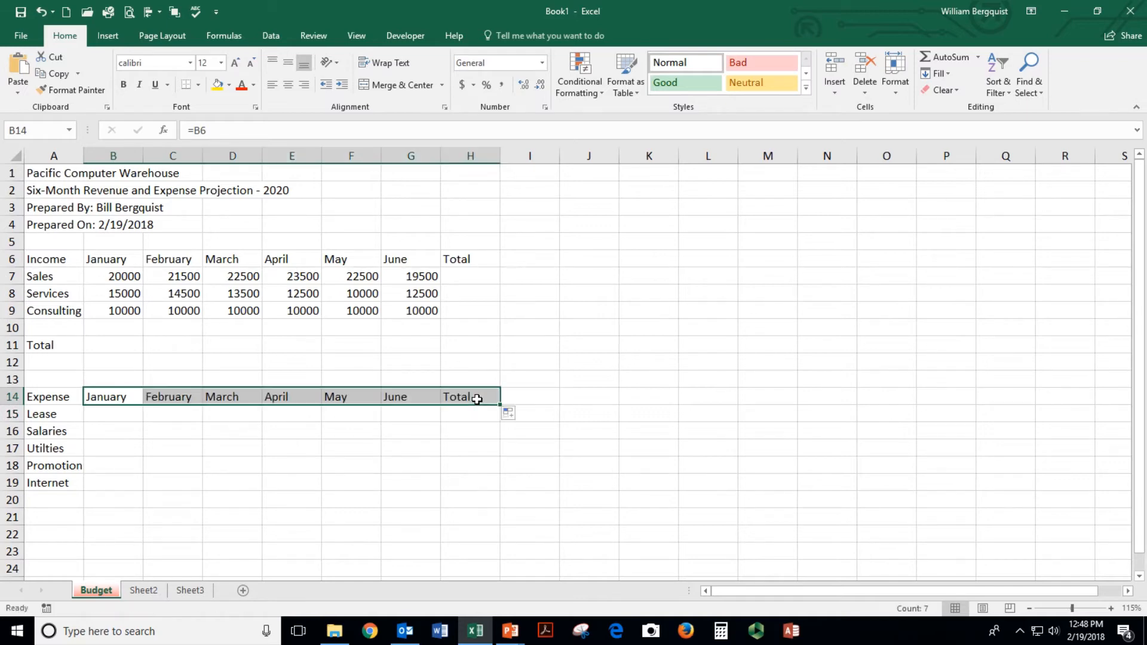
# Test the links by setting B6 to July and filling to December, then undo both changes
pyautogui.click(111, 258)
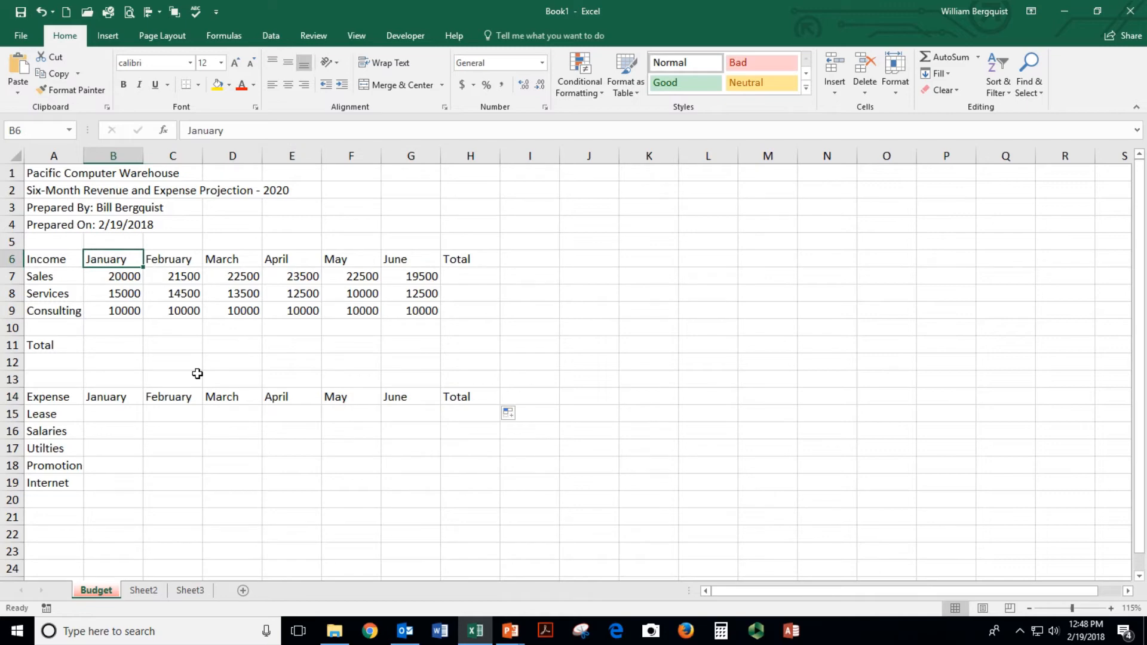
pyautogui.write('July')
pyautogui.press('Return')
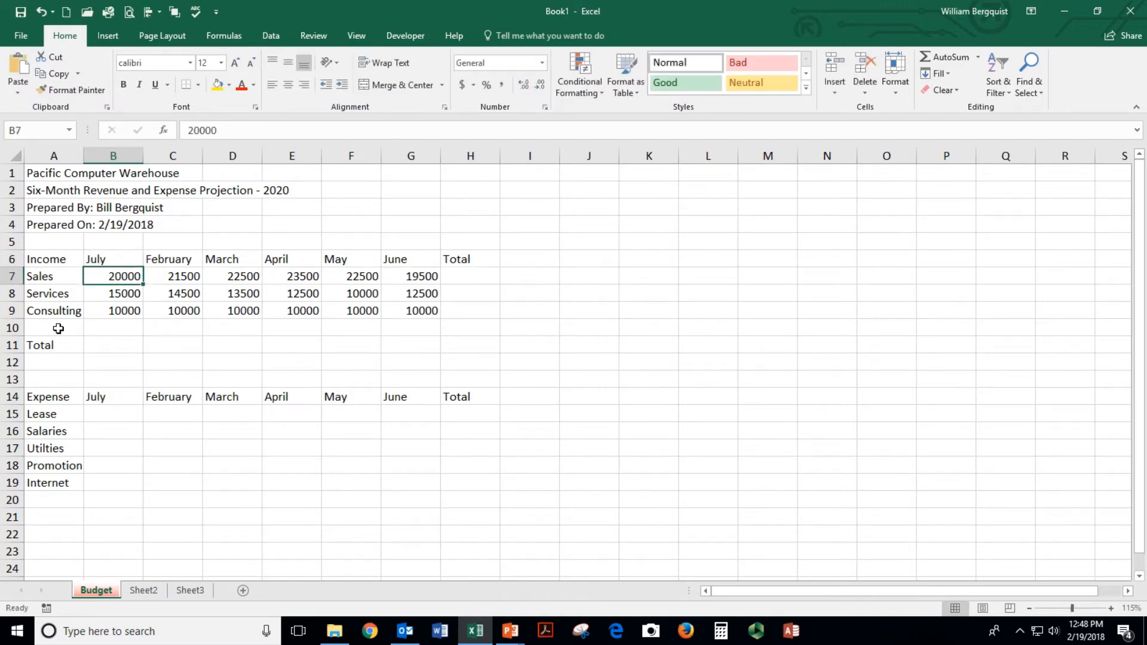
pyautogui.click(126, 258)
pyautogui.moveTo(142, 267); pyautogui.dragTo(420, 275)
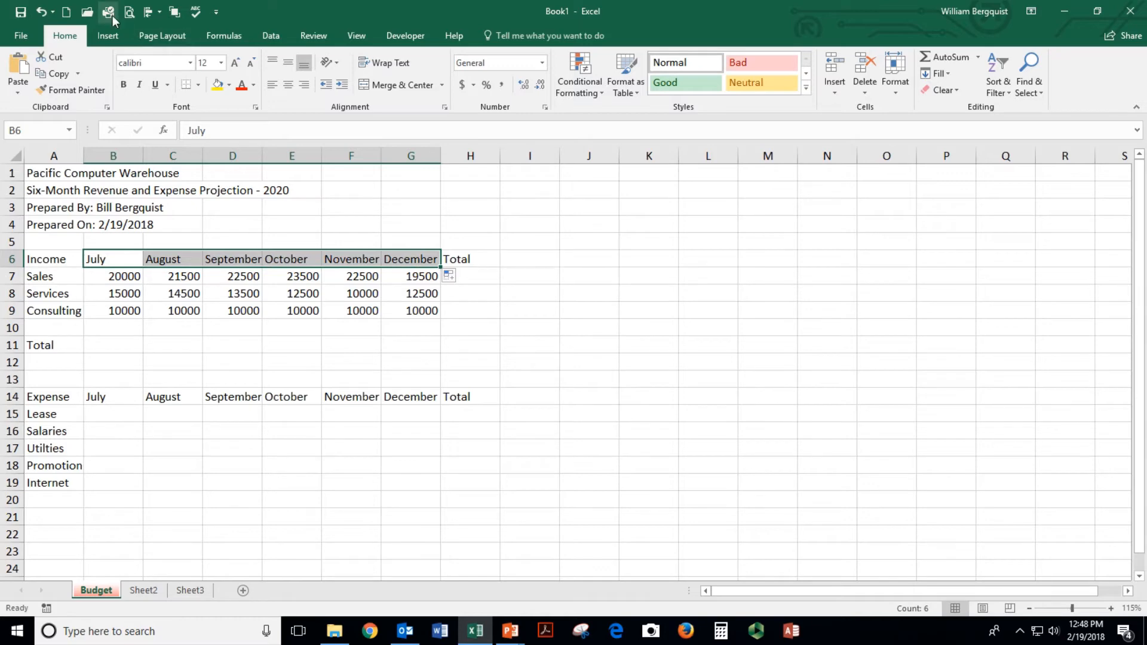
pyautogui.click(41, 13)
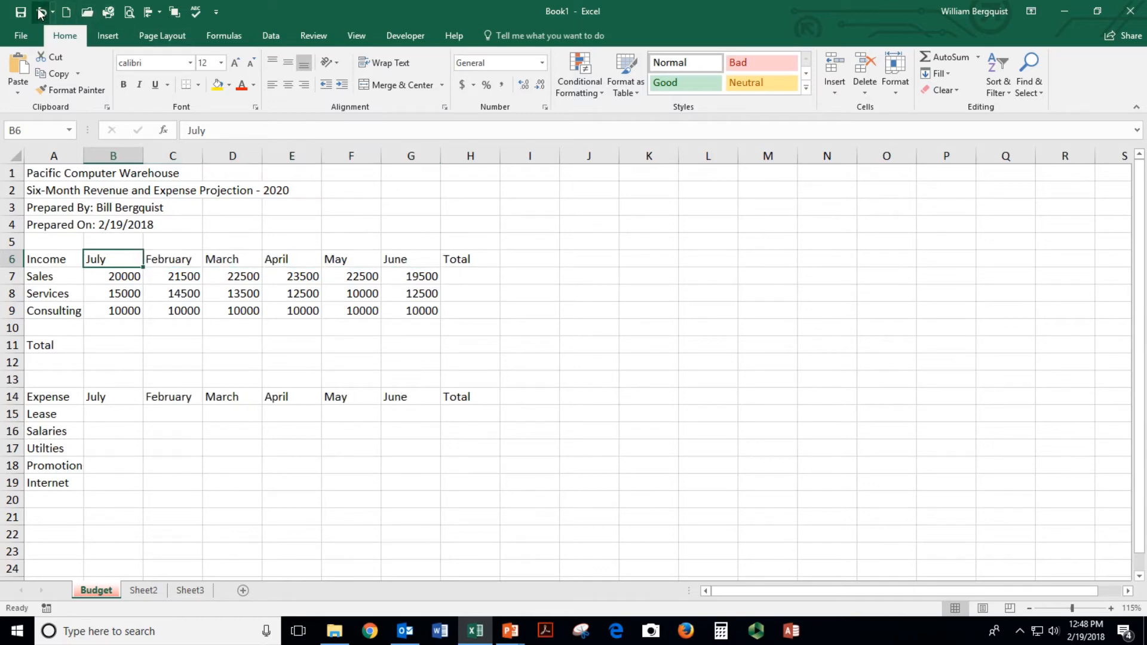
pyautogui.click(41, 13)
pyautogui.click(108, 412)
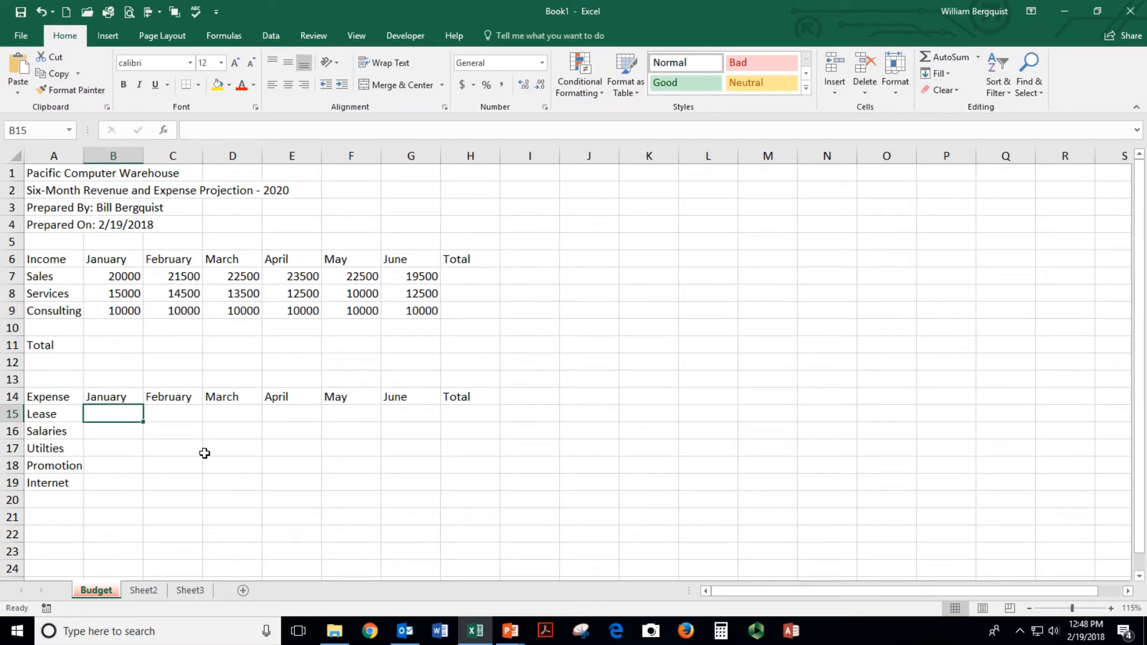
# Enter 26000 as January lease and copy it across the Lease row
pyautogui.write('26000')
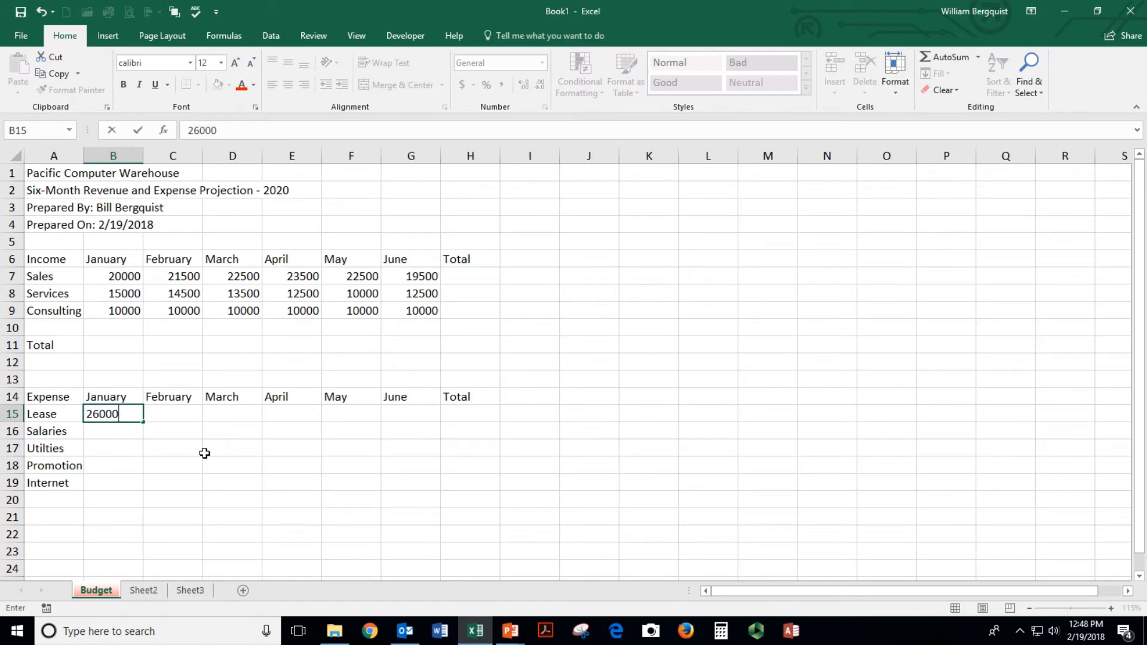
pyautogui.press('Return')
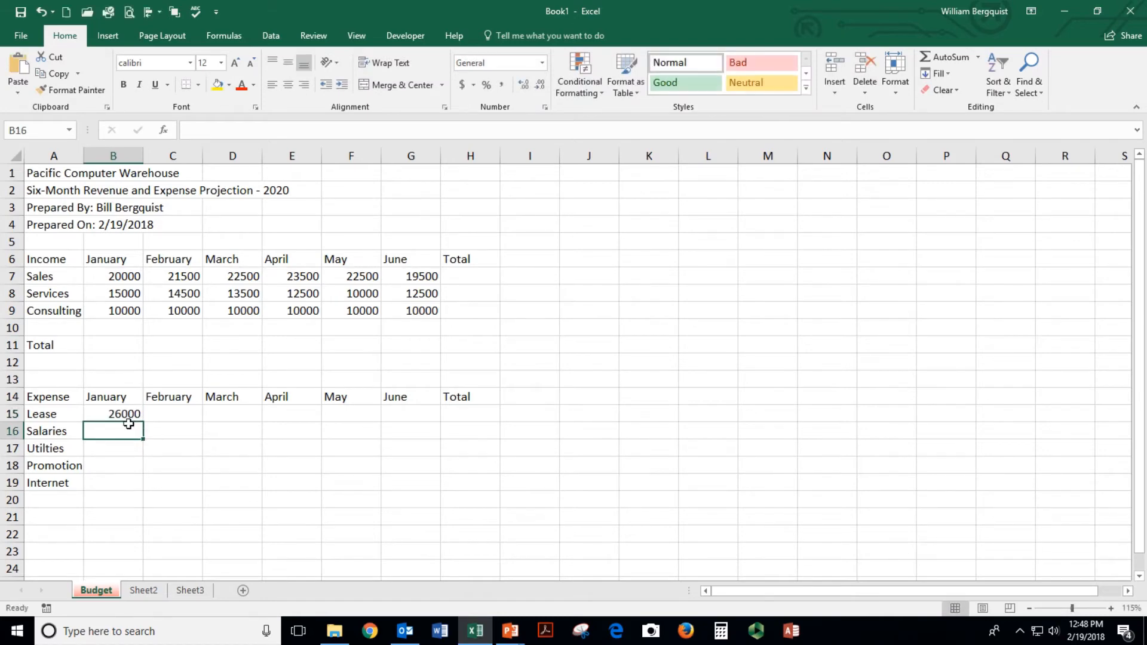
pyautogui.click(116, 411)
pyautogui.moveTo(144, 422); pyautogui.dragTo(424, 414)
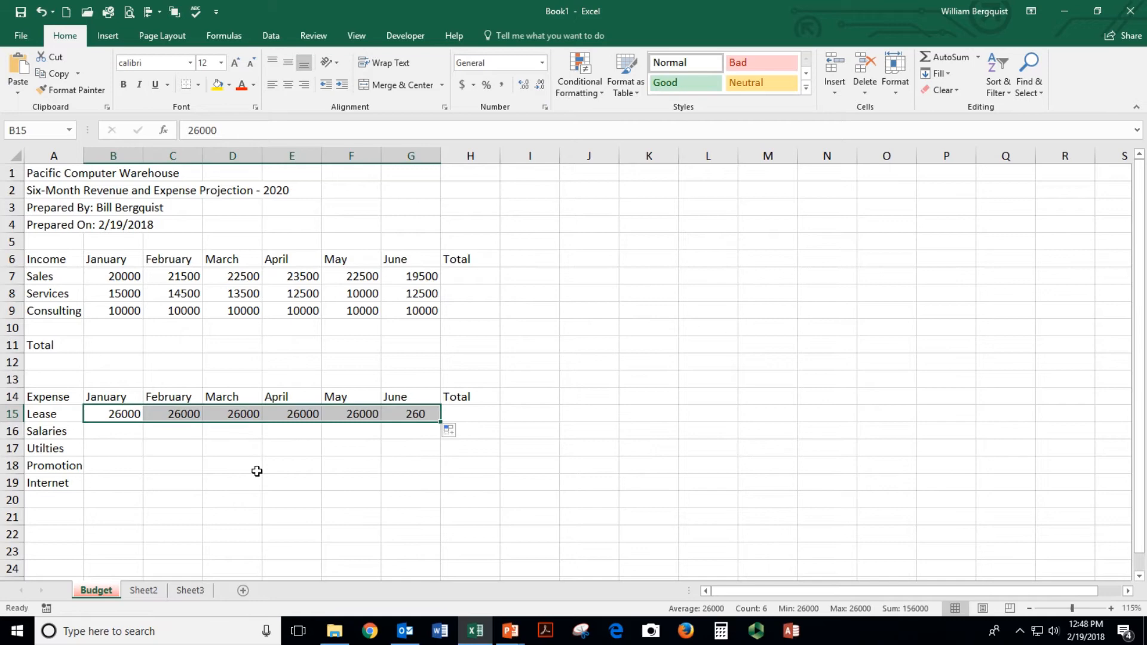
# Enter 13000 as January salaries, correcting 18000, and copy it through June
pyautogui.click(115, 431)
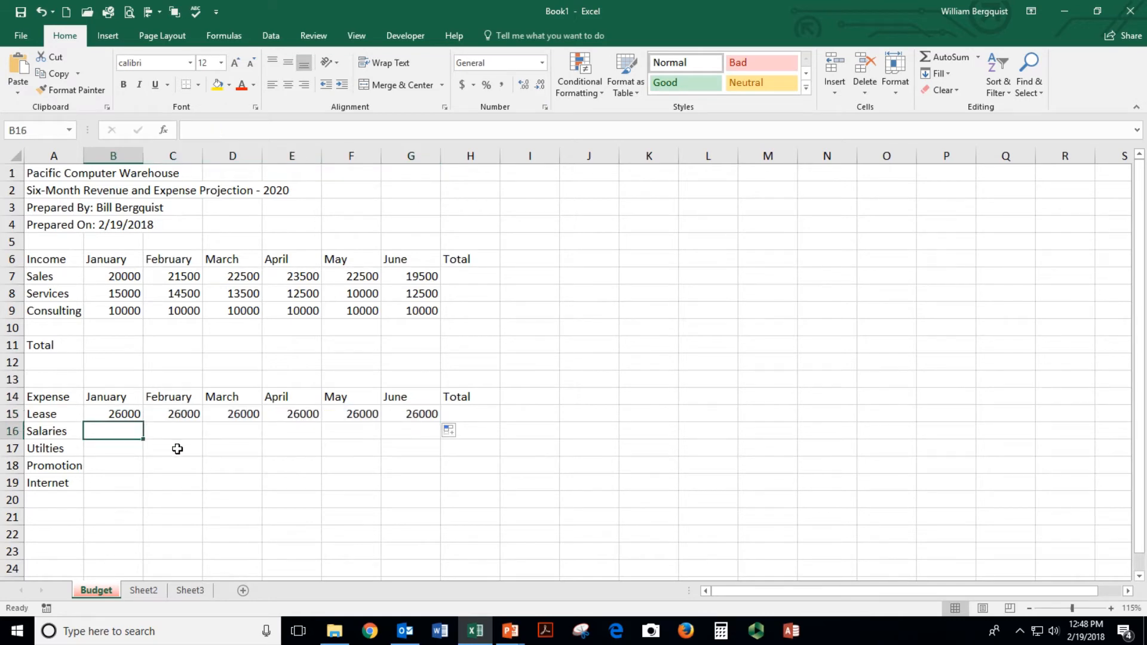
pyautogui.write('18')
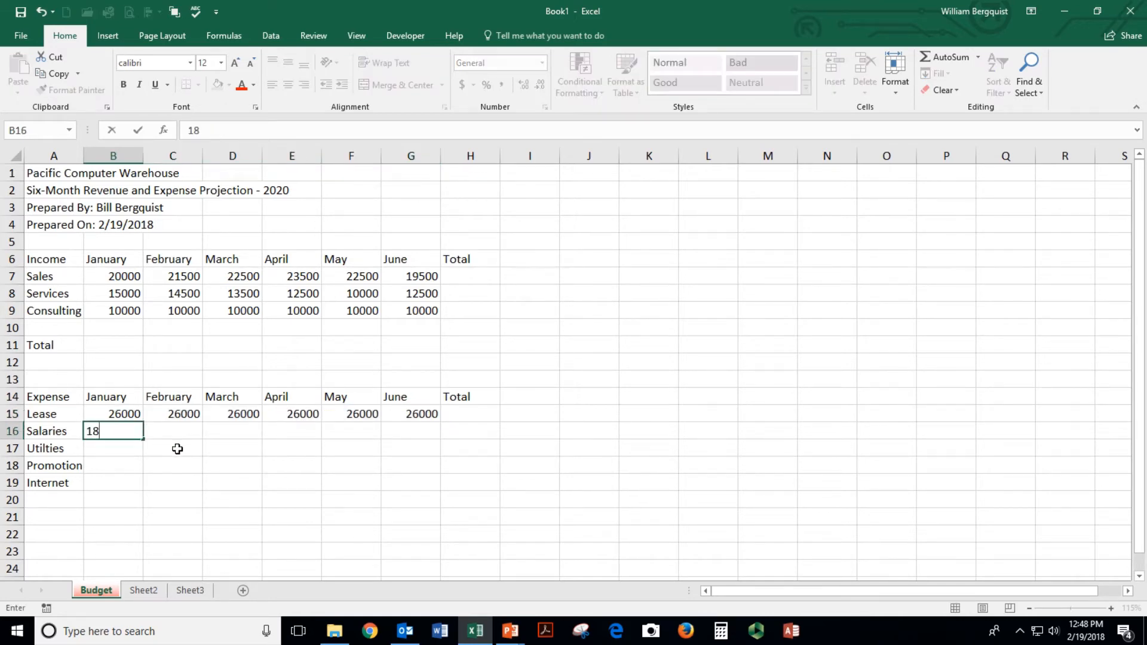
pyautogui.write('000')
pyautogui.press('Return')
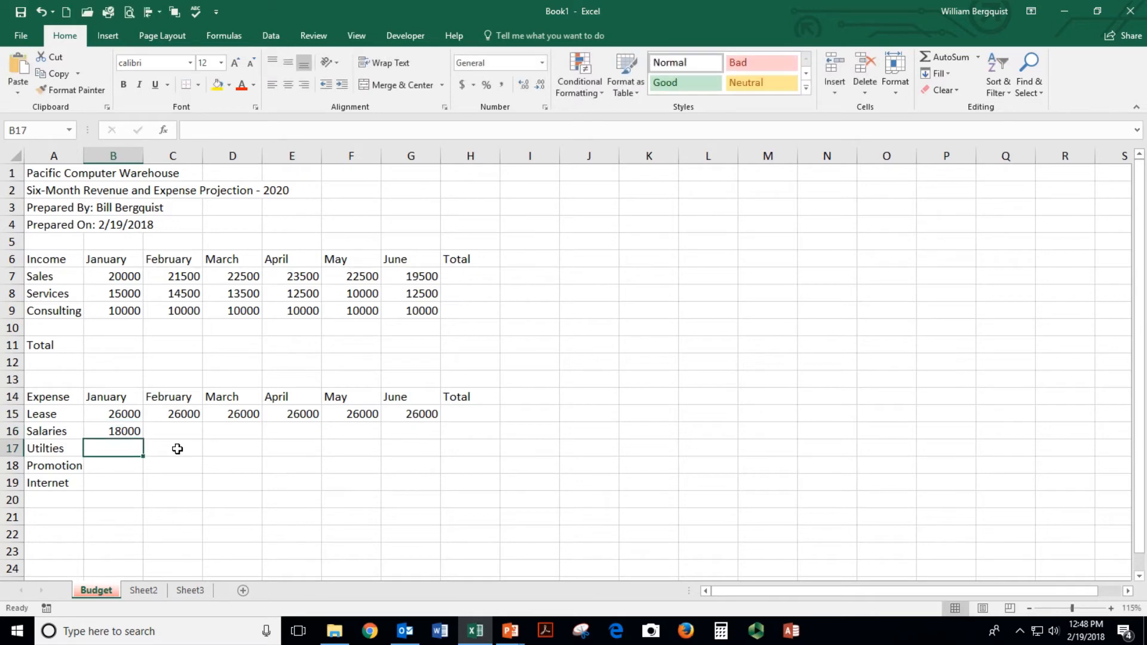
pyautogui.click(120, 430)
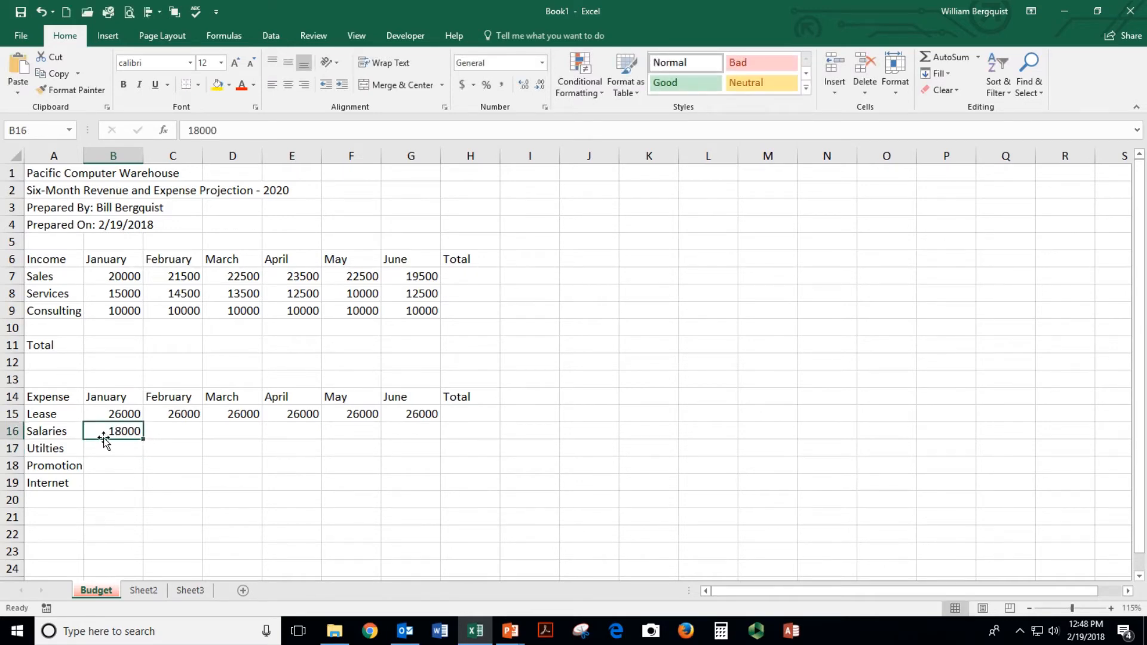
pyautogui.write('13000')
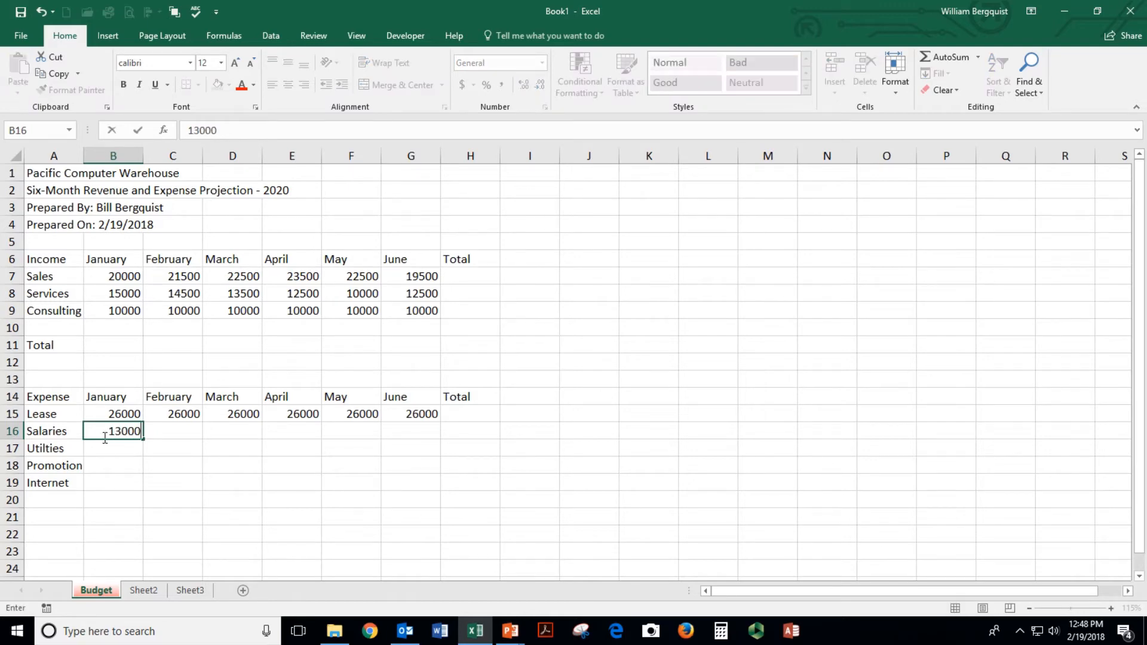
pyautogui.press('Return')
pyautogui.click(131, 431)
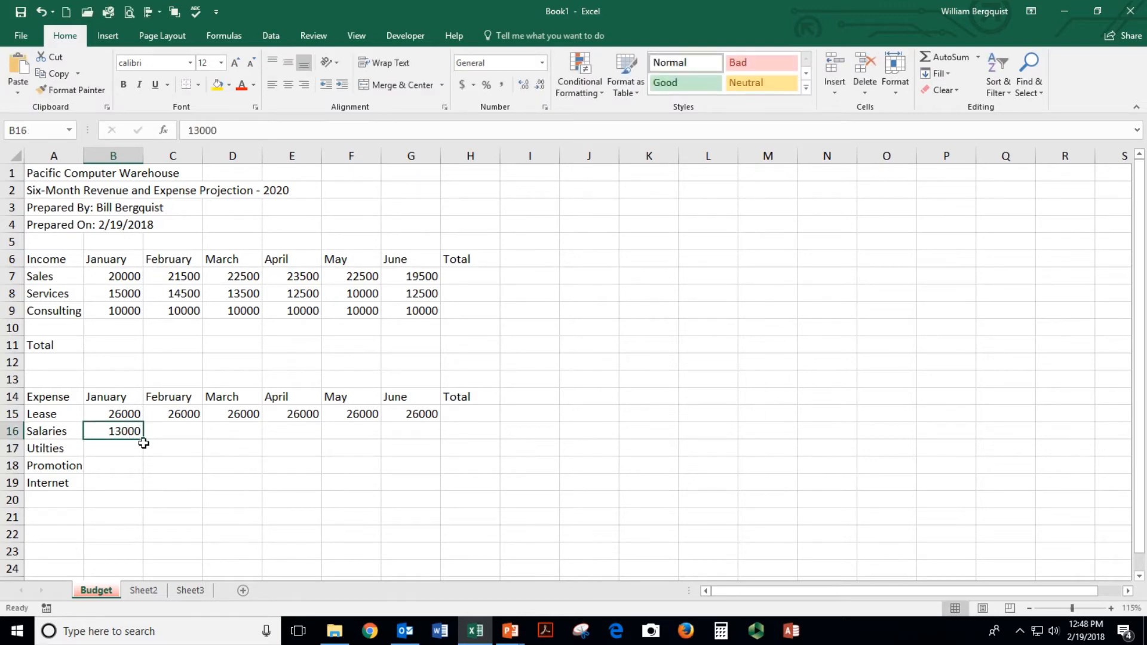
pyautogui.moveTo(144, 440); pyautogui.dragTo(436, 427)
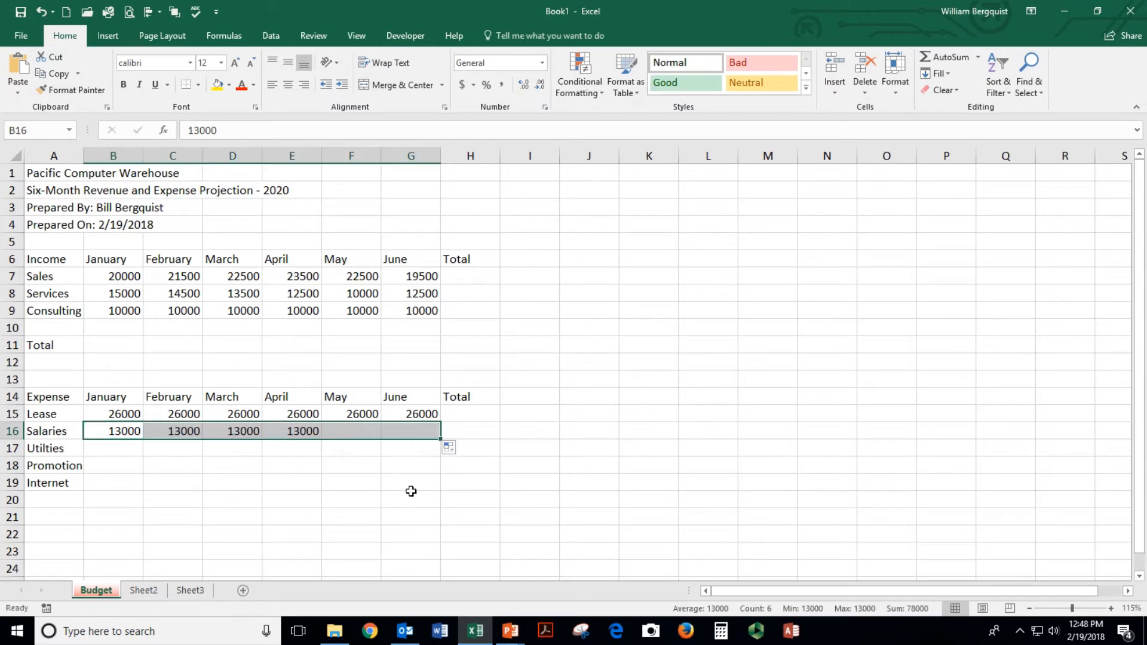
# Enter Utilities for January–June: 4500, 3250, 3000, 2650, 2500, 1950
pyautogui.click(117, 452)
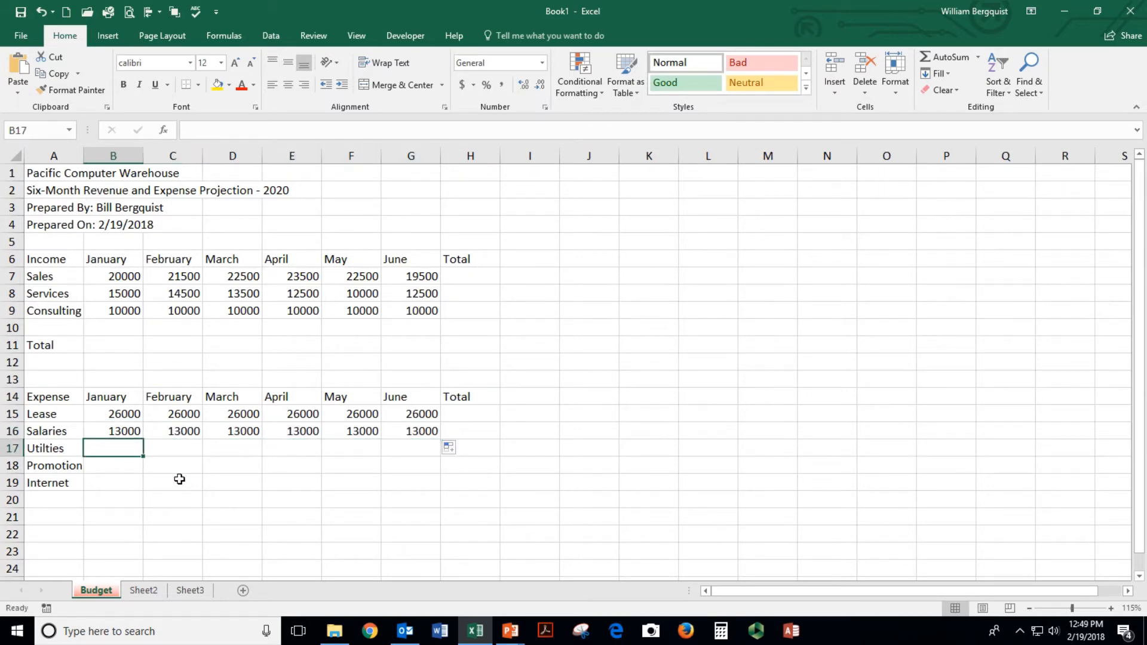
pyautogui.write('4500')
pyautogui.press('Tab')
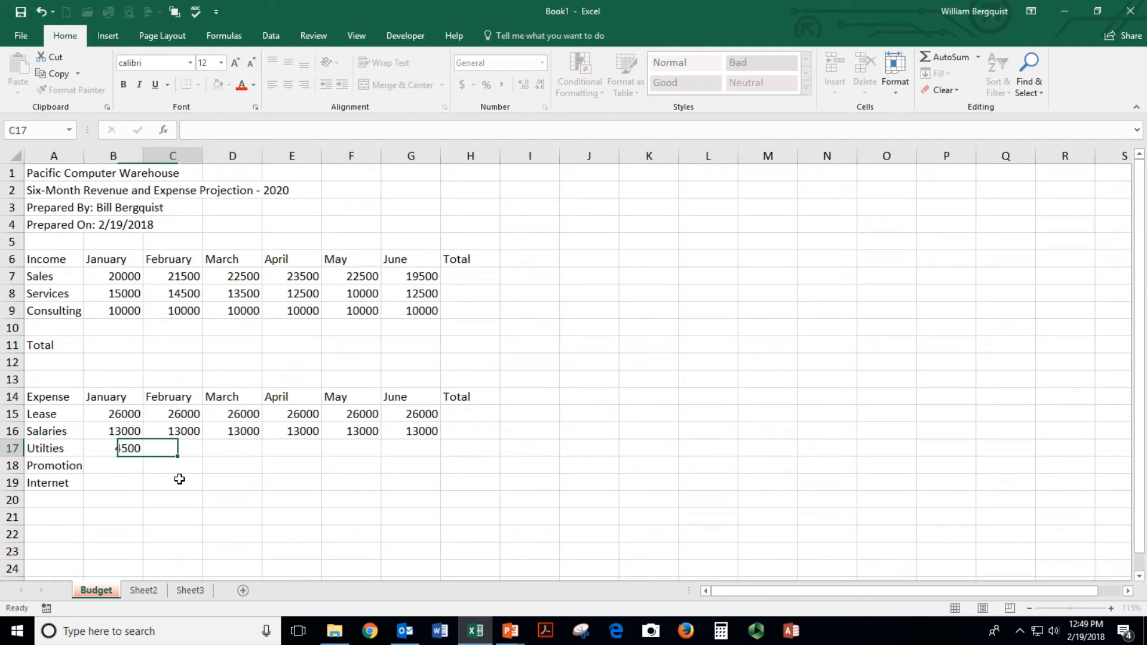
pyautogui.write('3250')
pyautogui.press('Tab')
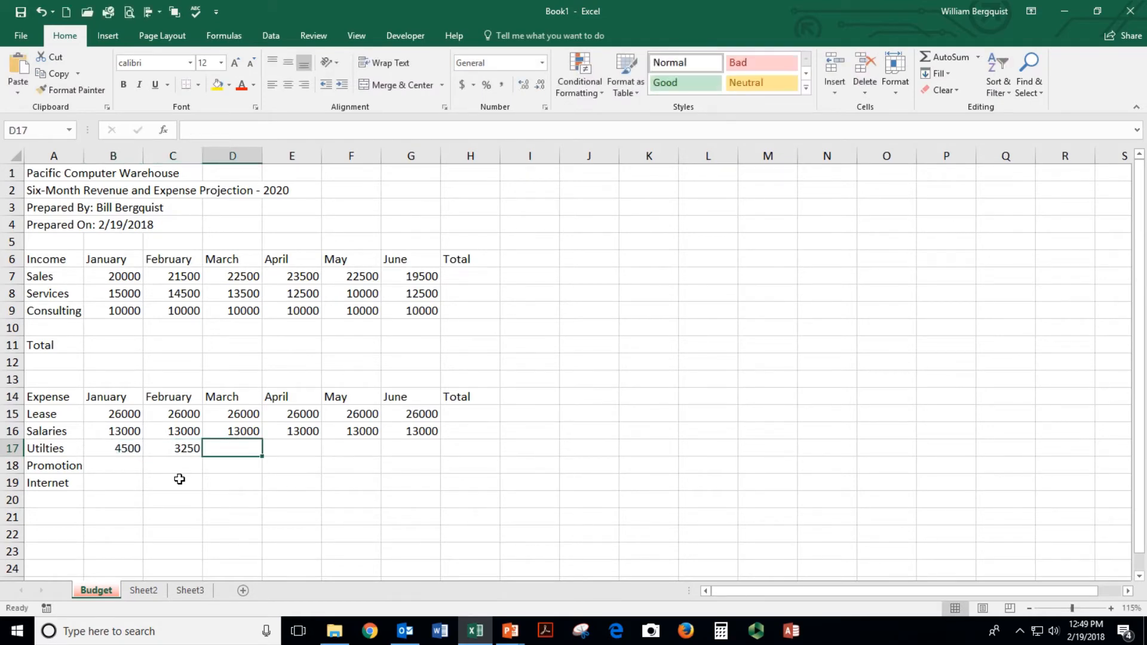
pyautogui.write('3000')
pyautogui.press('Tab')
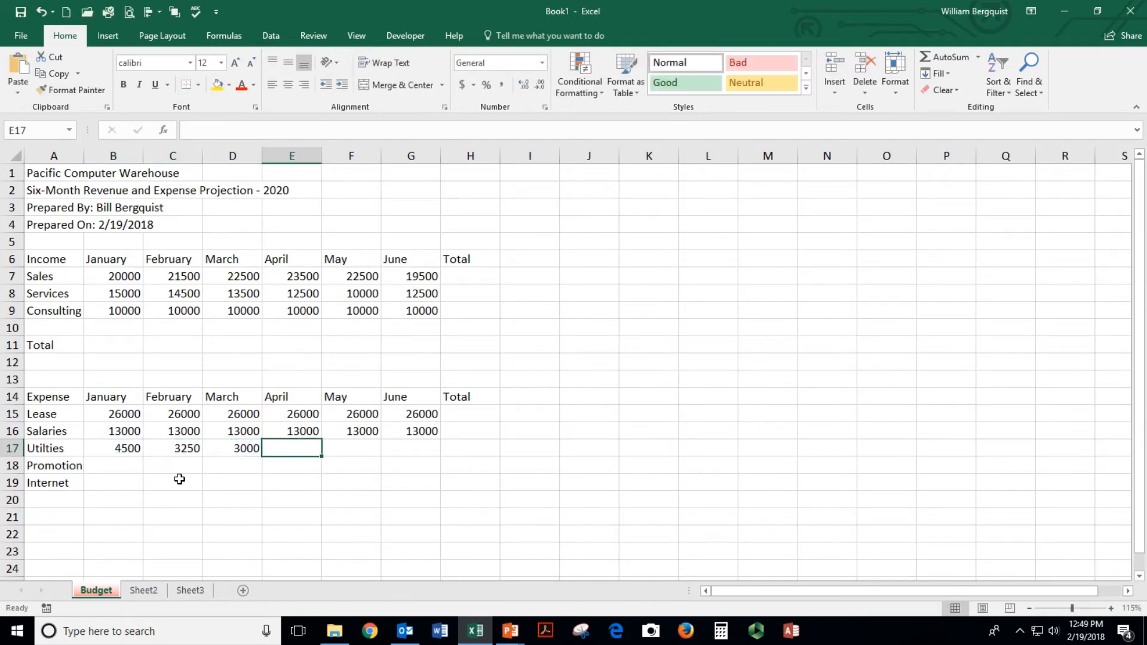
pyautogui.write('2650')
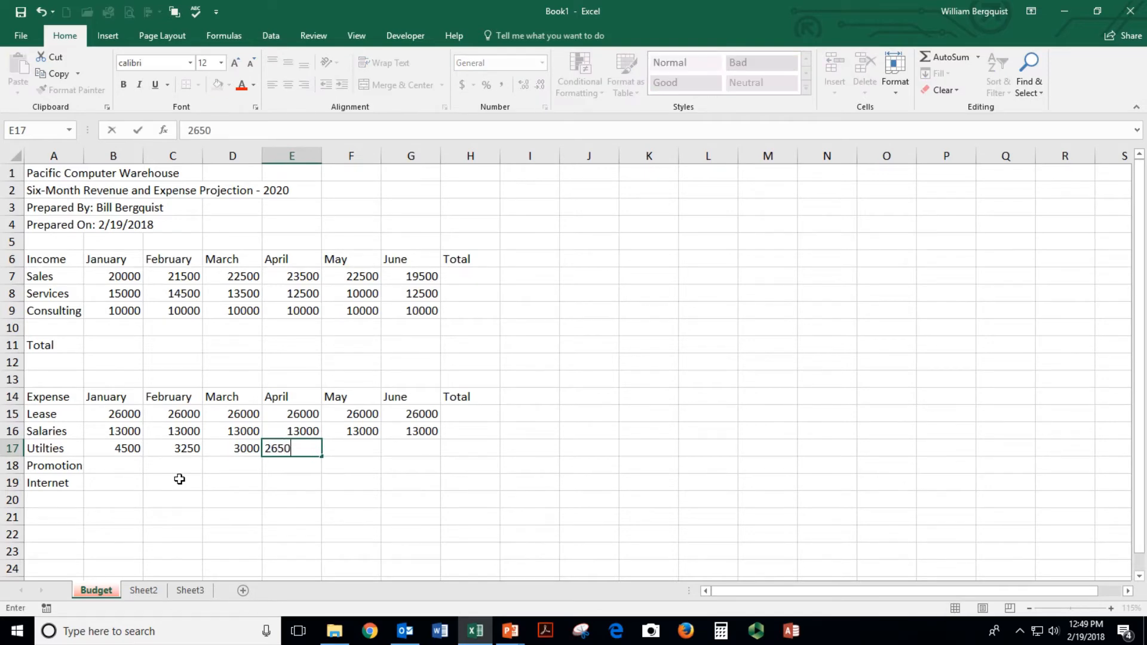
pyautogui.press('Tab')
pyautogui.write('2500')
pyautogui.press('Tab')
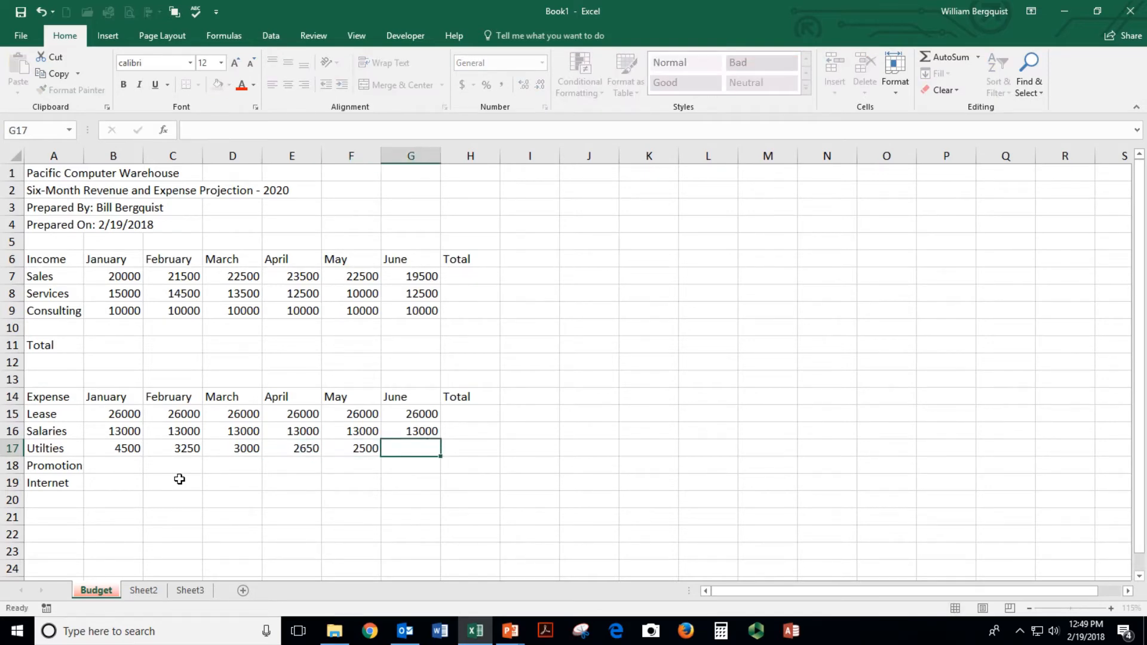
pyautogui.write('19500')
pyautogui.press('Return')
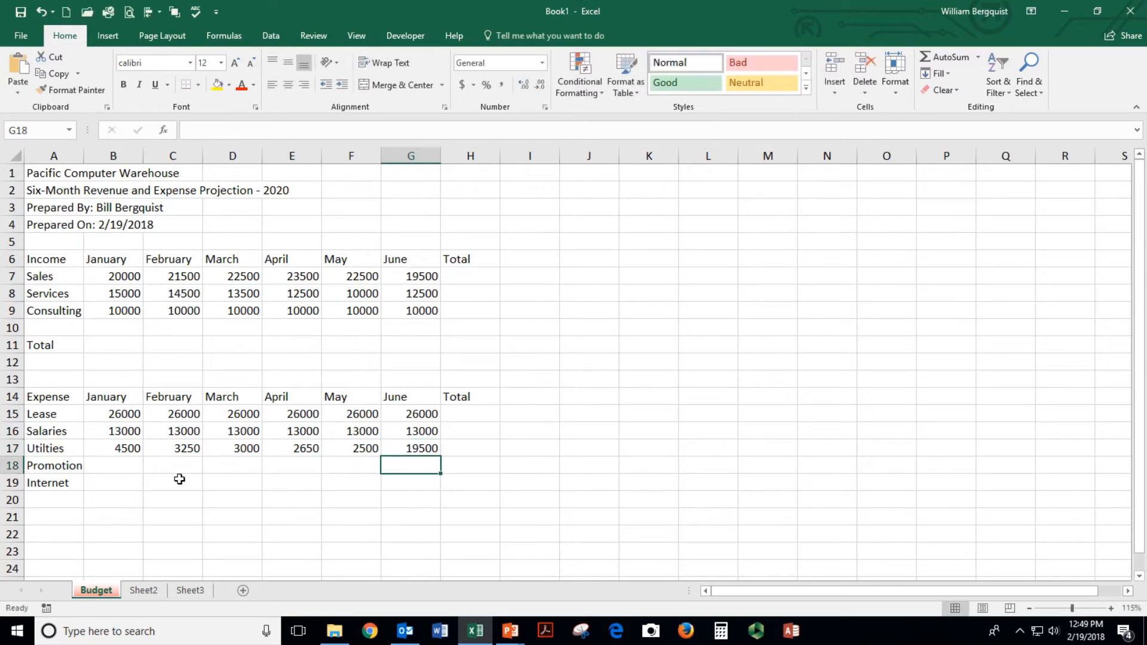
pyautogui.press('Up')
pyautogui.write('1950')
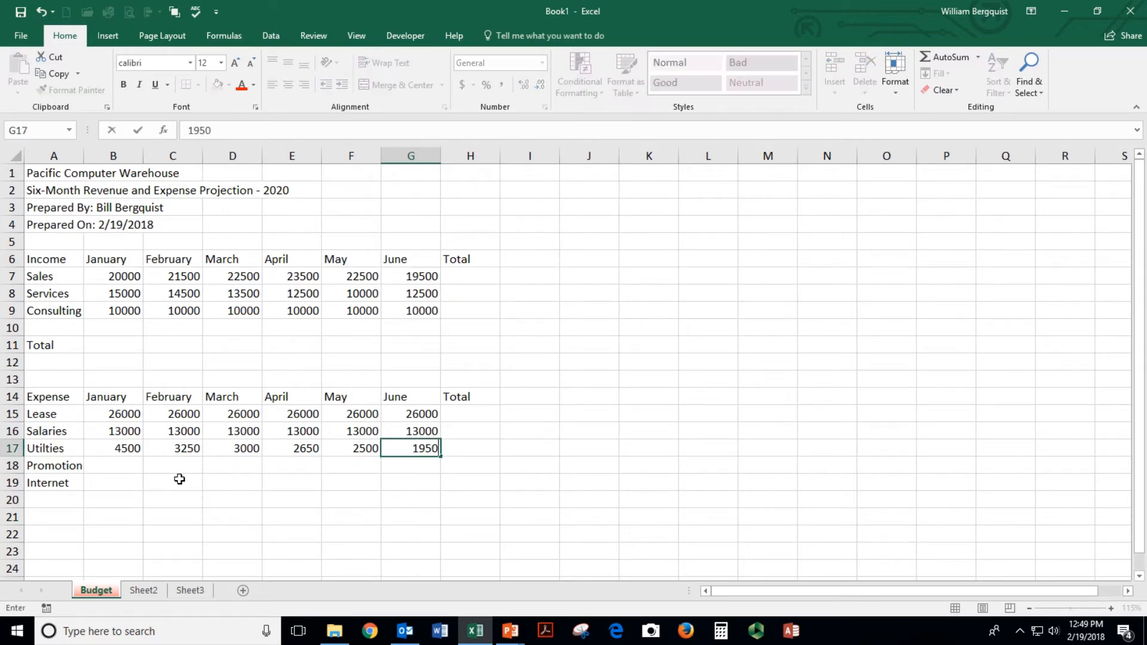
pyautogui.press('Return')
# Enter 5000 as January promotion and copy it across the Promotion row through June
pyautogui.press('Left')
pyautogui.press('Left')
pyautogui.press('Left')
pyautogui.press('Left')
pyautogui.press('Left')
pyautogui.press('Left')
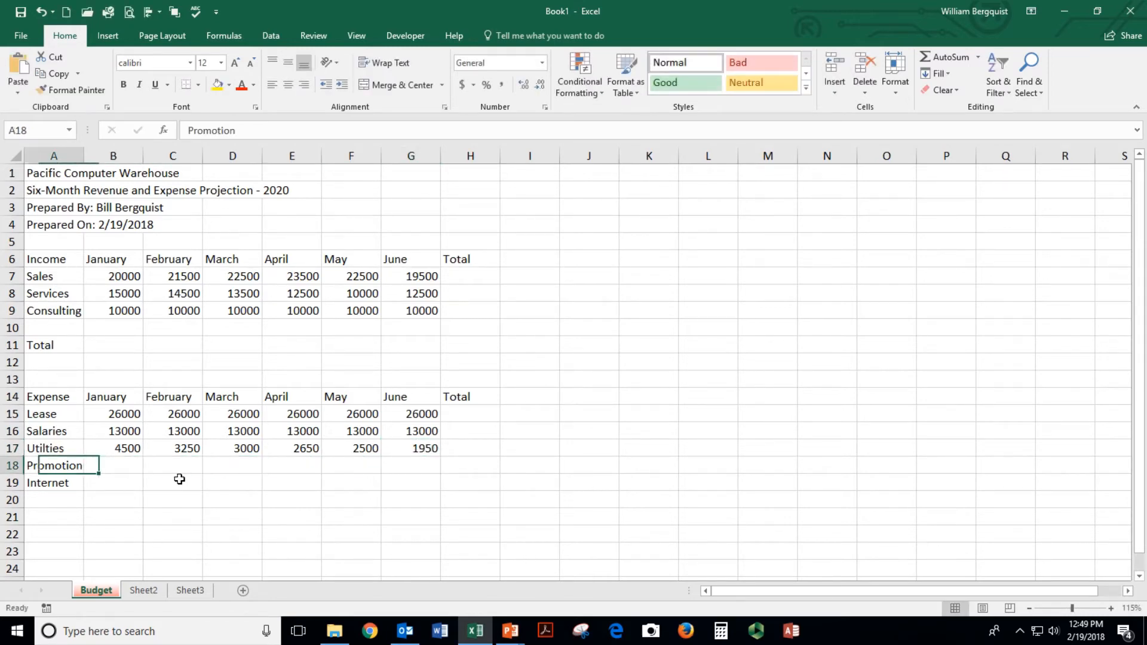
pyautogui.press('Right')
pyautogui.write('5000')
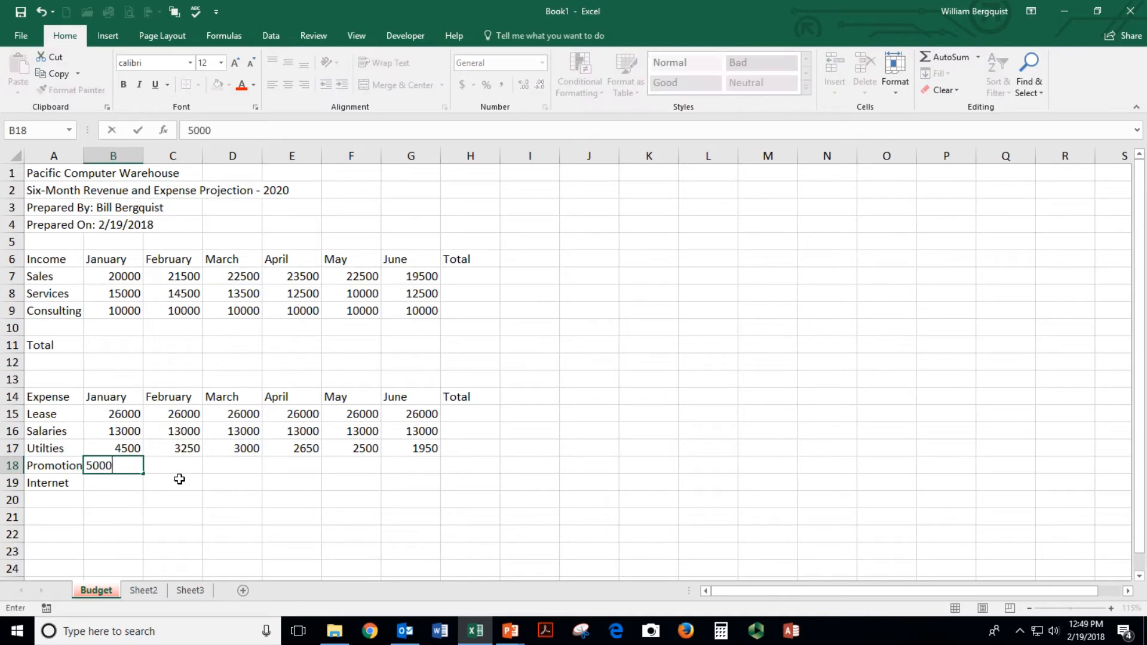
pyautogui.press('Return')
pyautogui.click(127, 466)
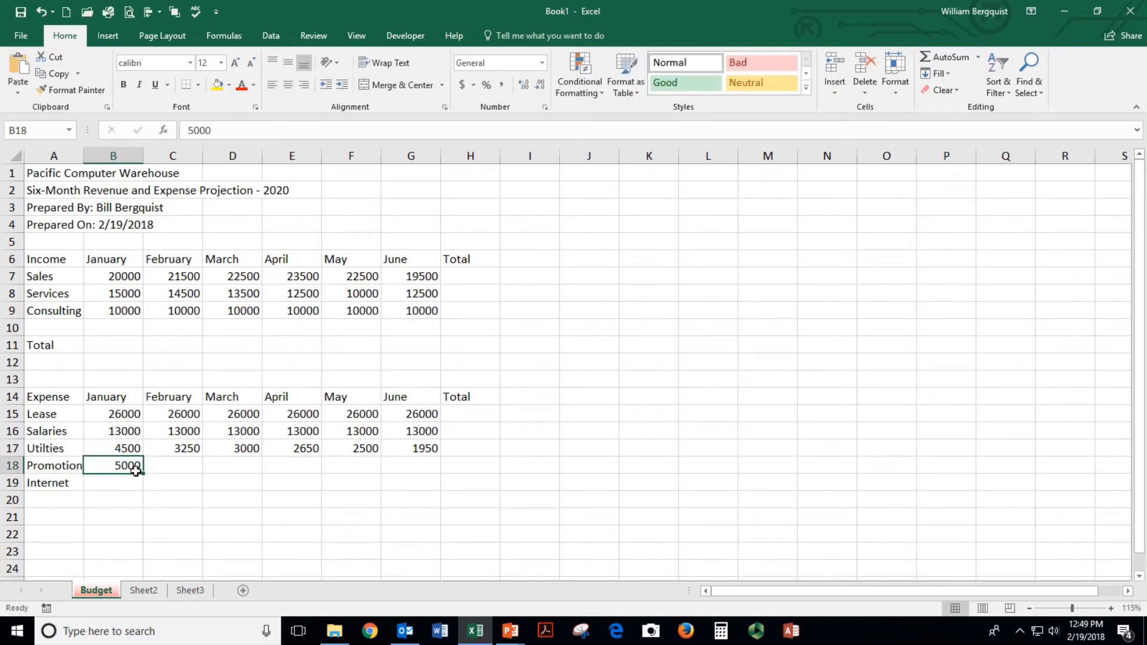
pyautogui.moveTo(143, 473); pyautogui.dragTo(441, 468)
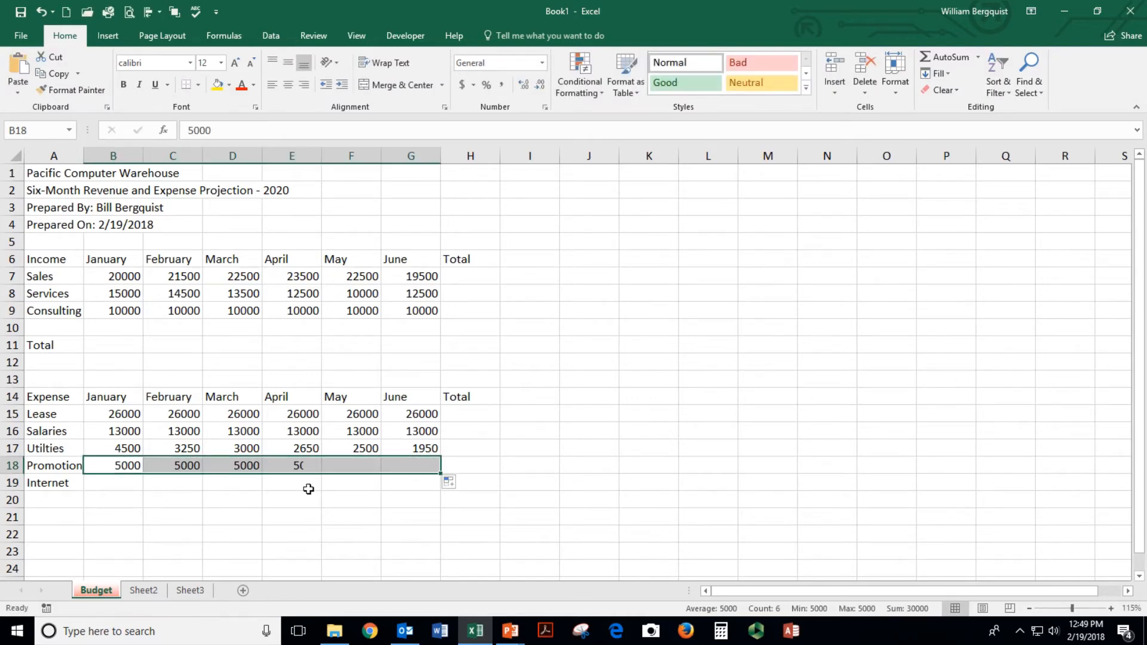
# Enter 250 for Internet in every month from January to June
pyautogui.click(113, 483)
pyautogui.write('250')
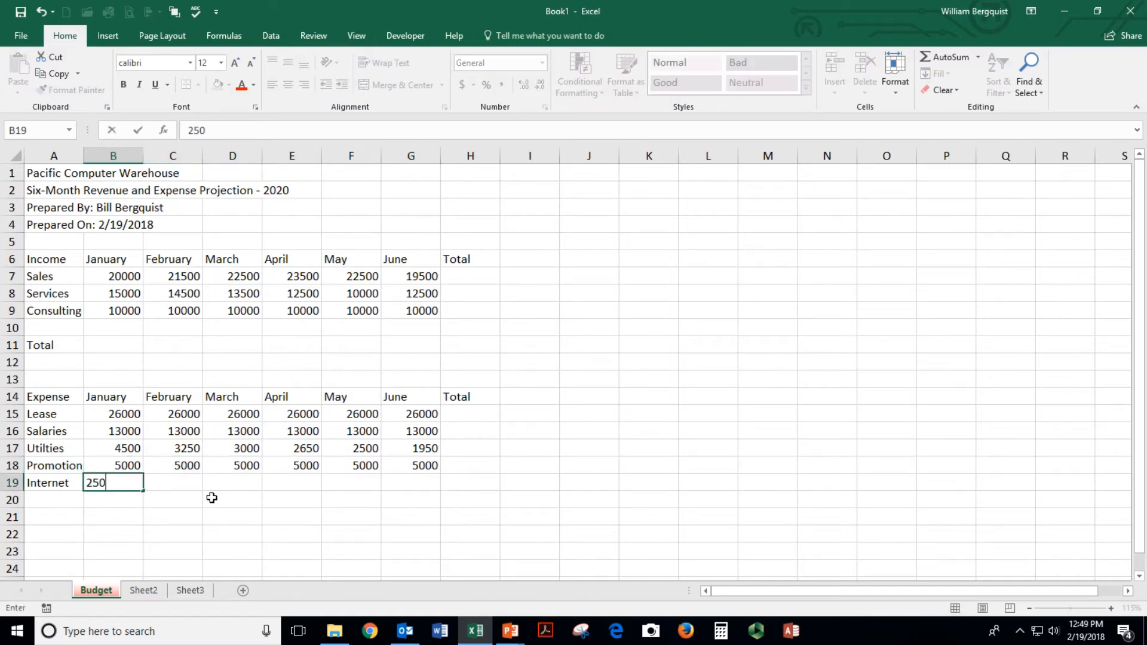
pyautogui.press('Tab')
pyautogui.write('250')
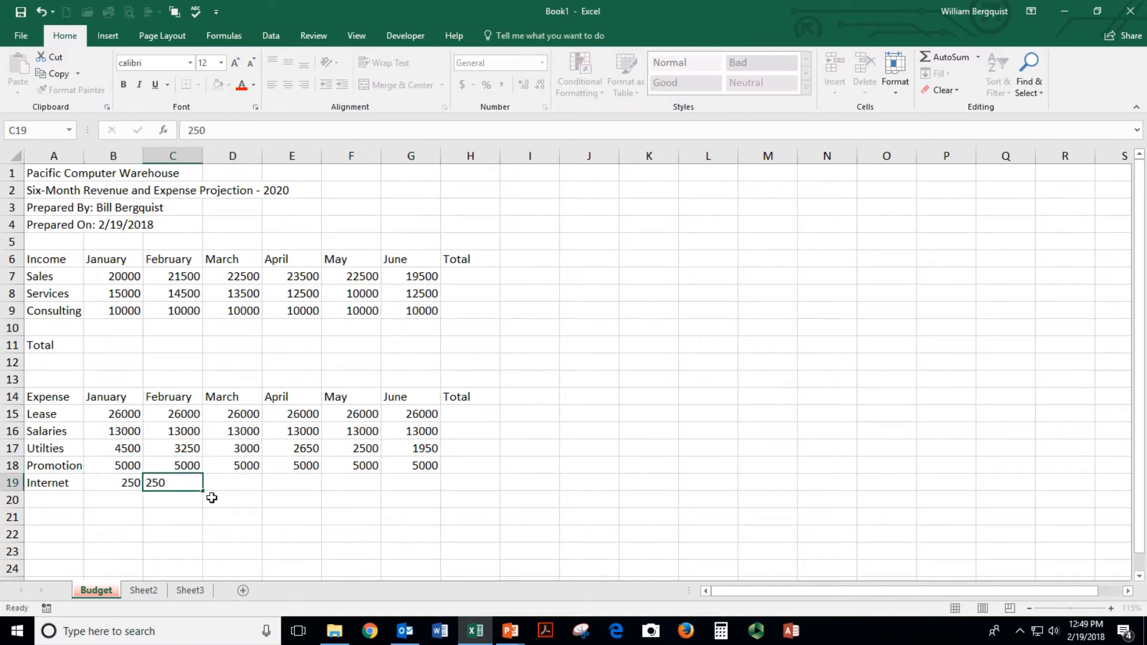
pyautogui.press('Tab')
pyautogui.write('250')
pyautogui.press('Tab')
pyautogui.write('250')
pyautogui.press('Tab')
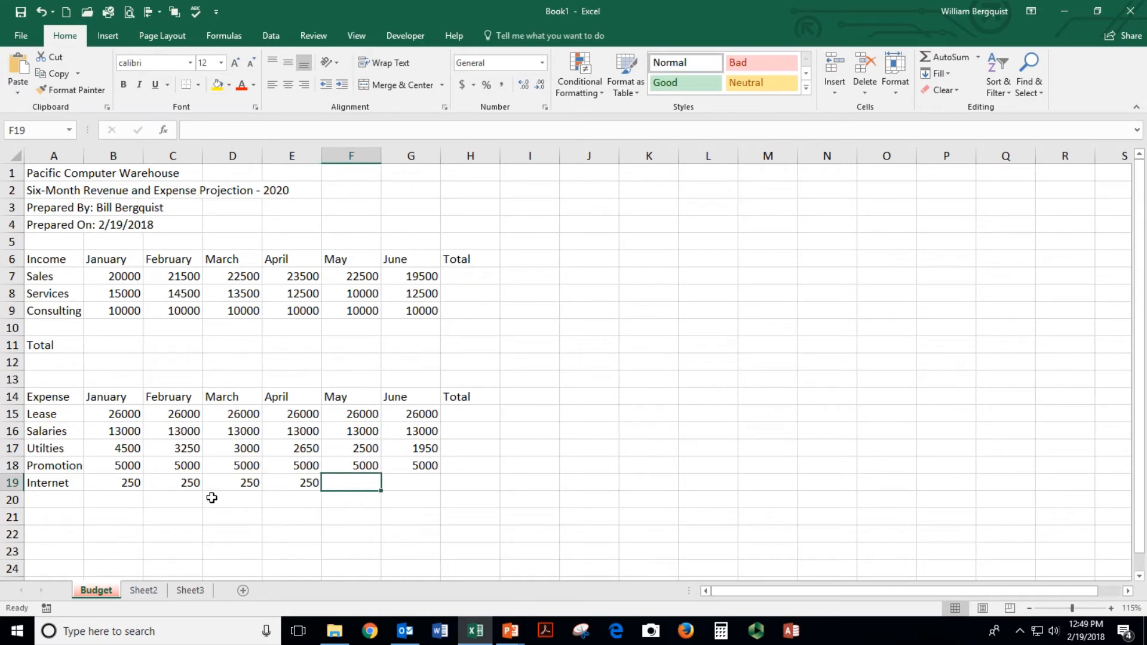
pyautogui.write('250')
pyautogui.press('Tab')
pyautogui.write('2')
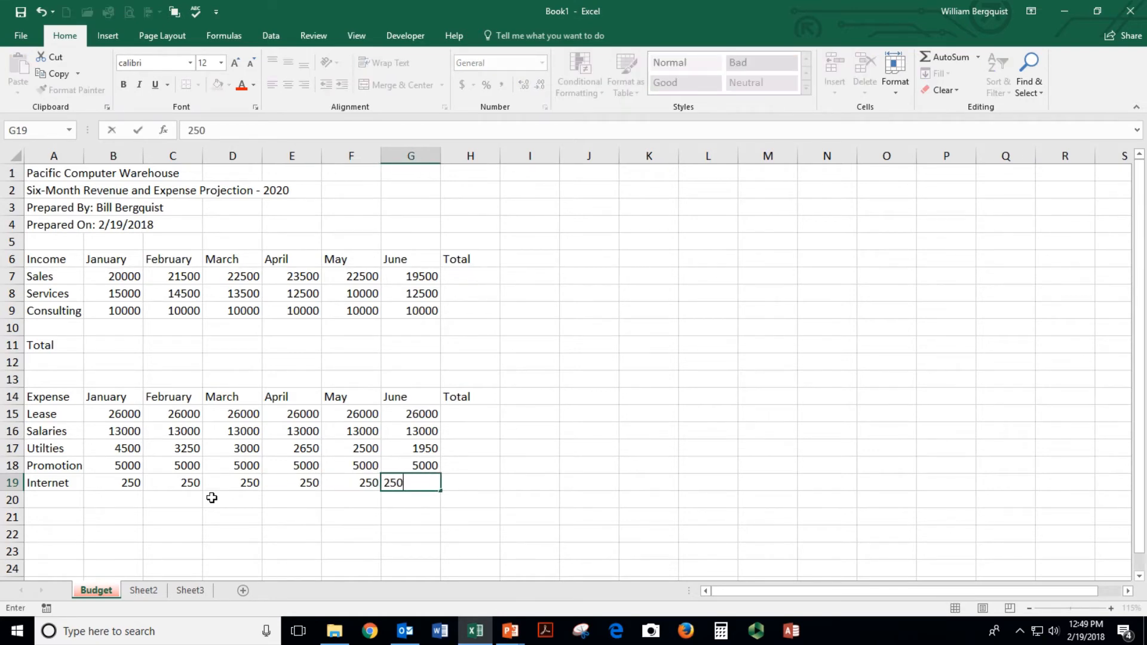
pyautogui.write('50')
pyautogui.press('Return')
# Type the label Total in cell A21
pyautogui.click(49, 518)
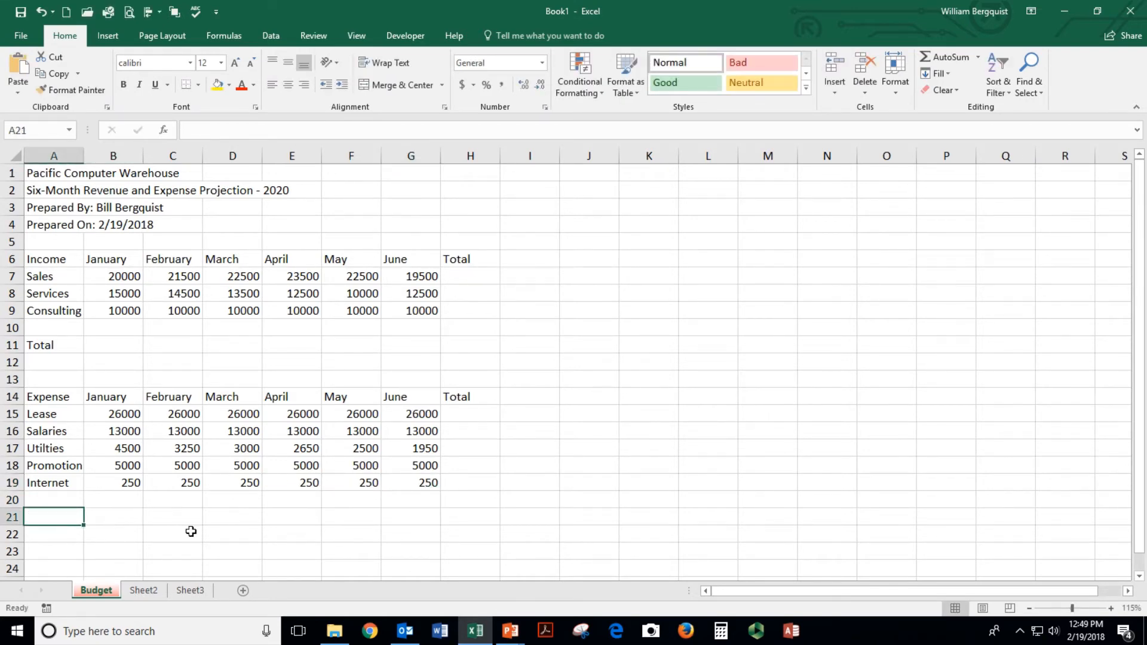
pyautogui.write('Total')
pyautogui.press('Return')
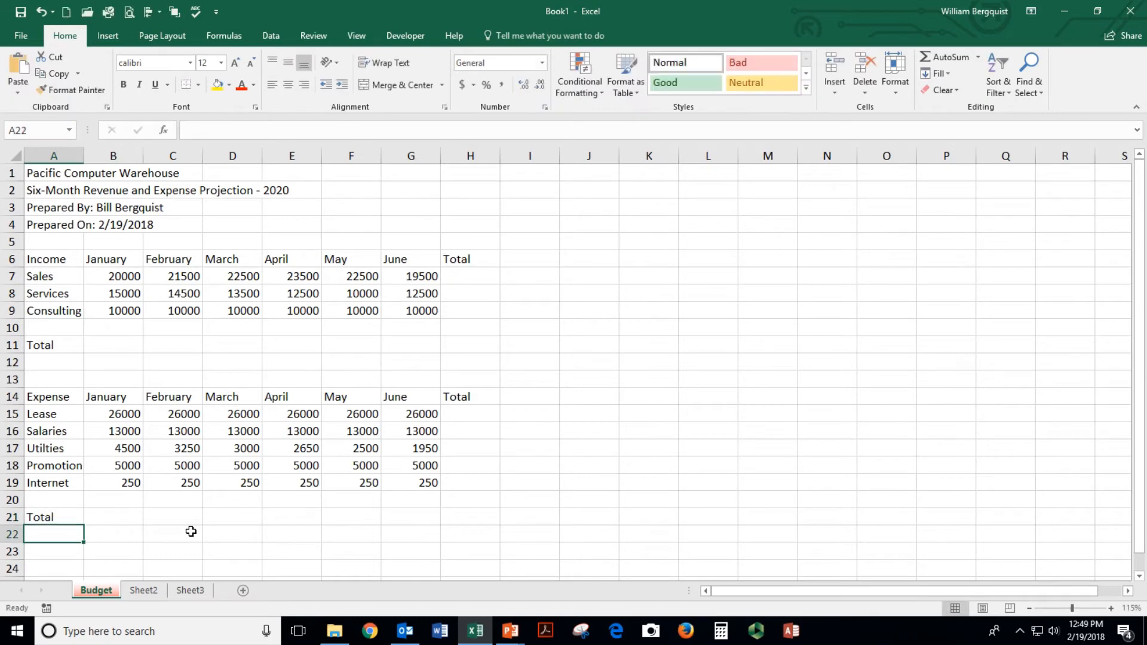
pyautogui.click(180, 293)
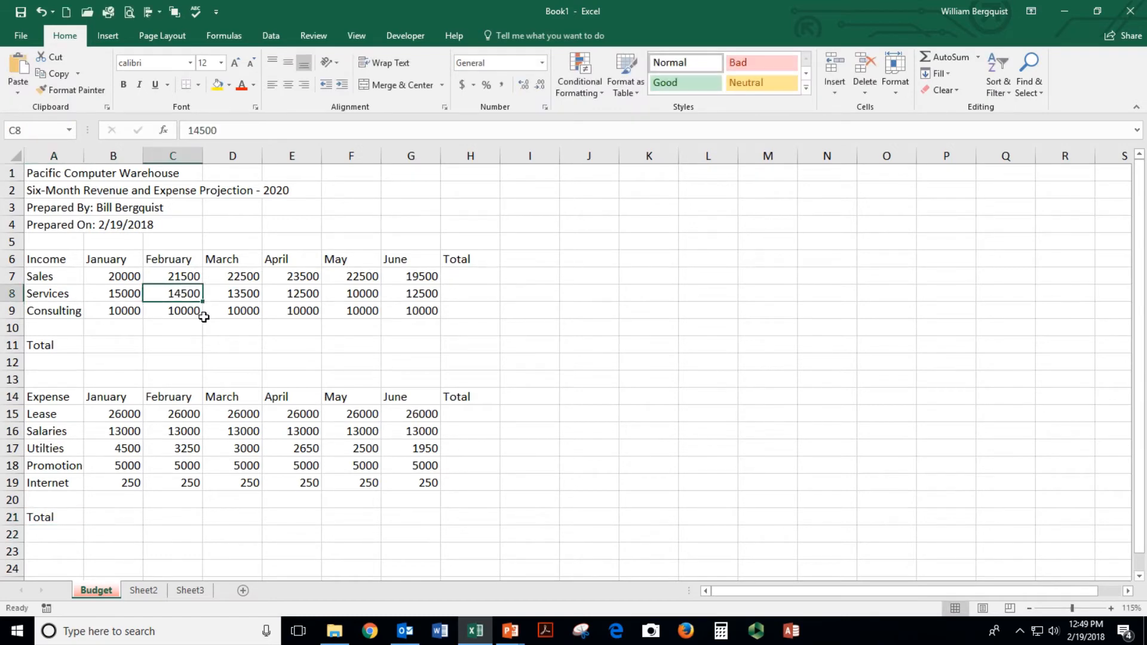
pyautogui.click(47, 258)
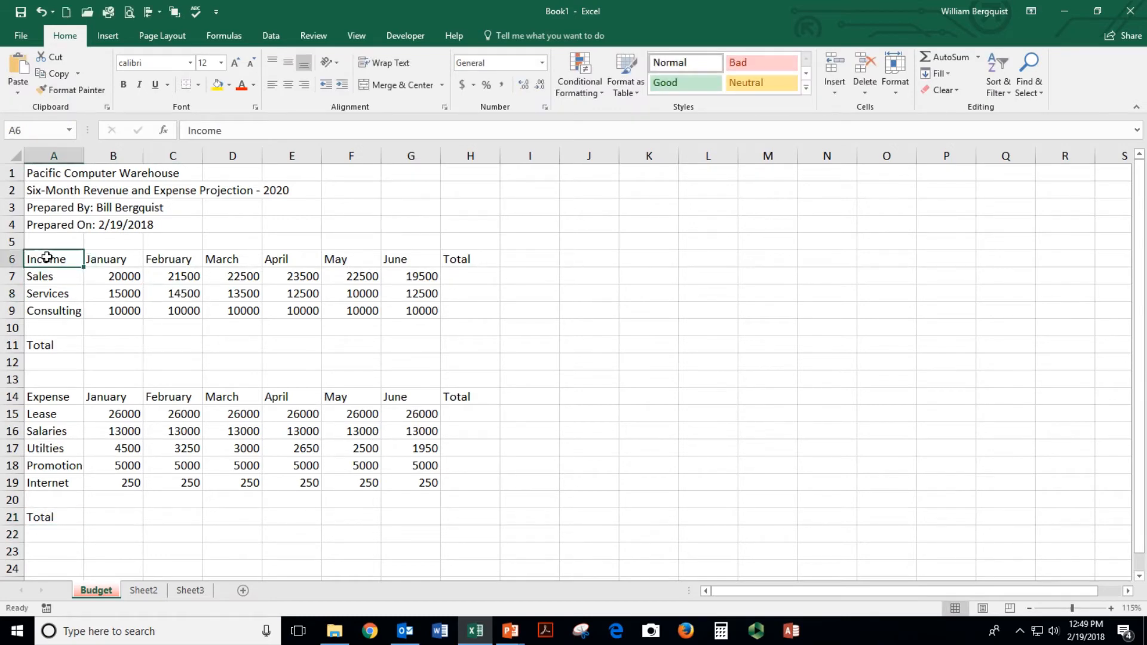
pyautogui.click(96, 257)
pyautogui.click(166, 258)
pyautogui.click(168, 289)
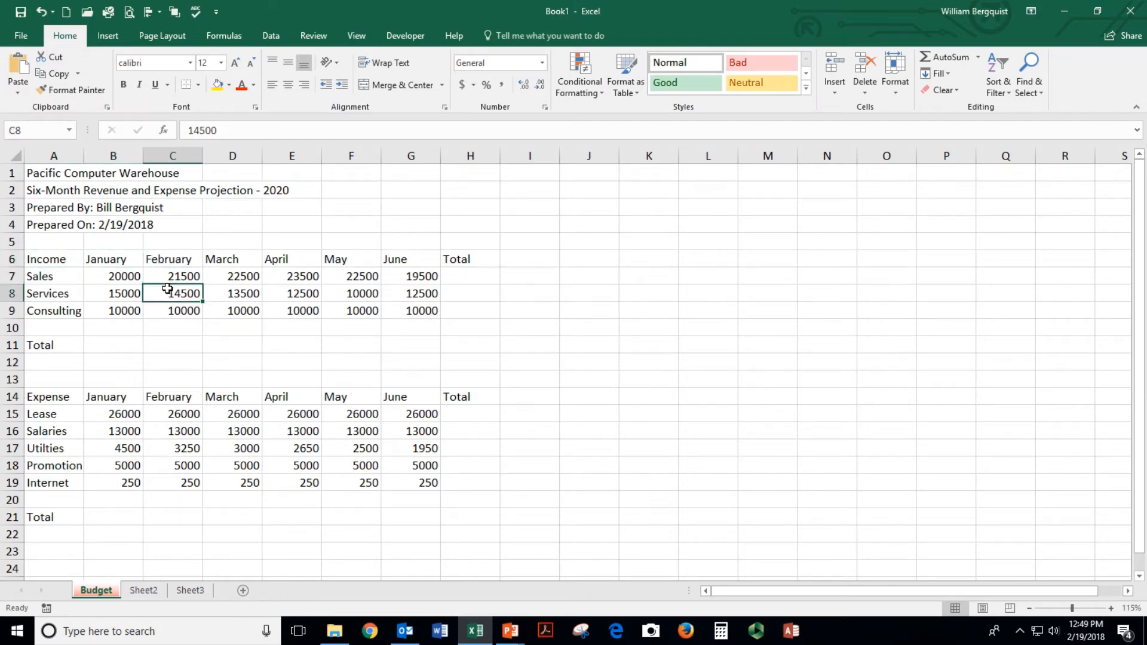
pyautogui.click(111, 260)
pyautogui.click(179, 261)
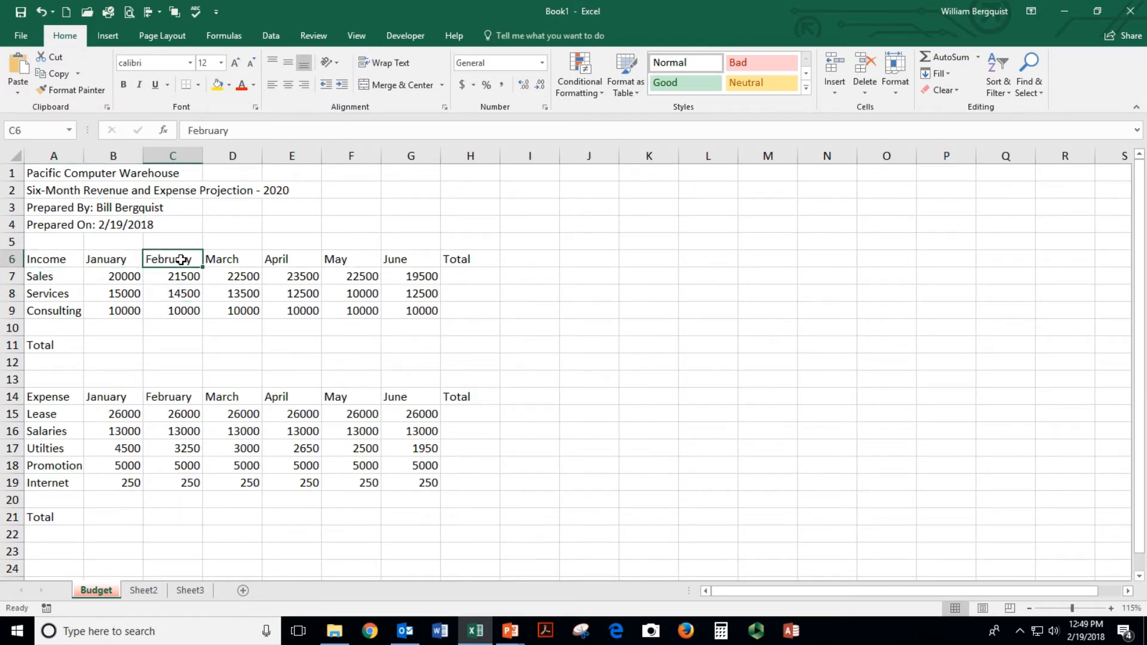
pyautogui.click(174, 275)
pyautogui.click(127, 276)
pyautogui.click(119, 292)
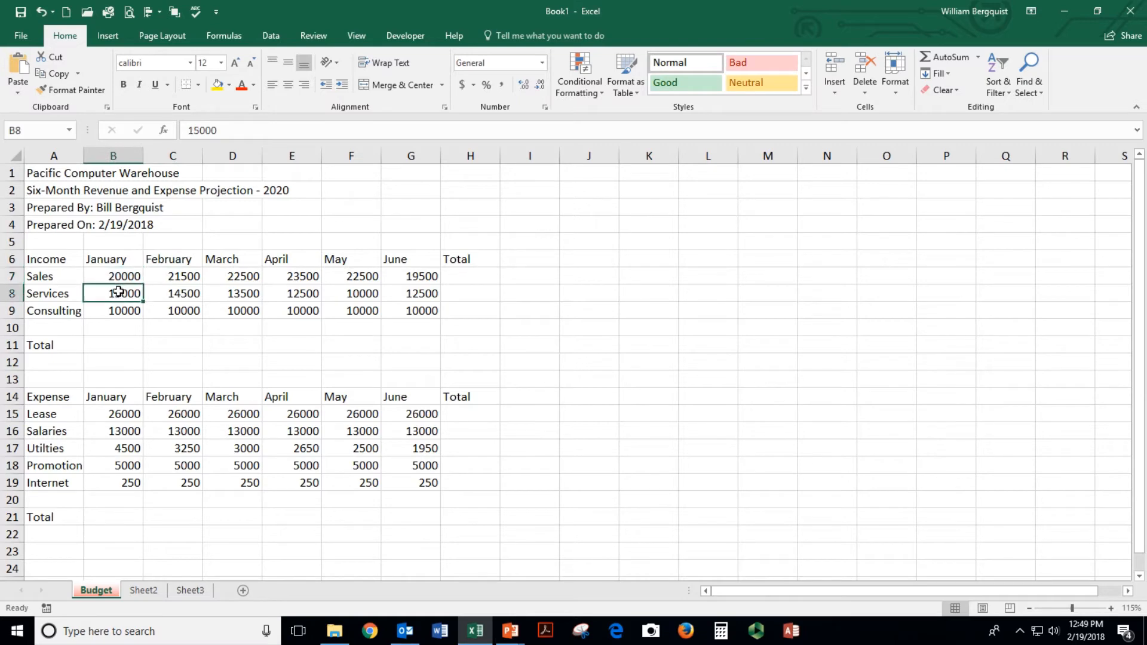
pyautogui.click(117, 311)
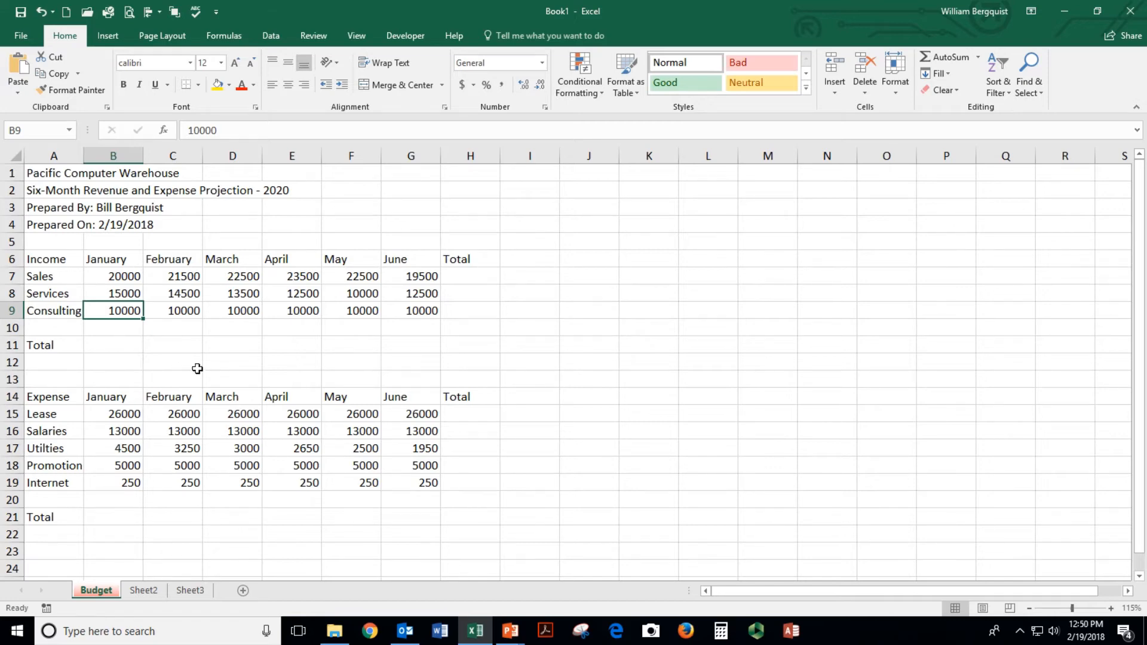
# Rename the sheet tab to Income Projection
pyautogui.doubleClick(93, 591)
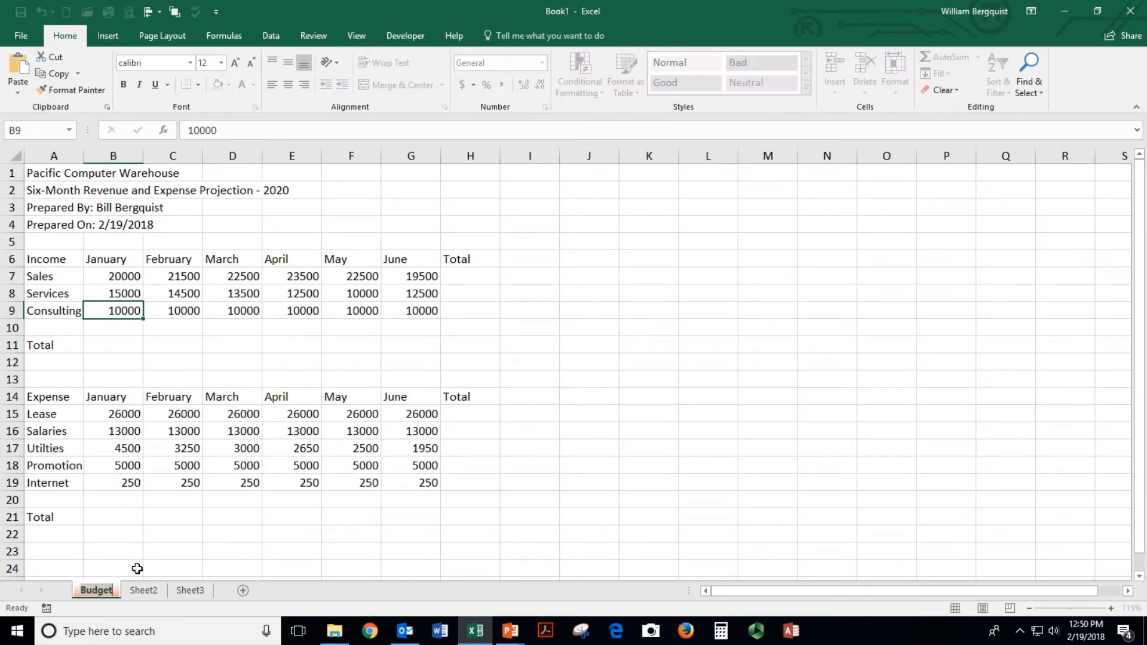
pyautogui.write('Budget Project')
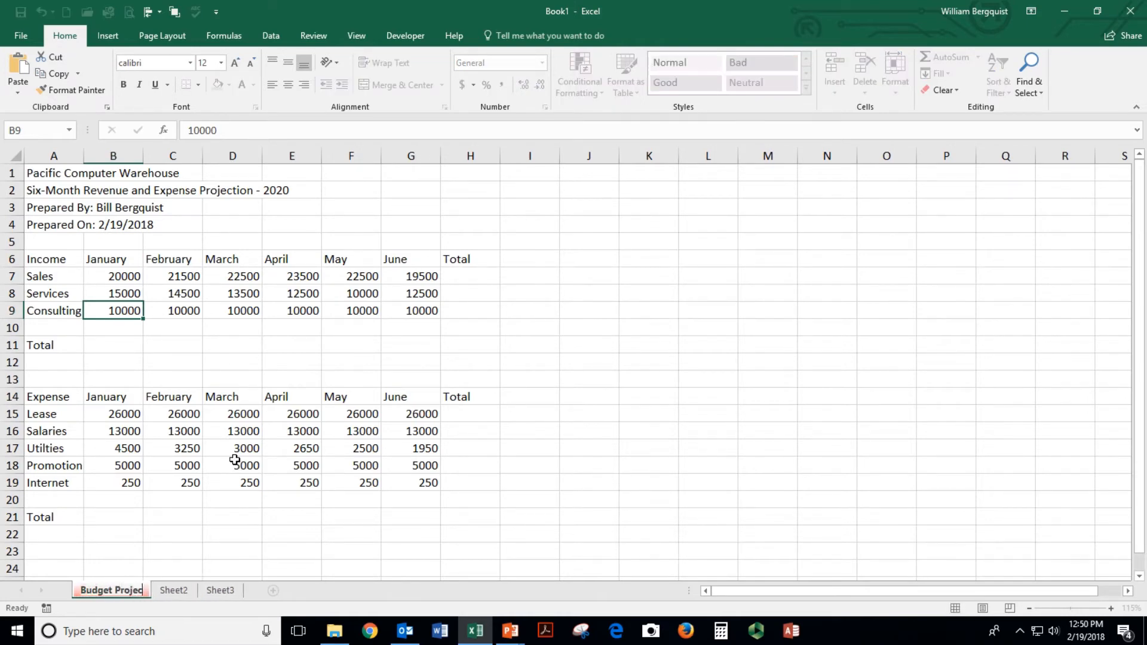
pyautogui.press('BackSpace')
pyautogui.press('BackSpace')
pyautogui.press('BackSpace')
pyautogui.press('BackSpace')
pyautogui.press('BackSpace')
pyautogui.press('BackSpace')
pyautogui.press('BackSpace')
pyautogui.press('BackSpace')
pyautogui.press('BackSpace')
pyautogui.press('BackSpace')
pyautogui.press('BackSpace')
pyautogui.press('BackSpace')
pyautogui.press('BackSpace')
pyautogui.press('BackSpace')
pyautogui.write('Income')
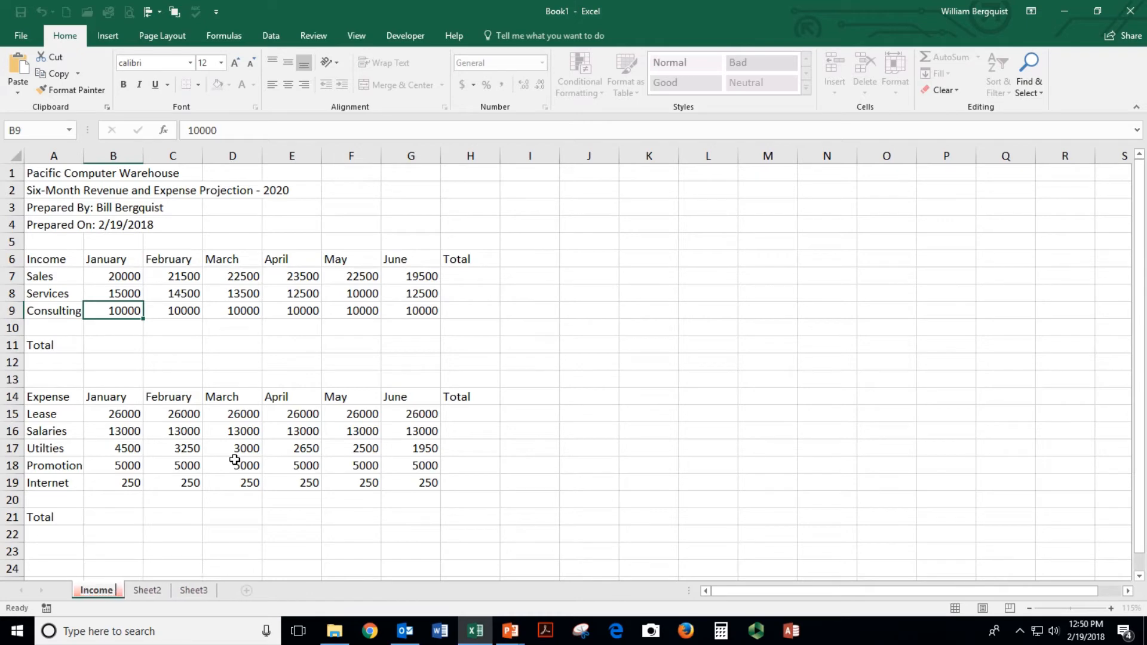
pyautogui.write(' Projection')
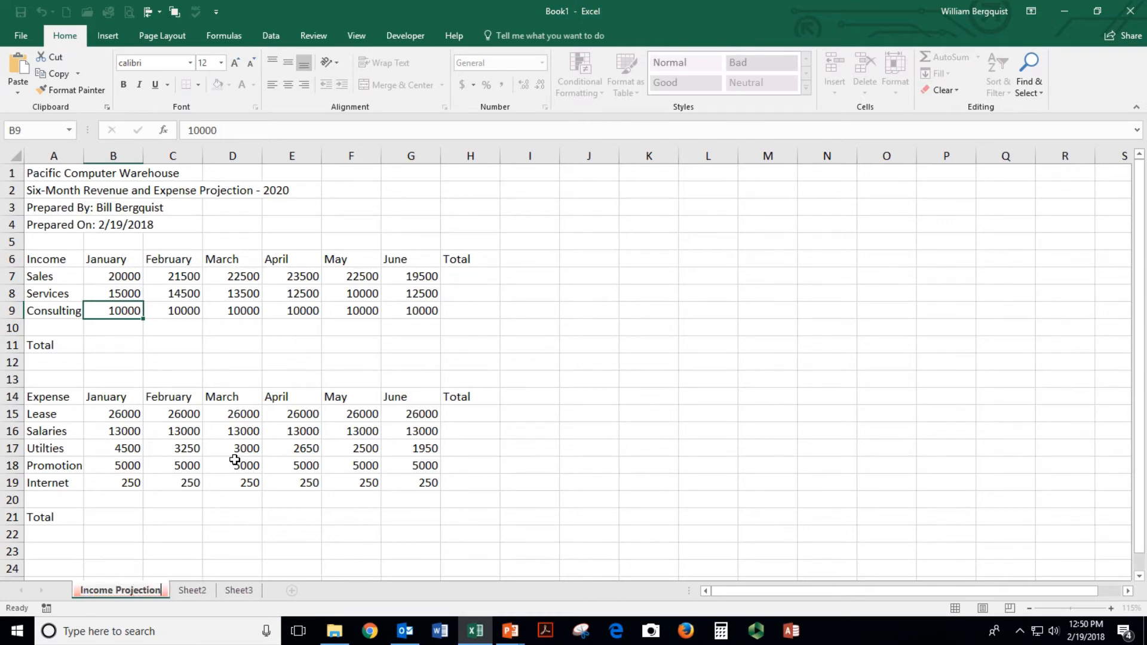
pyautogui.press('Return')
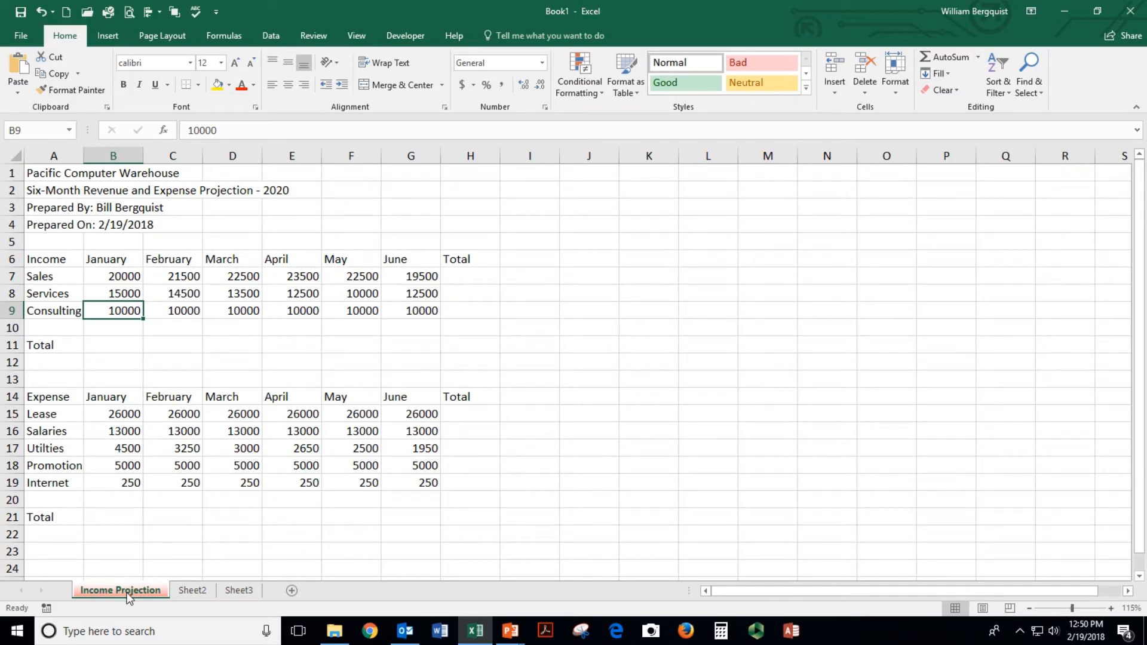
# Delete the empty Sheet2 and Sheet3 and return to cell A1
pyautogui.click(191, 591)
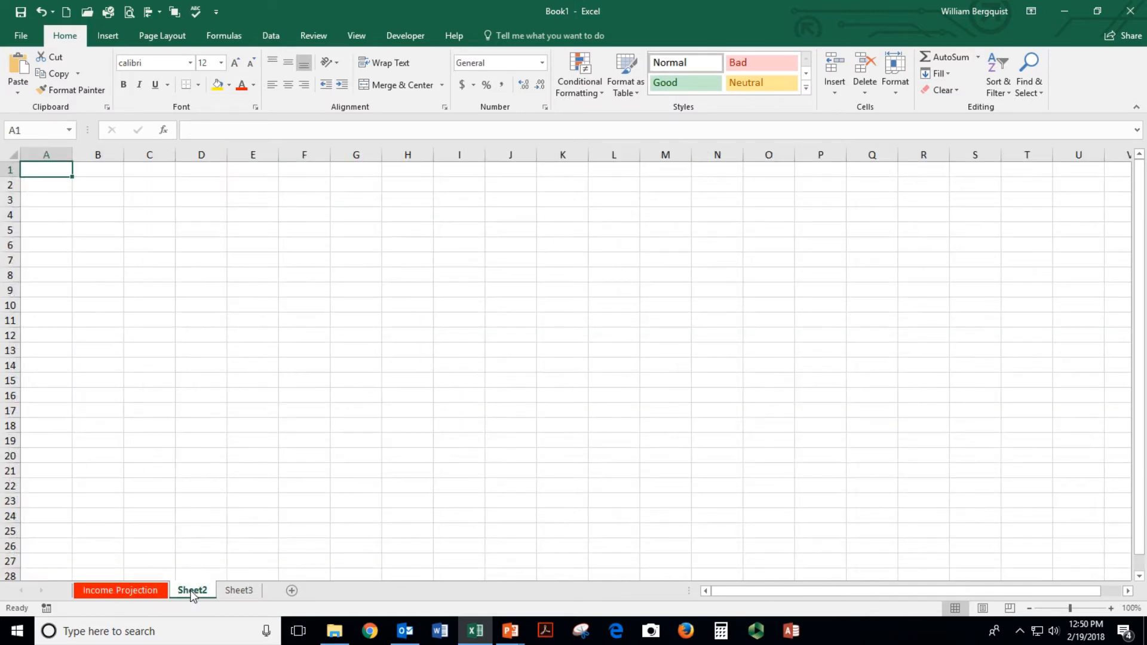
pyautogui.rightClick(191, 595)
pyautogui.click(233, 439)
pyautogui.rightClick(196, 590)
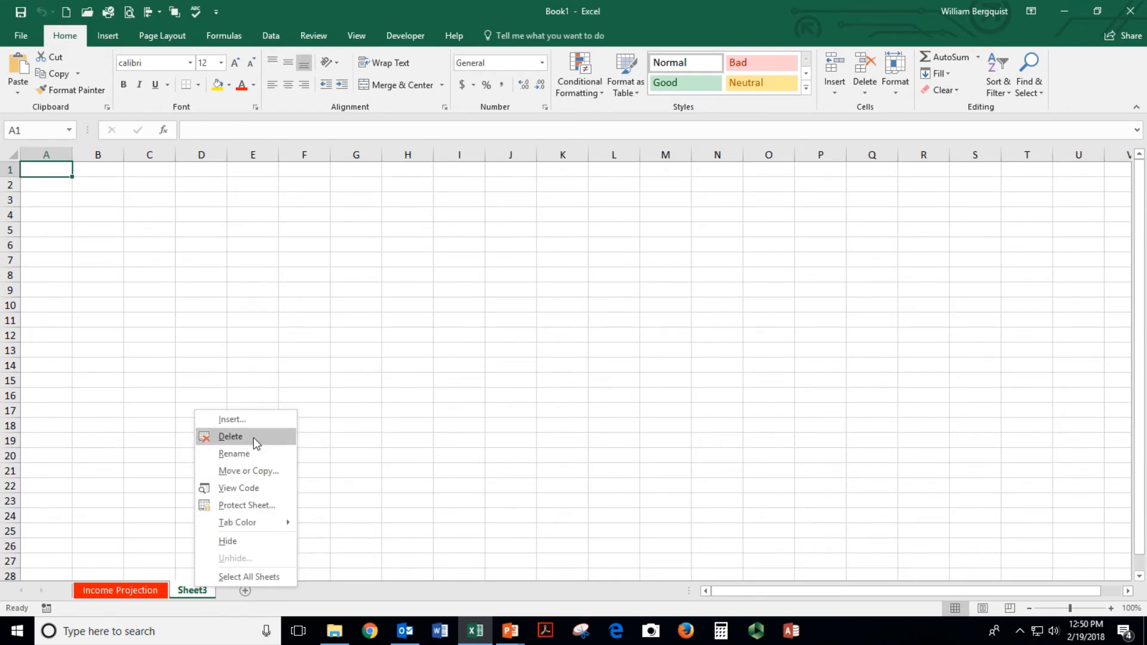
pyautogui.click(254, 437)
pyautogui.click(43, 171)
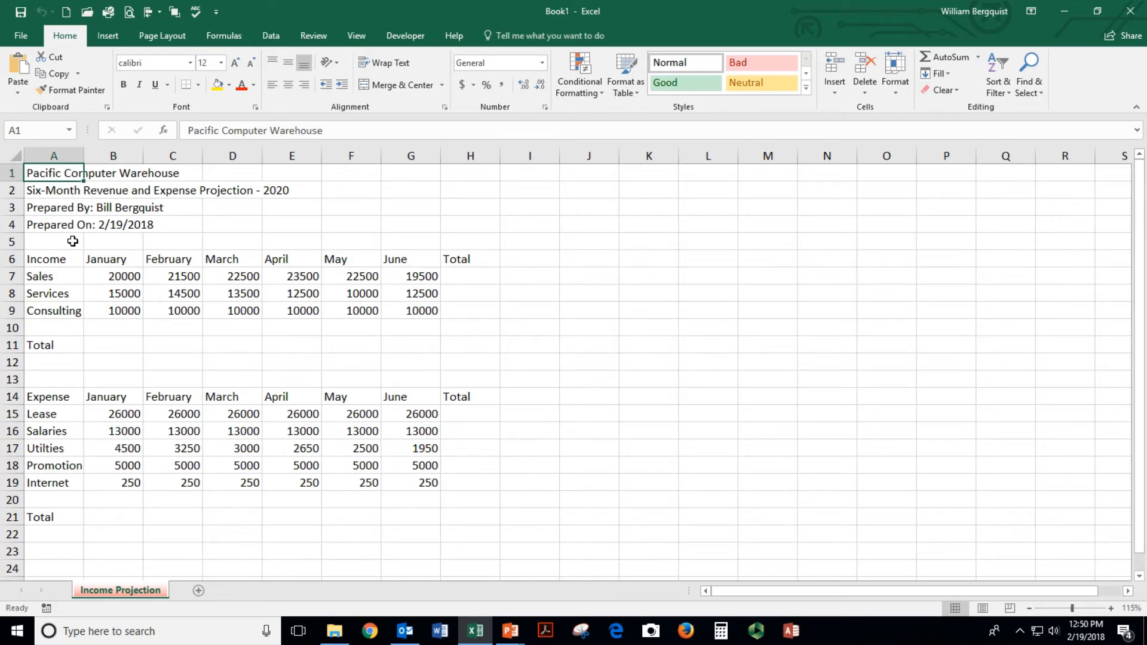
# Save the workbook as Budget Projection using Save As (F12)
pyautogui.press('F12')
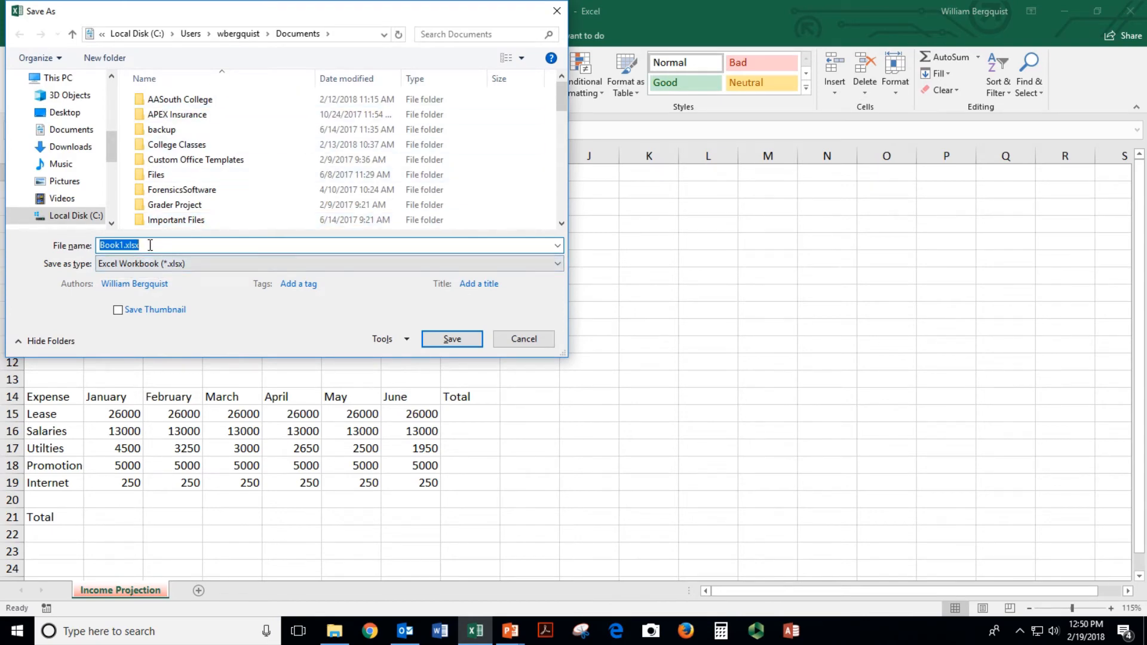
pyautogui.write('Budget Projection')
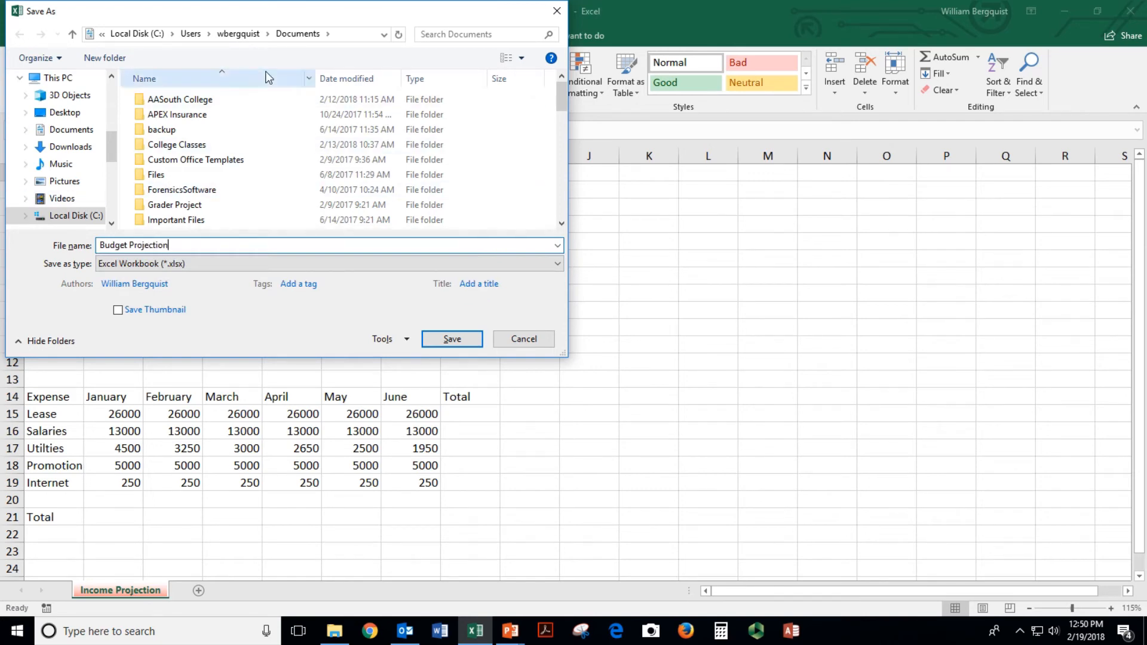
pyautogui.click(455, 340)
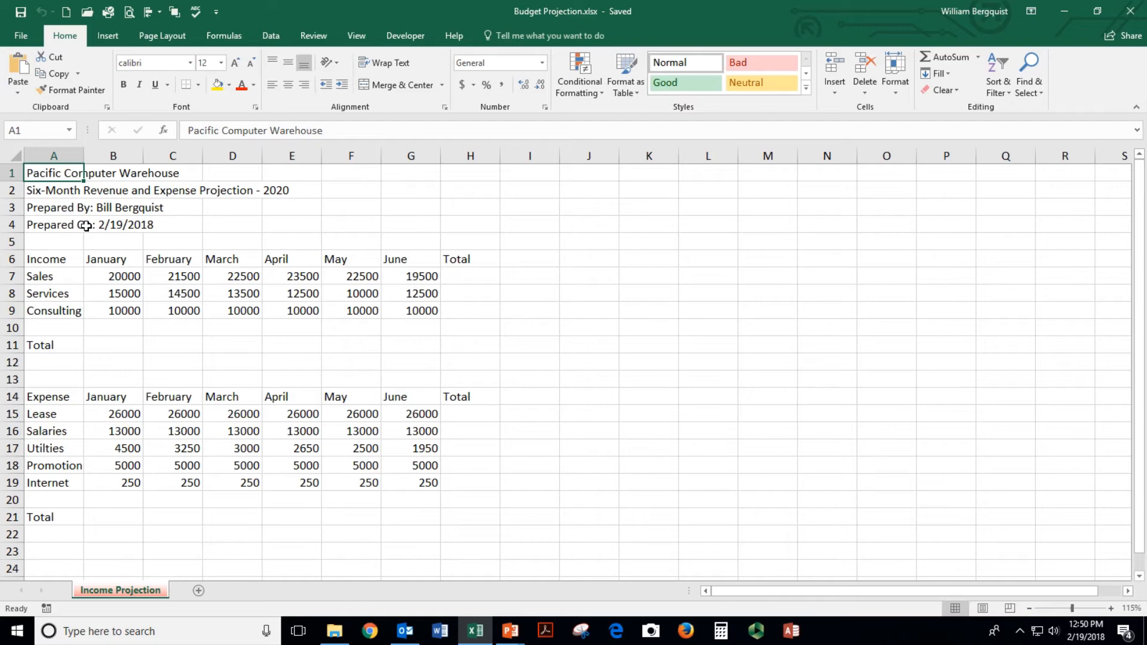
# AutoSum H7:H9 to total Sales 129500, Services 78000 and Consulting 60000
pyautogui.click(458, 278)
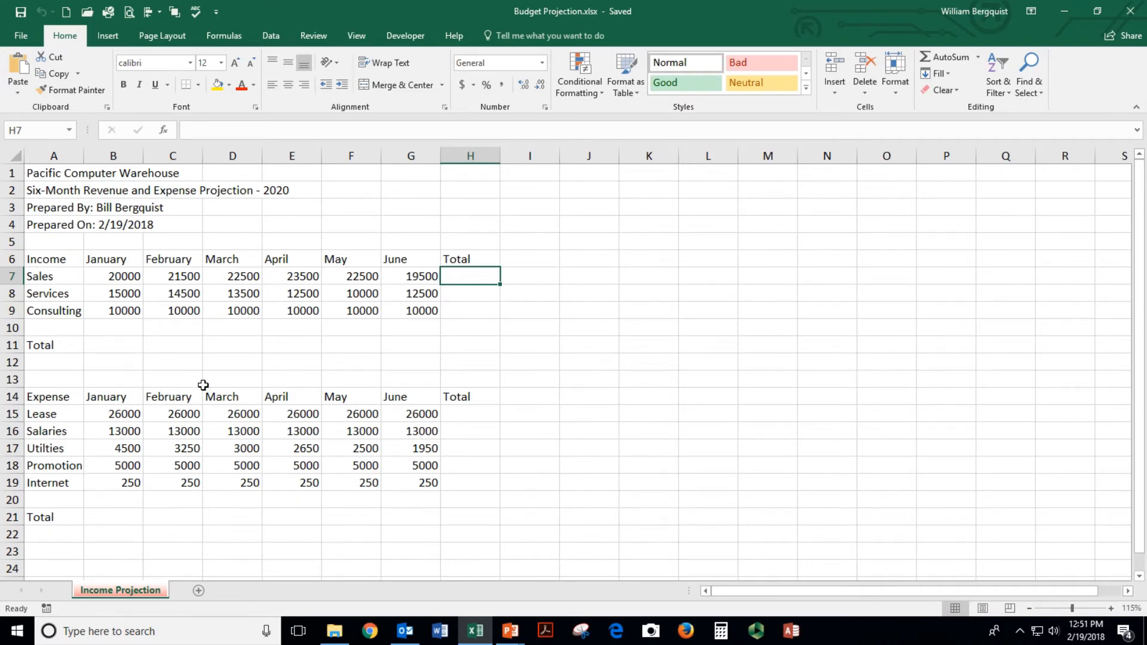
pyautogui.click(108, 345)
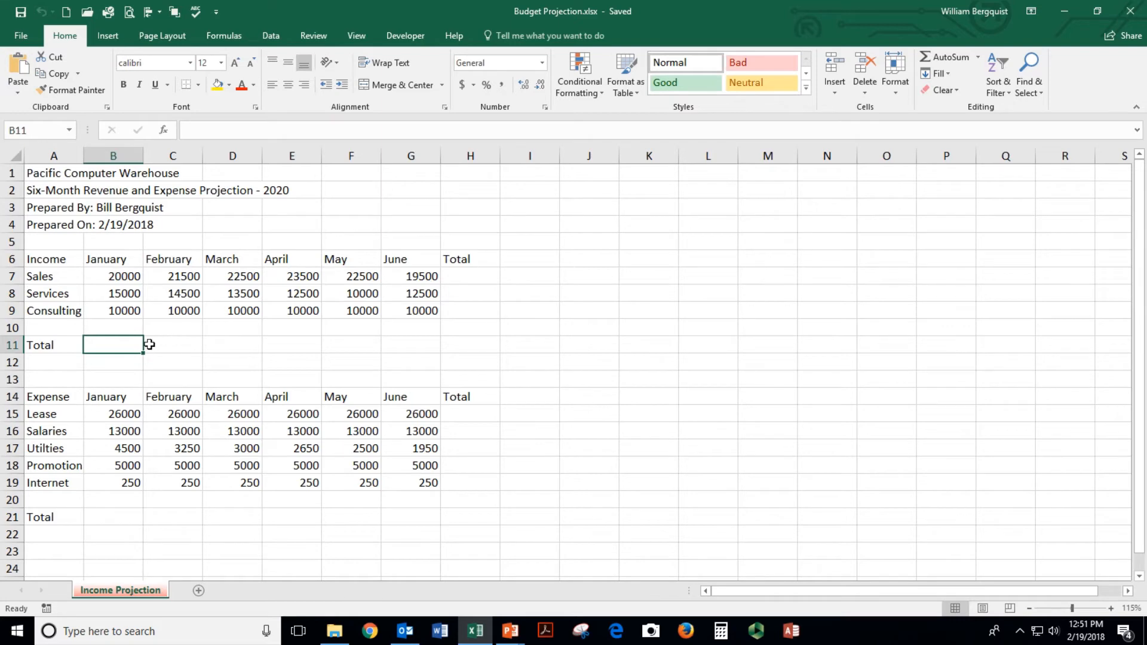
pyautogui.moveTo(104, 345); pyautogui.dragTo(323, 346)
pyautogui.moveTo(476, 275); pyautogui.dragTo(509, 312)
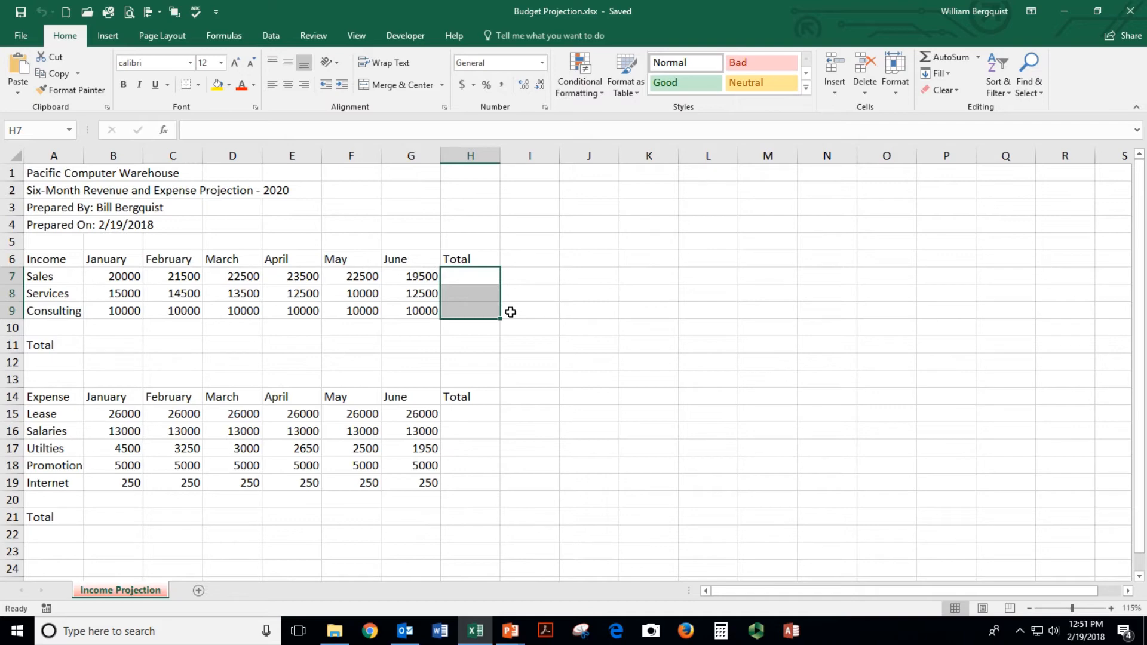
pyautogui.moveTo(474, 274); pyautogui.dragTo(472, 307)
pyautogui.click(948, 59)
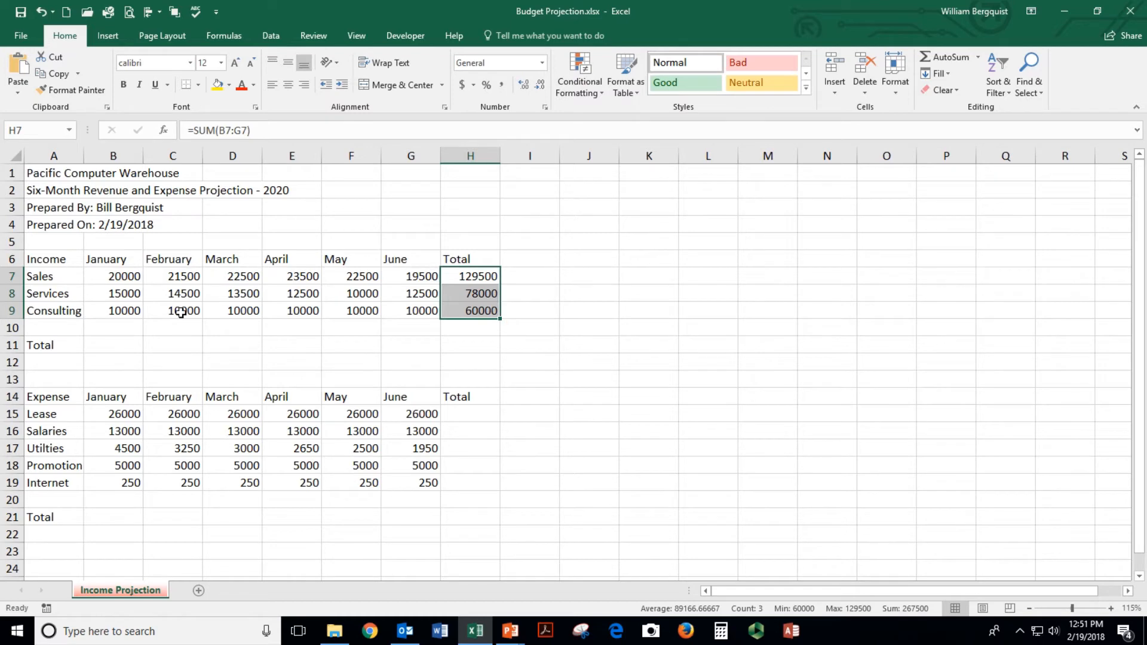
pyautogui.moveTo(107, 345); pyautogui.dragTo(475, 343)
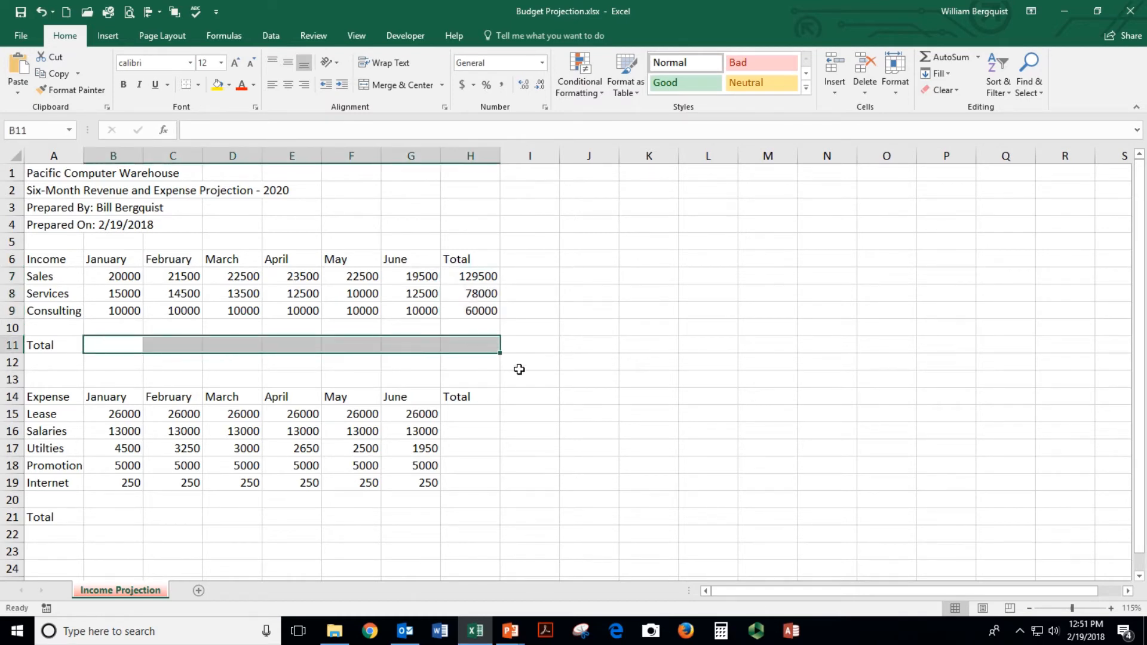
# AutoSum monthly income in row 11, expense rows in H15:H19, and monthly expenses in row 21
pyautogui.click(948, 57)
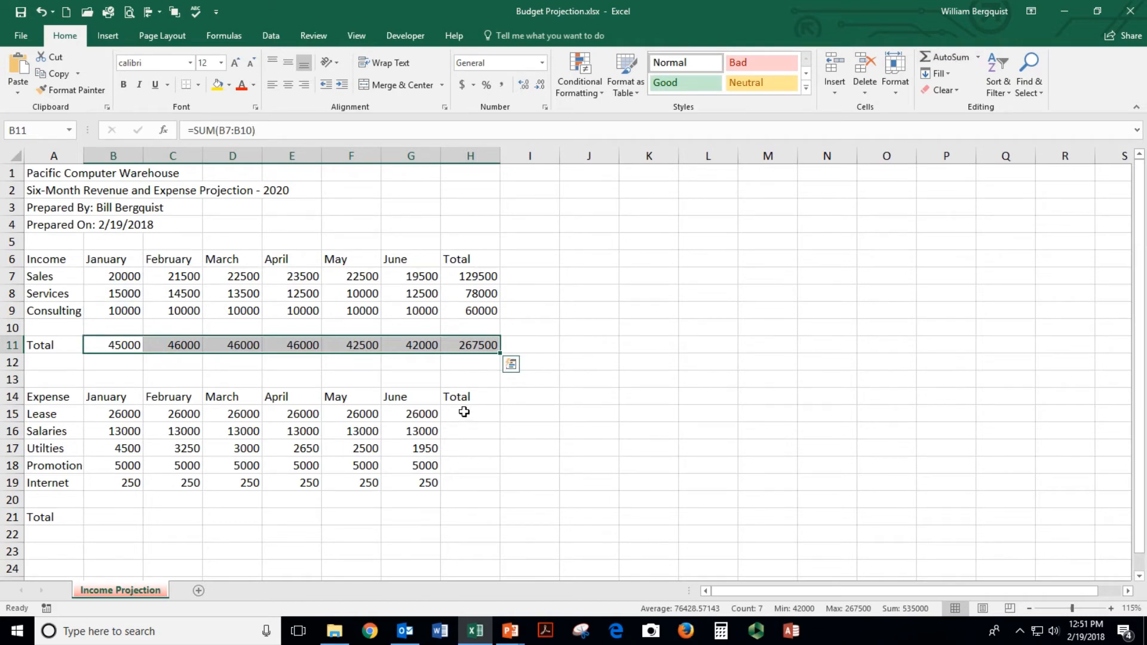
pyautogui.moveTo(464, 412); pyautogui.dragTo(465, 481)
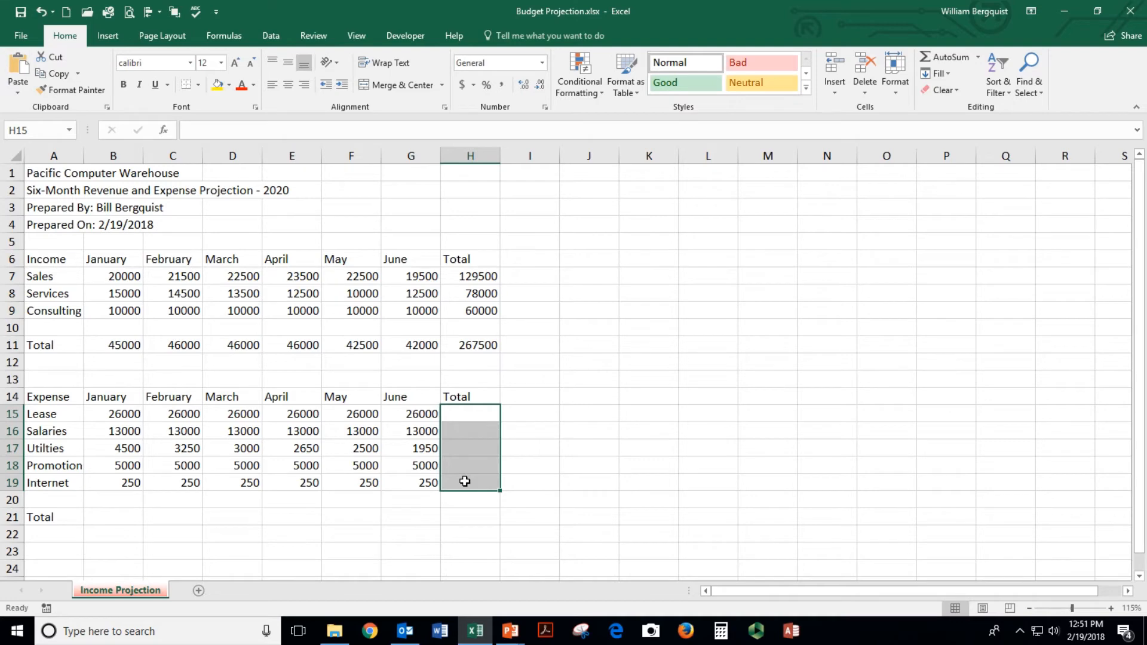
pyautogui.click(942, 54)
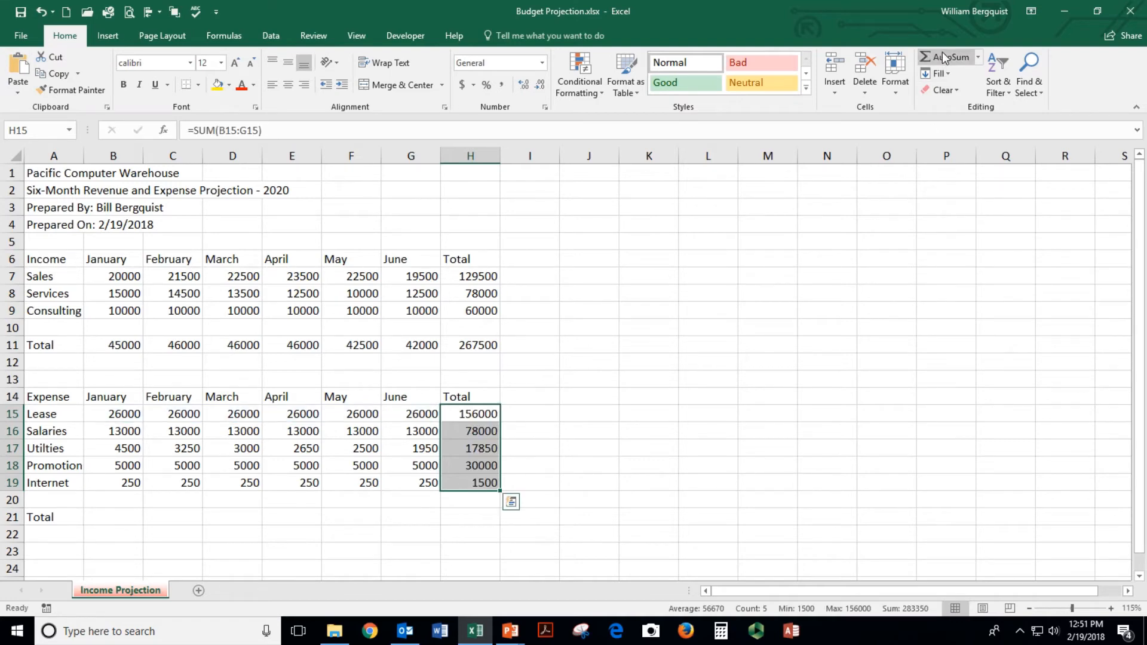
pyautogui.moveTo(106, 515); pyautogui.dragTo(478, 513)
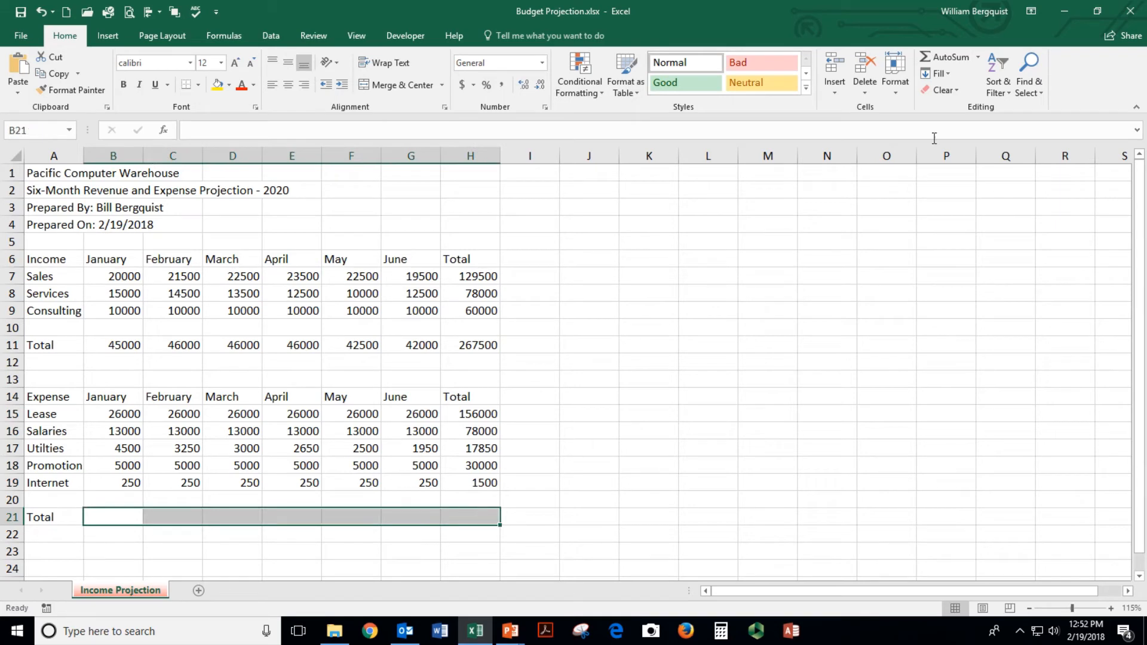
pyautogui.click(950, 60)
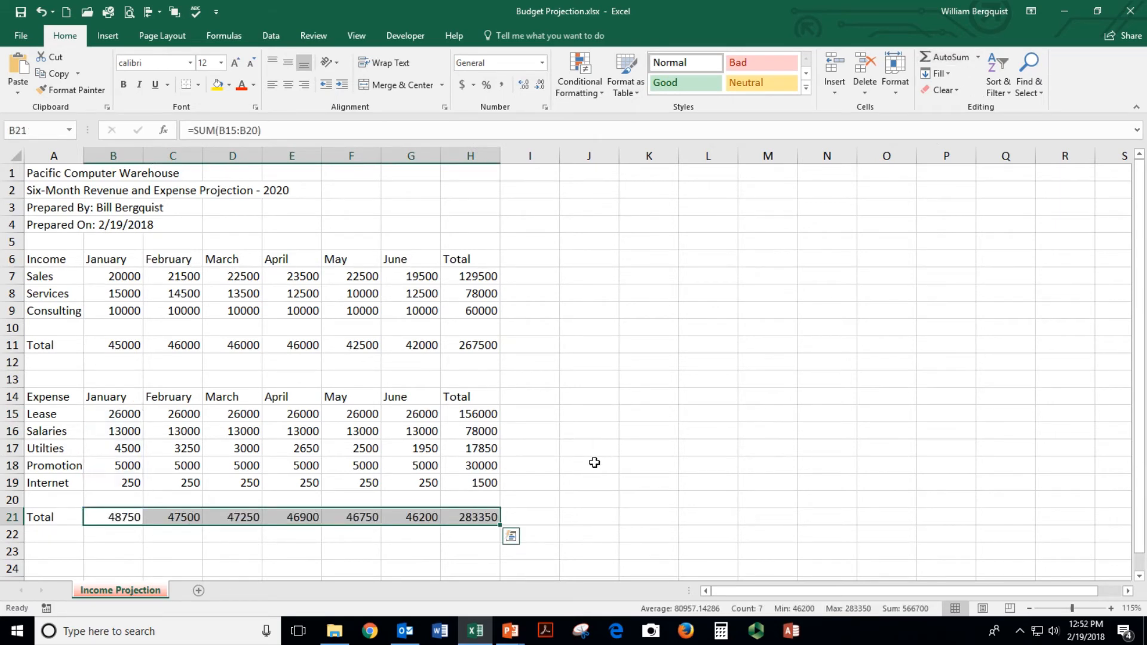
pyautogui.click(548, 499)
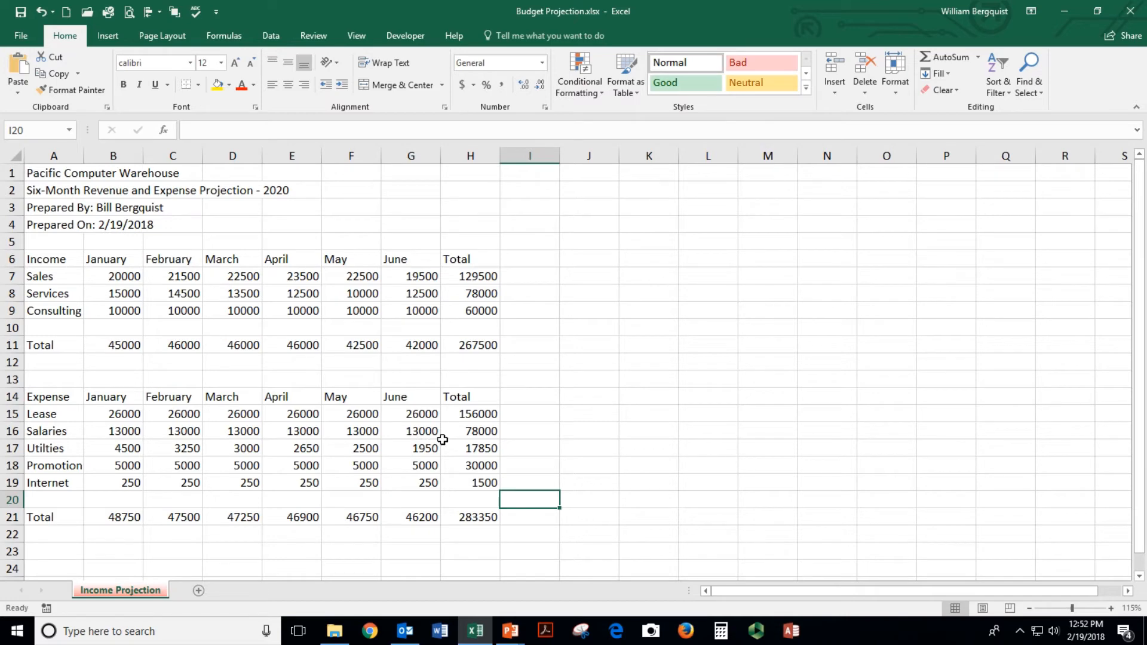
# Change January Sales to 28000 and verify the B11, H7 and H11 totals
pyautogui.click(109, 275)
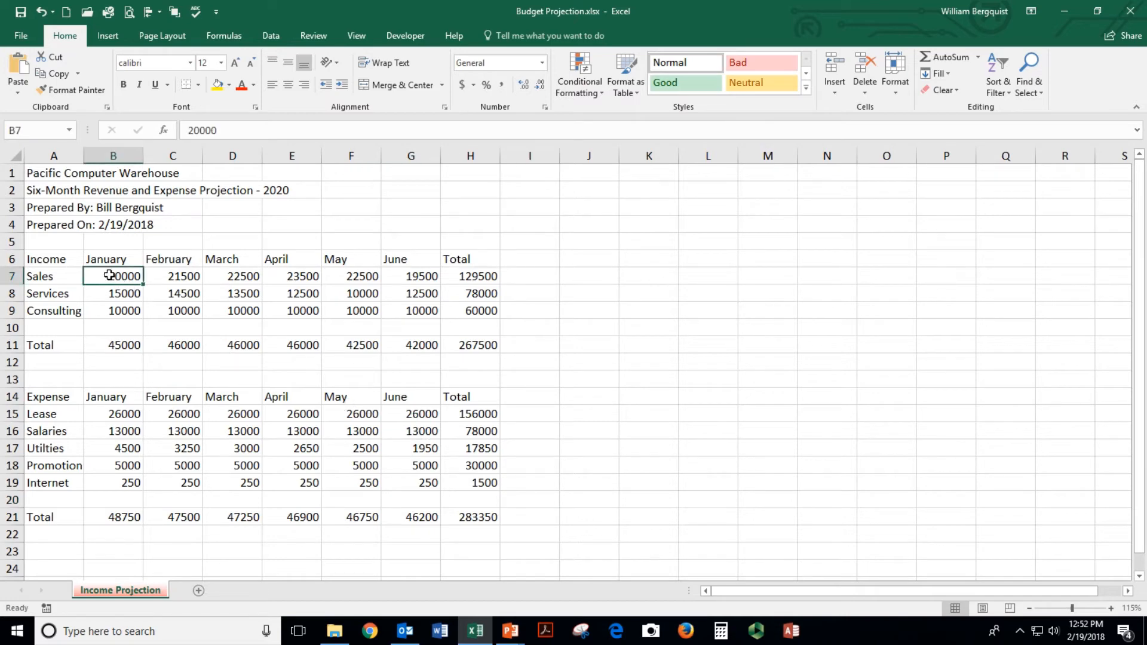
pyautogui.write('28000')
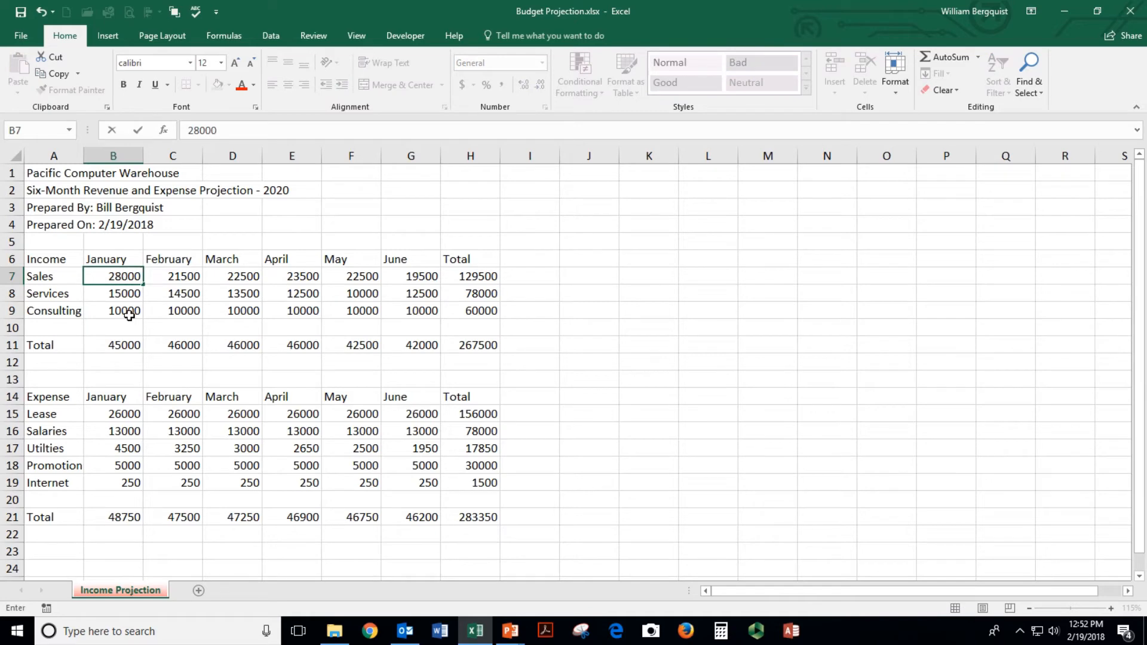
pyautogui.press('Return')
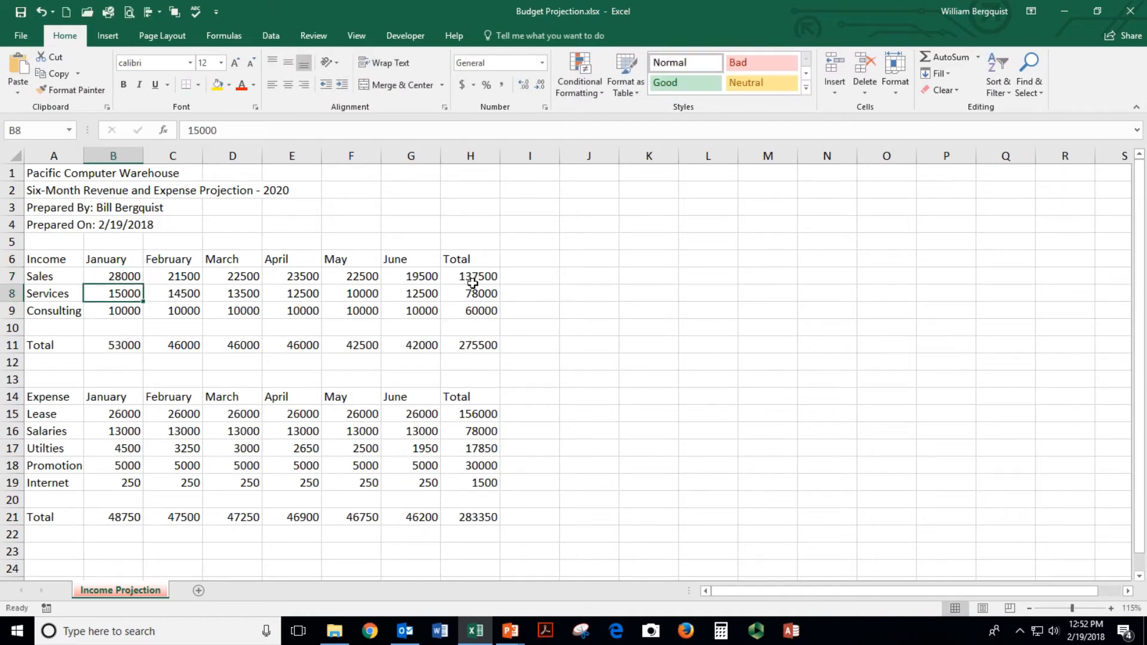
pyautogui.click(117, 344)
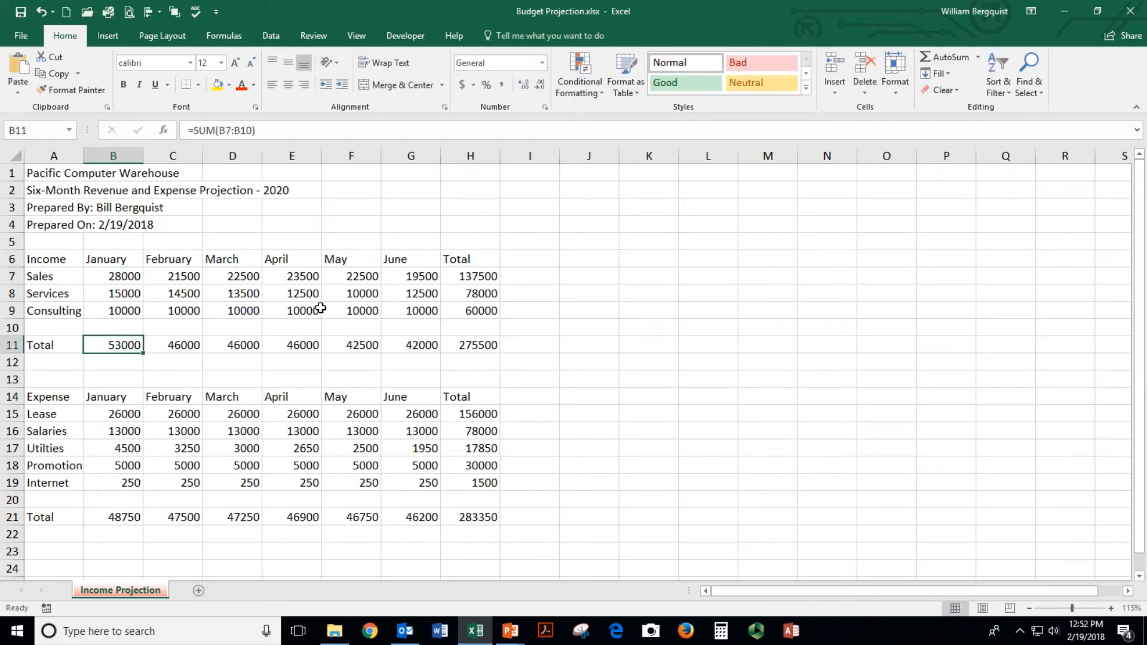
pyautogui.click(481, 279)
pyautogui.click(474, 344)
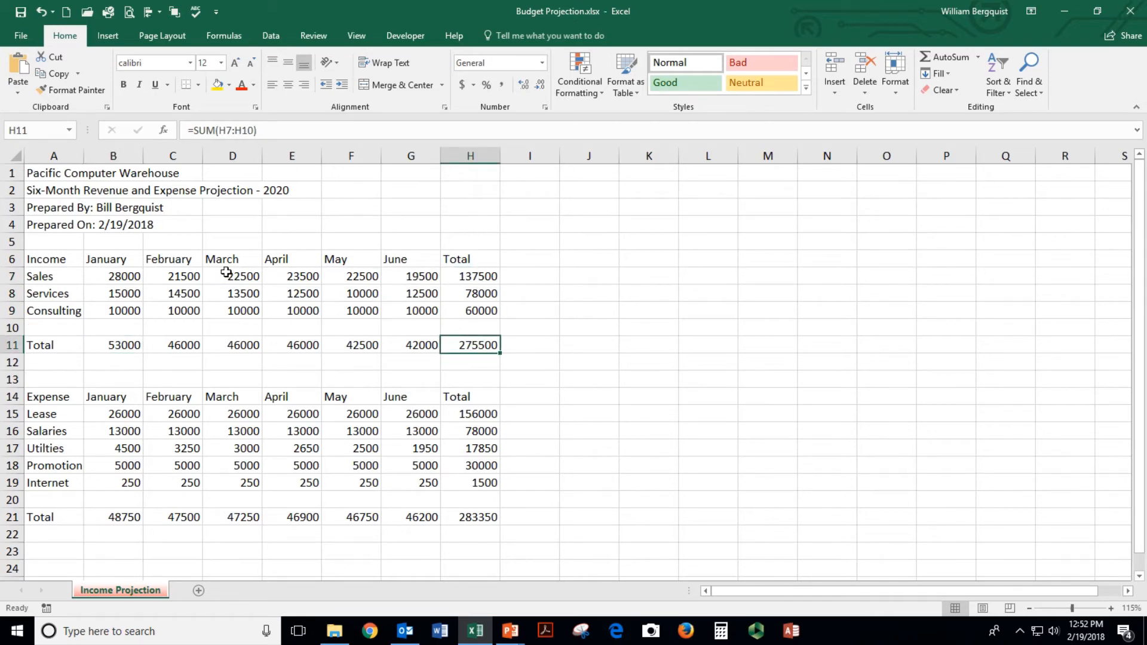
# Change February Sales to 29000 and May to 28000, check row 11 totals, and save
pyautogui.click(178, 278)
pyautogui.write('29000')
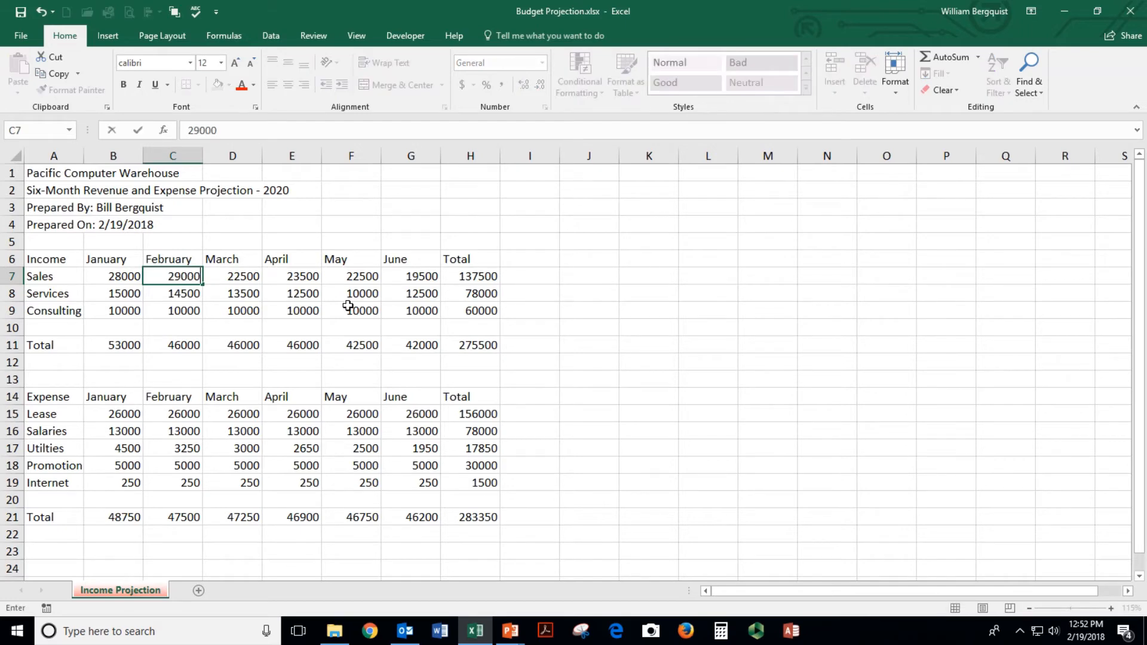
pyautogui.press('Return')
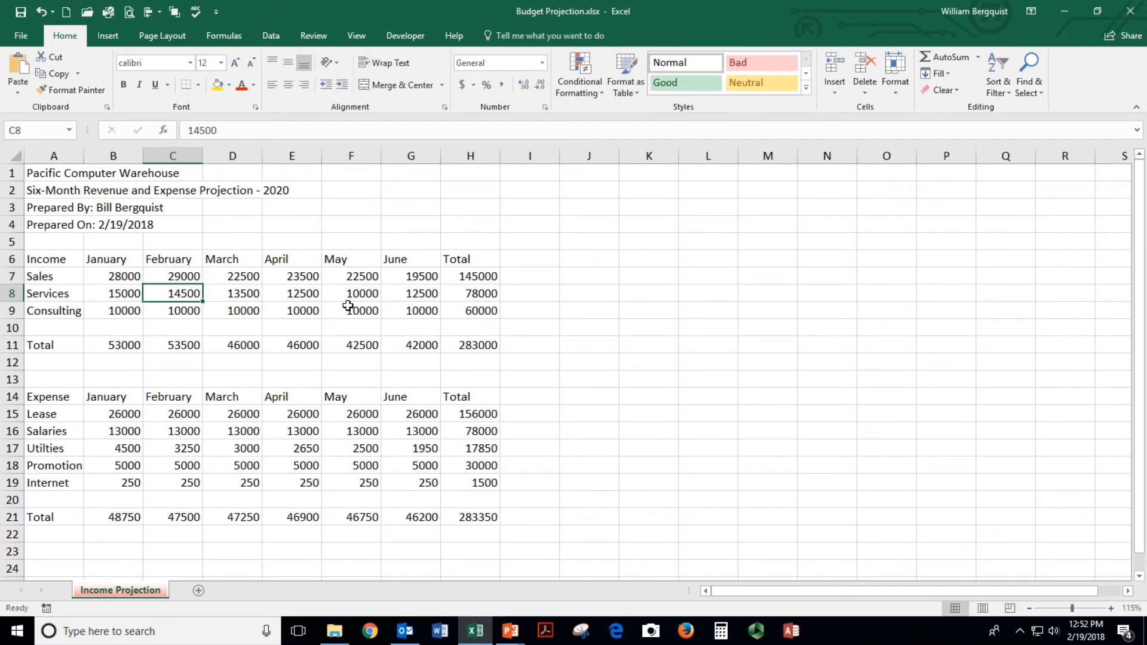
pyautogui.click(361, 279)
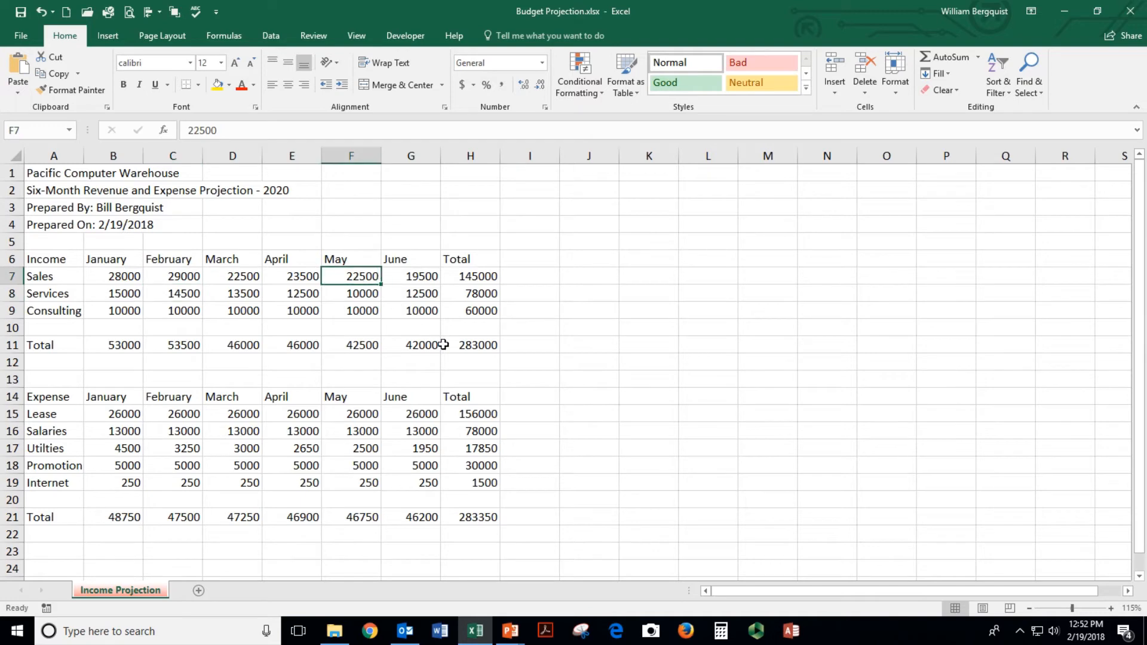
pyautogui.write('28000')
pyautogui.press('Return')
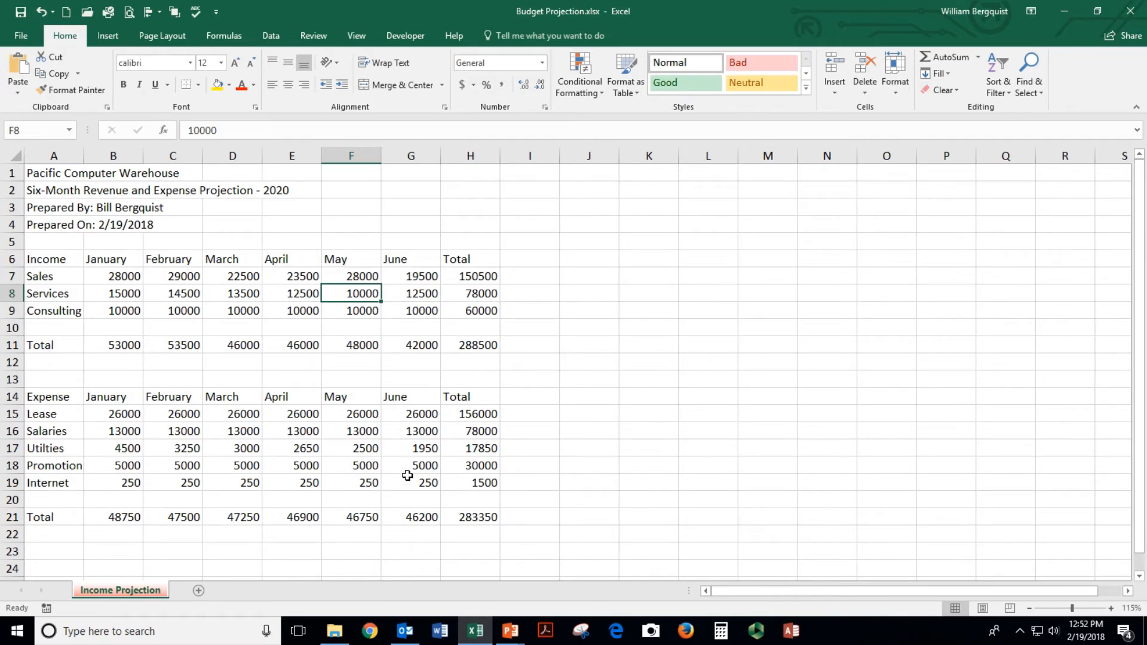
pyautogui.click(120, 347)
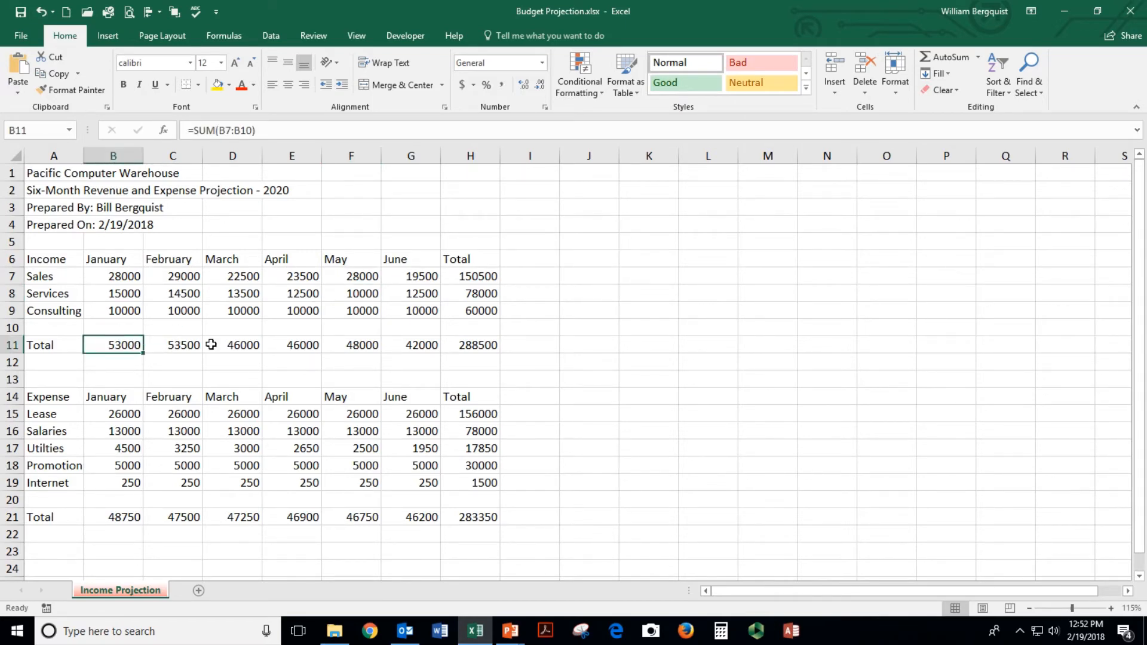
pyautogui.click(233, 345)
pyautogui.click(319, 345)
pyautogui.click(361, 345)
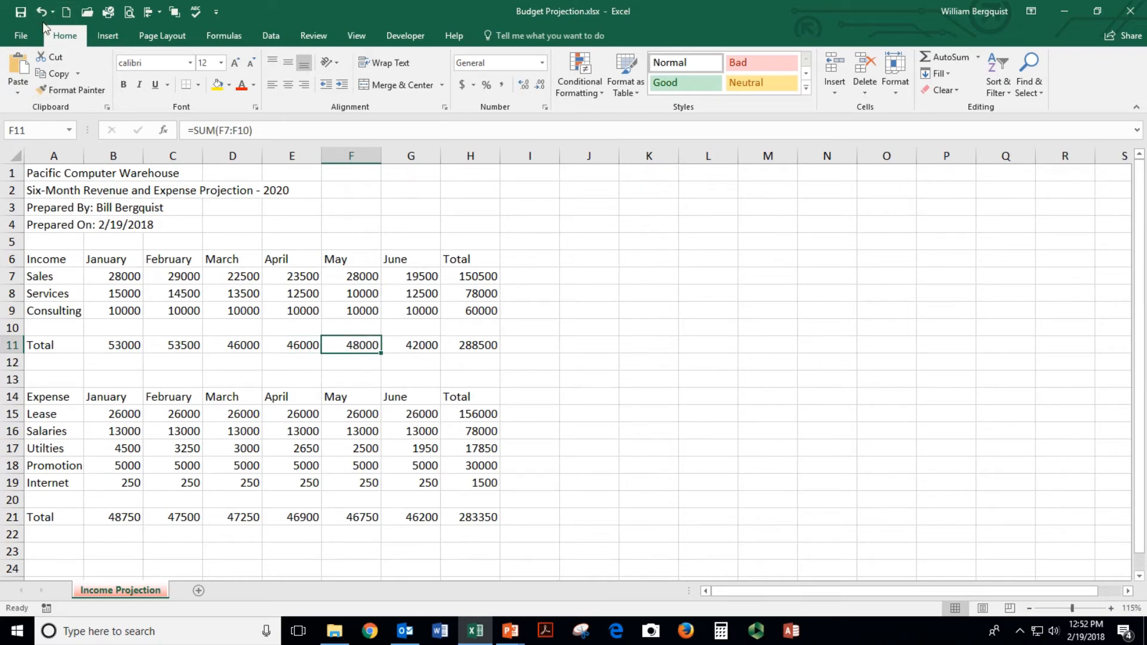
pyautogui.click(21, 14)
# Change January Internet to 200 and copy it across the row through June
pyautogui.click(105, 515)
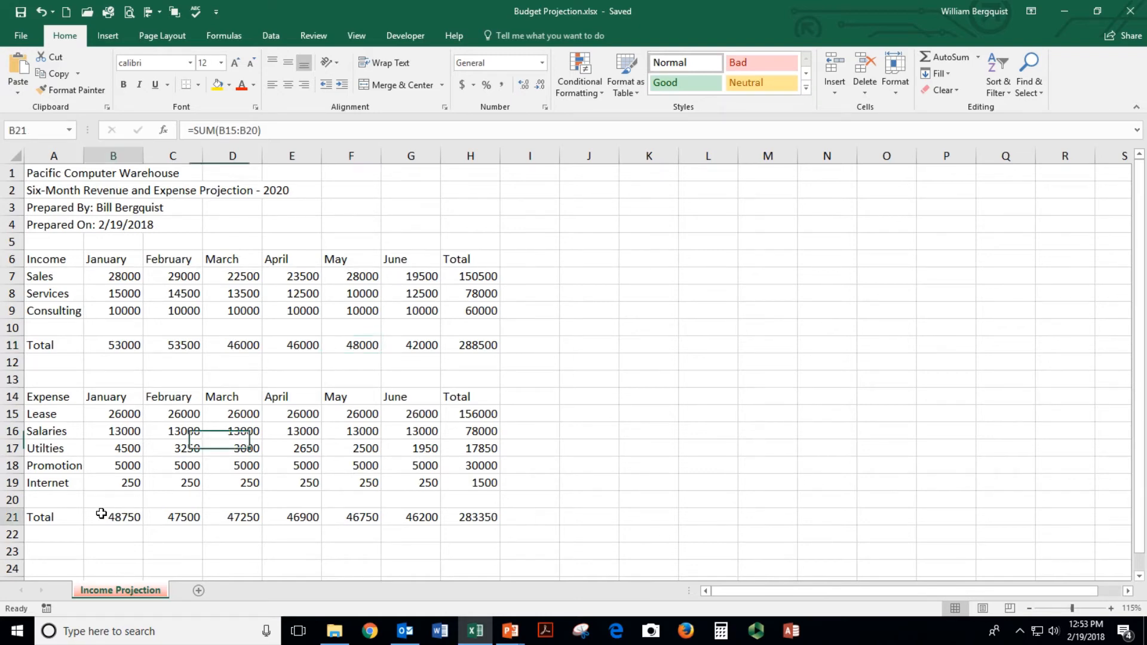
pyautogui.click(127, 434)
pyautogui.click(125, 466)
pyautogui.click(126, 481)
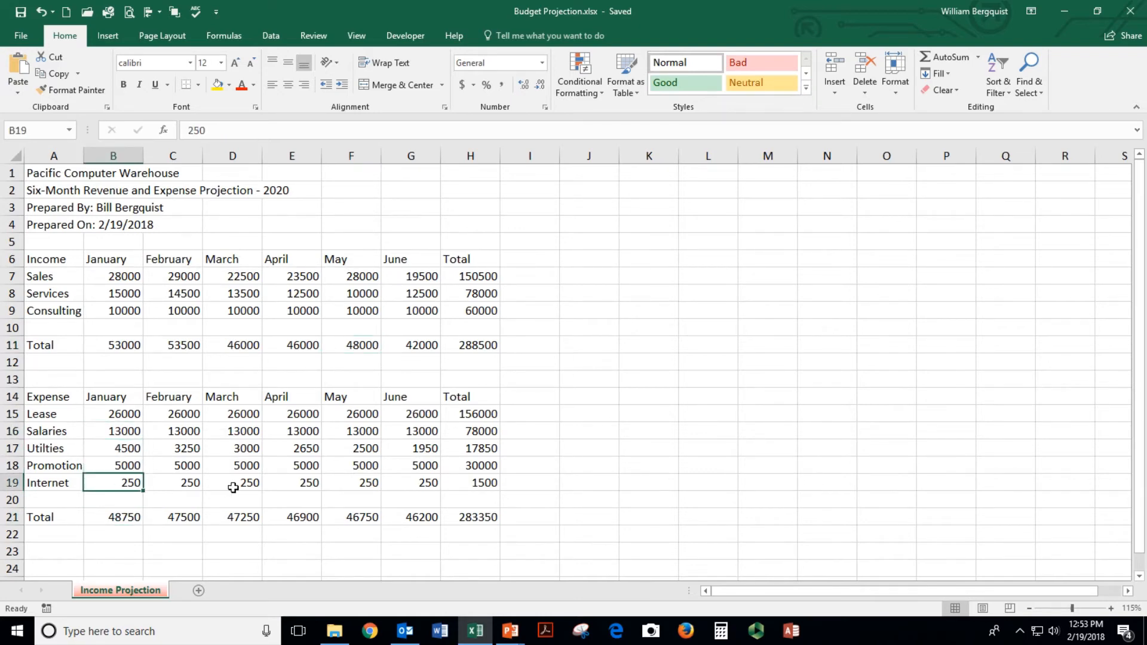
pyautogui.write('200')
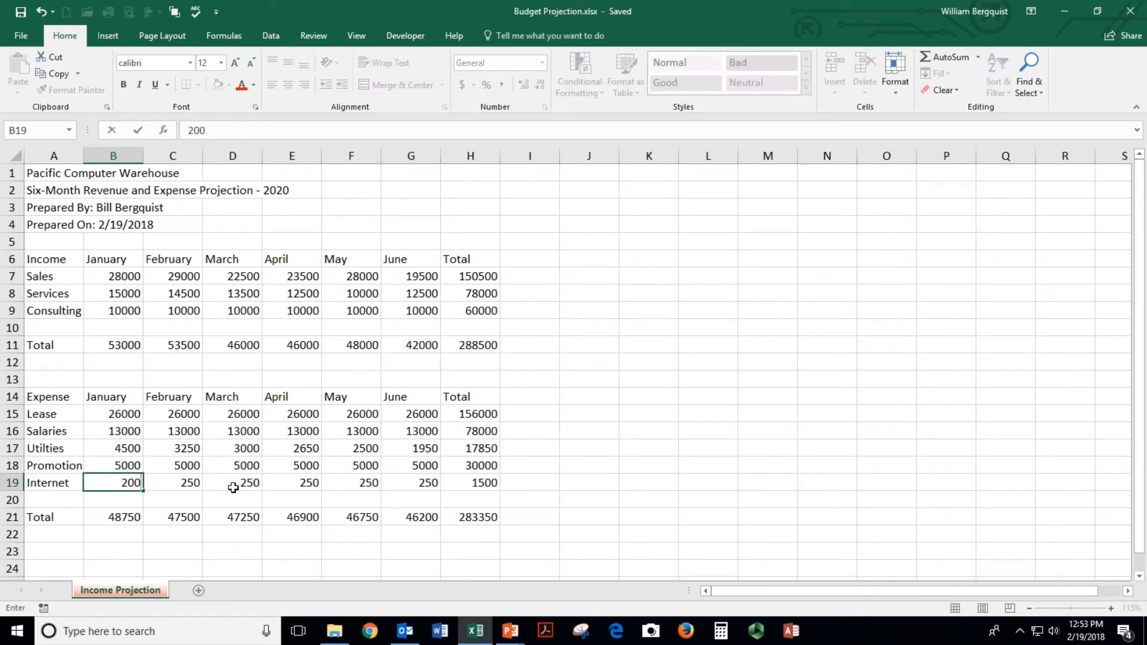
pyautogui.press('Return')
pyautogui.click(117, 482)
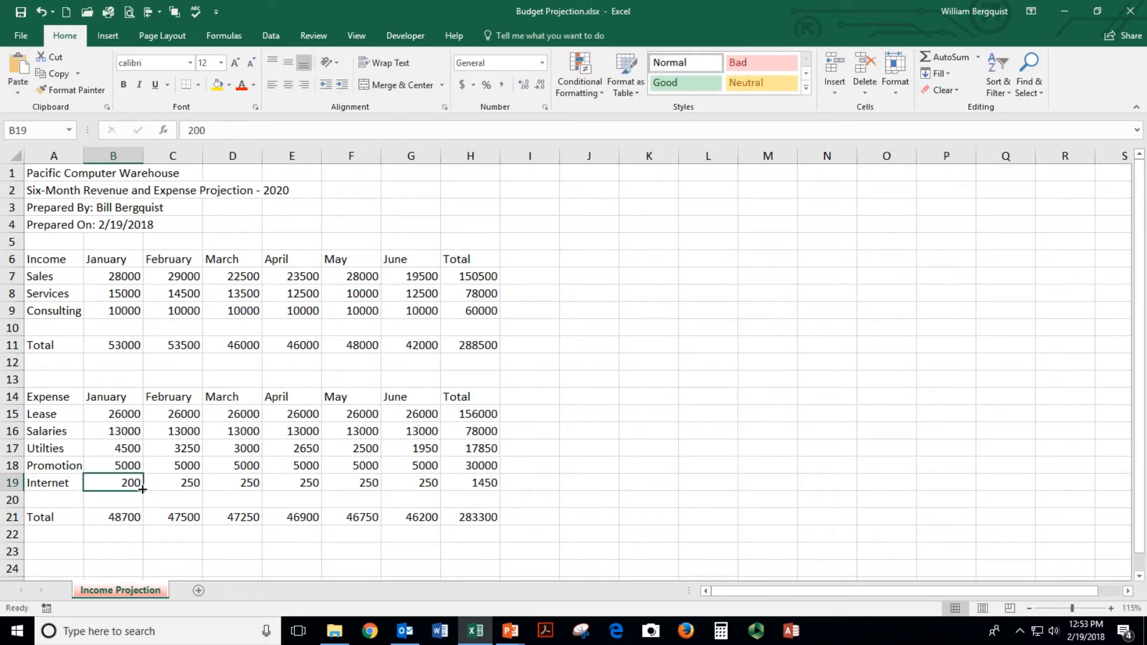
pyautogui.moveTo(142, 489); pyautogui.dragTo(418, 489)
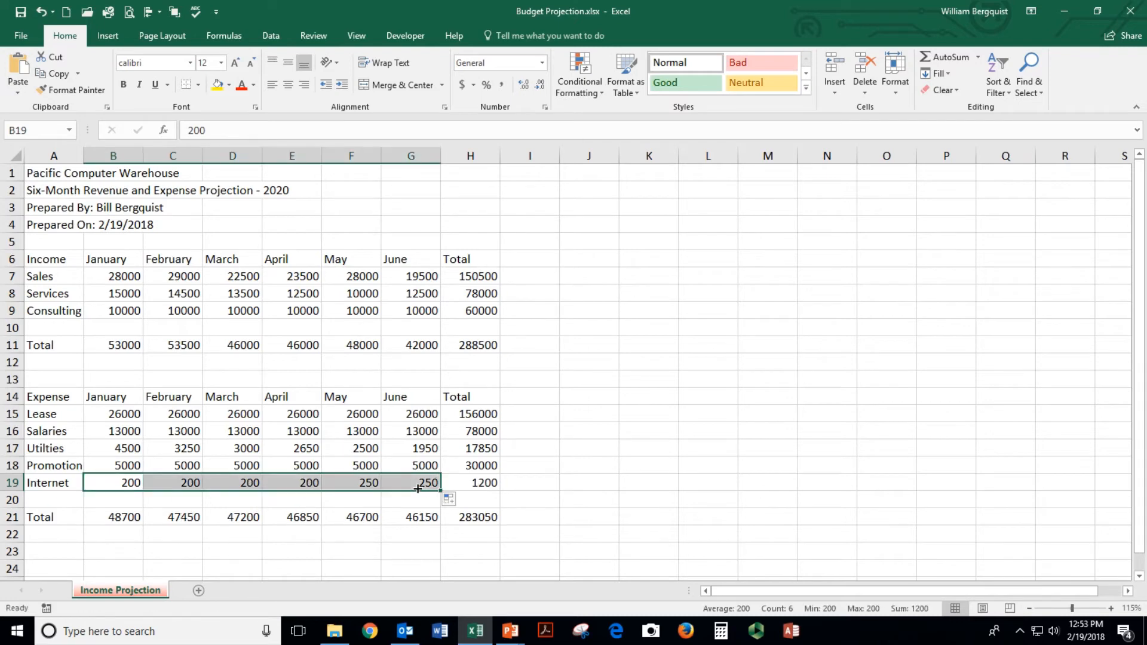
# Verify the Internet total of 1200 and save the workbook
pyautogui.click(494, 482)
pyautogui.click(409, 481)
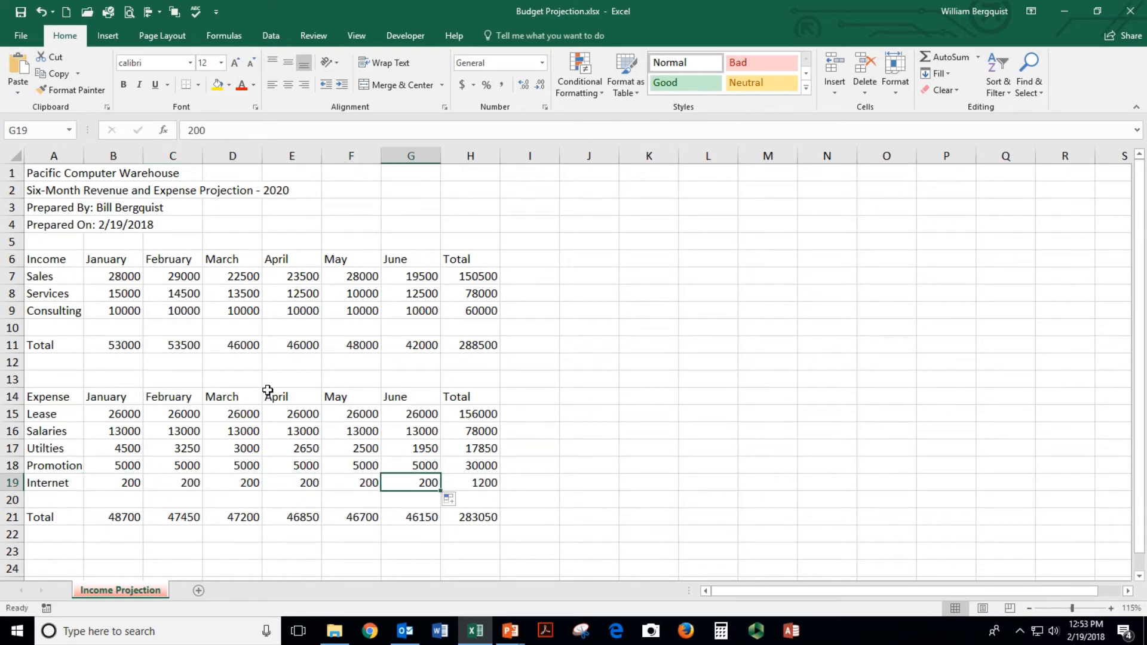
pyautogui.click(251, 381)
pyautogui.click(209, 306)
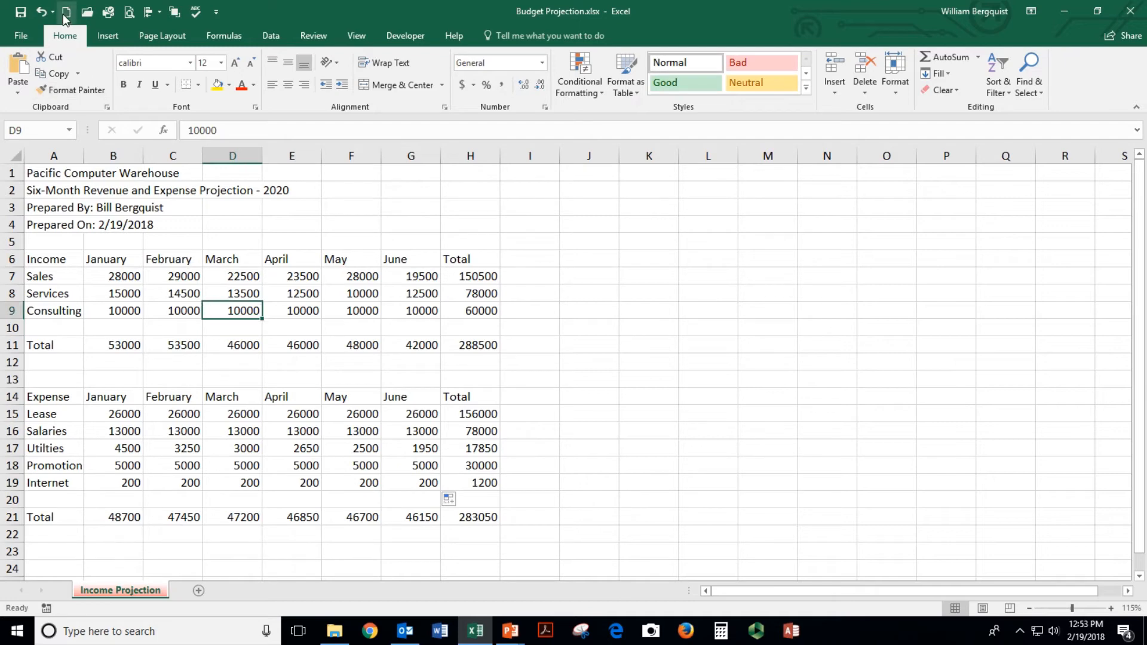
pyautogui.click(21, 13)
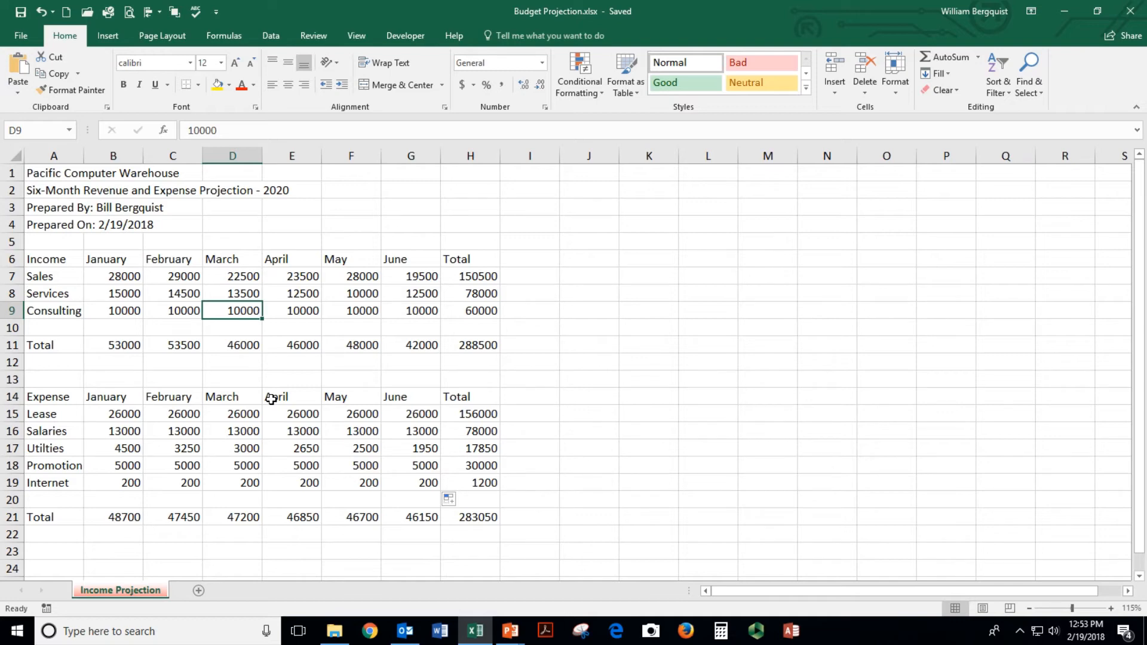
# Enter the label Profit/Loss in cell A24 below the expense totals
pyautogui.scroll(-1, 271, 399)
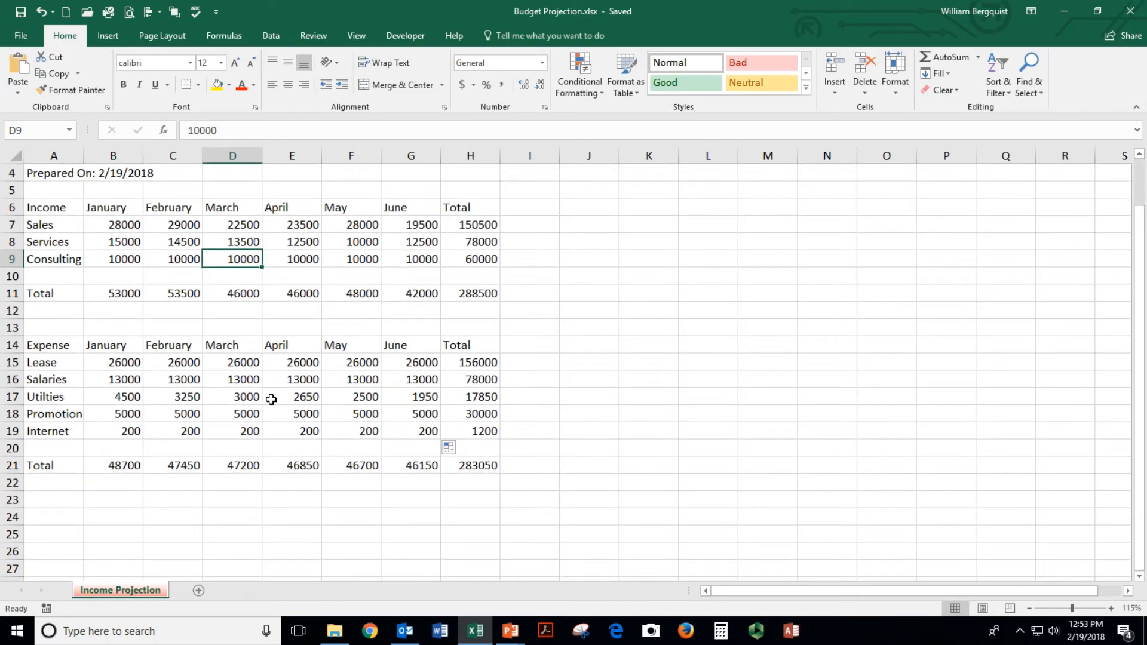
pyautogui.click(36, 516)
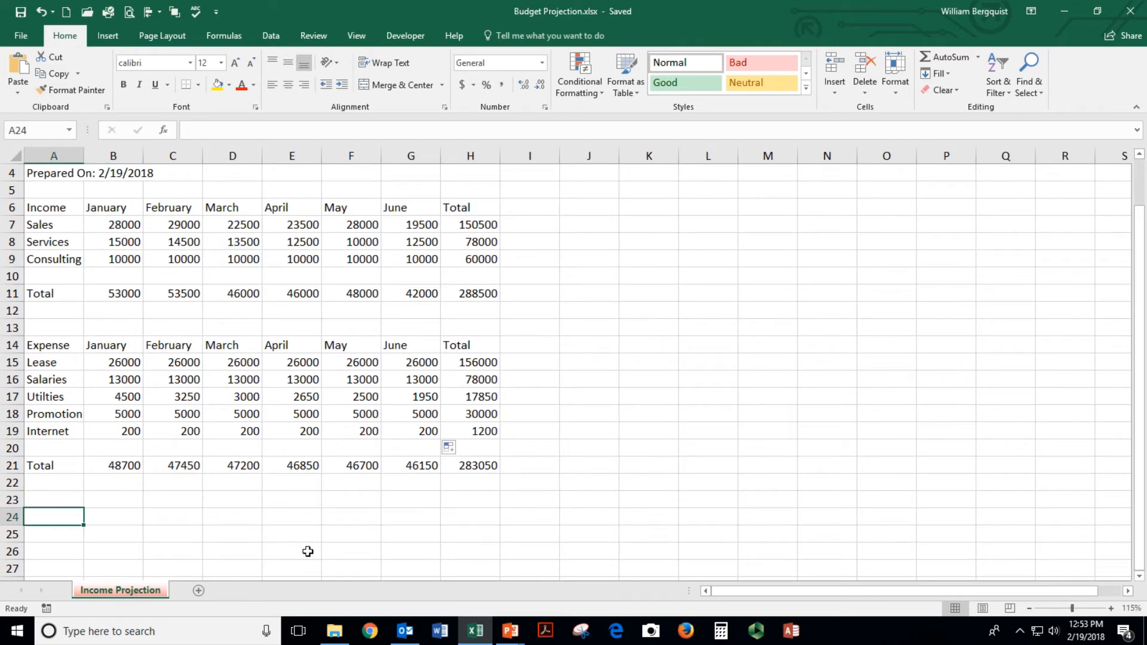
pyautogui.write('Profit/Loss')
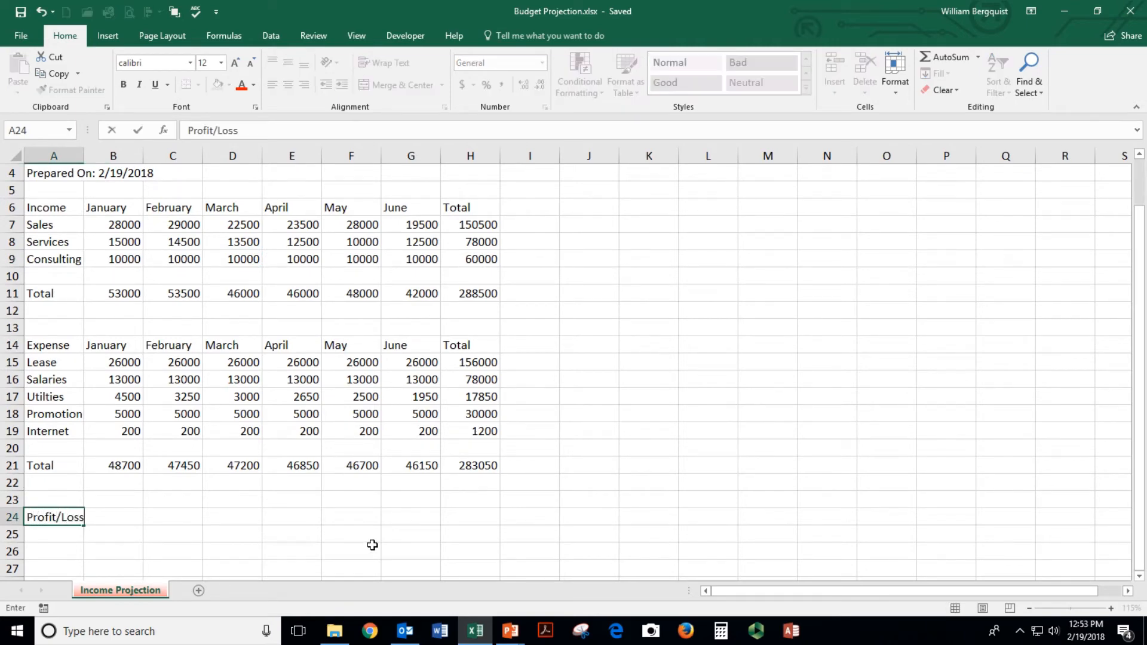
pyautogui.press('Return')
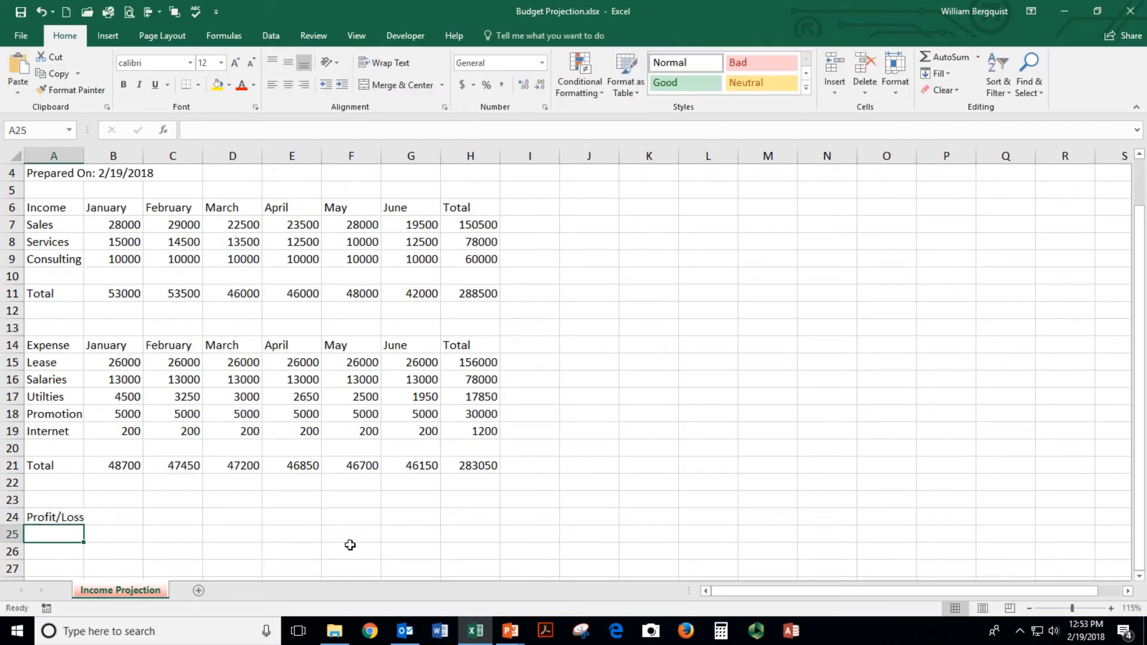
pyautogui.click(95, 519)
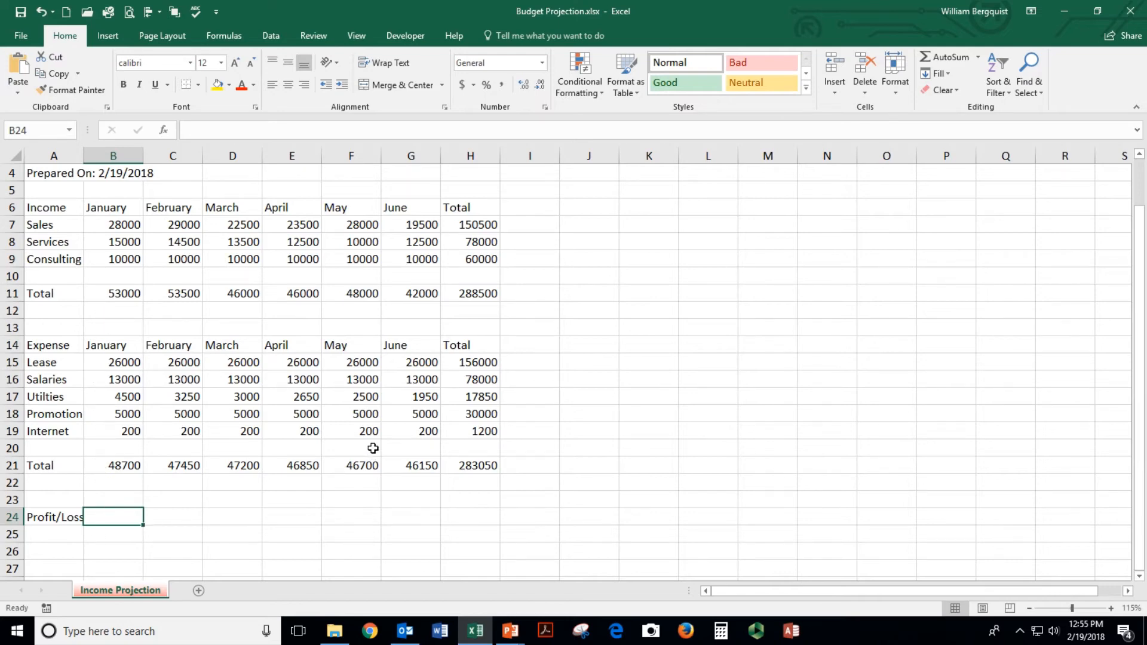
# Enter =B11-B21 in B24, giving January's Profit/Loss of 4300
pyautogui.write('=')
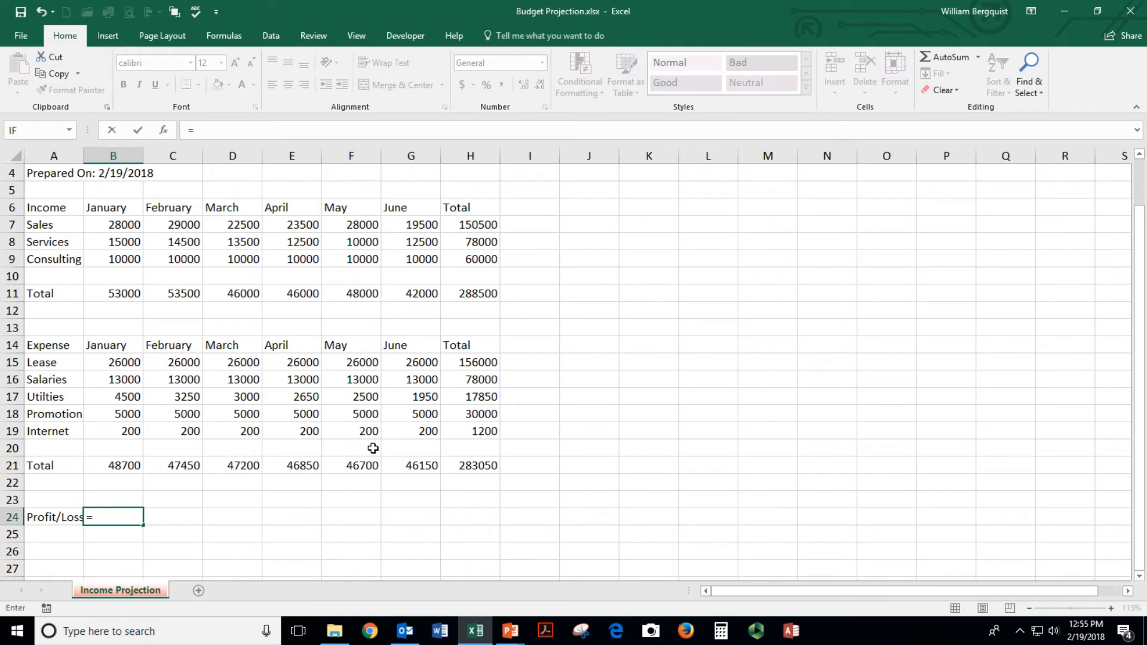
pyautogui.write('b11')
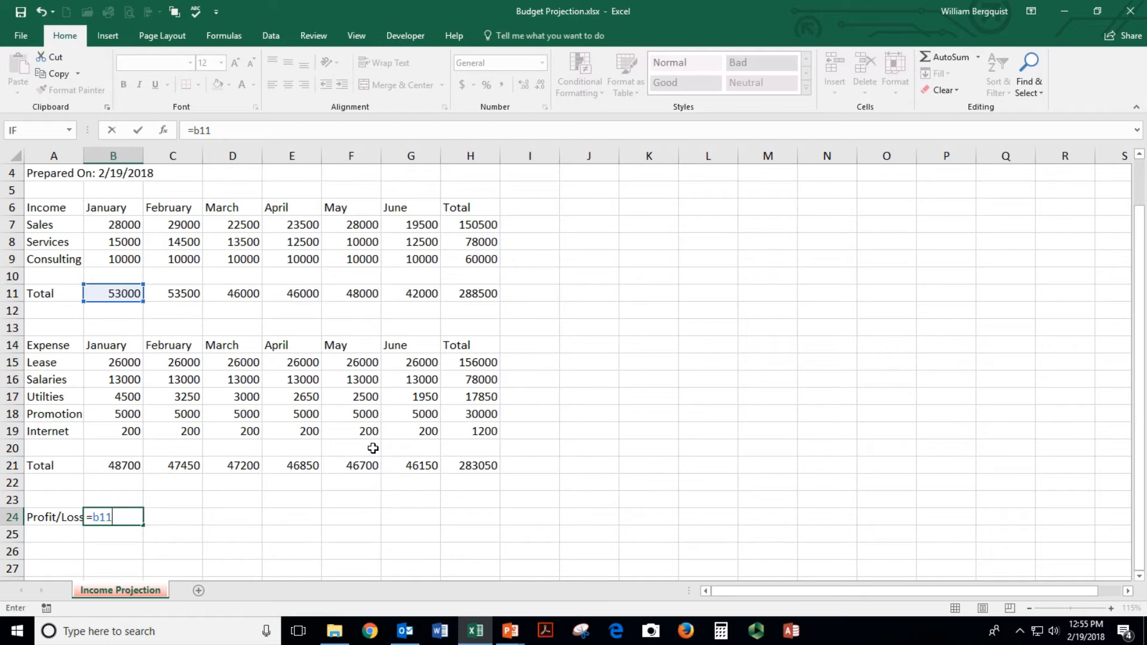
pyautogui.write('-b')
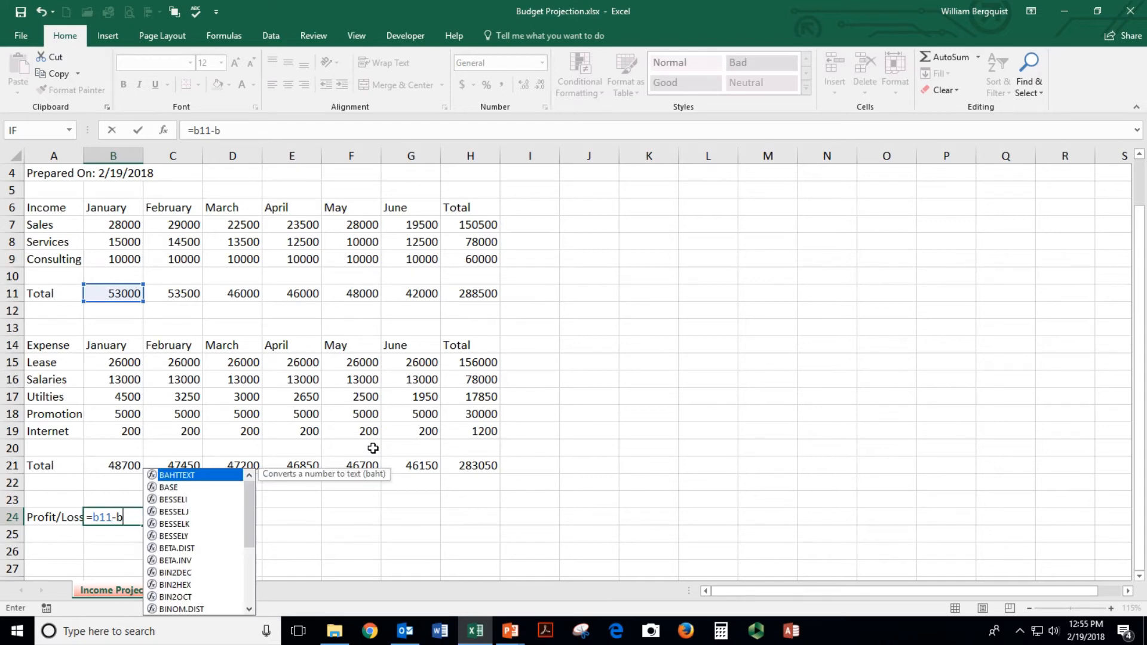
pyautogui.write('21')
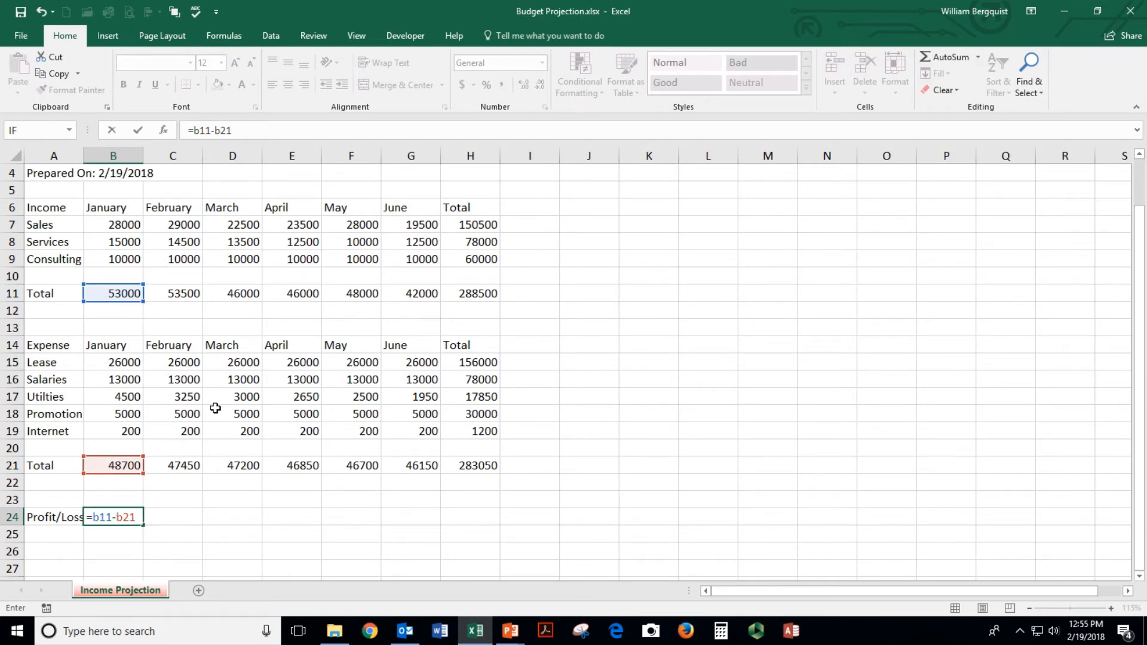
pyautogui.press('Return')
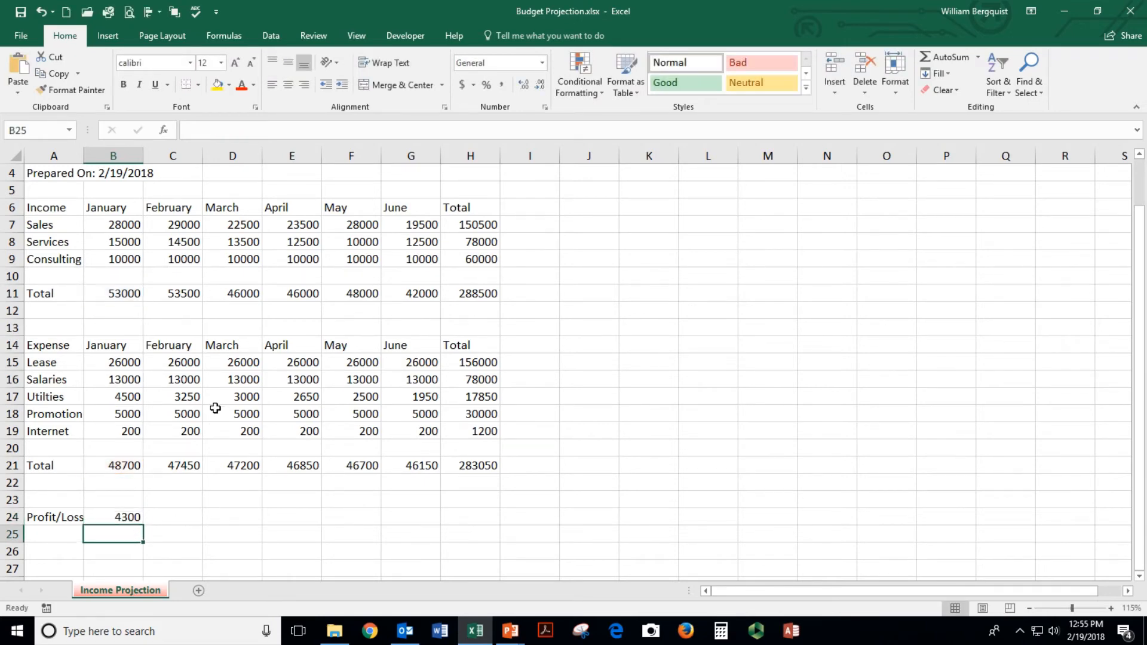
pyautogui.click(137, 511)
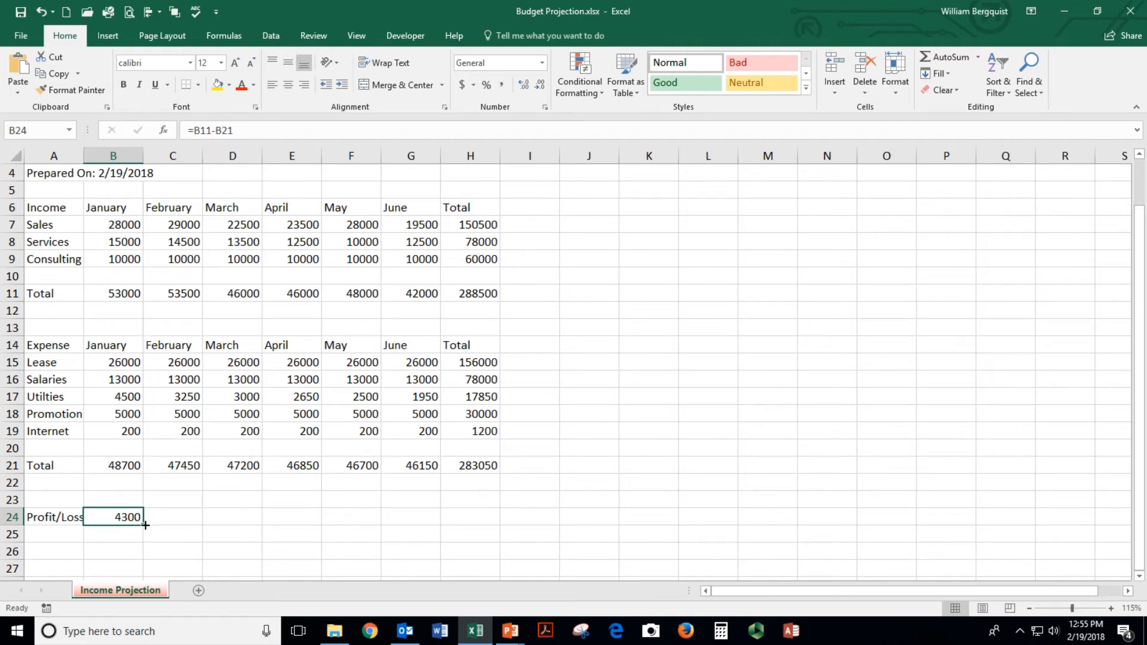
# Copy the Profit/Loss formula across to H24 and check each month's result
pyautogui.moveTo(143, 525); pyautogui.dragTo(499, 531)
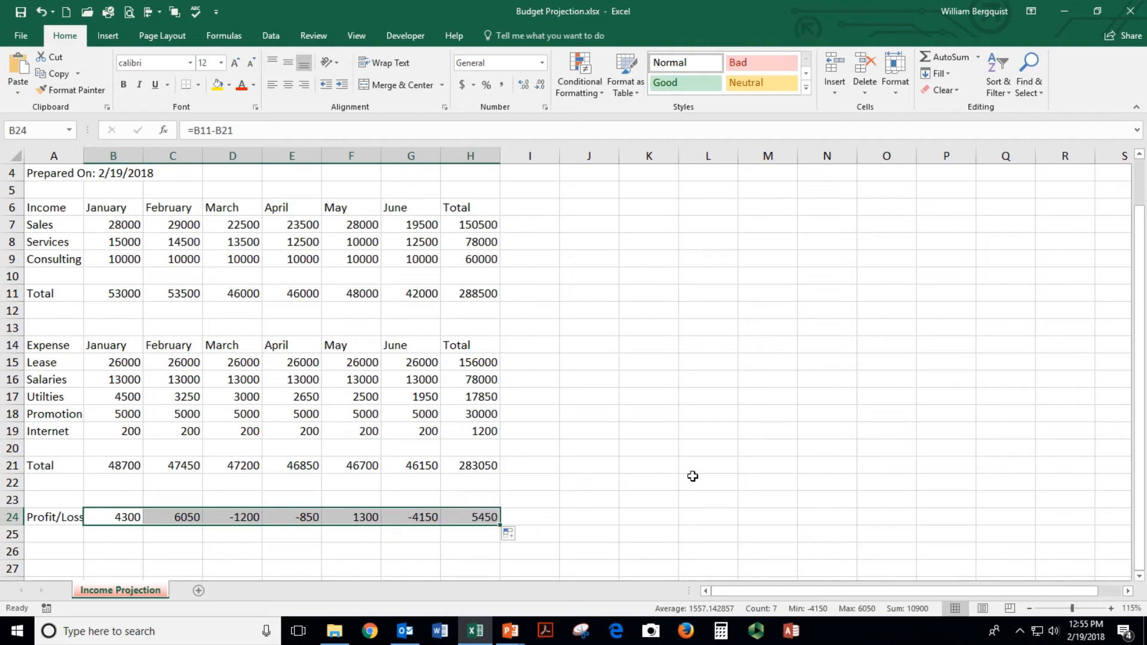
pyautogui.click(143, 517)
pyautogui.click(248, 516)
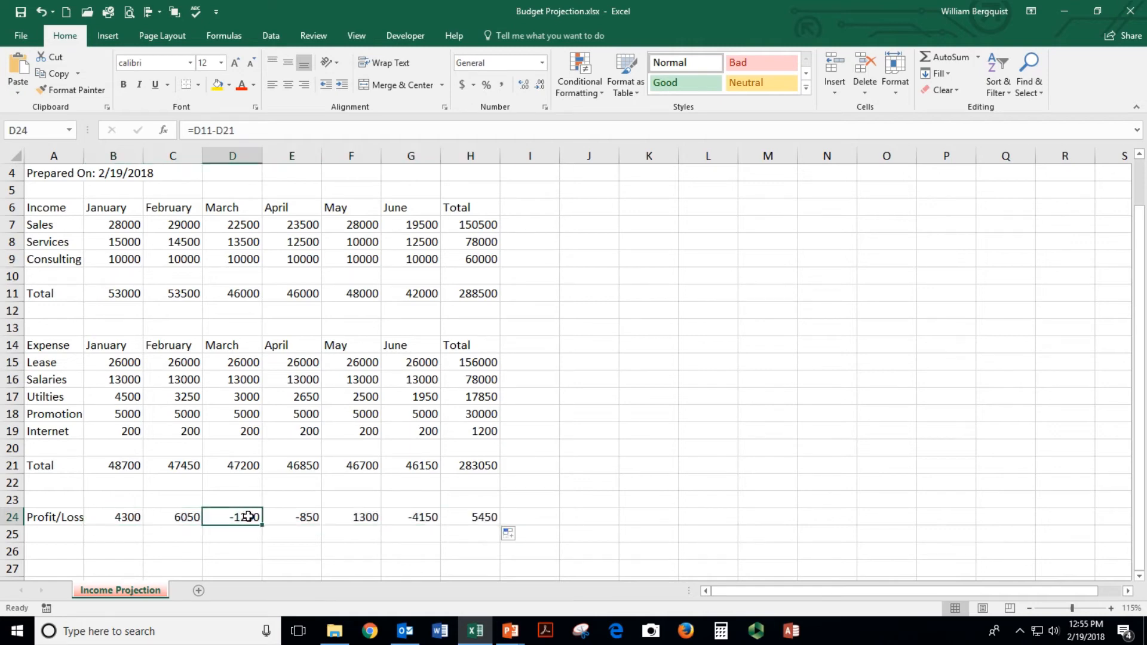
pyautogui.click(305, 517)
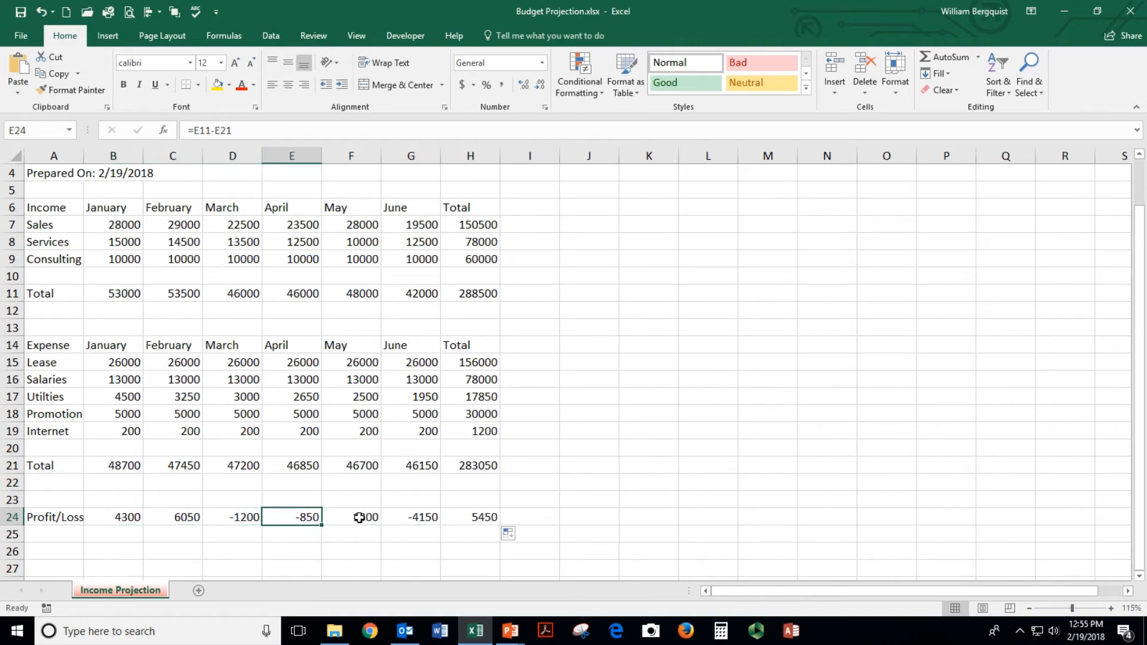
pyautogui.click(237, 517)
pyautogui.click(378, 516)
pyautogui.click(422, 517)
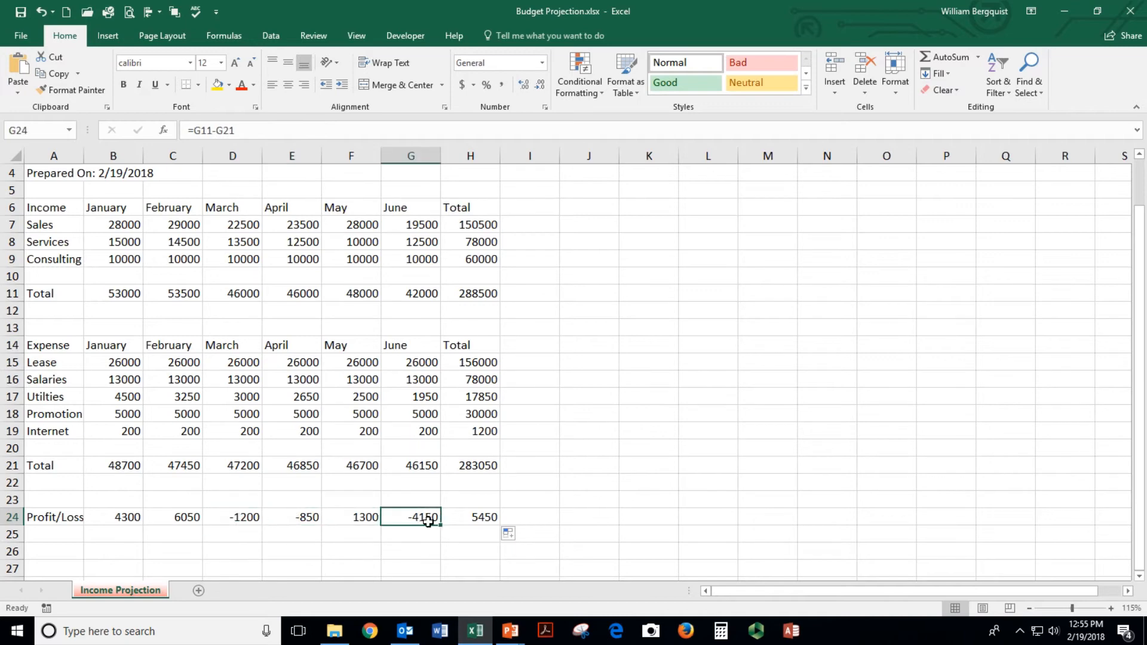
pyautogui.click(480, 515)
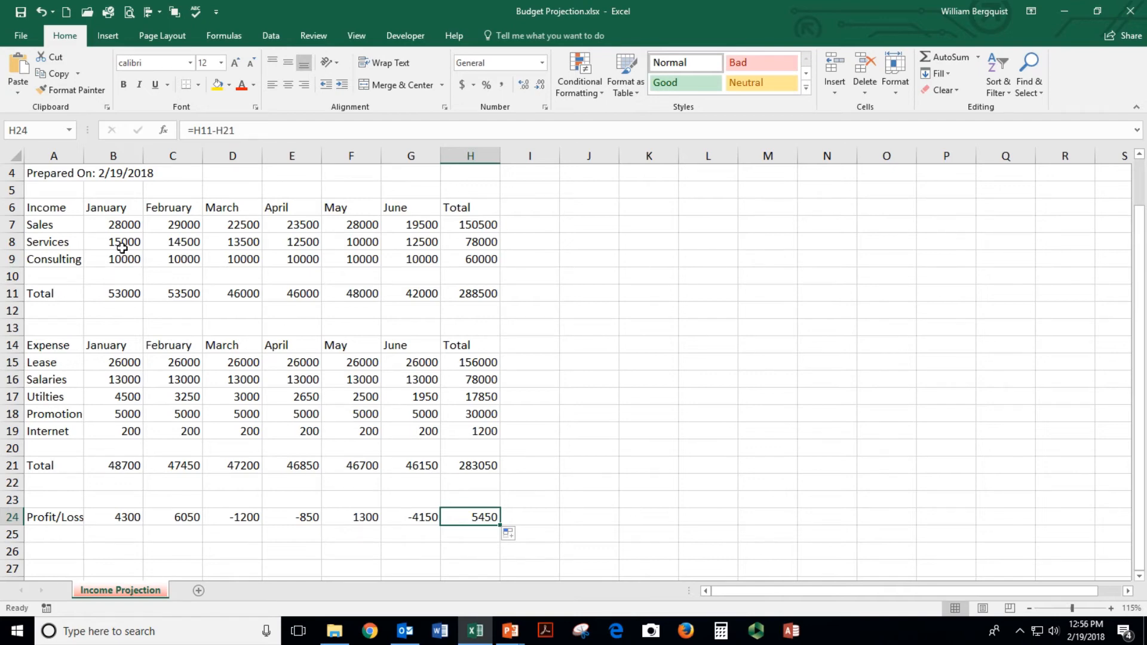
# Save the workbook and select the Profit/Loss results in B24:H24
pyautogui.scroll(1, 128, 246)
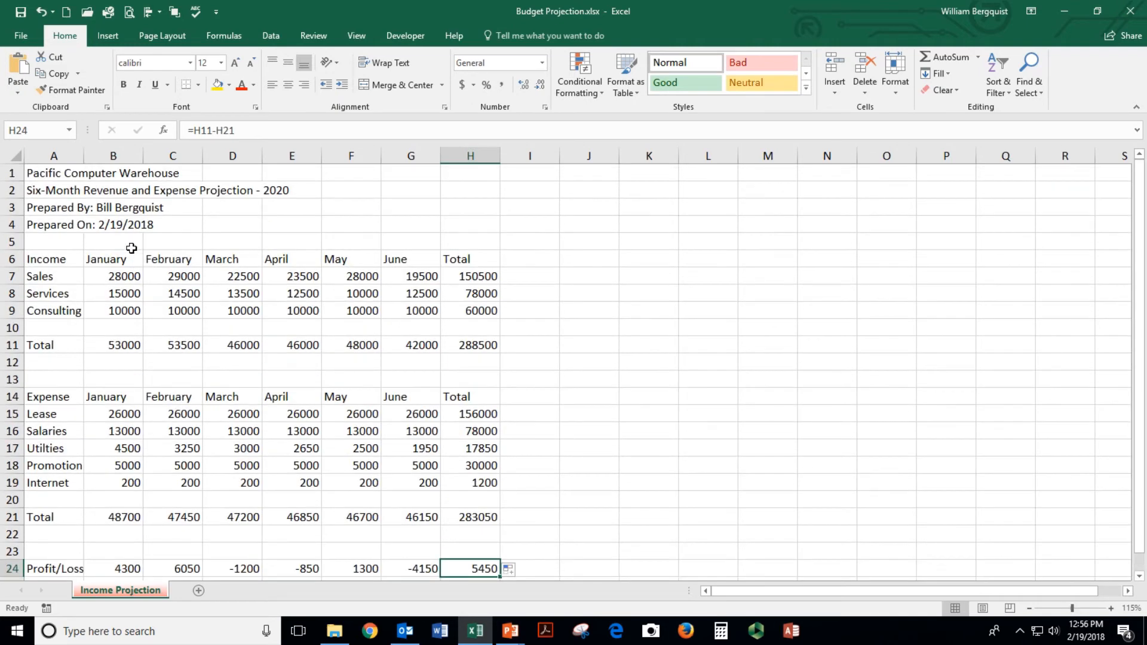
pyautogui.click(21, 12)
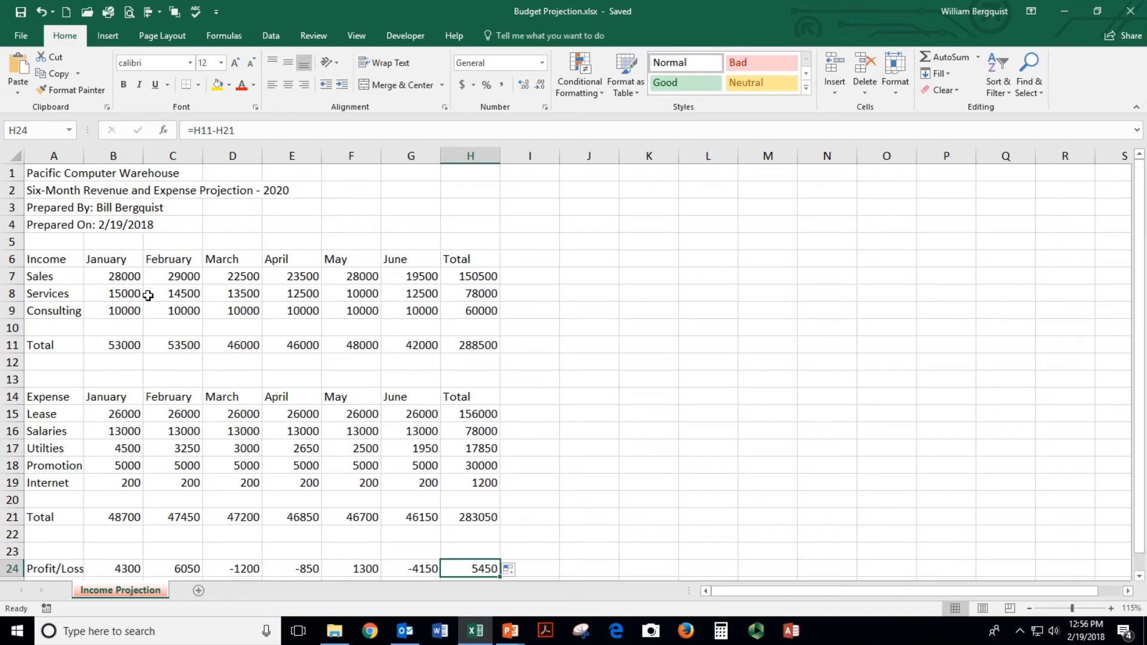
pyautogui.scroll(-1, 184, 533)
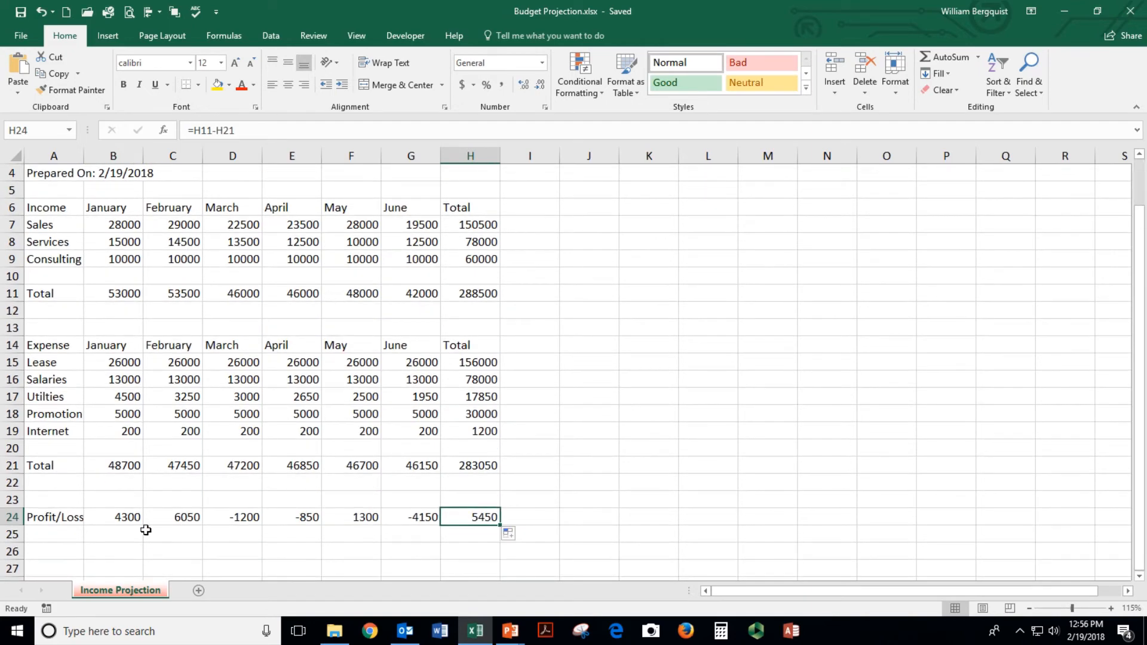
pyautogui.moveTo(114, 515); pyautogui.dragTo(465, 519)
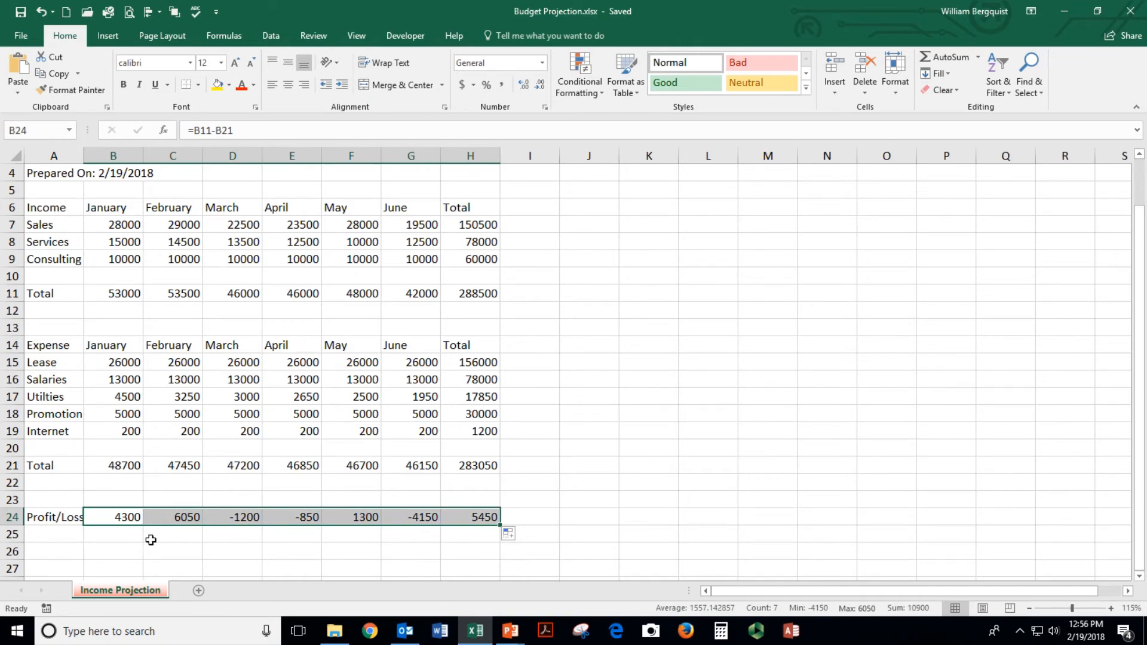
pyautogui.scroll(1, 151, 539)
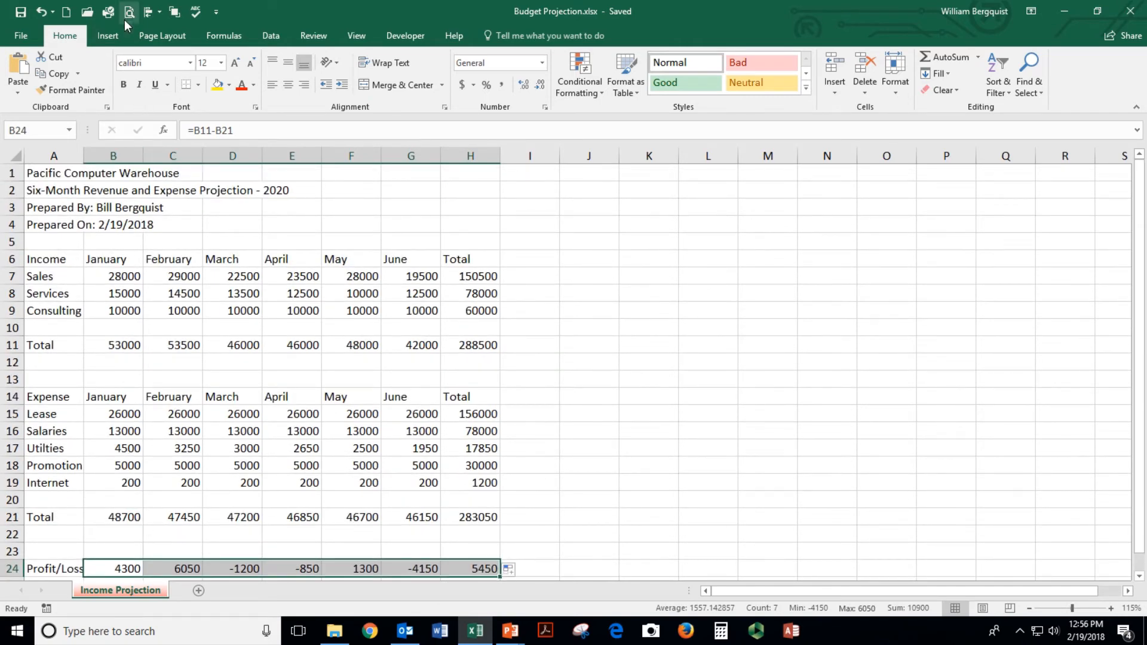
# Check the Print preview shows the whole budget on one page, then return to the Income Projection sheet
pyautogui.click(21, 37)
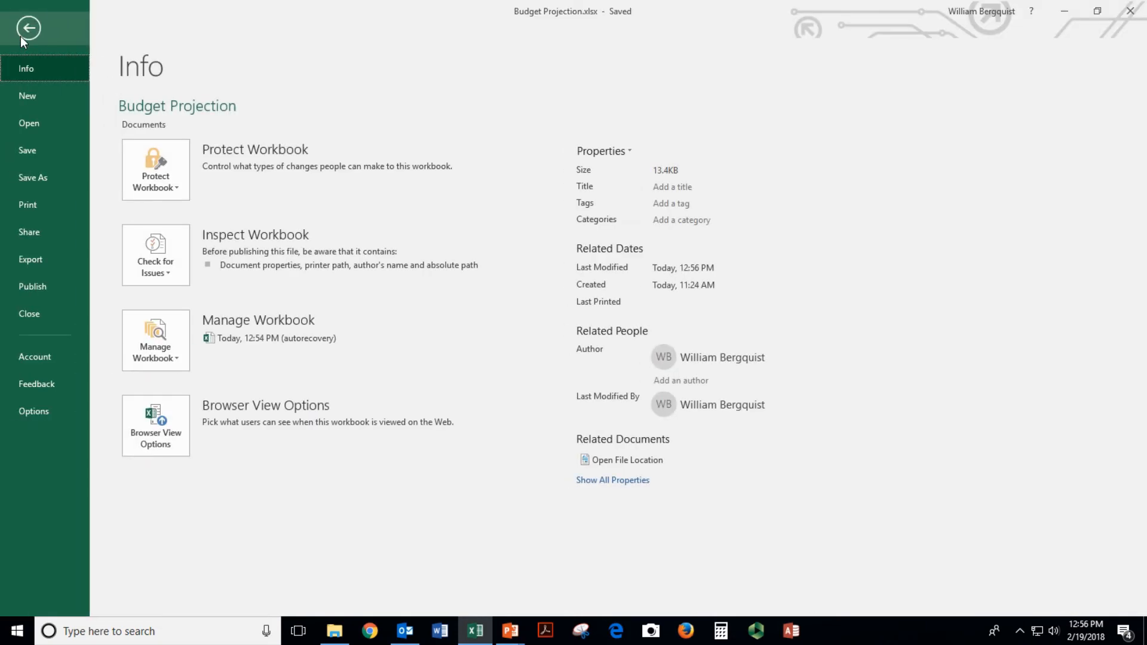
pyautogui.click(33, 206)
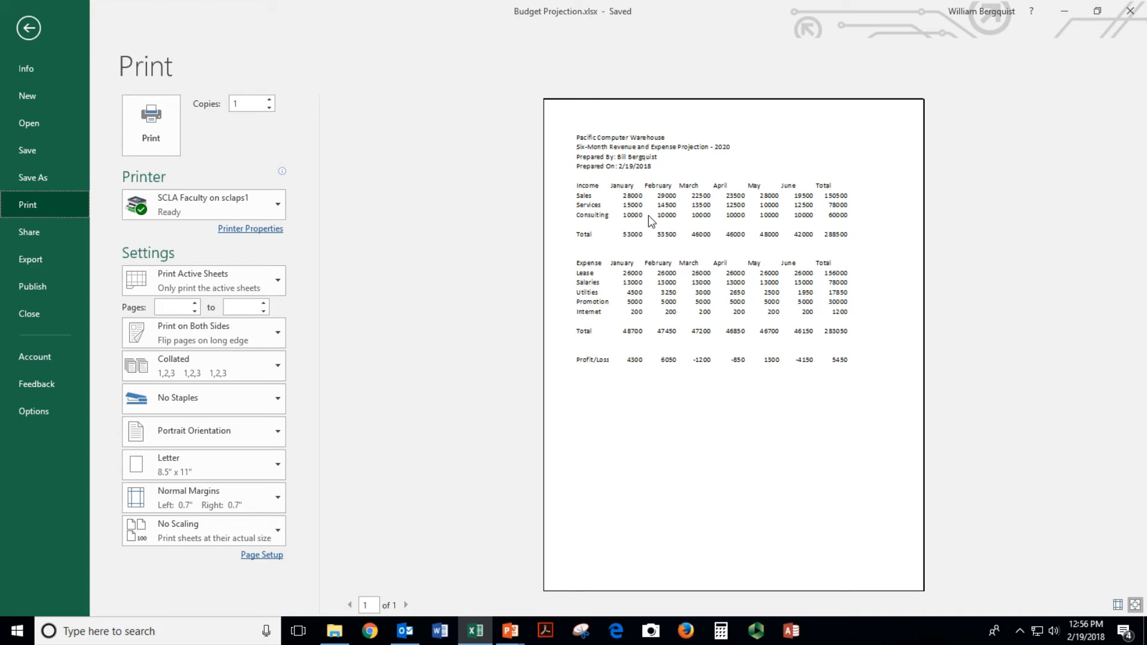
pyautogui.press('Escape')
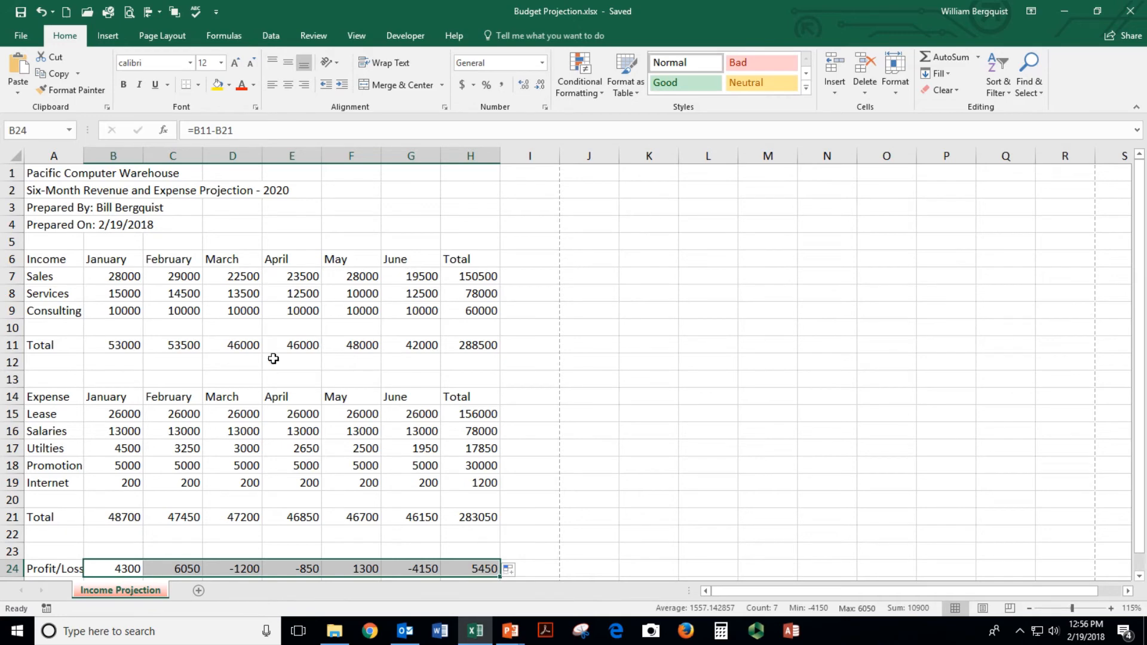
# Check the January through May total formulas in the Total row
pyautogui.click(134, 345)
pyautogui.click(162, 345)
pyautogui.click(222, 347)
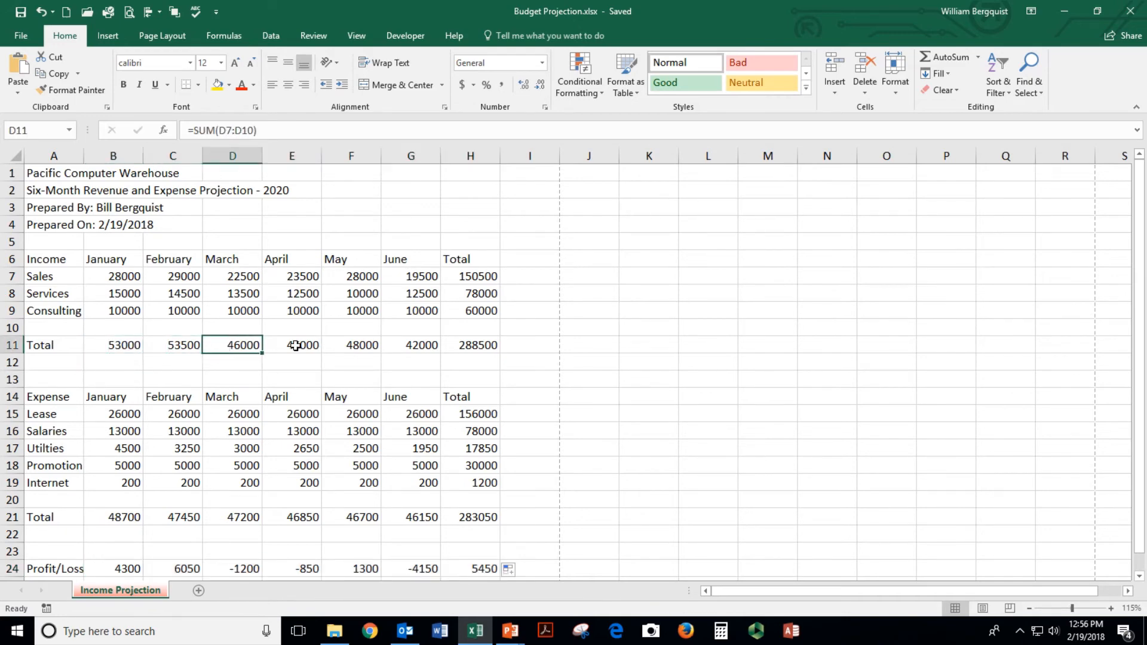
pyautogui.click(301, 346)
pyautogui.click(354, 346)
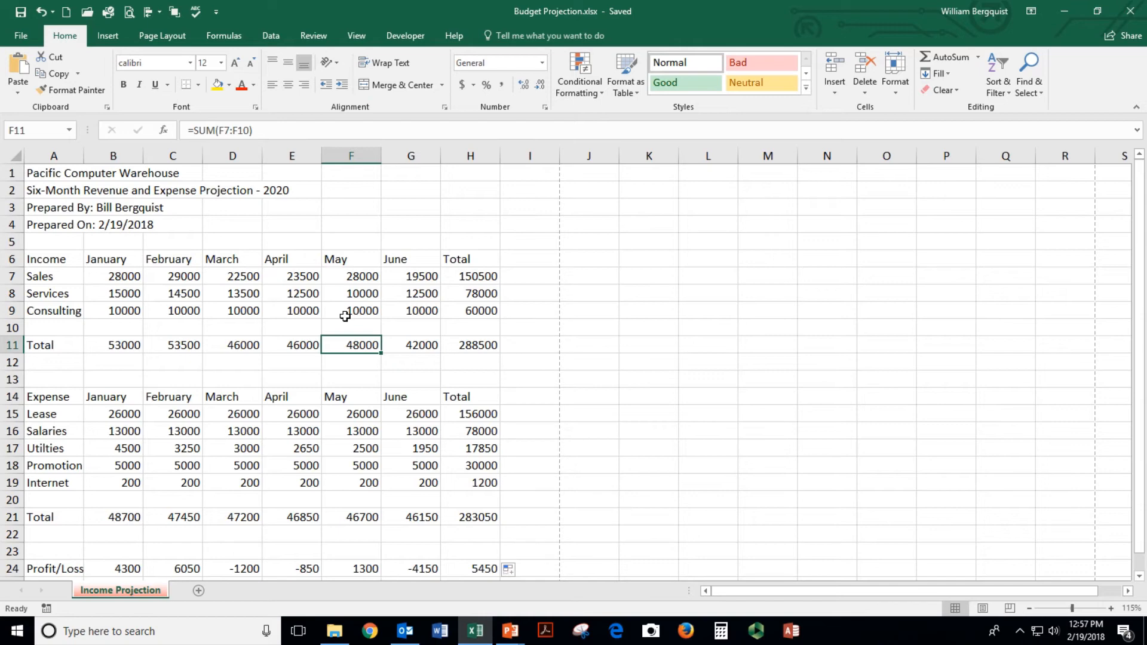
# Preview the printed sheet twice, returning to the worksheet each time
pyautogui.click(129, 11)
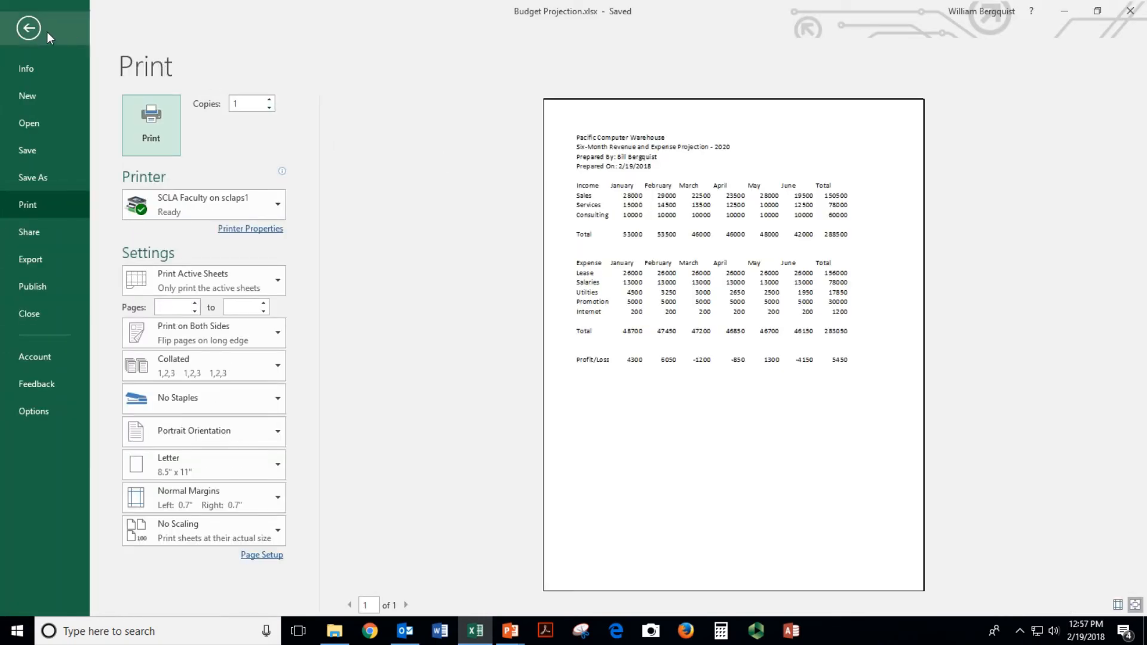
pyautogui.click(28, 28)
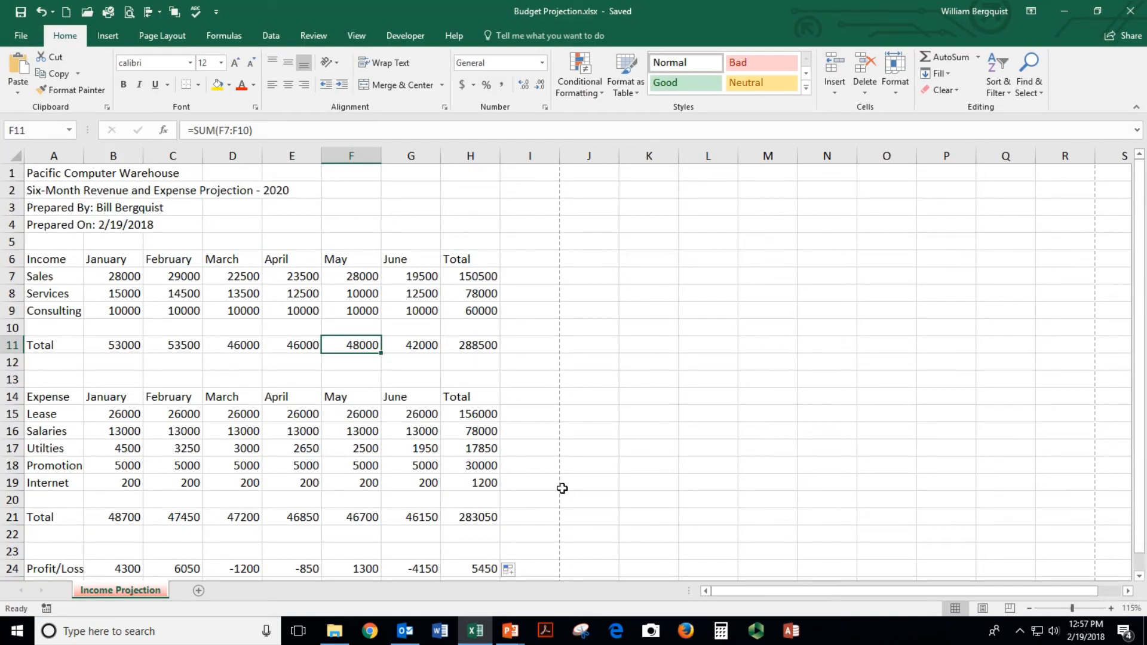
pyautogui.click(587, 275)
pyautogui.click(637, 280)
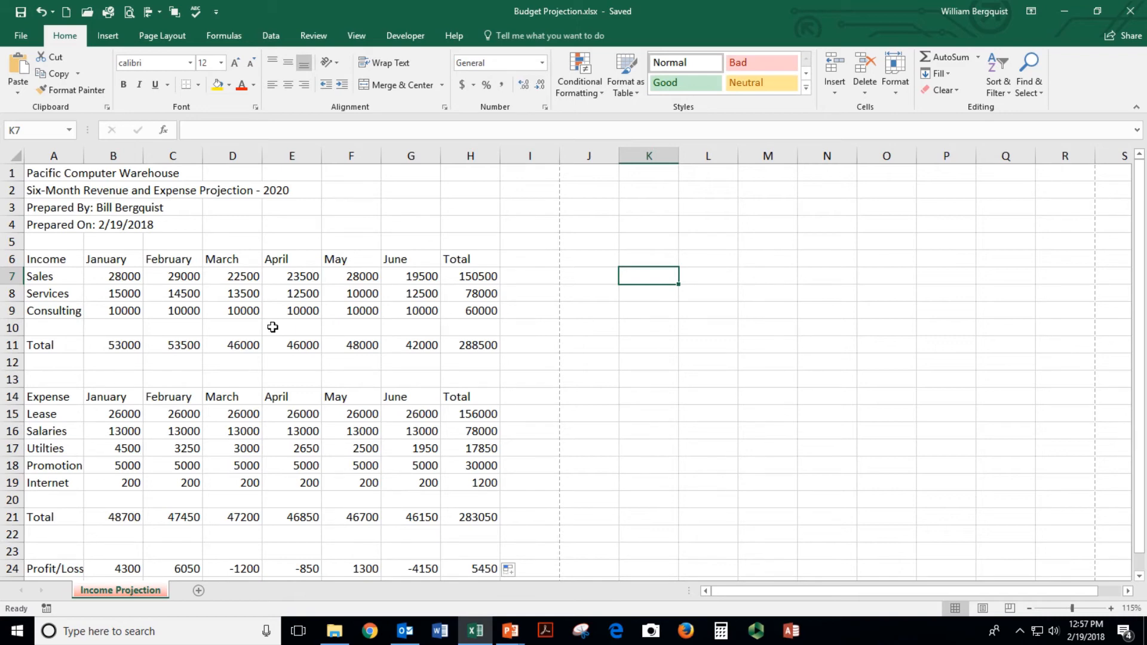
pyautogui.click(127, 14)
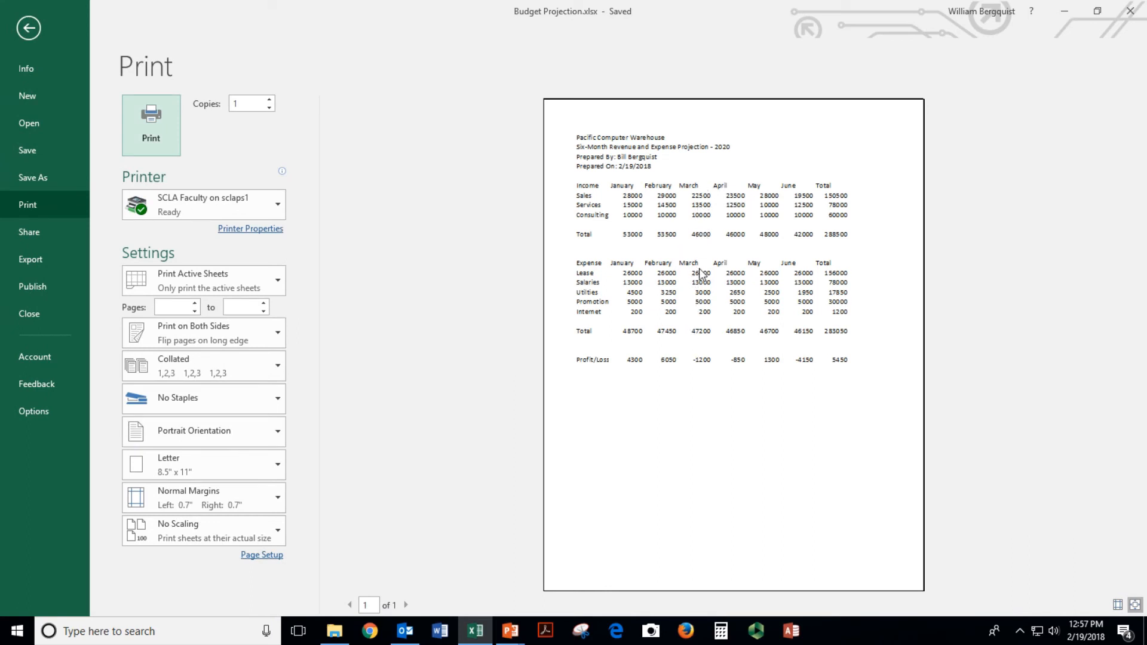
pyautogui.click(29, 28)
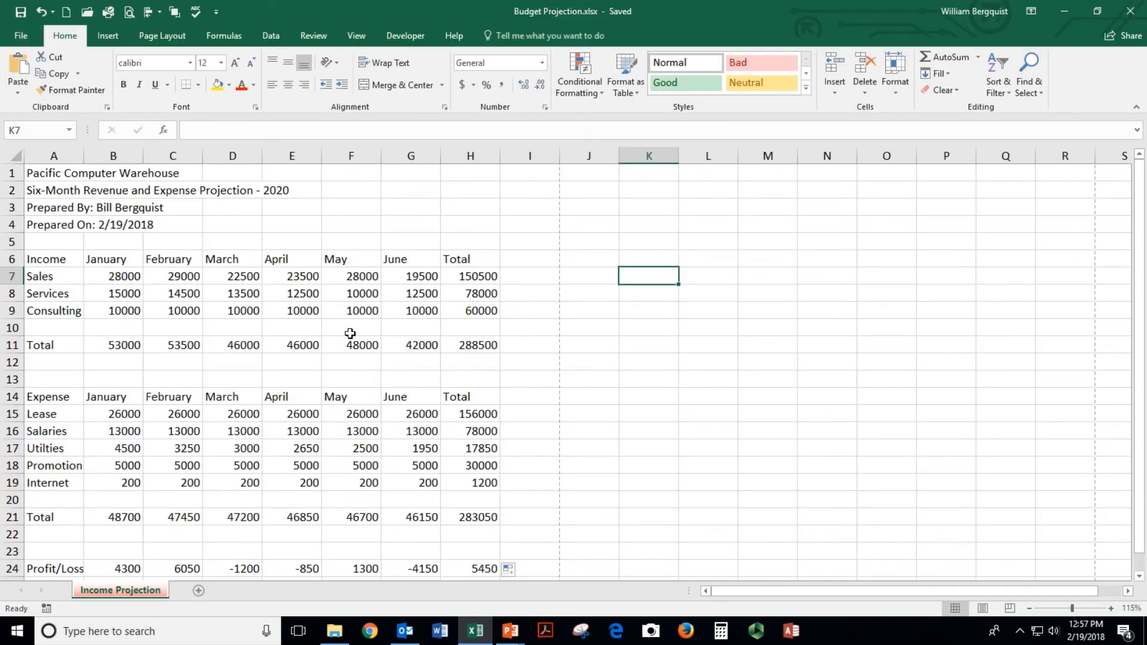
# Select columns A through G in turn to inspect the table's columns
pyautogui.click(49, 170)
pyautogui.click(67, 153)
pyautogui.click(125, 155)
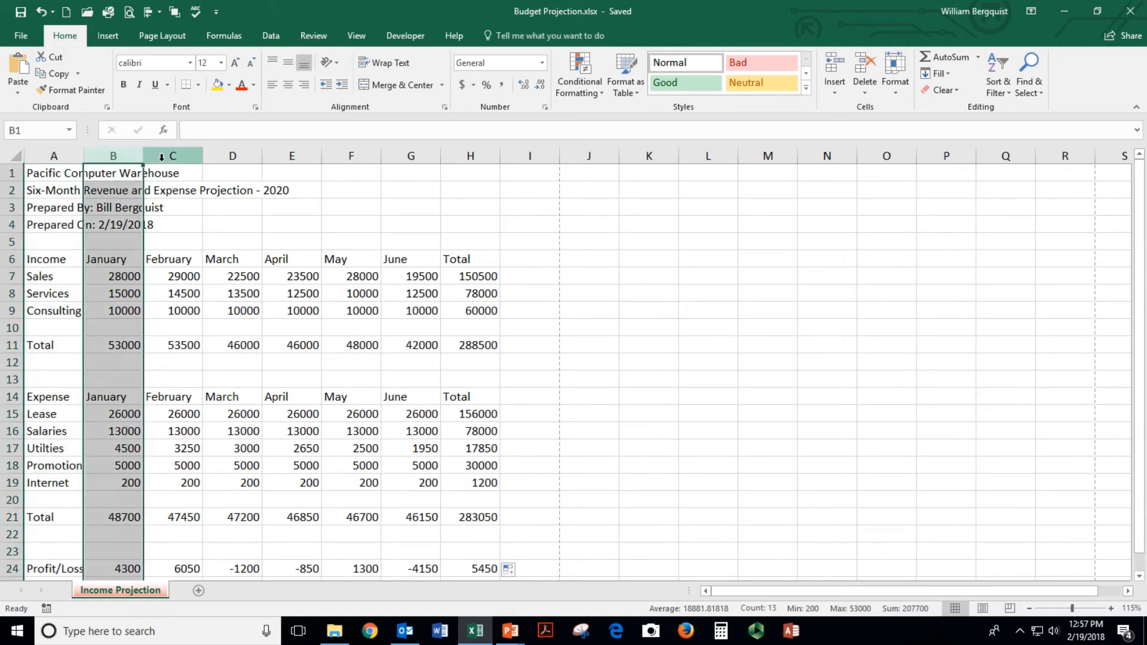
pyautogui.click(185, 155)
pyautogui.click(245, 155)
pyautogui.click(295, 155)
pyautogui.click(356, 155)
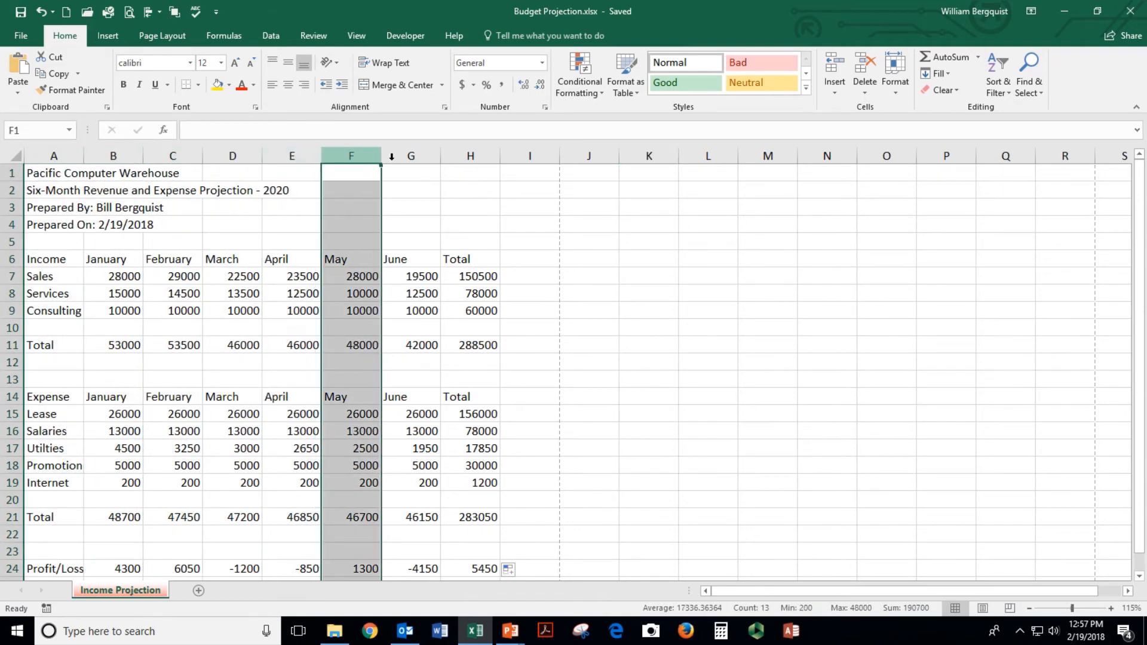
pyautogui.click(406, 156)
pyautogui.click(352, 292)
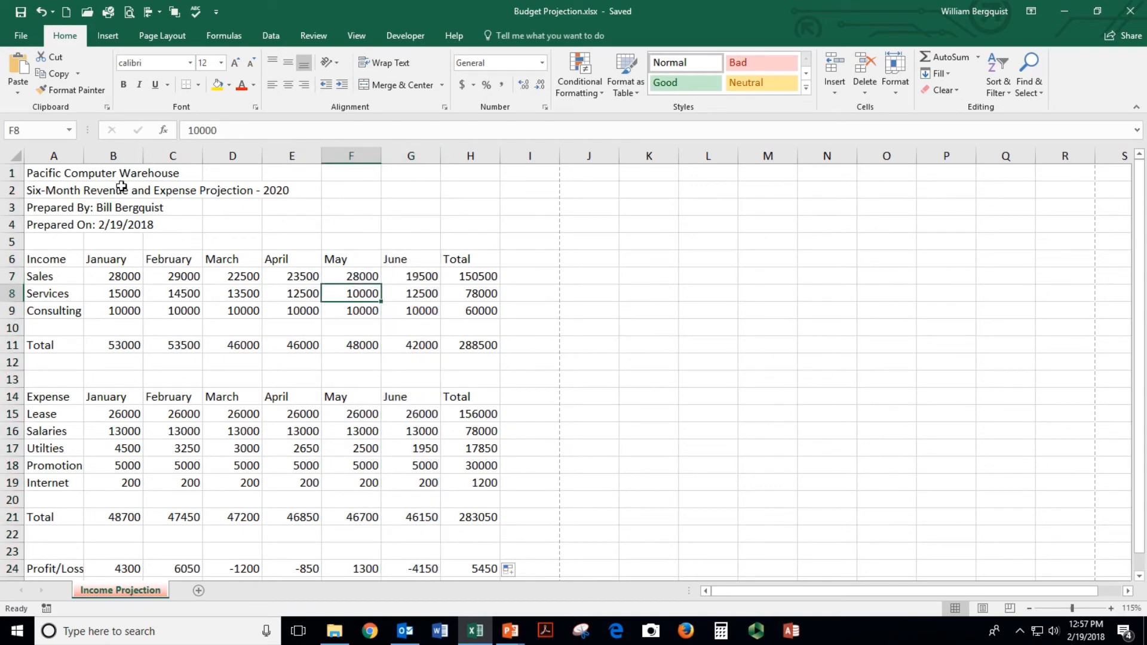
# Widen column A to about 12.13 so Consulting and Profit/Loss labels fit
pyautogui.moveTo(80, 158); pyautogui.dragTo(108, 157)
pyautogui.click(112, 228)
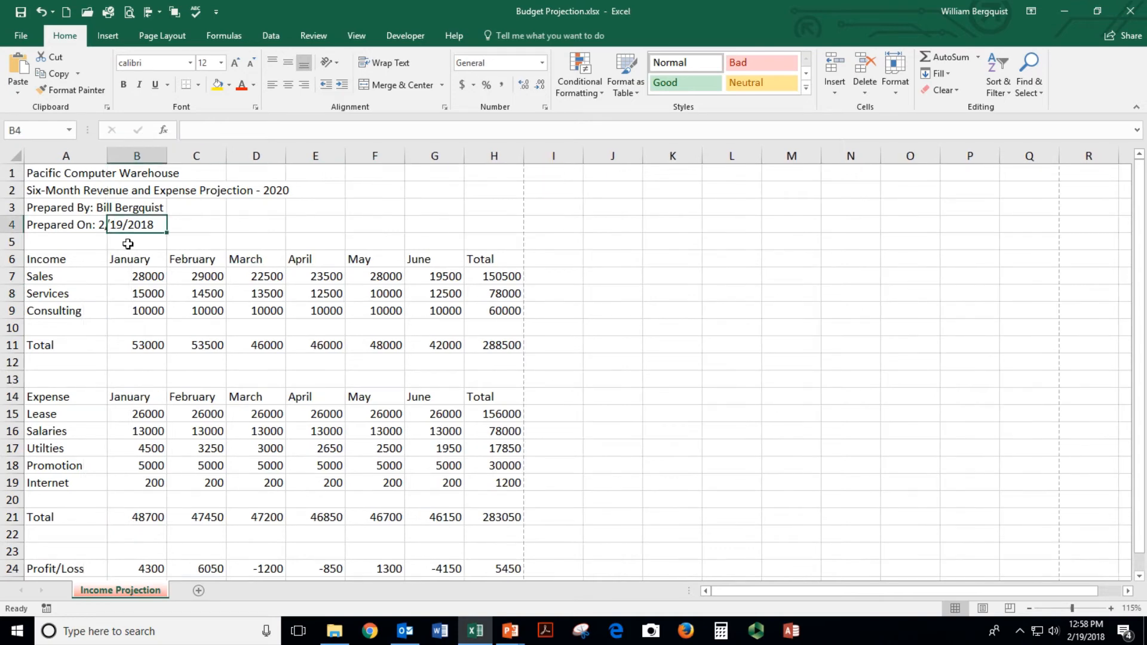
pyautogui.click(148, 257)
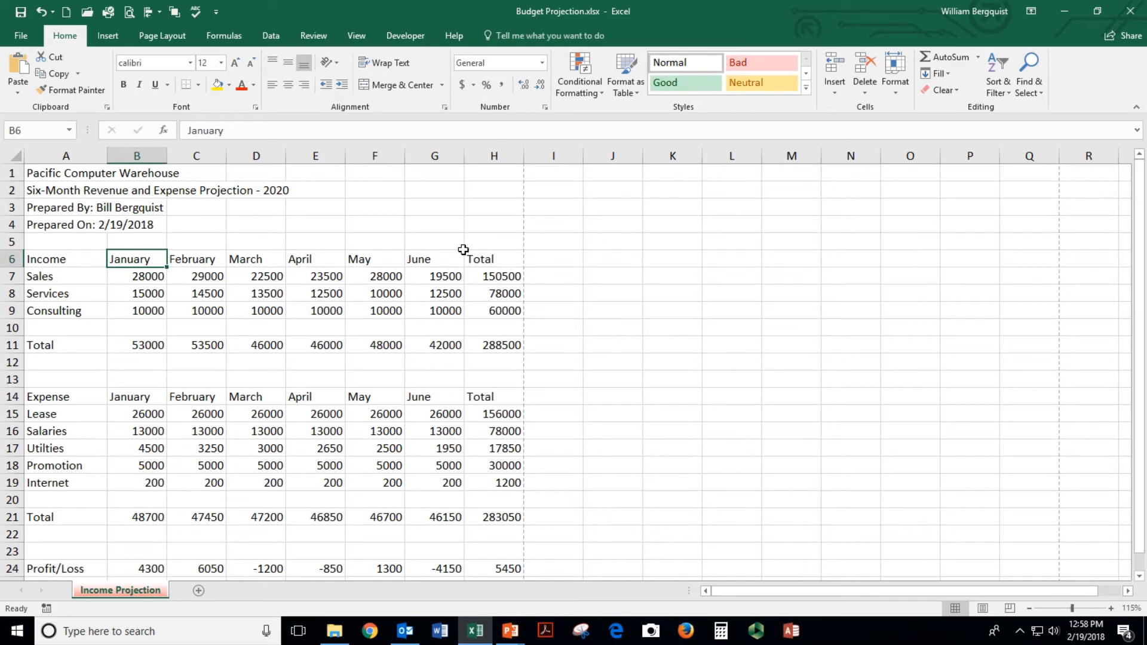
# Set columns B through H, via B5:H5, to a uniform column width of 10
pyautogui.click(124, 242)
pyautogui.moveTo(157, 240); pyautogui.dragTo(470, 242)
pyautogui.click(901, 92)
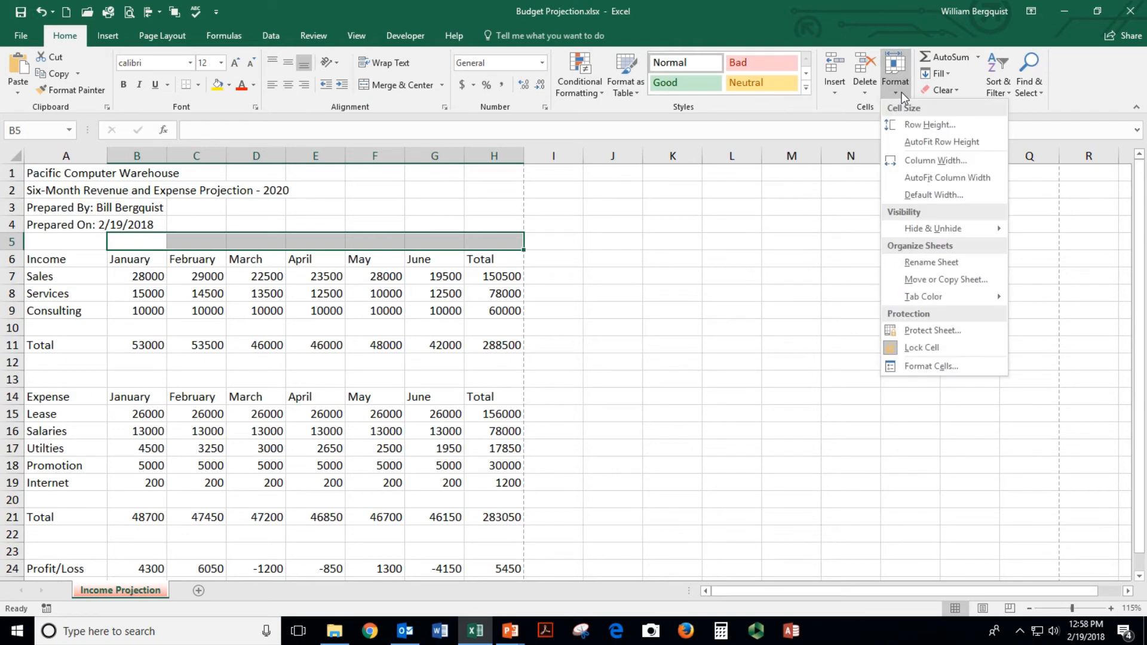
pyautogui.click(928, 160)
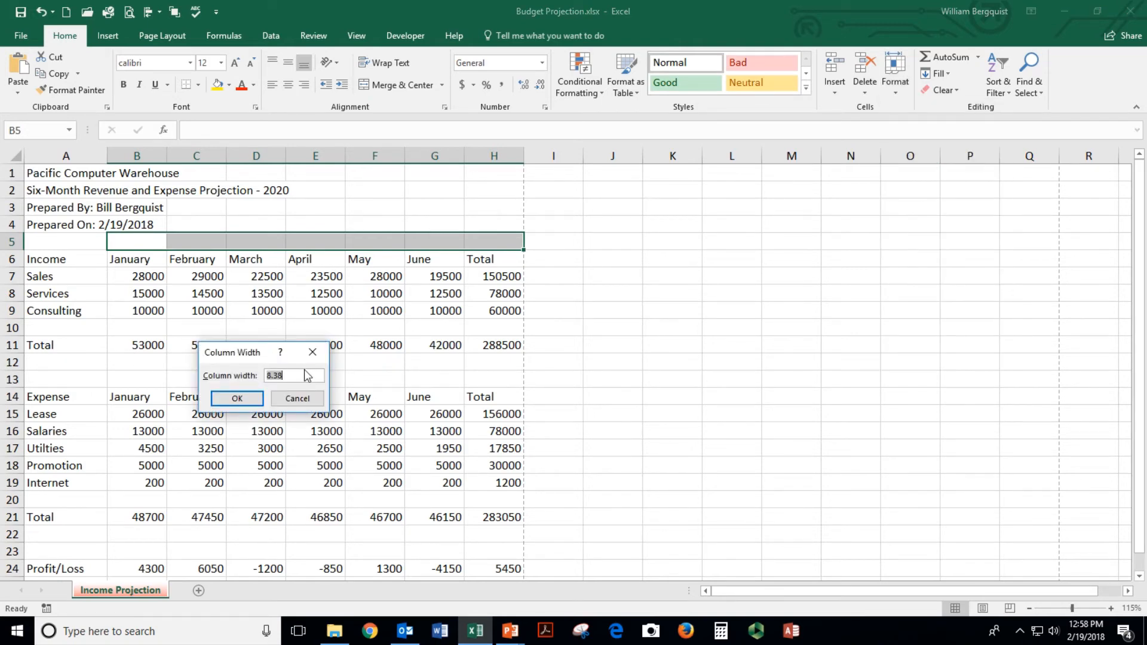
pyautogui.press('Return')
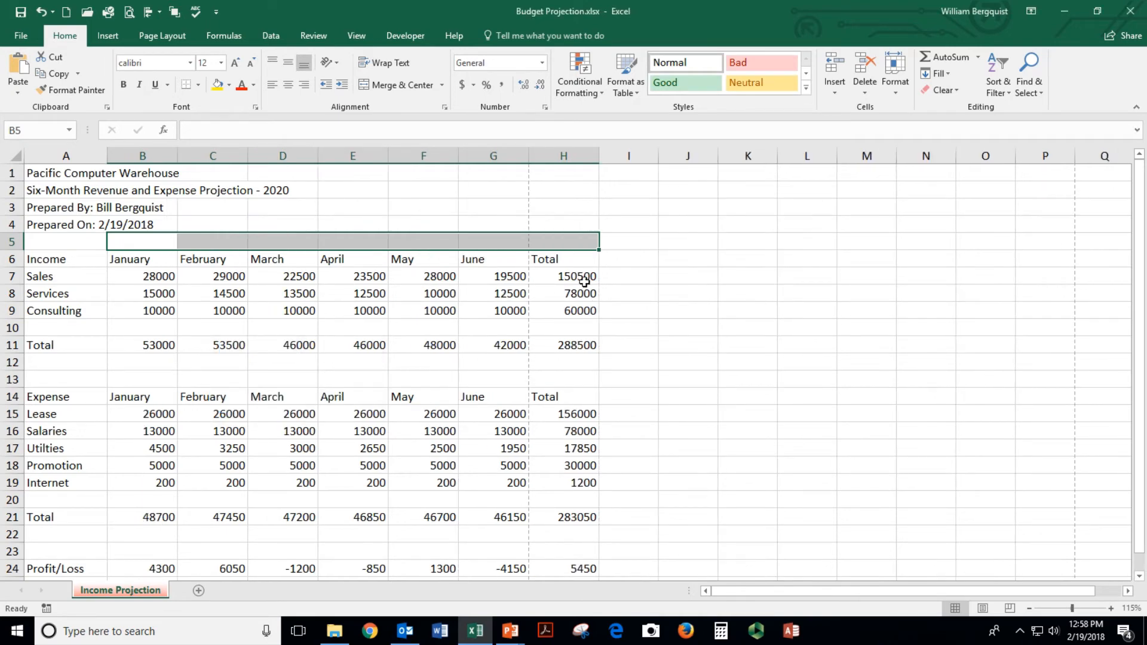
pyautogui.click(491, 298)
pyautogui.click(548, 294)
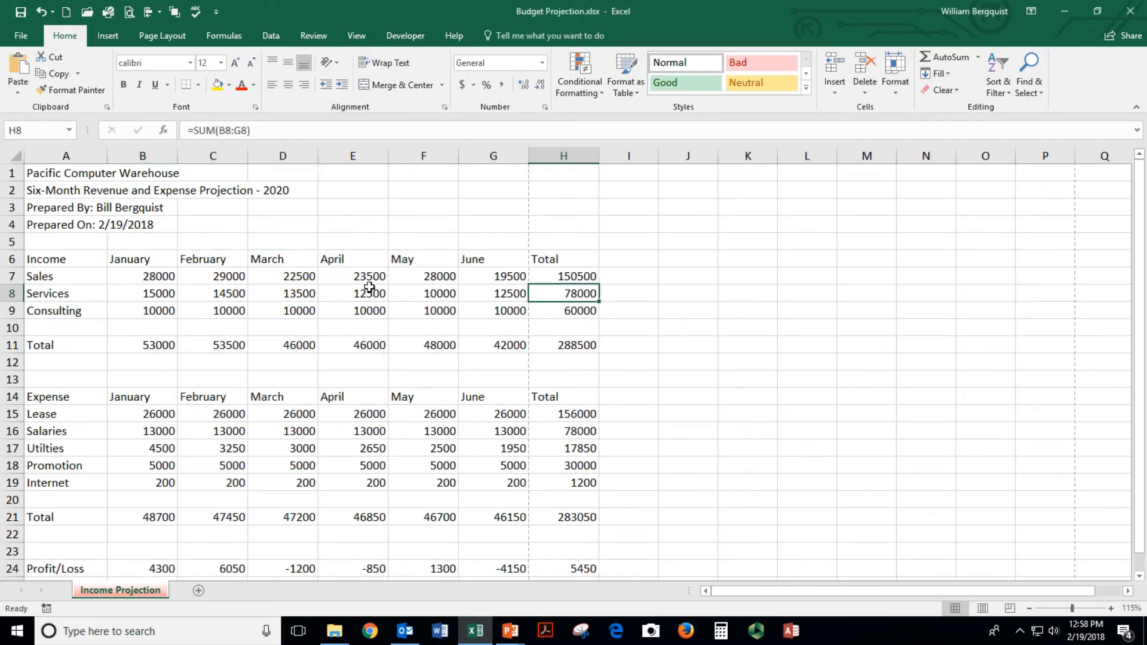
# Switch the page orientation to landscape
pyautogui.click(142, 274)
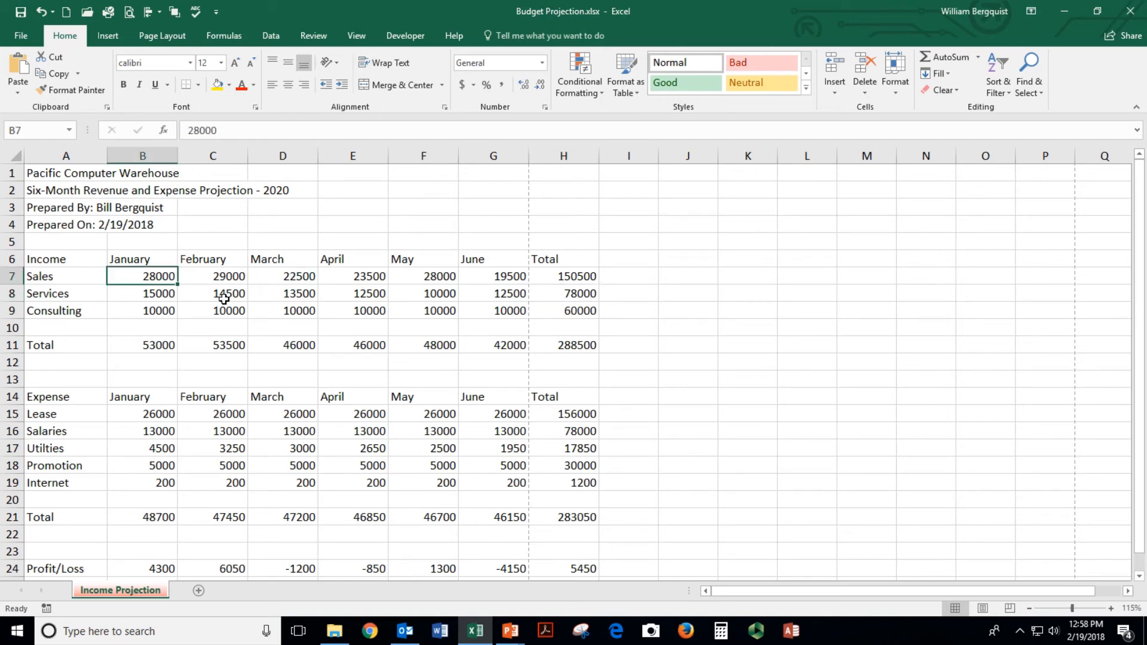
pyautogui.click(162, 37)
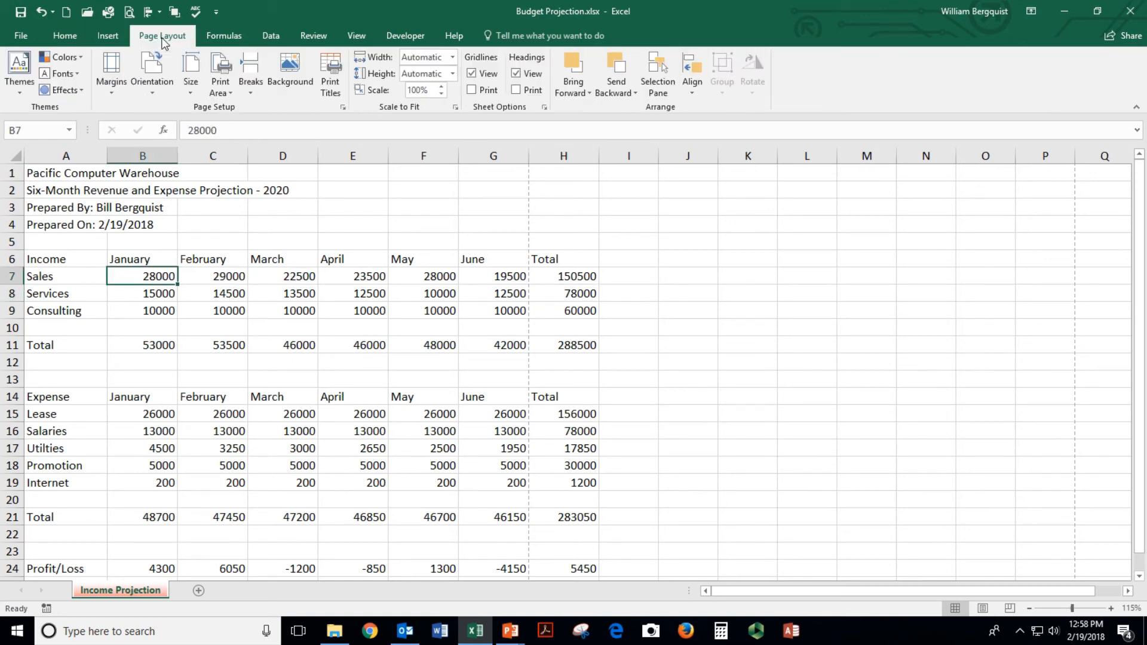
pyautogui.click(154, 88)
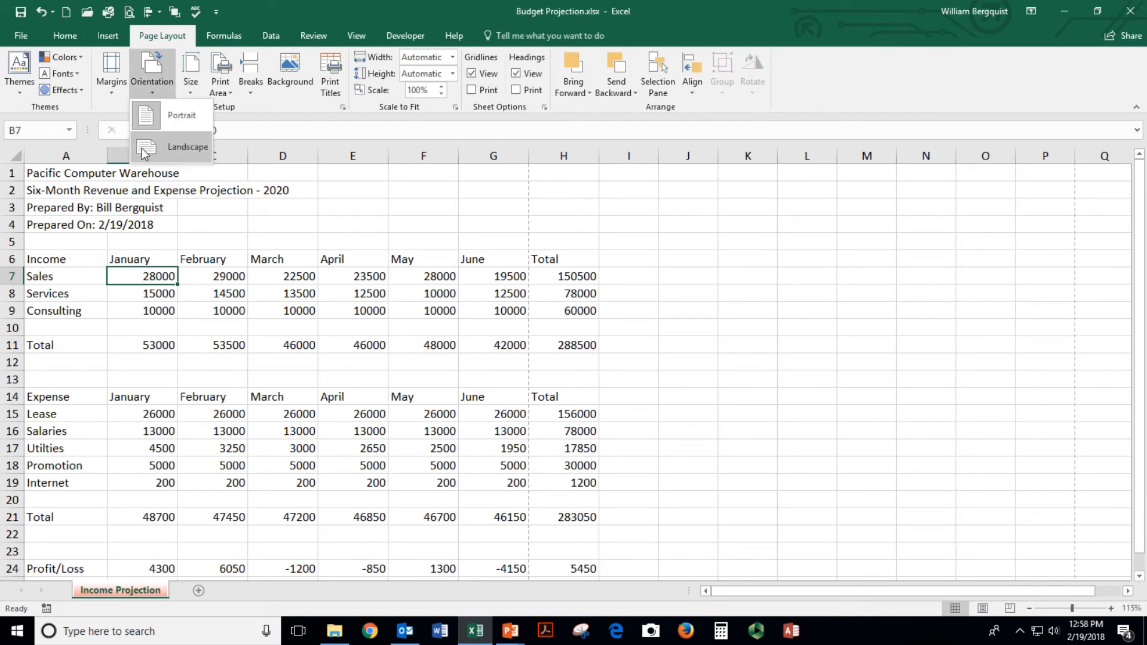
pyautogui.click(177, 149)
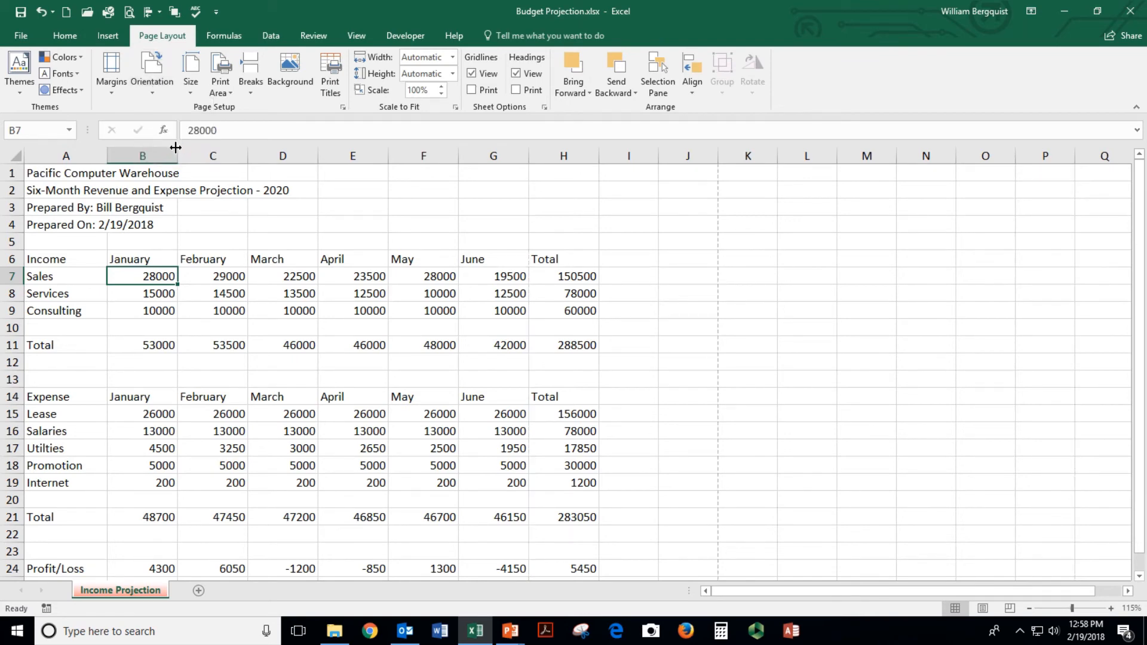
# Inspect the Income and January heading cells and column A's current width
pyautogui.click(400, 368)
pyautogui.click(115, 281)
pyautogui.click(87, 252)
pyautogui.click(122, 257)
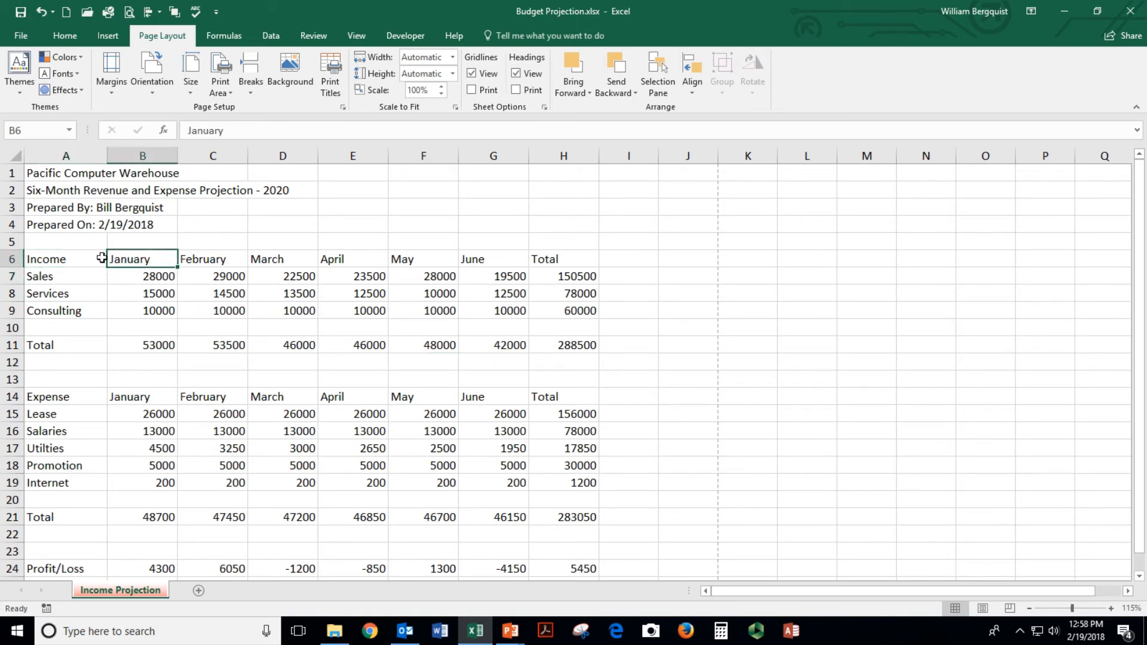
pyautogui.click(86, 257)
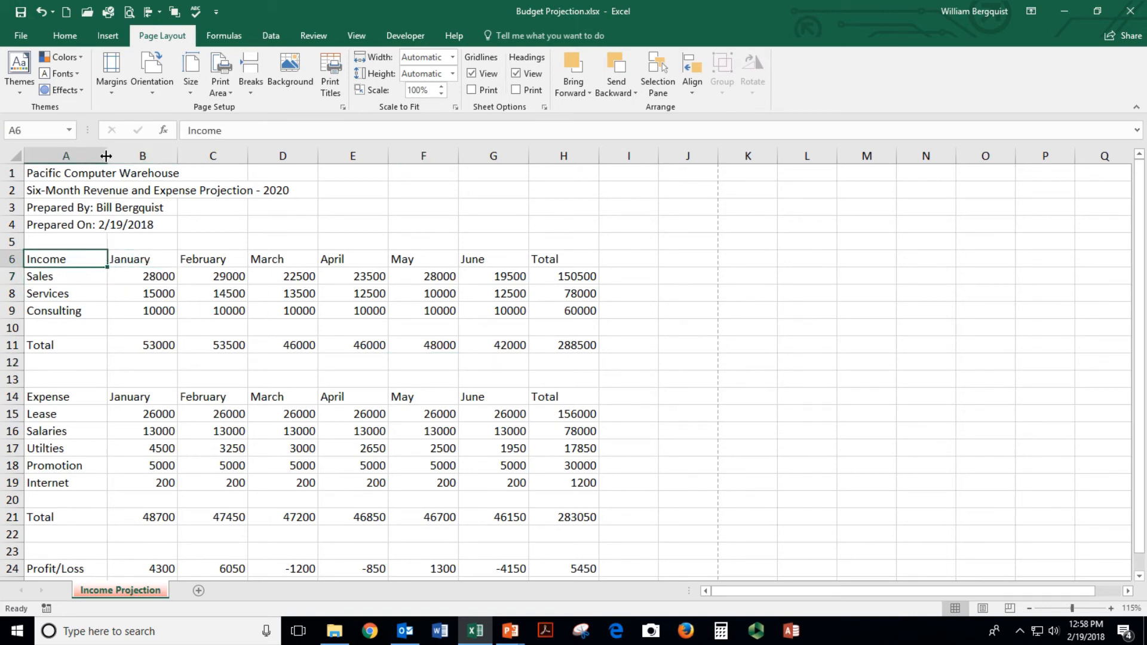
pyautogui.moveTo(106, 156); pyautogui.dragTo(121, 155)
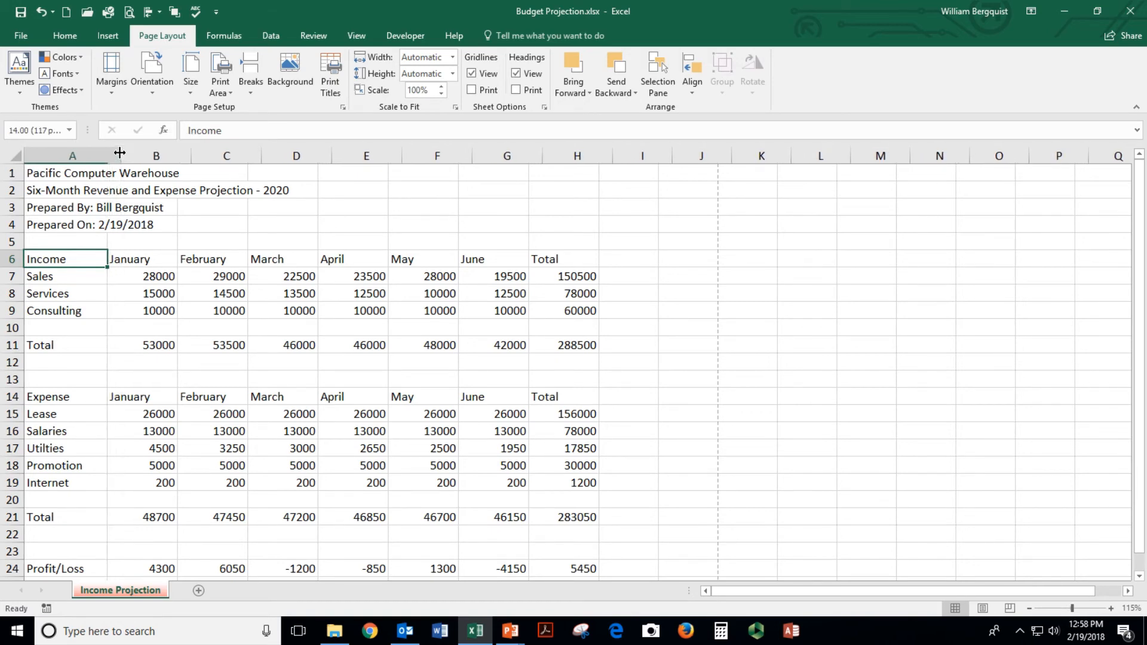
# Give the January through Total columns a wider uniform column width
pyautogui.moveTo(154, 253); pyautogui.dragTo(556, 254)
pyautogui.click(65, 36)
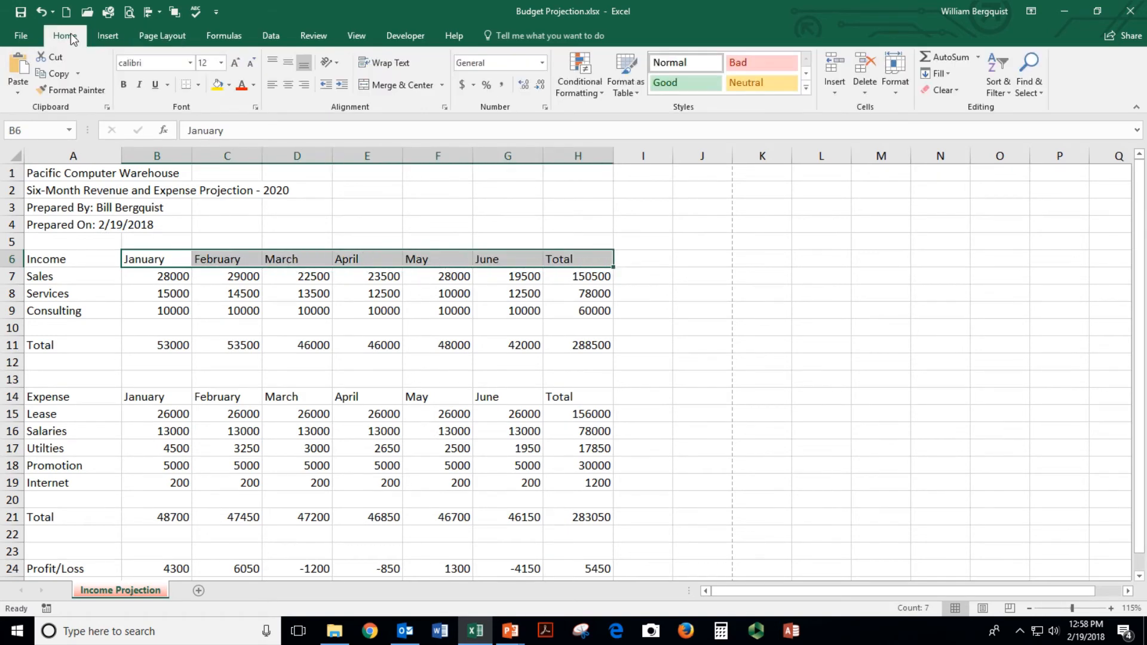
pyautogui.click(905, 92)
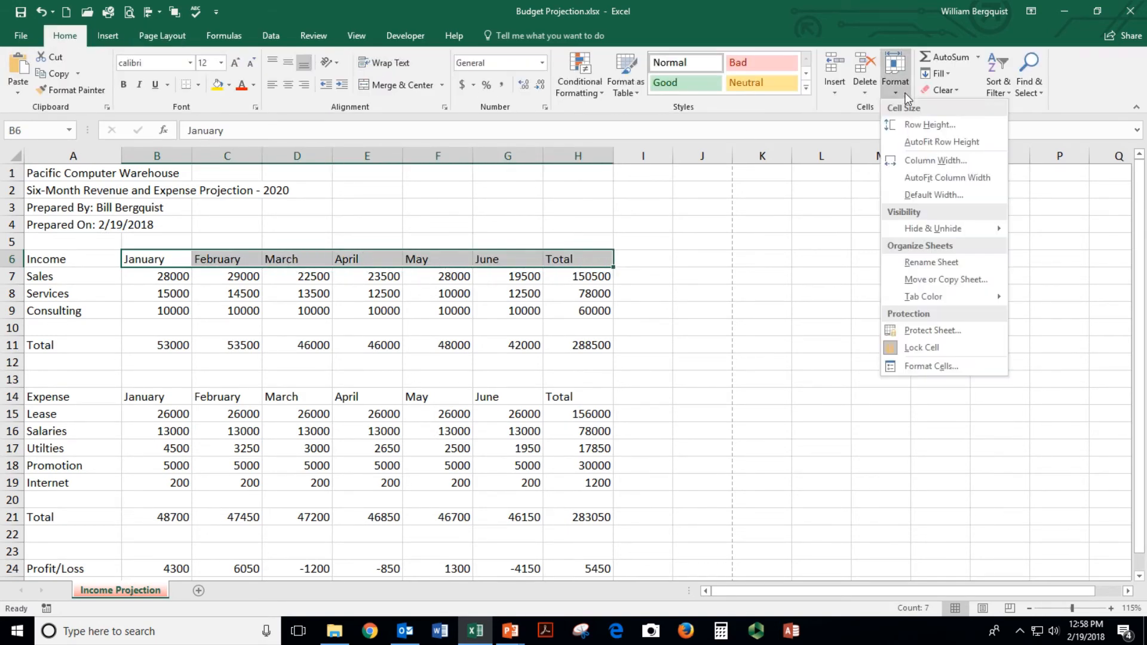
pyautogui.click(933, 161)
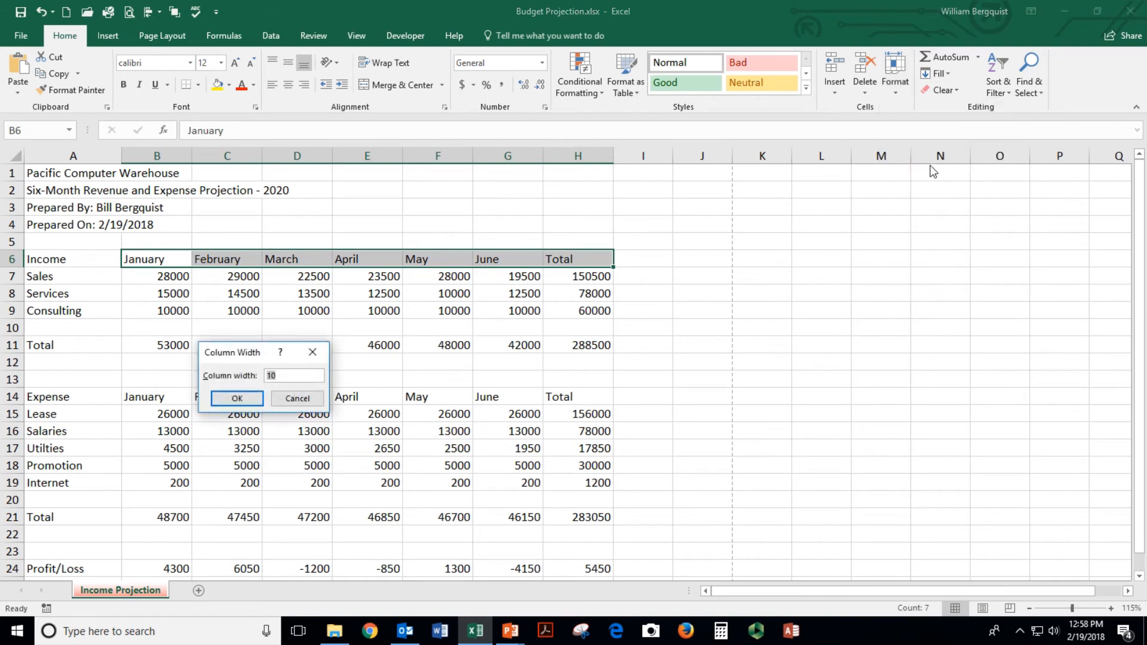
pyautogui.press('Return')
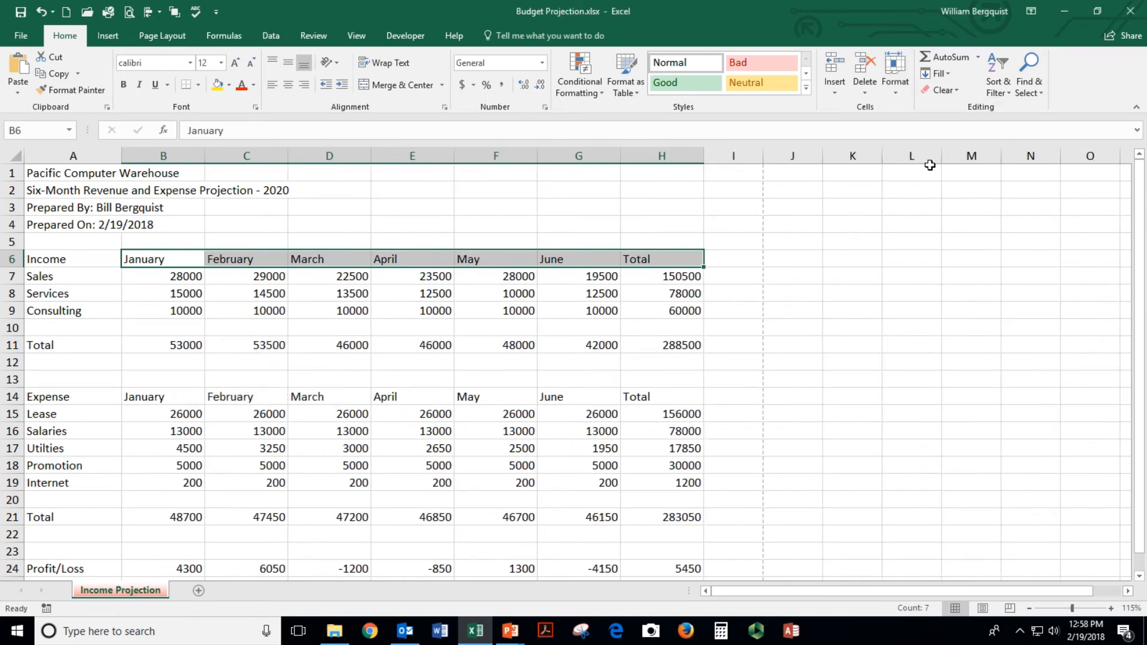
pyautogui.click(299, 328)
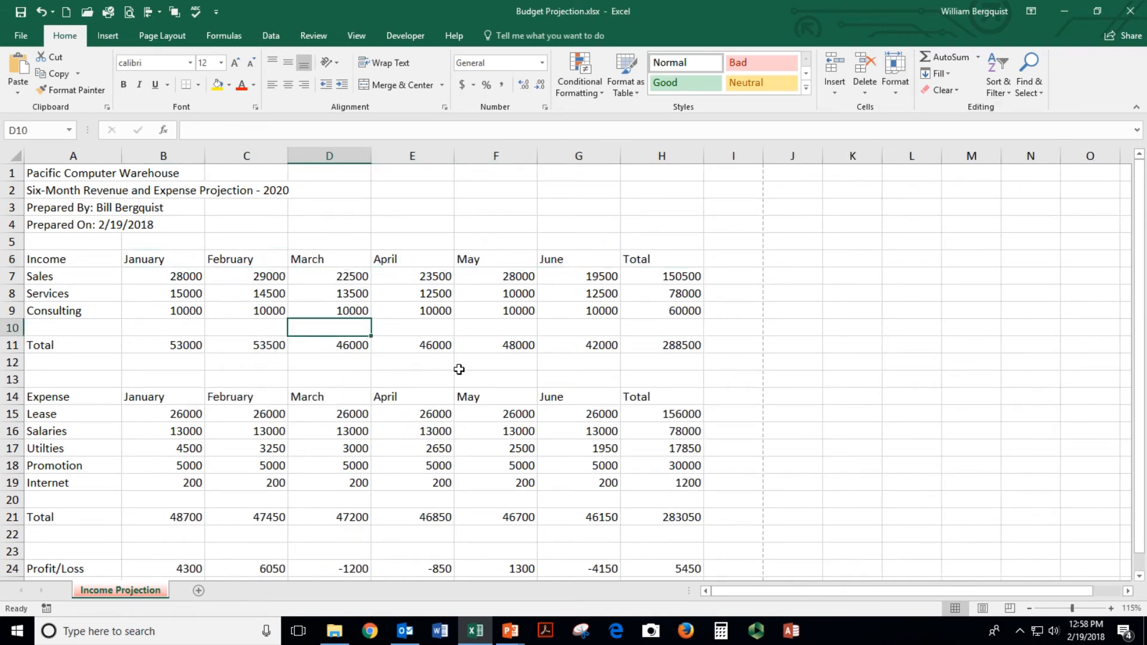
# Preview the landscape printout, then return to the Income Projection sheet
pyautogui.click(131, 15)
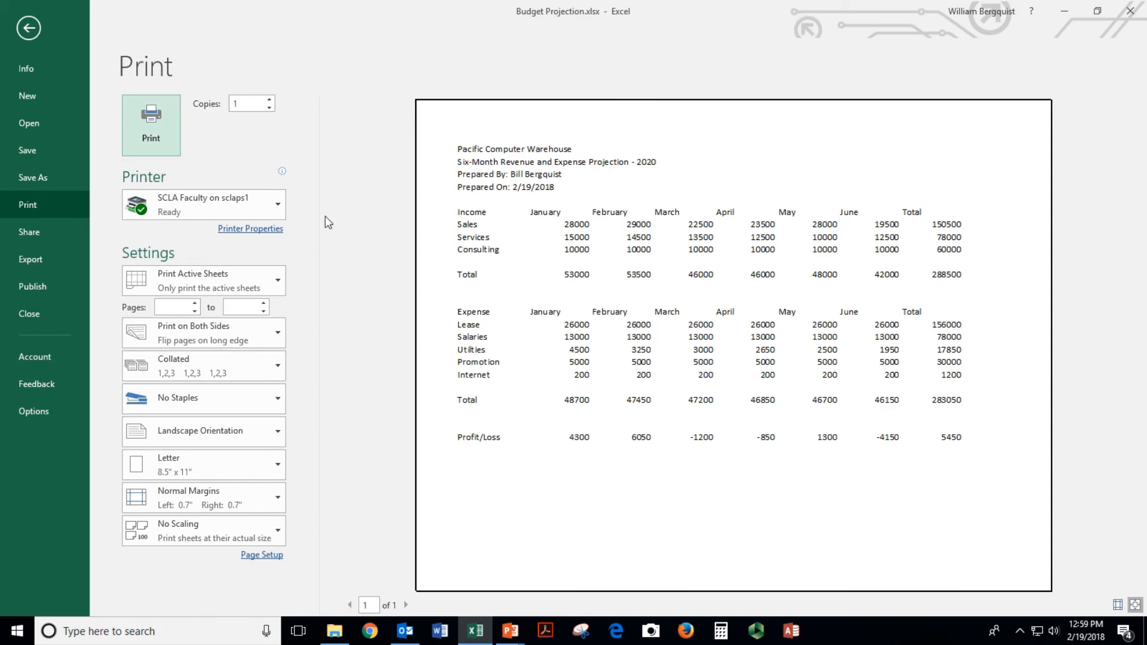
pyautogui.click(35, 36)
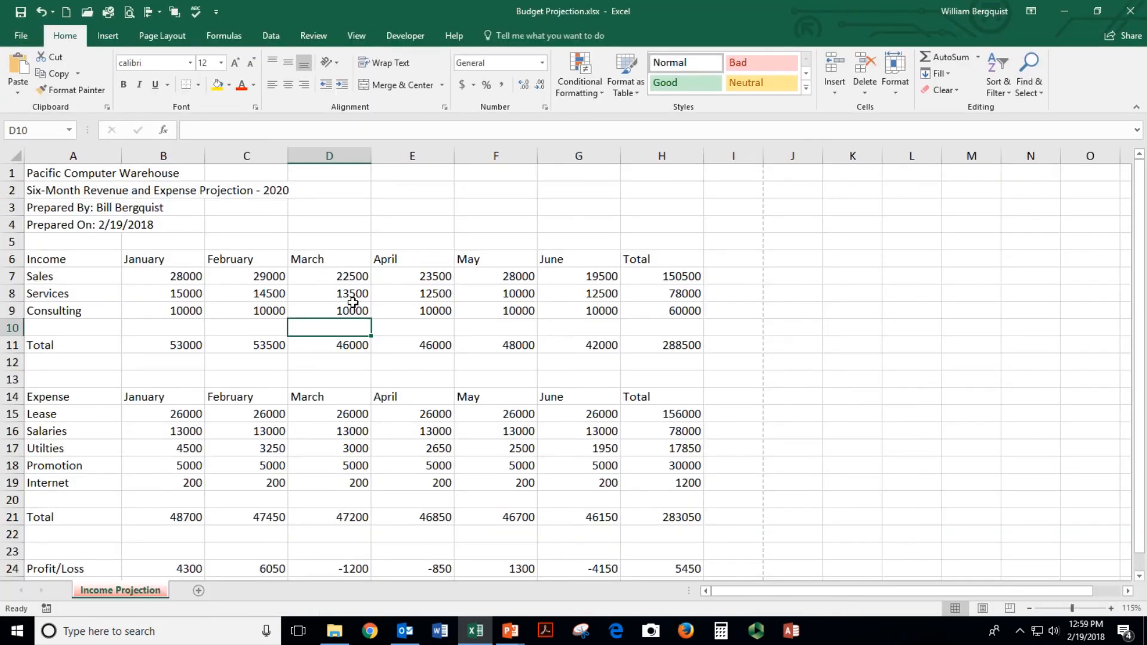
pyautogui.click(49, 259)
# Set rows 6 through 24, Income down to Profit/Loss, to a row height of 20
pyautogui.click(48, 275)
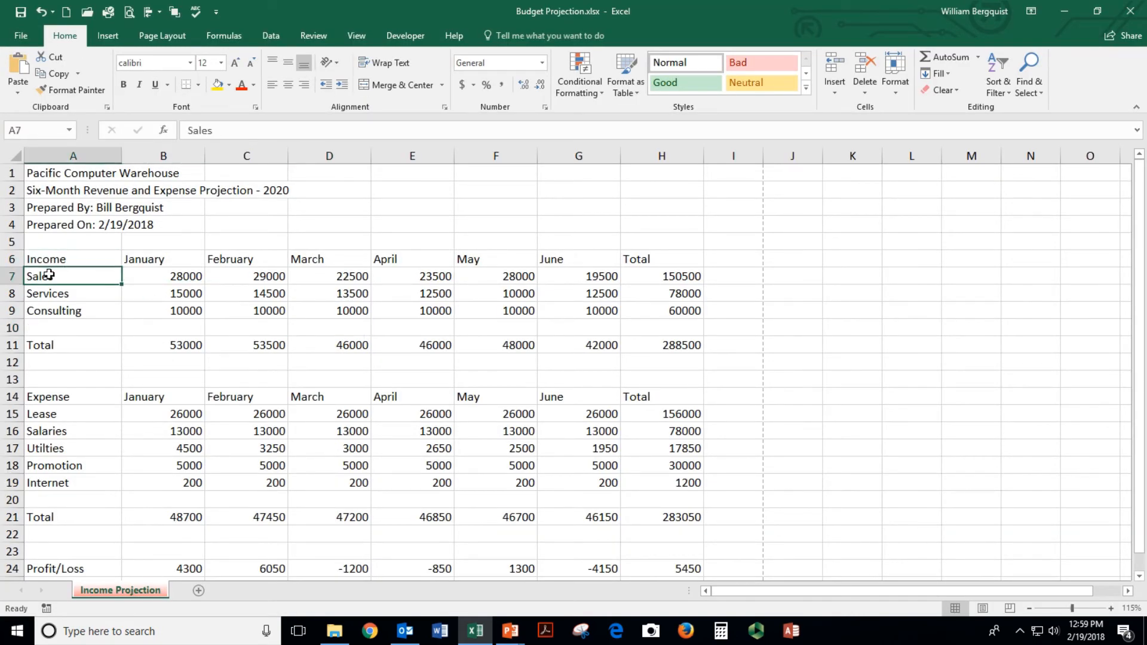
pyautogui.click(49, 292)
pyautogui.click(45, 315)
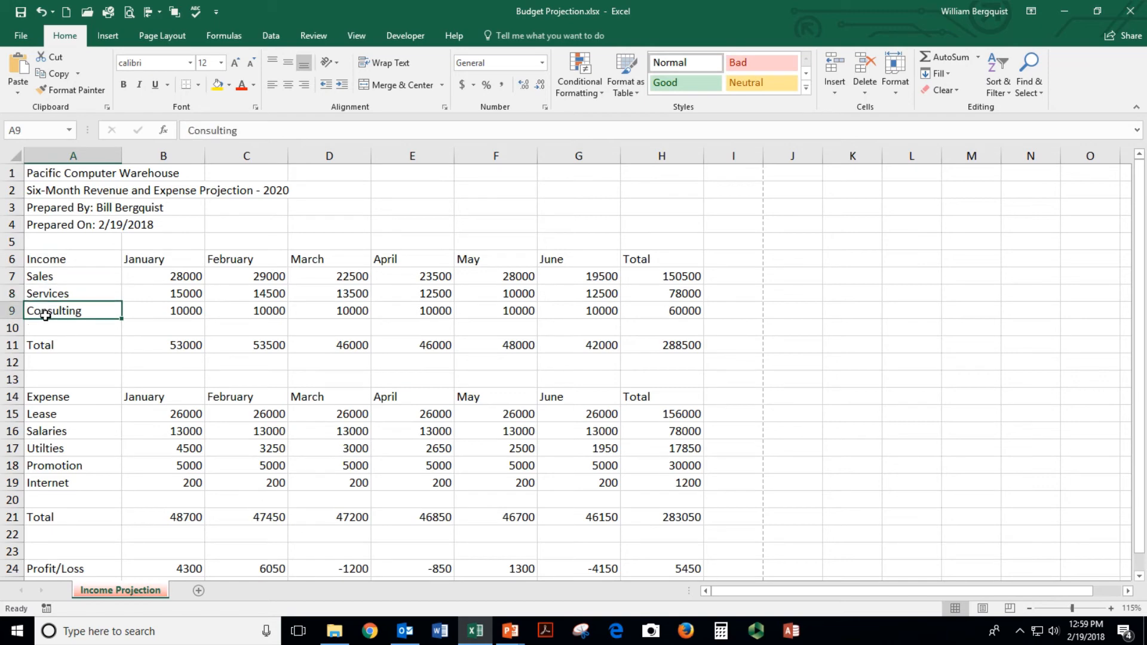
pyautogui.click(46, 346)
pyautogui.moveTo(49, 258); pyautogui.dragTo(56, 502)
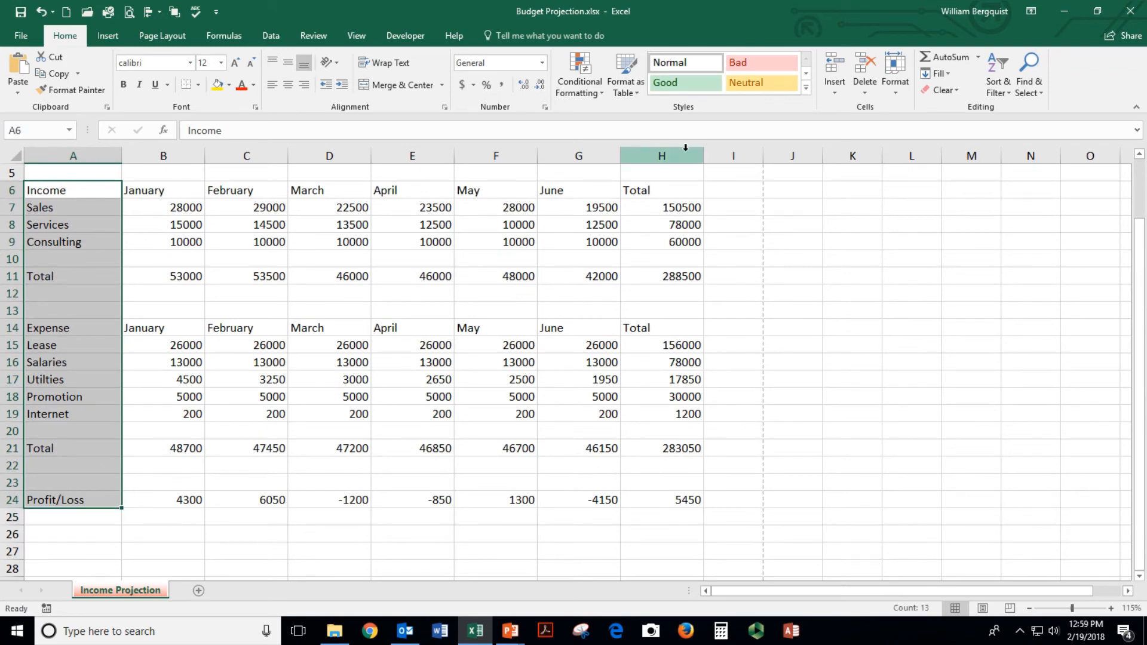
pyautogui.click(890, 95)
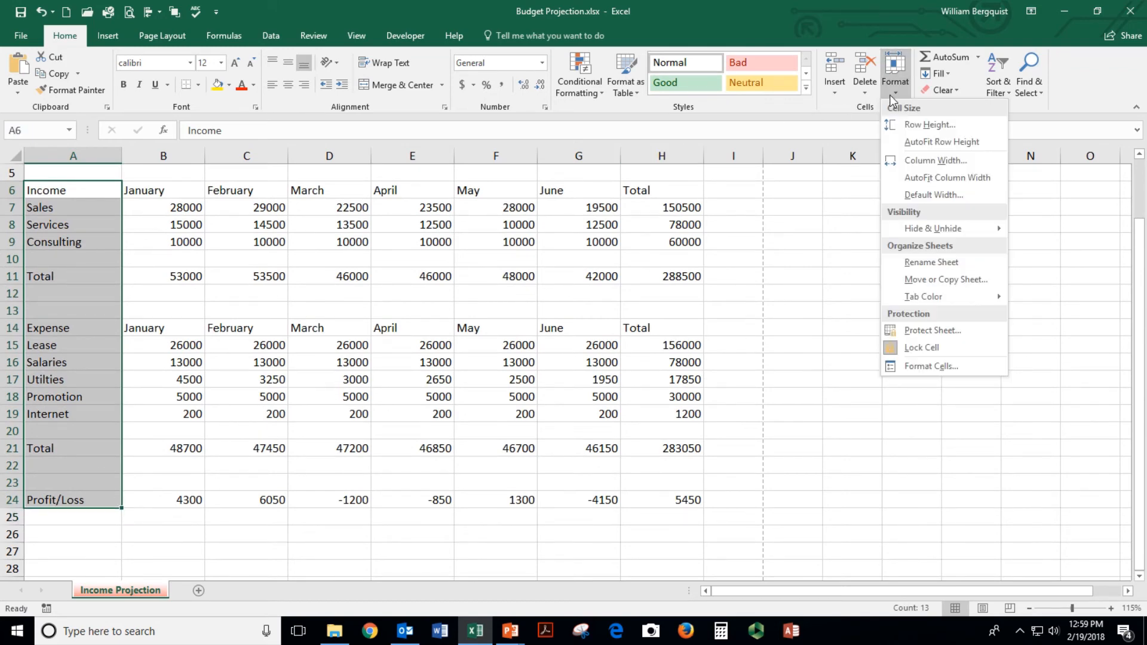
pyautogui.click(917, 125)
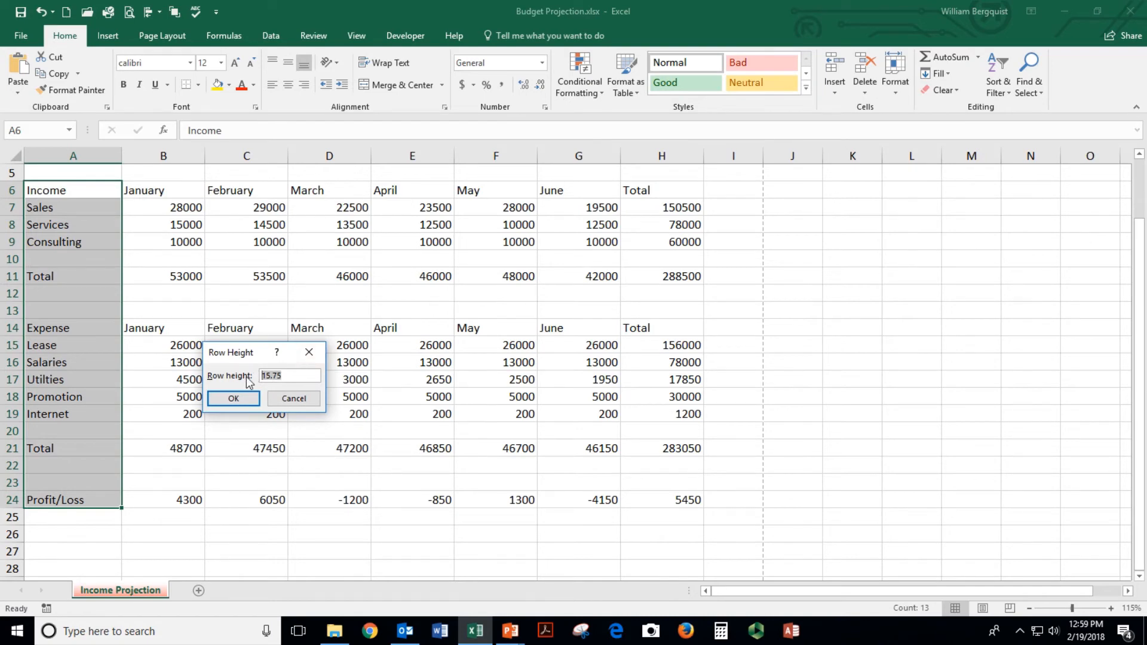
pyautogui.write('20')
pyautogui.press('Return')
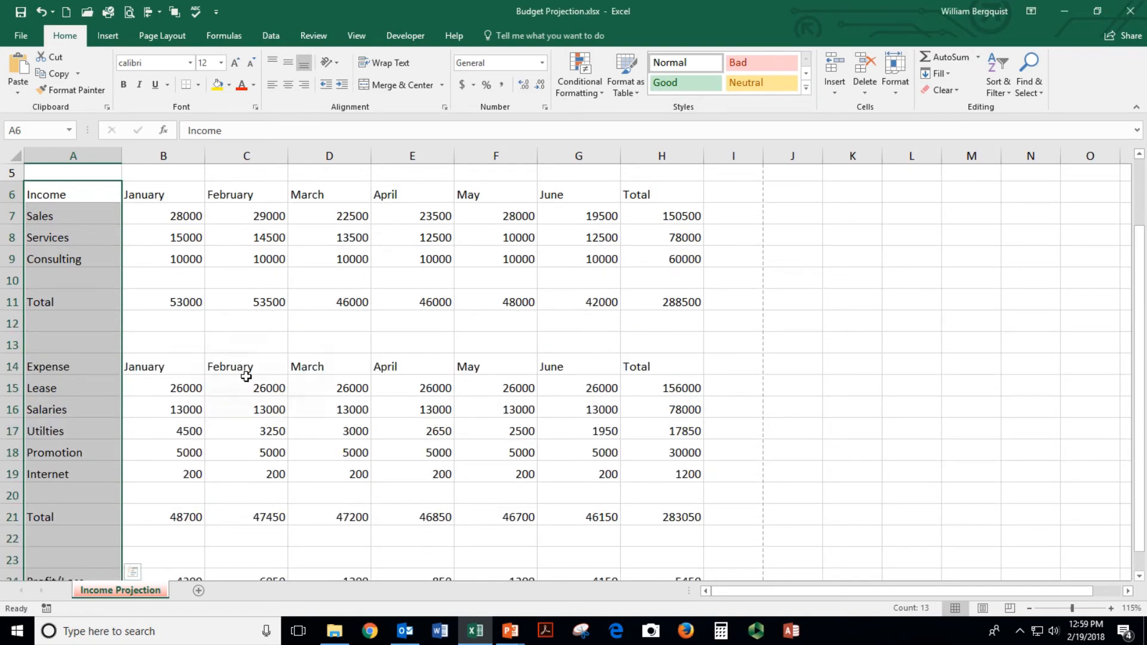
pyautogui.click(209, 409)
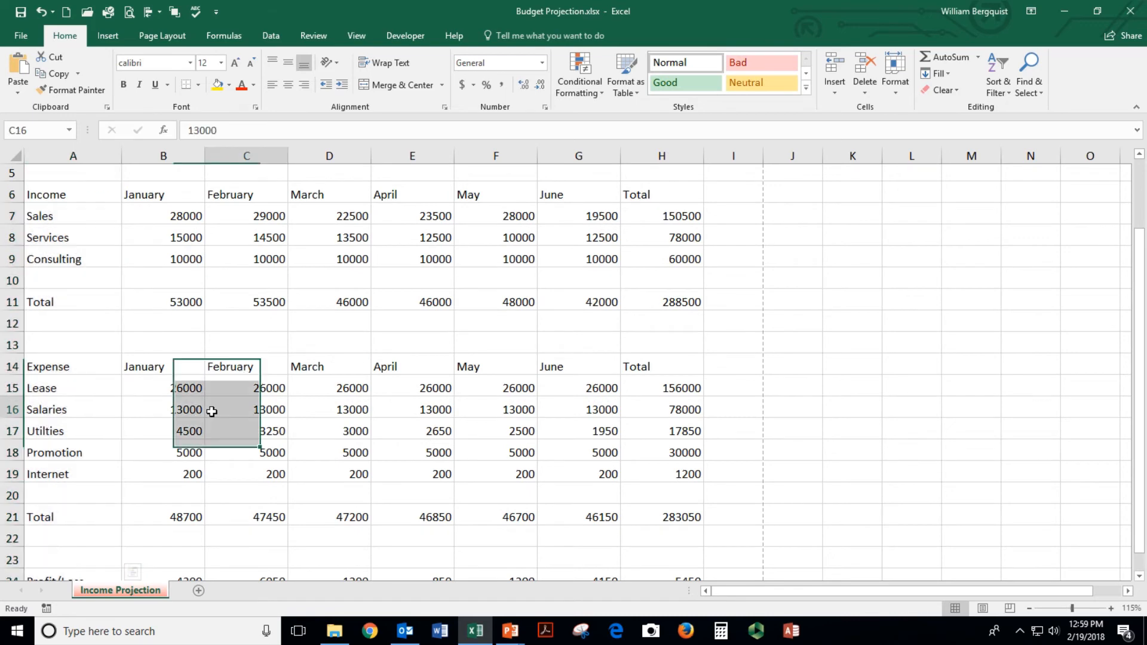
# Confirm in print preview that the whole projection fits on one landscape page
pyautogui.scroll(2, 215, 358)
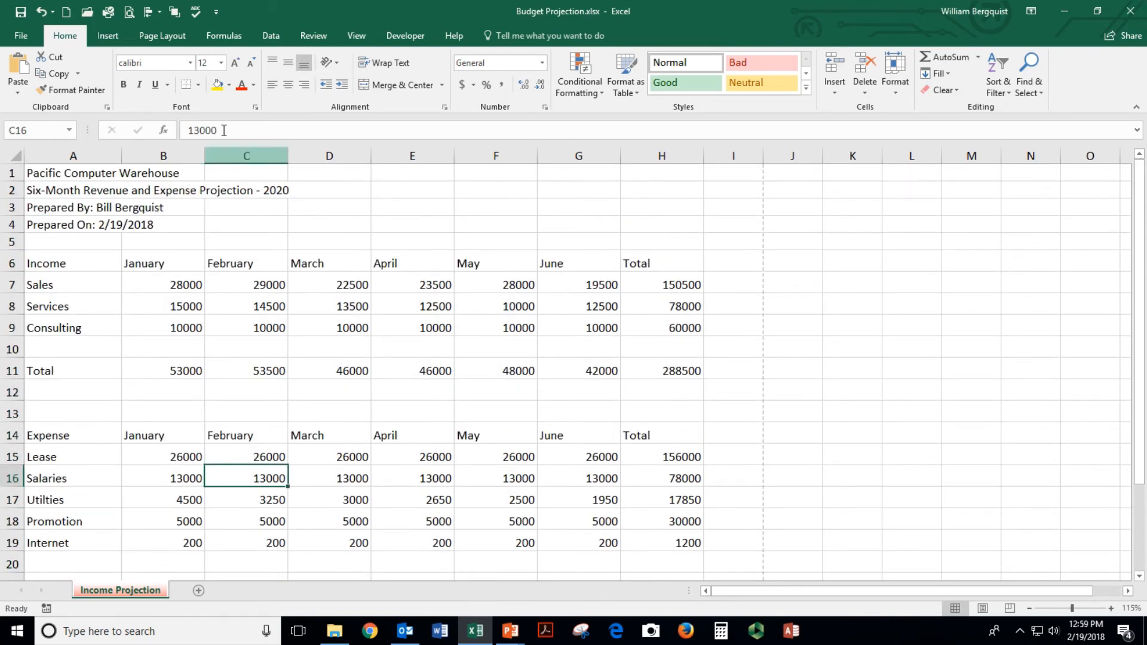
pyautogui.click(128, 15)
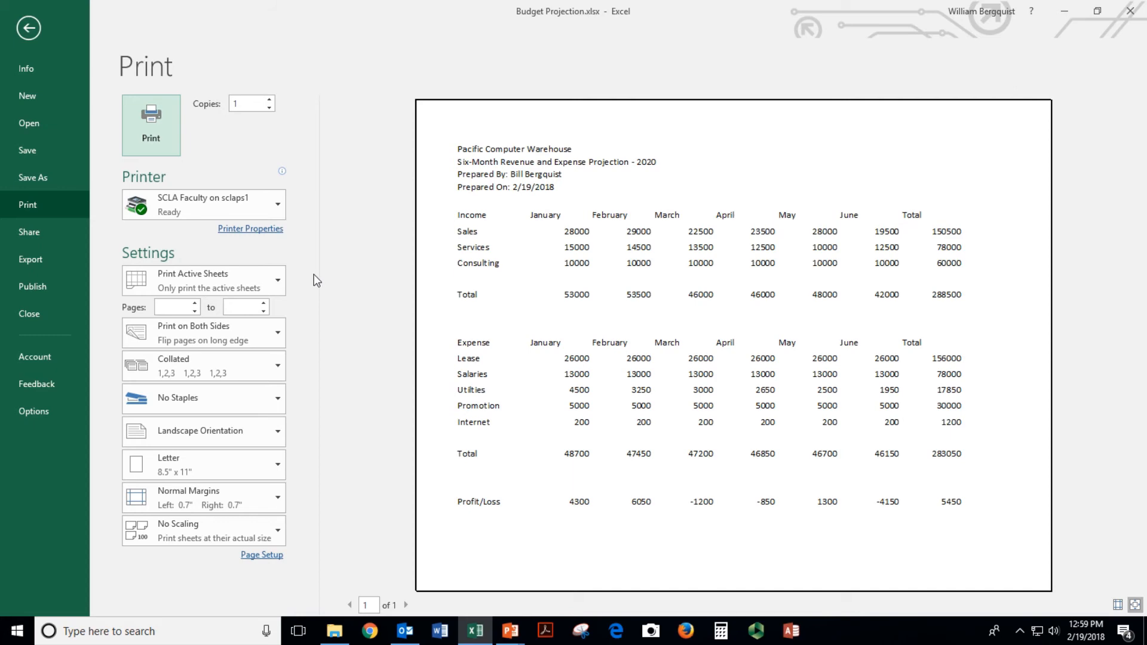
pyautogui.press('Escape')
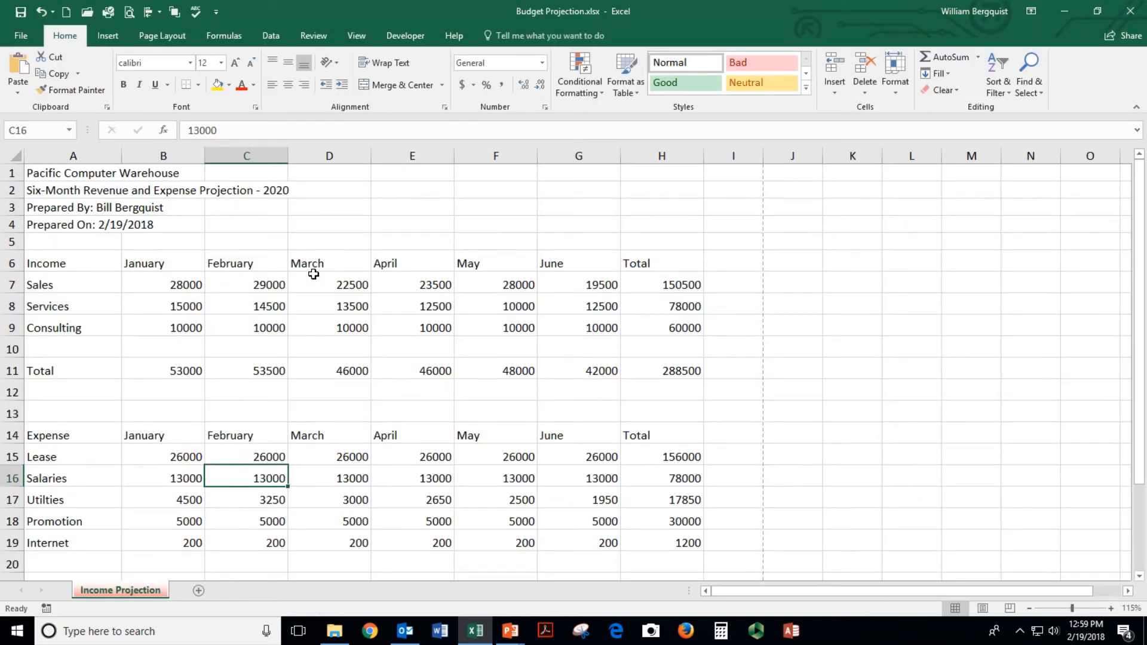
pyautogui.scroll(-6, 313, 273)
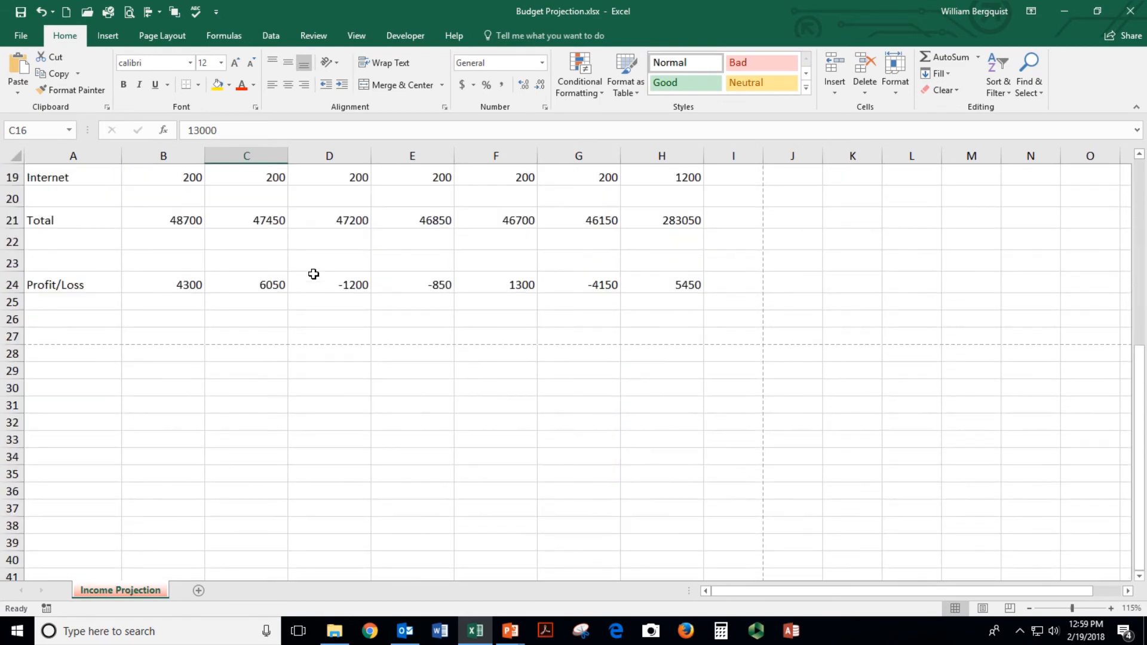
# Merge and centre the company name and projection title across A1:H1 and A2:H2
pyautogui.scroll(1, 302, 308)
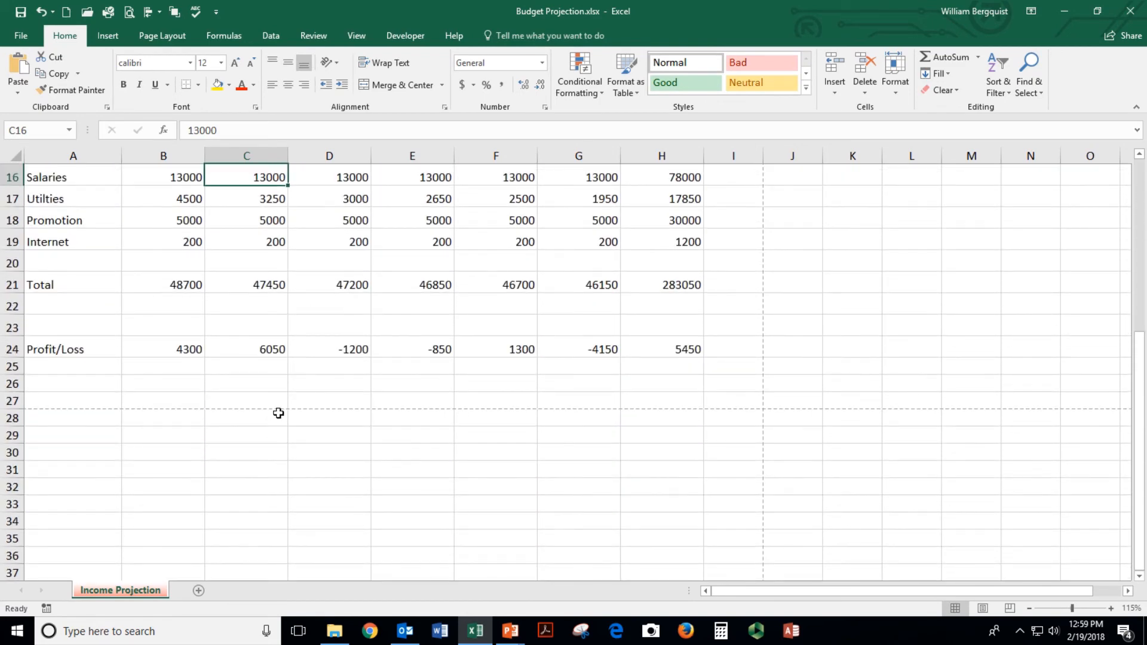
pyautogui.scroll(5, 278, 413)
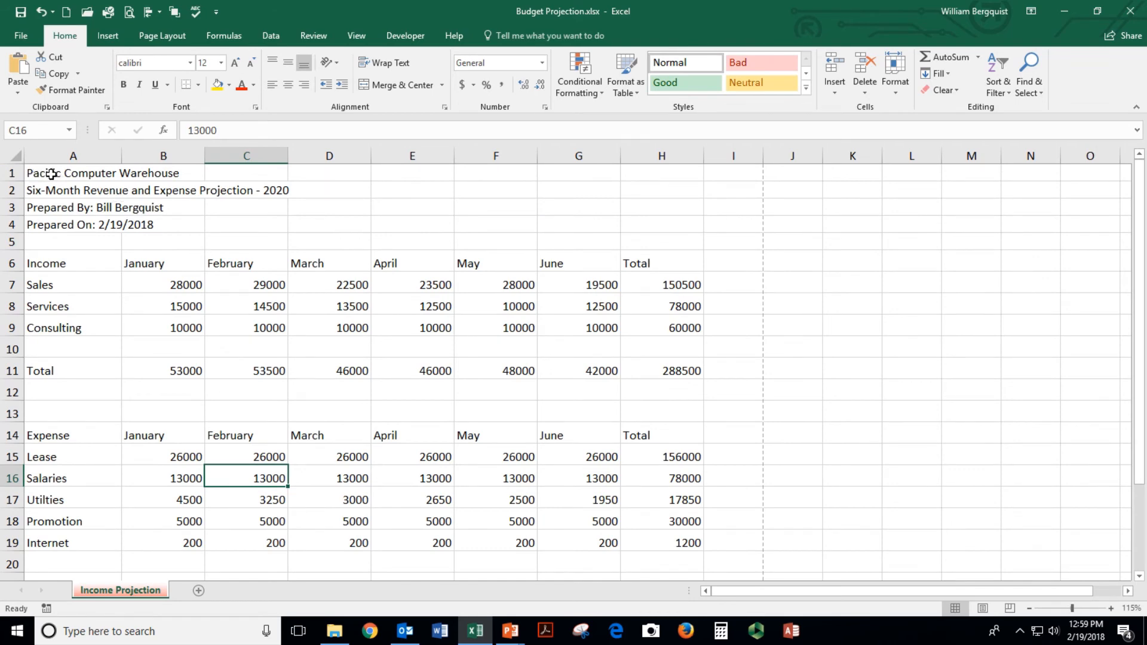
pyautogui.moveTo(36, 174); pyautogui.dragTo(642, 168)
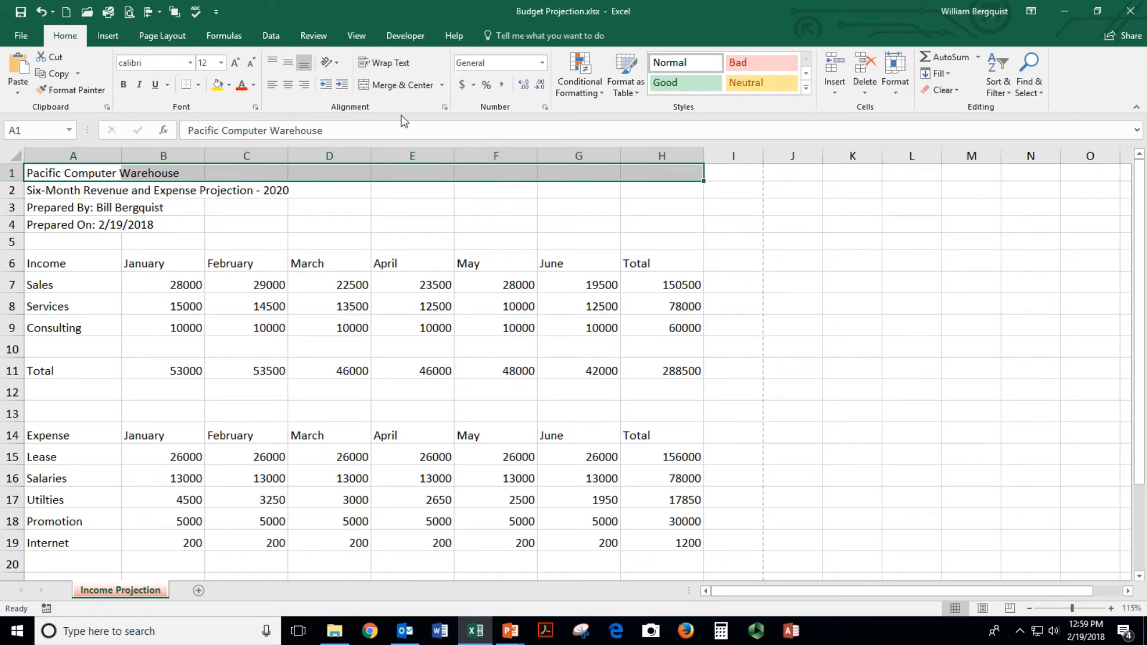
pyautogui.click(396, 87)
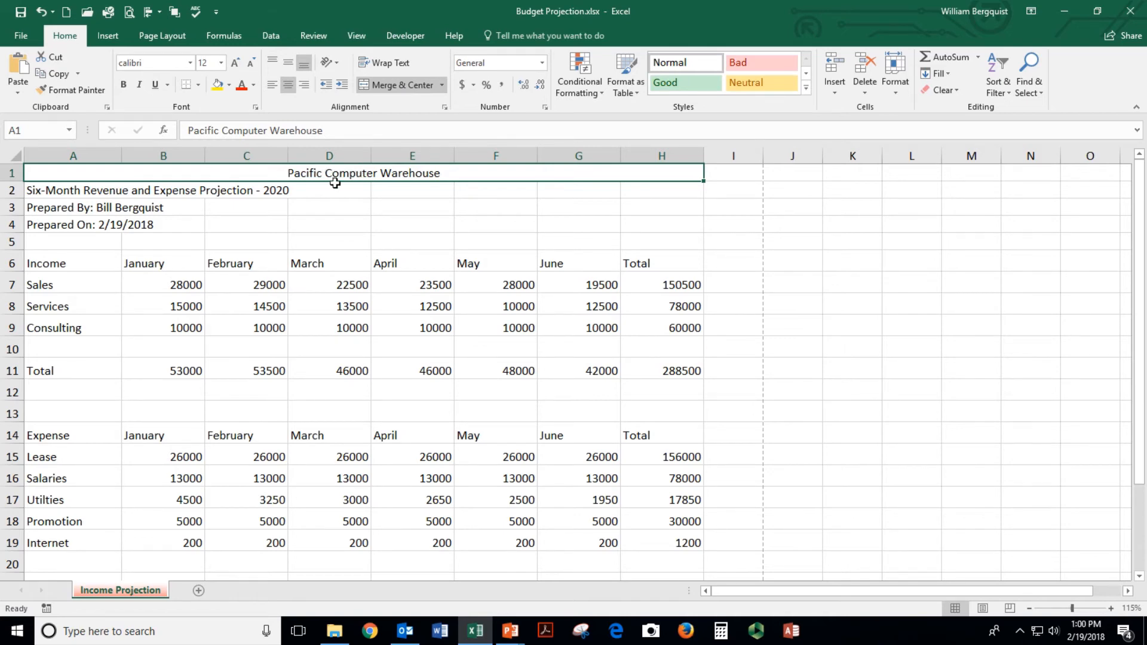
pyautogui.moveTo(54, 189); pyautogui.dragTo(689, 186)
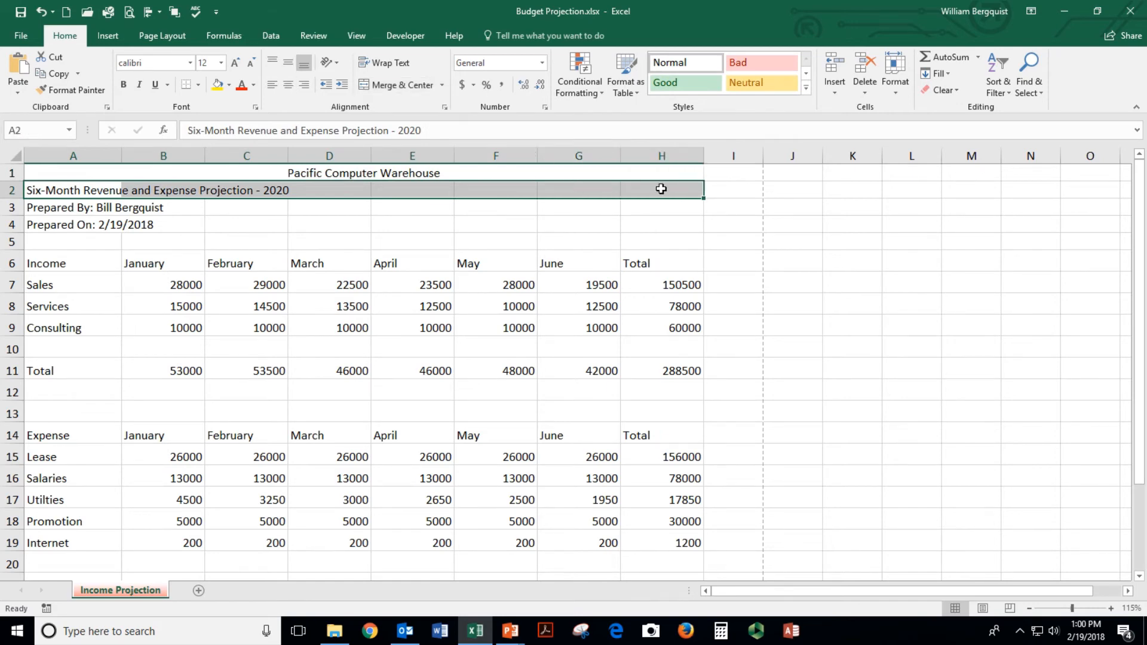
pyautogui.click(405, 85)
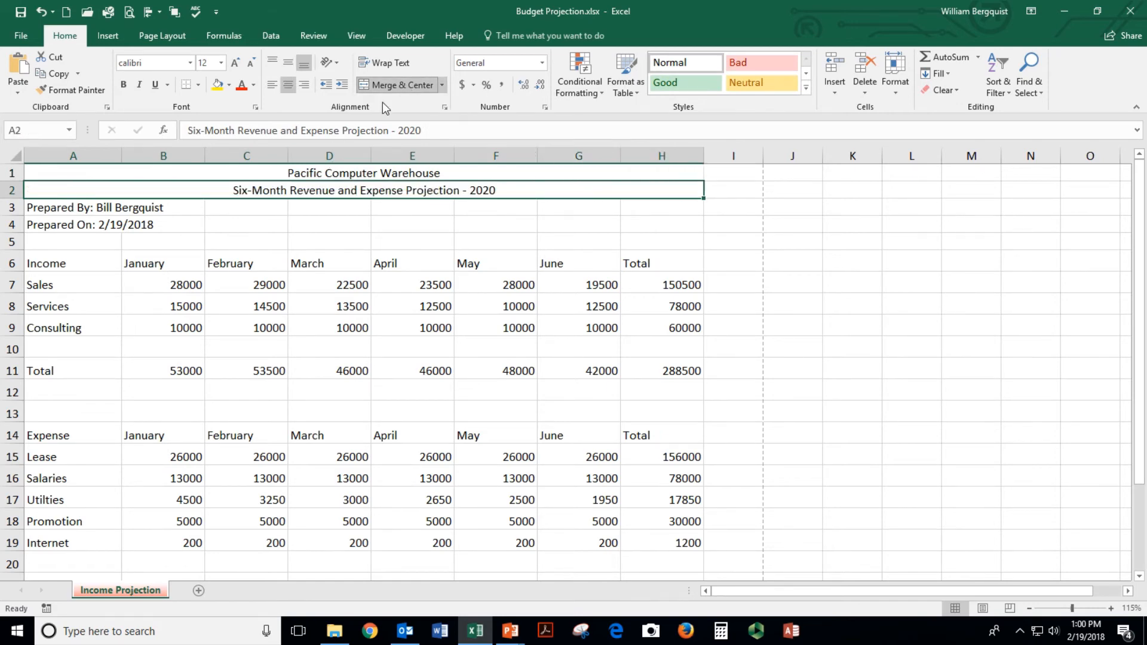
# Merge and centre the Prepared By and Prepared On lines across A3:H3 and A4:H4 separately
pyautogui.moveTo(72, 210); pyautogui.dragTo(624, 219)
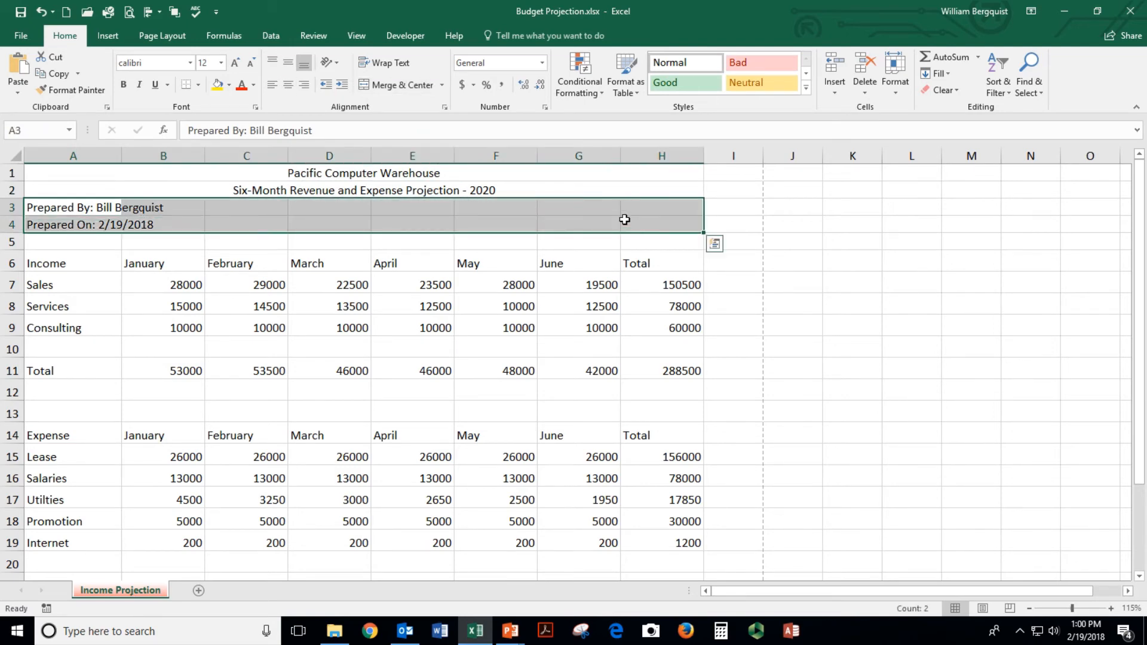
pyautogui.click(383, 85)
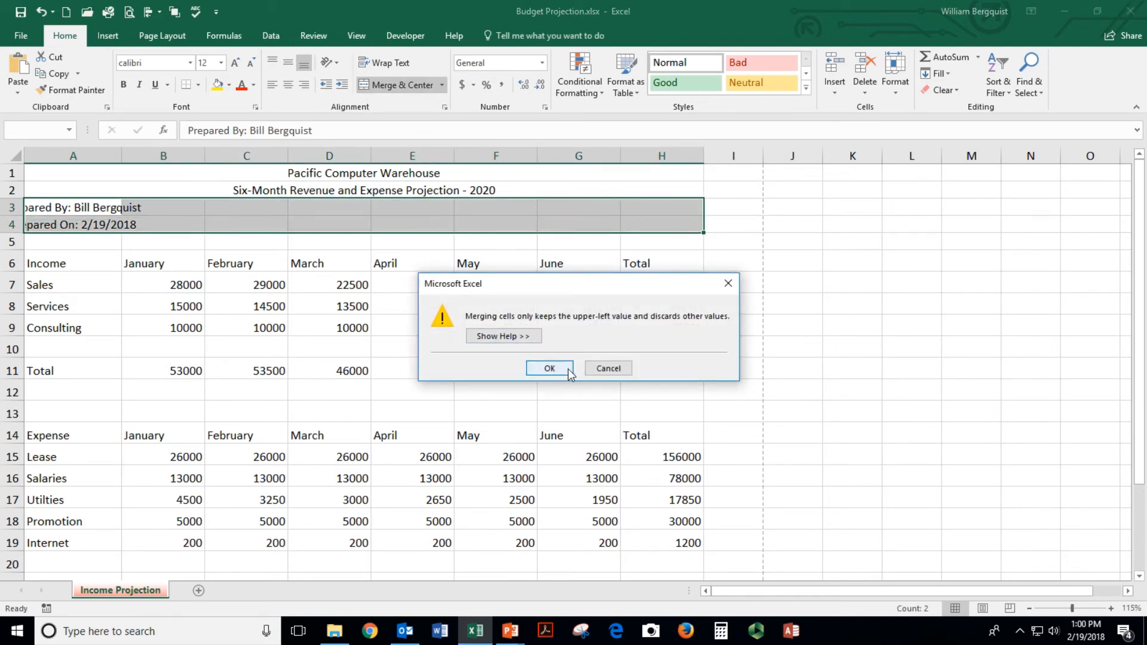
pyautogui.click(607, 369)
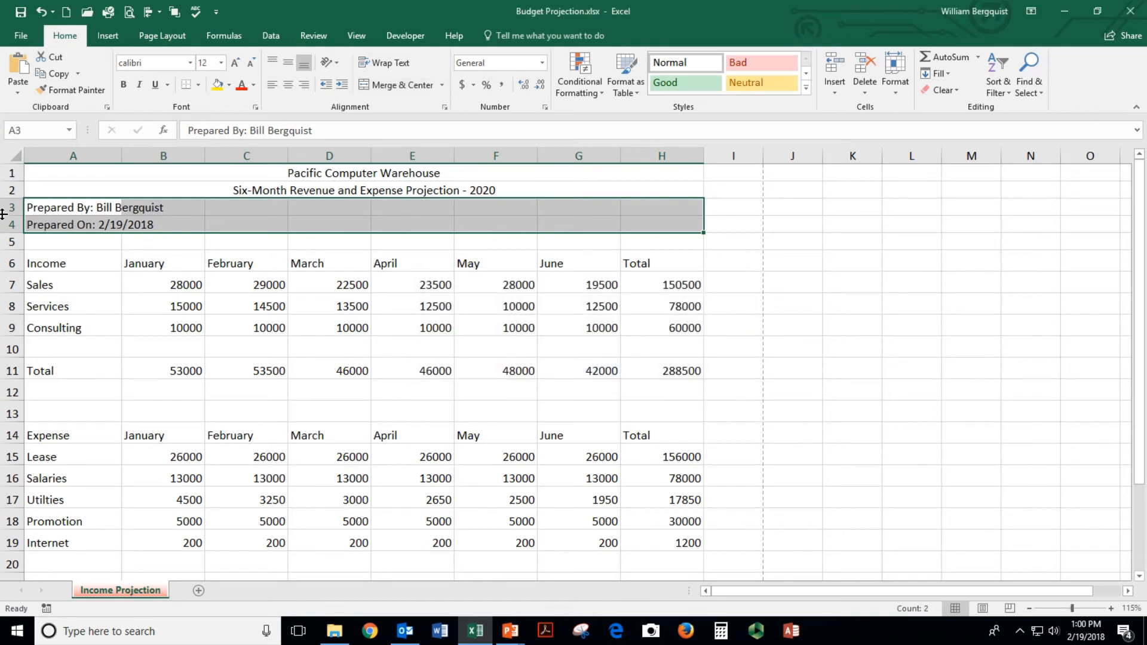
pyautogui.moveTo(53, 206); pyautogui.dragTo(640, 212)
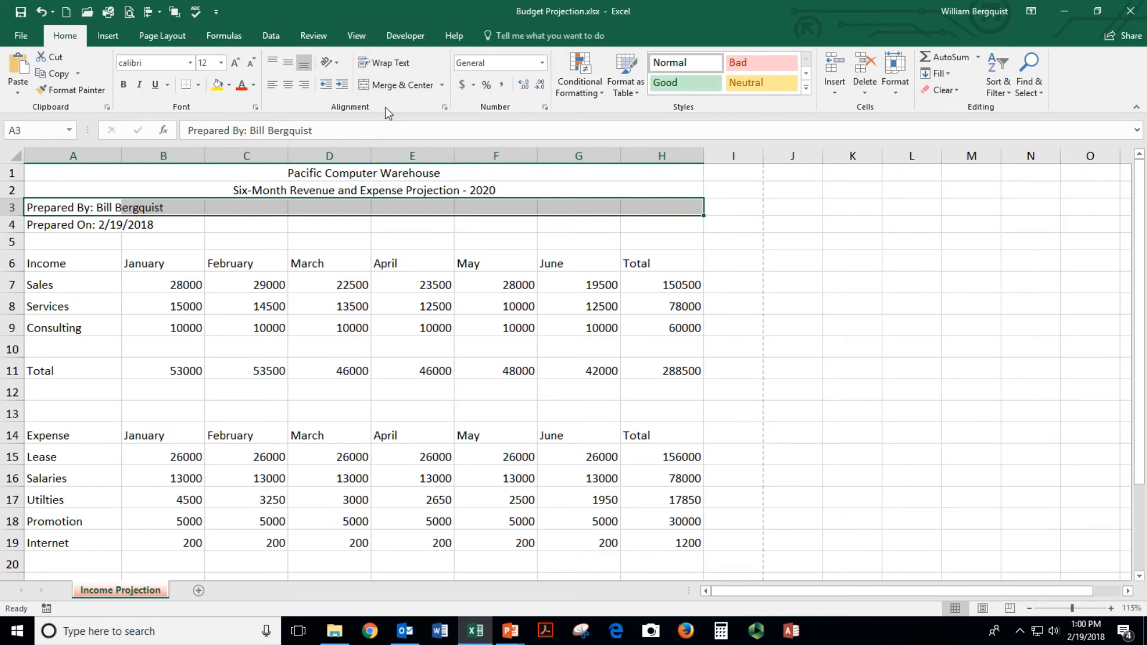
pyautogui.click(397, 85)
pyautogui.moveTo(48, 224); pyautogui.dragTo(647, 223)
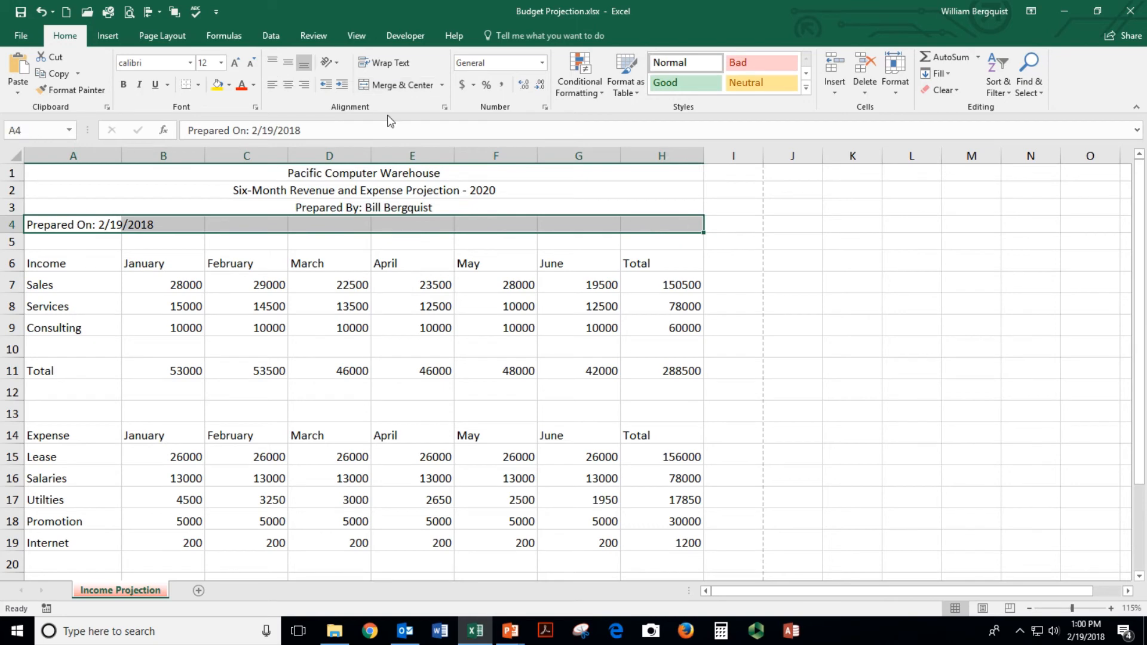
pyautogui.click(393, 86)
# Make the company name title in A1 20 pt, bold and dark blue
pyautogui.click(325, 174)
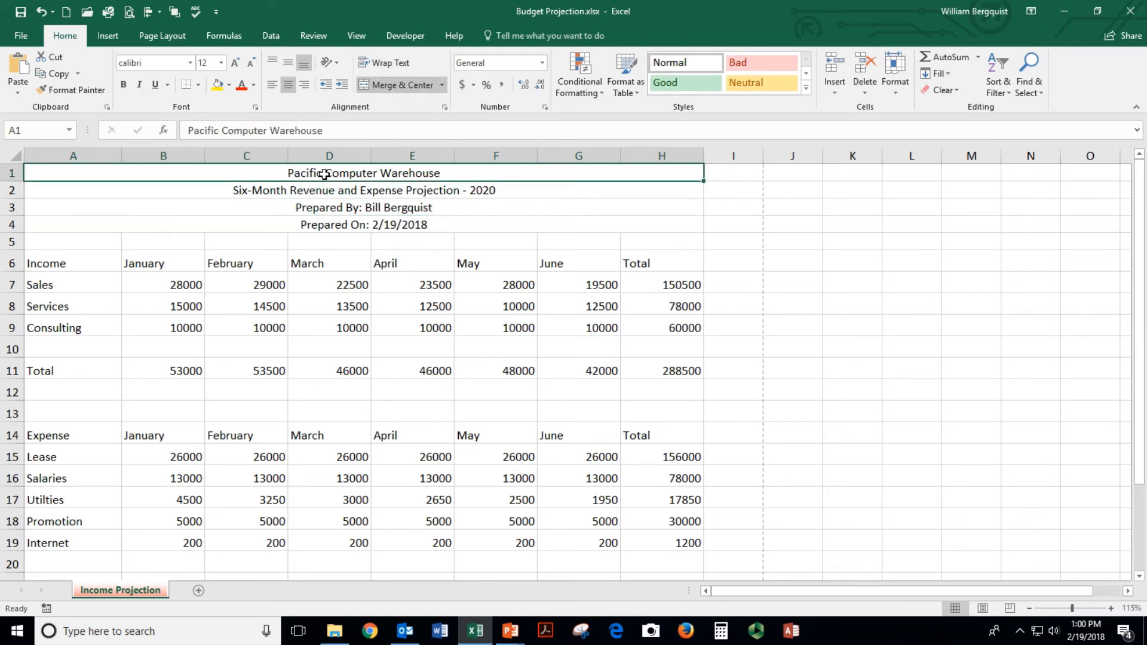
pyautogui.click(220, 63)
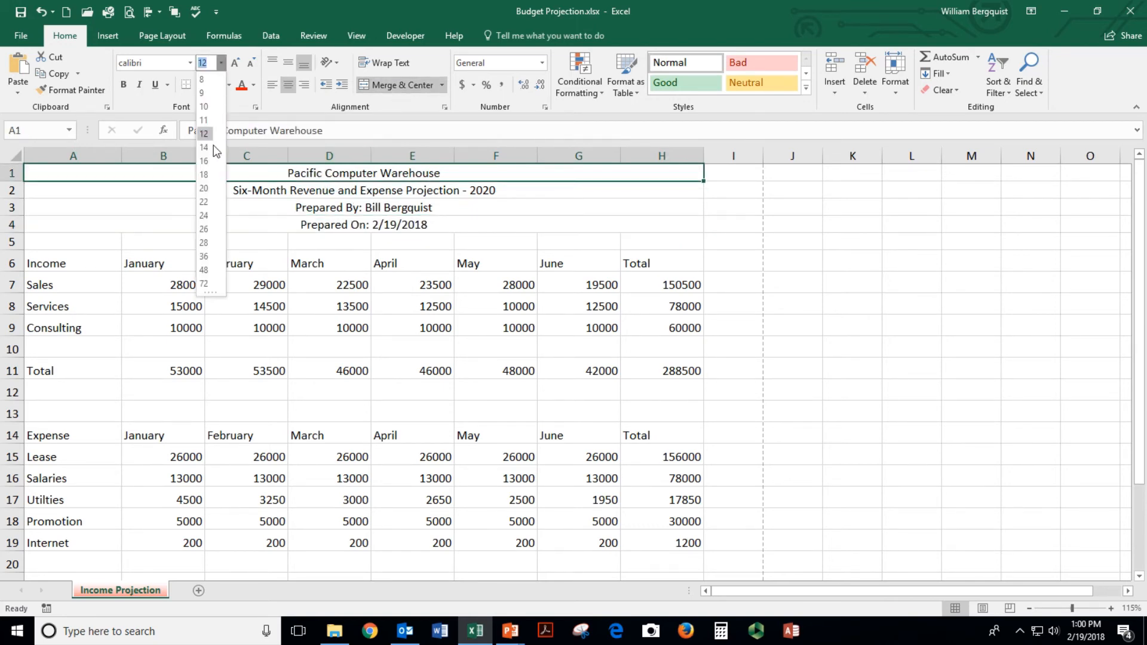
pyautogui.click(203, 188)
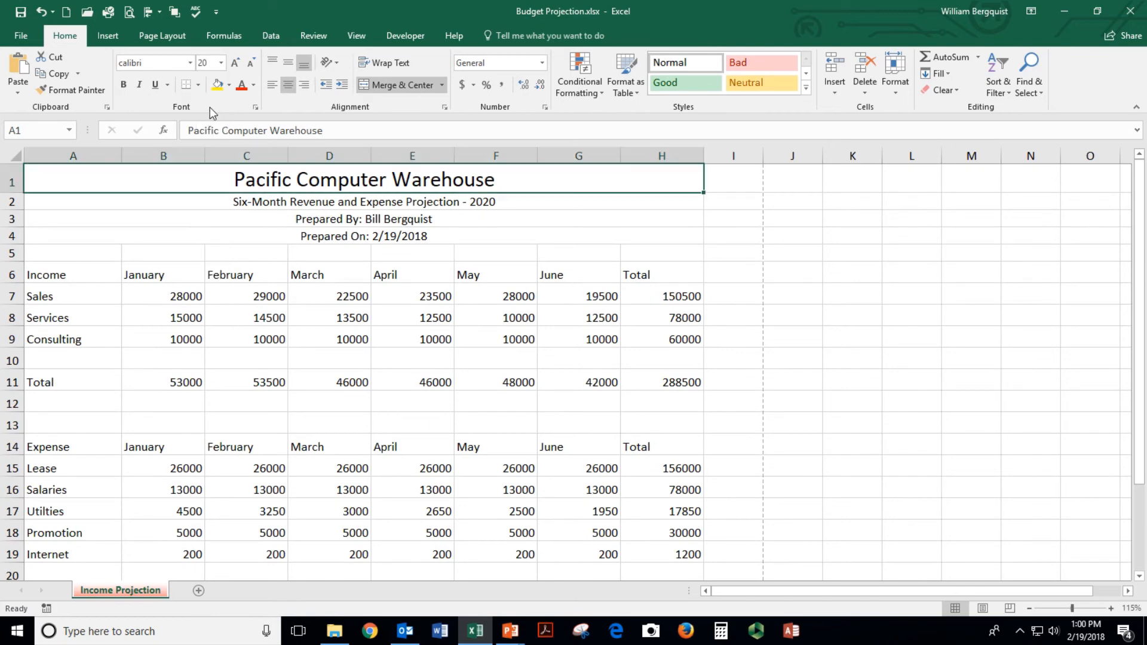
pyautogui.click(124, 90)
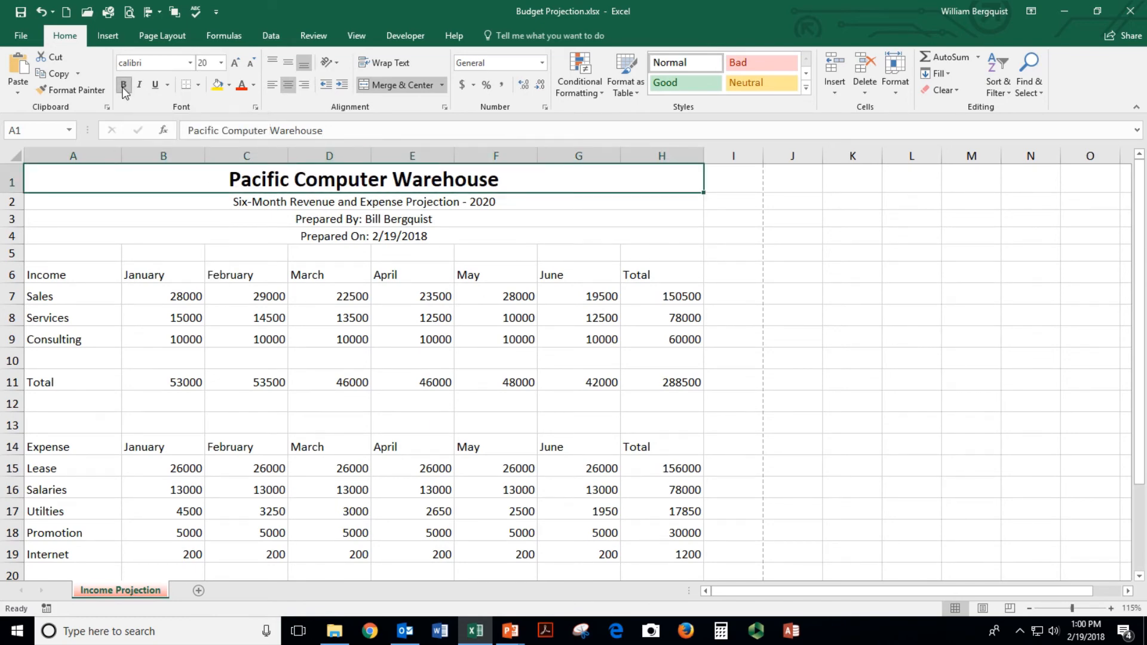
pyautogui.click(253, 85)
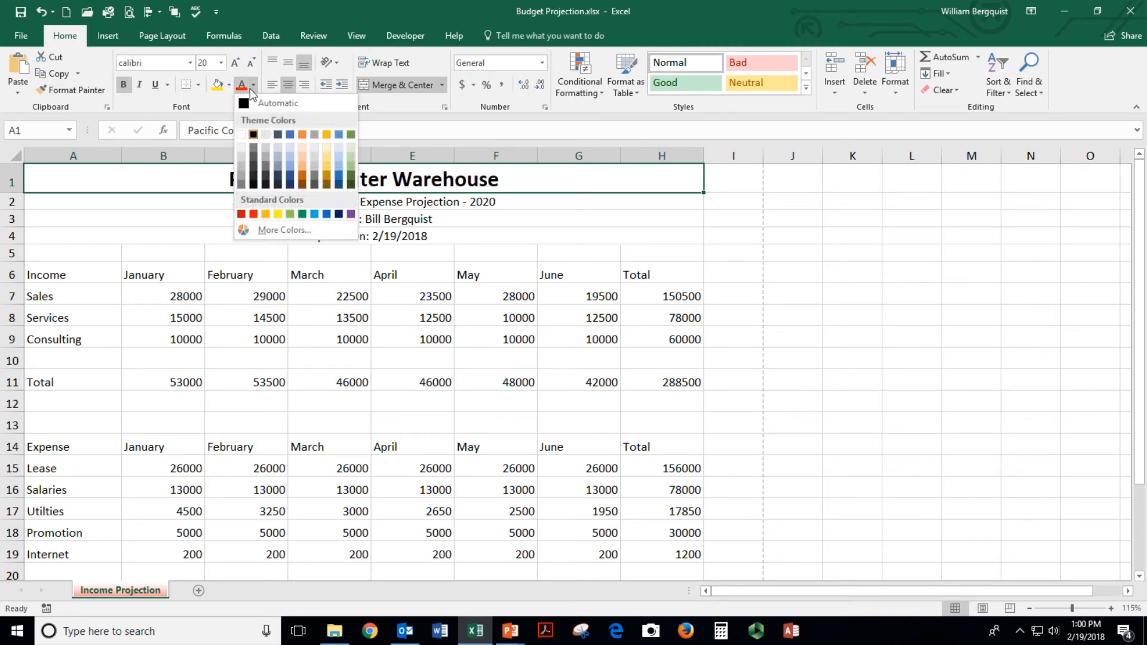
pyautogui.click(290, 178)
# Make the row 2 subtitle 18 pt, bold and blue
pyautogui.click(313, 203)
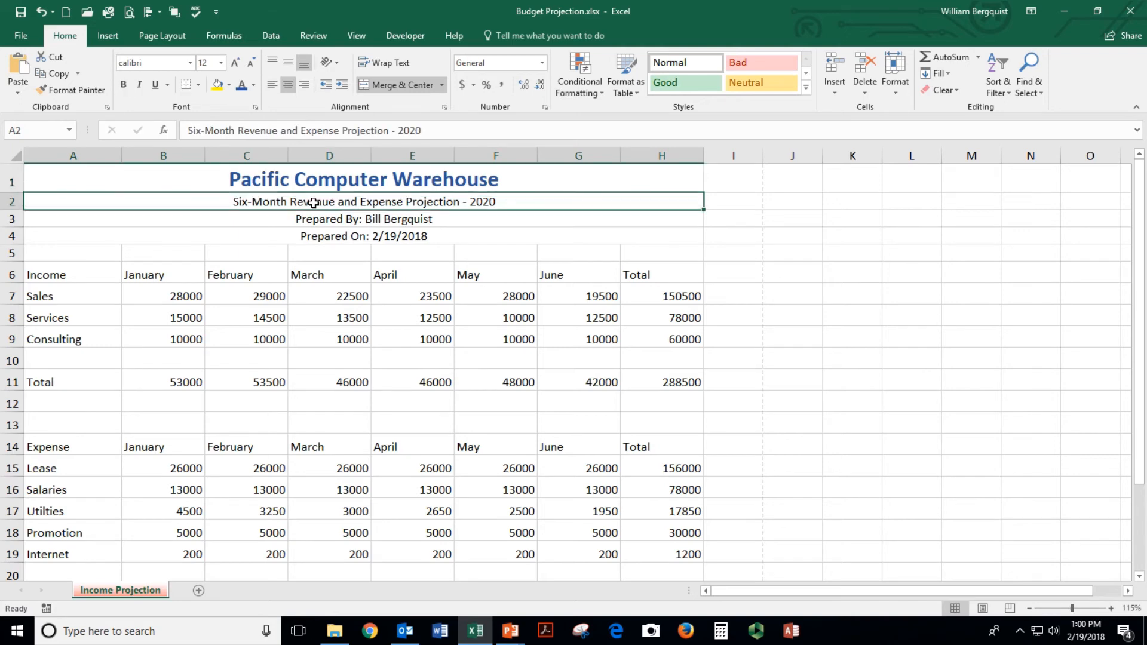
pyautogui.click(221, 63)
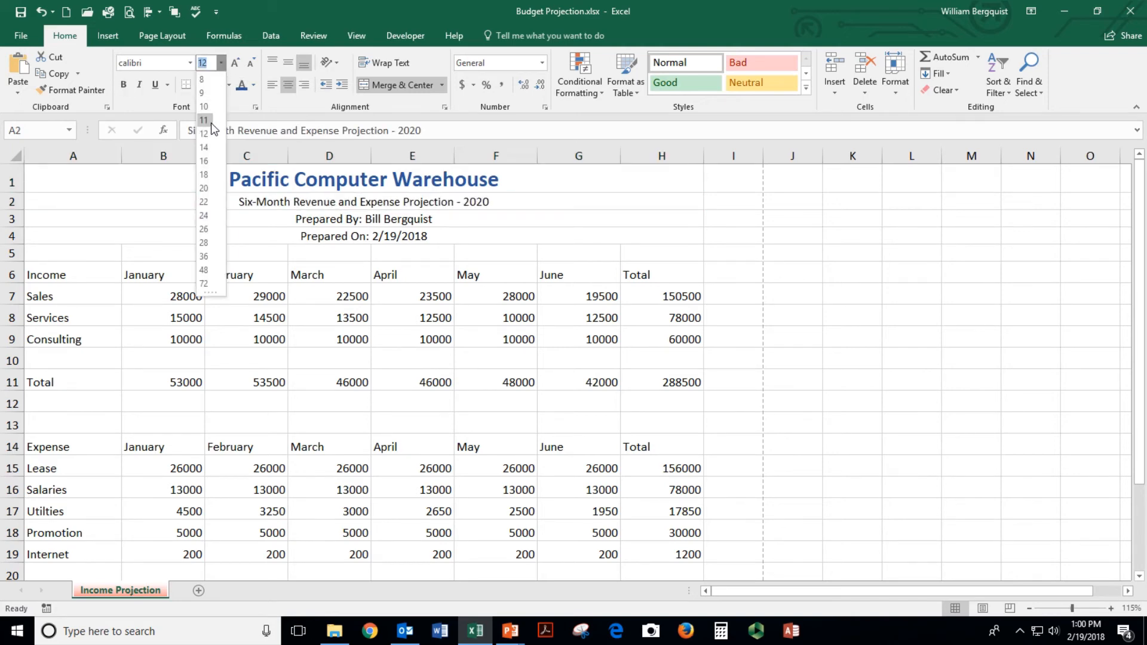
pyautogui.click(203, 170)
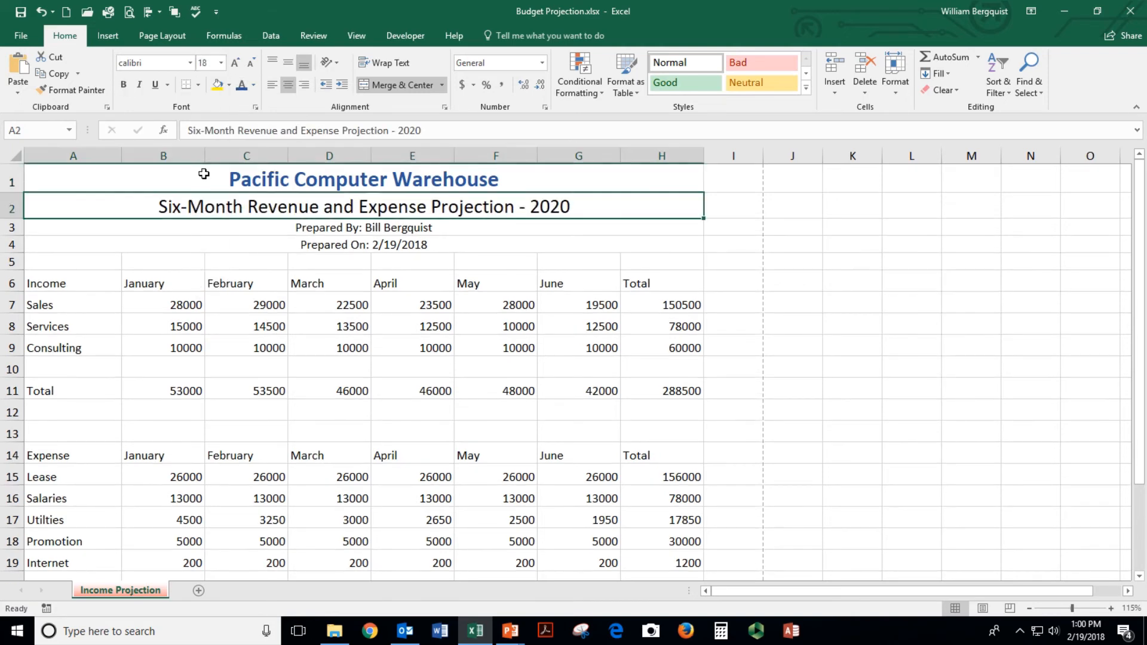
pyautogui.click(123, 85)
pyautogui.click(241, 84)
# Make the Prepared By line 14 pt, bold and blue
pyautogui.click(302, 228)
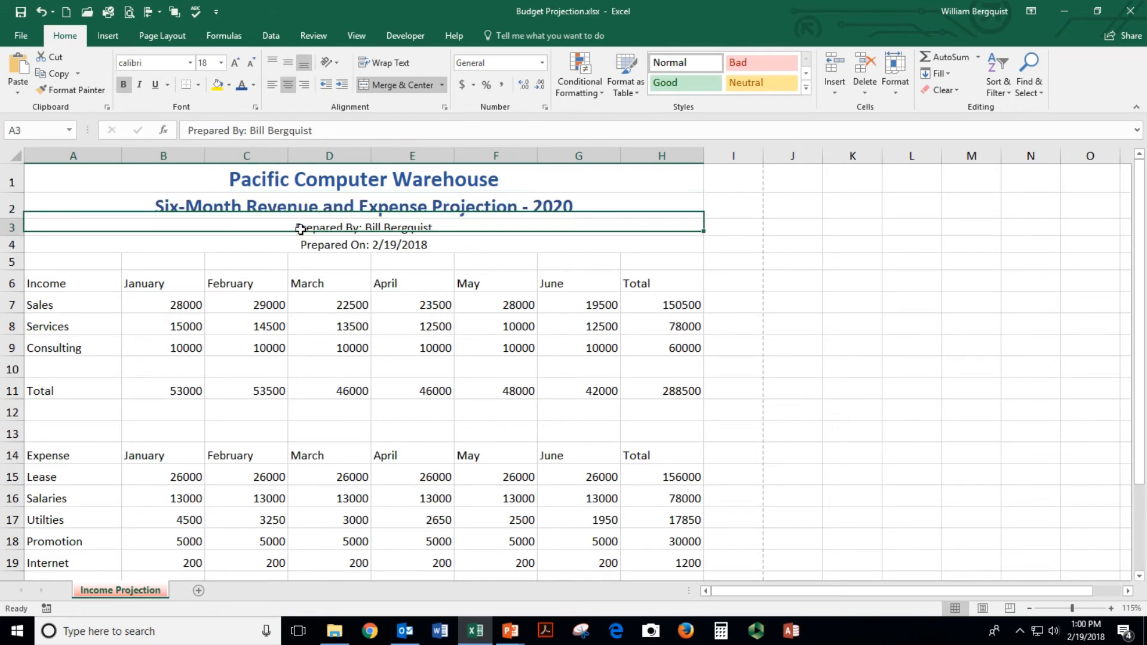
pyautogui.click(221, 63)
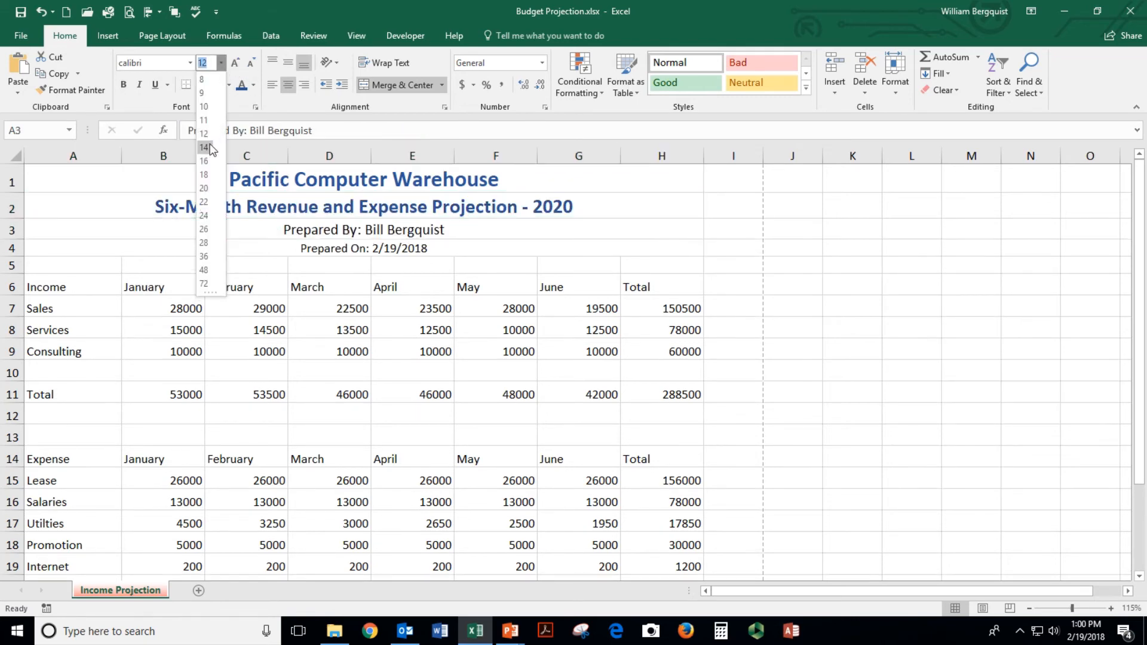
pyautogui.click(210, 143)
pyautogui.click(123, 84)
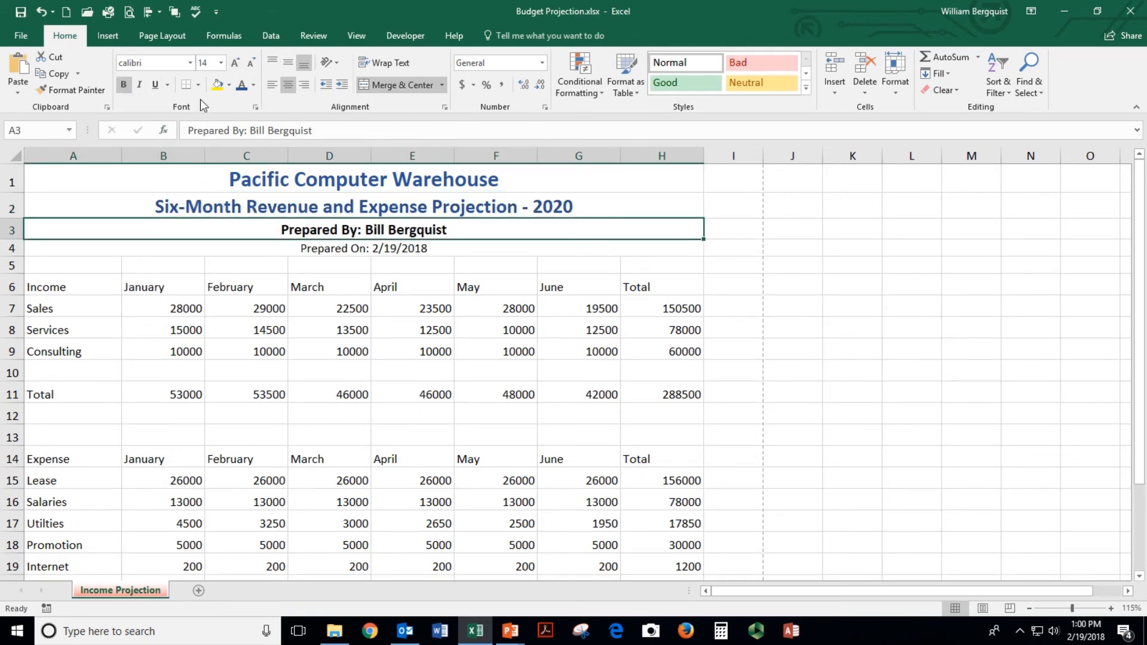
pyautogui.click(241, 84)
# Make the Prepared On line bold and blue, keeping it at 12 pt
pyautogui.click(297, 247)
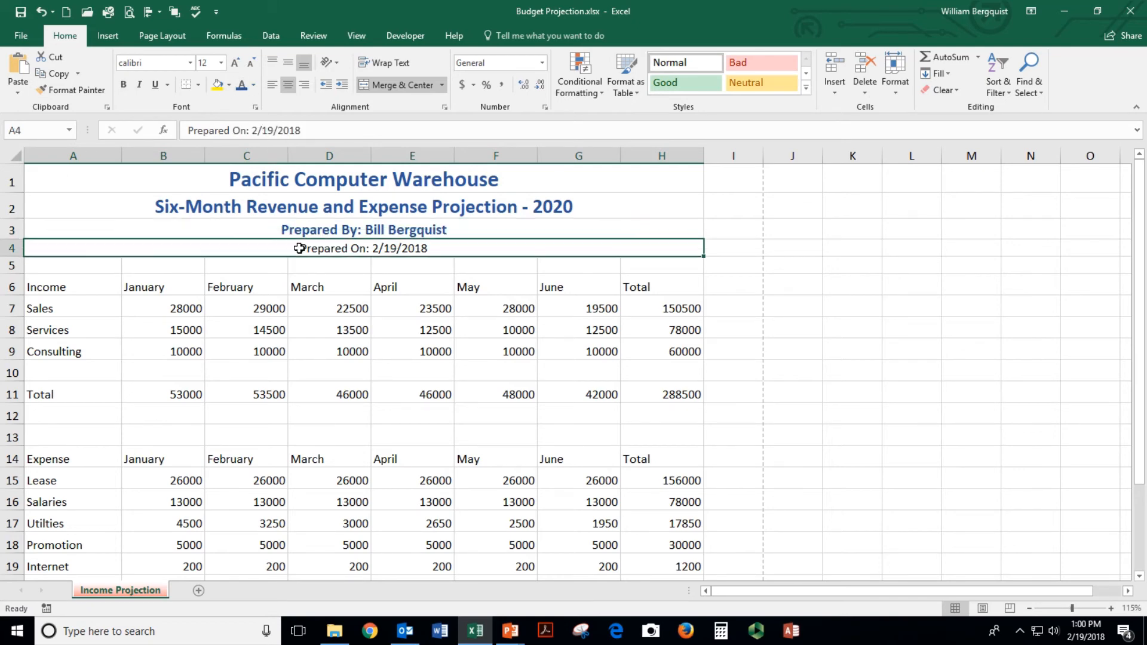
pyautogui.click(125, 88)
pyautogui.click(241, 84)
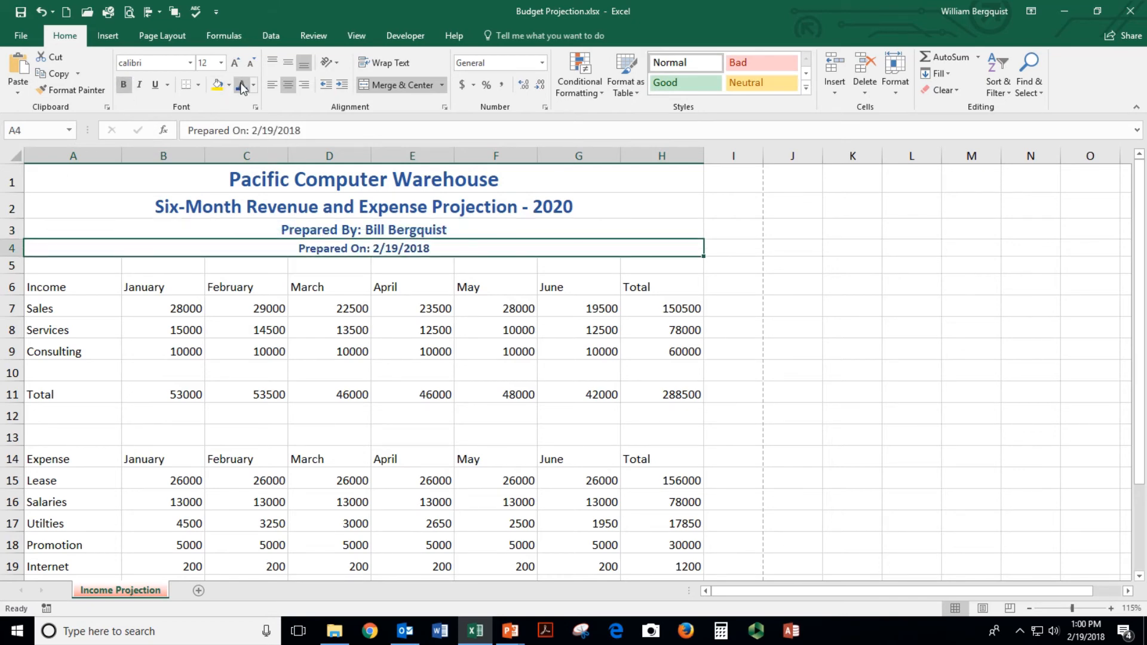
pyautogui.click(222, 64)
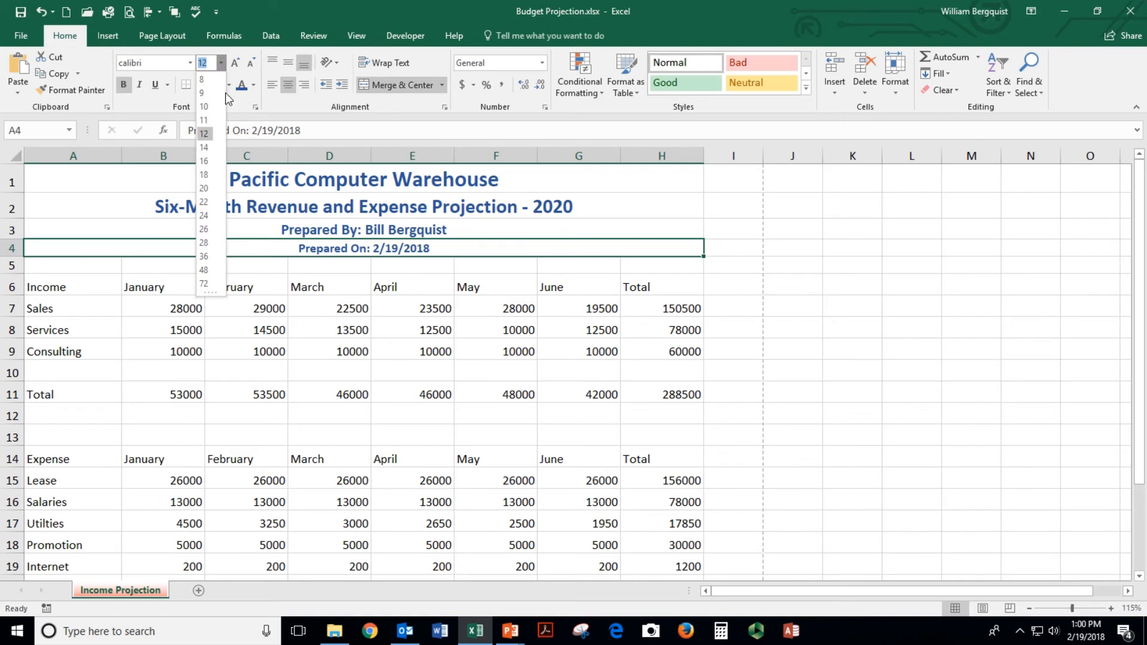
pyautogui.click(204, 135)
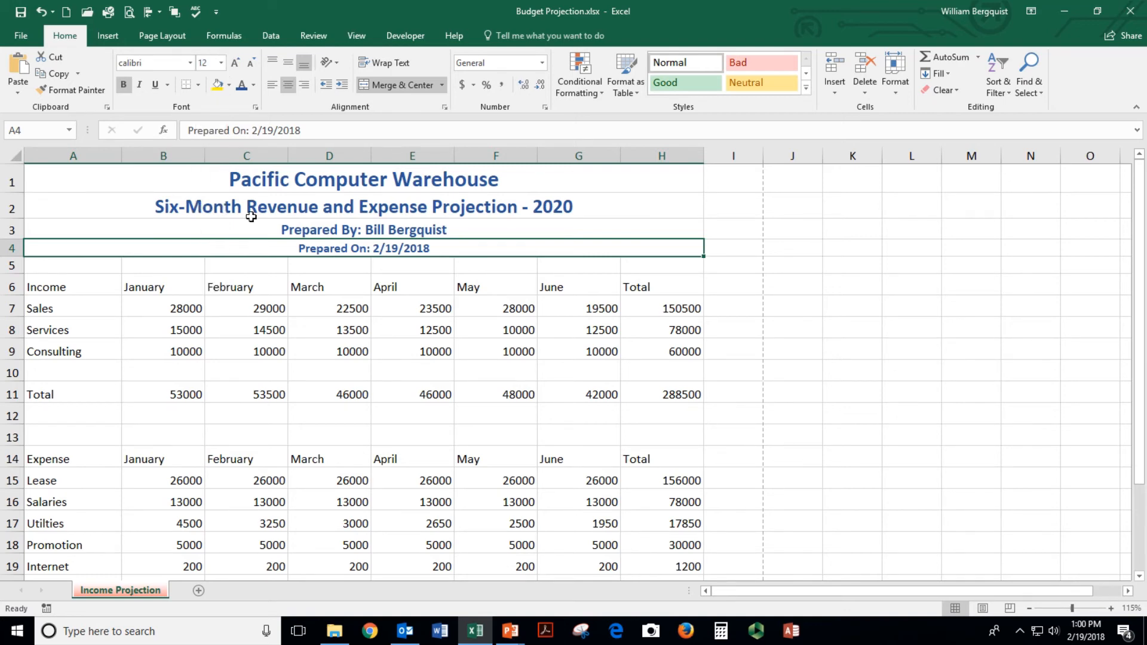
pyautogui.click(302, 304)
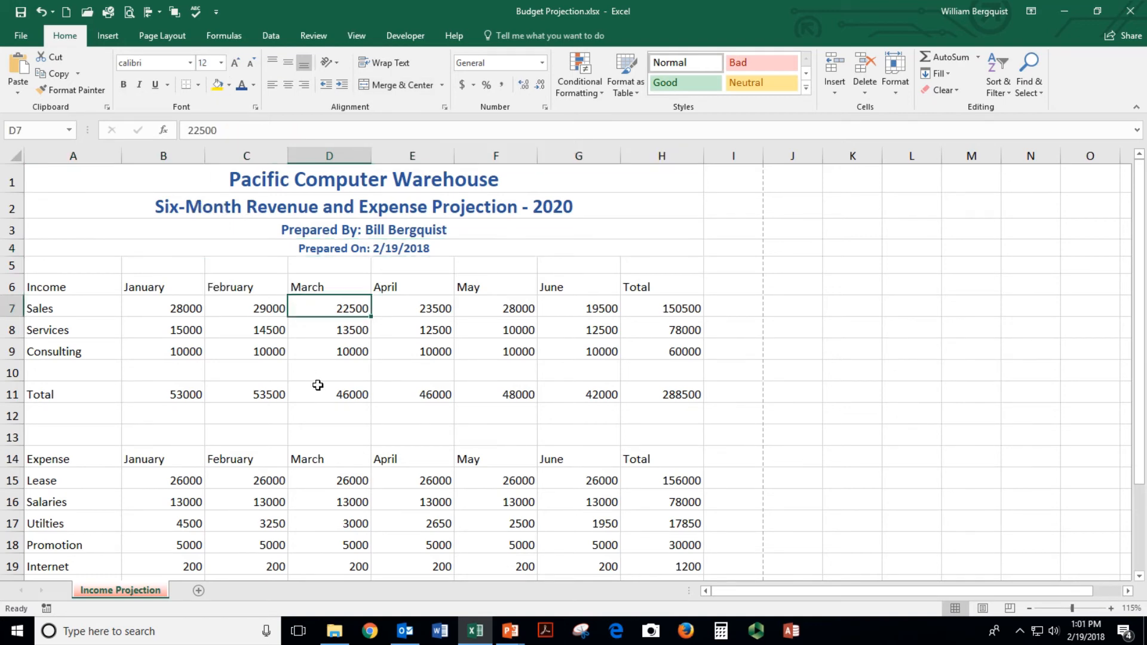
# Fill the A1:A4 title block with light blue
pyautogui.click(203, 250)
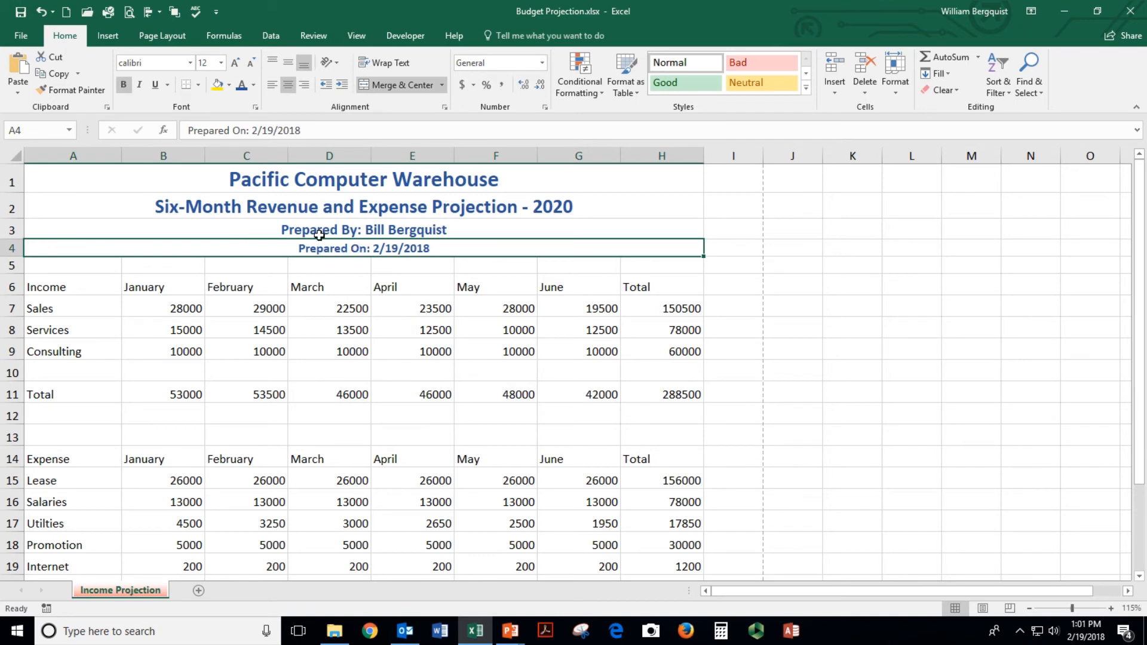
pyautogui.moveTo(278, 179); pyautogui.dragTo(288, 242)
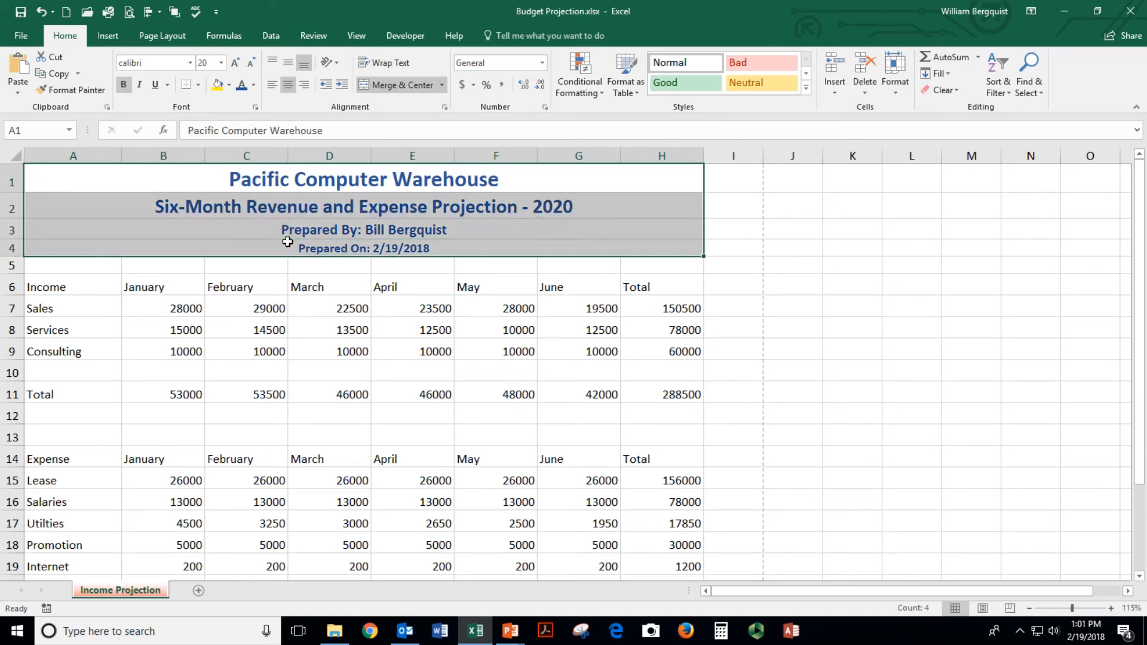
pyautogui.click(229, 85)
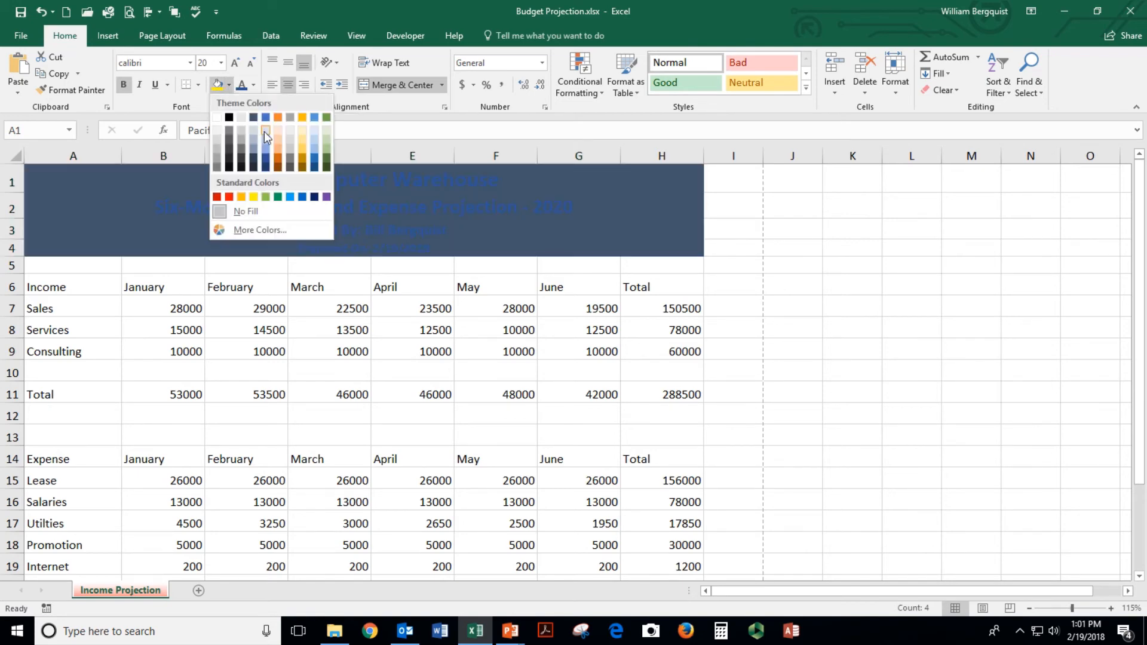
pyautogui.click(265, 138)
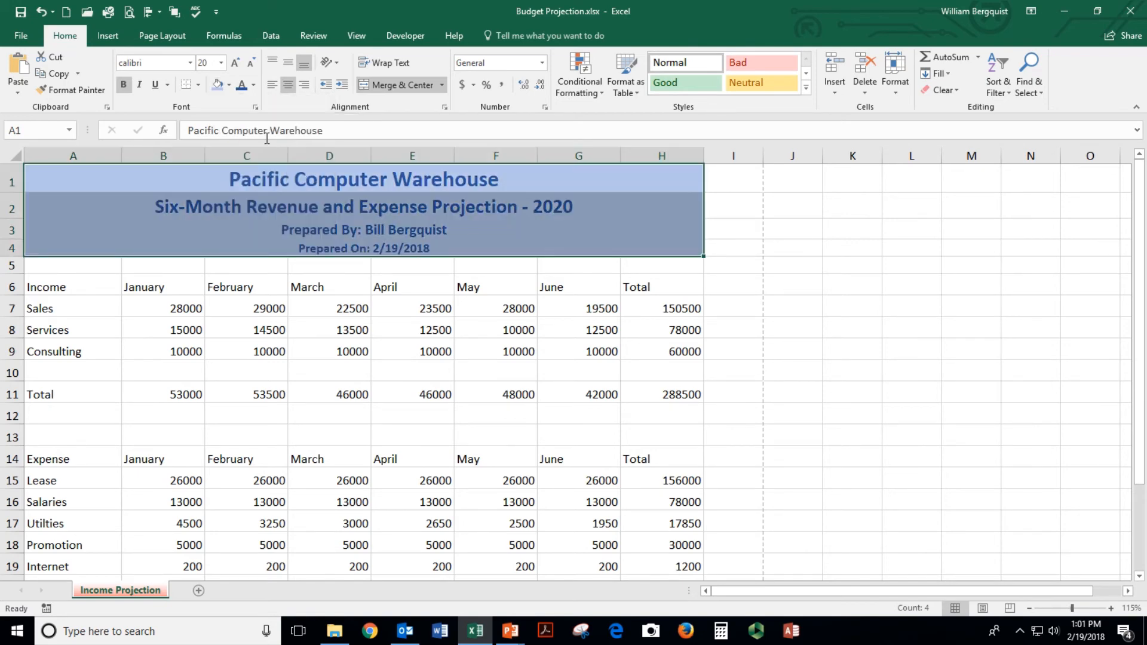
pyautogui.click(337, 349)
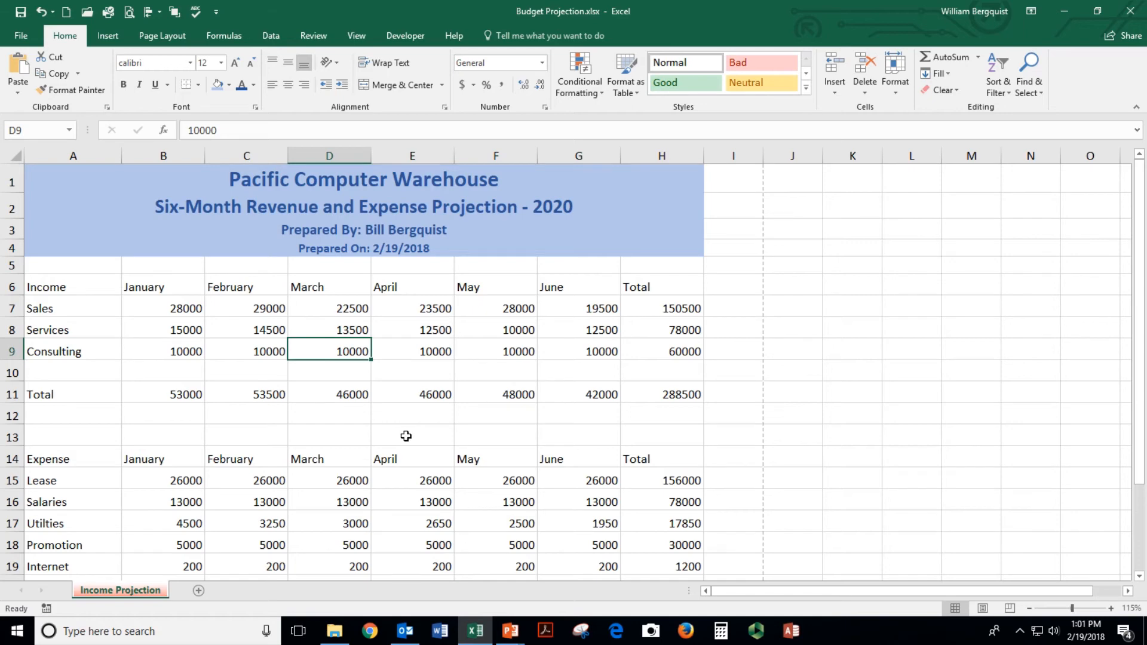
# Give the Income (row 6) and Expense header rows a blue fill with bold, centred blue text
pyautogui.moveTo(67, 287); pyautogui.dragTo(540, 287)
pyautogui.click(480, 348)
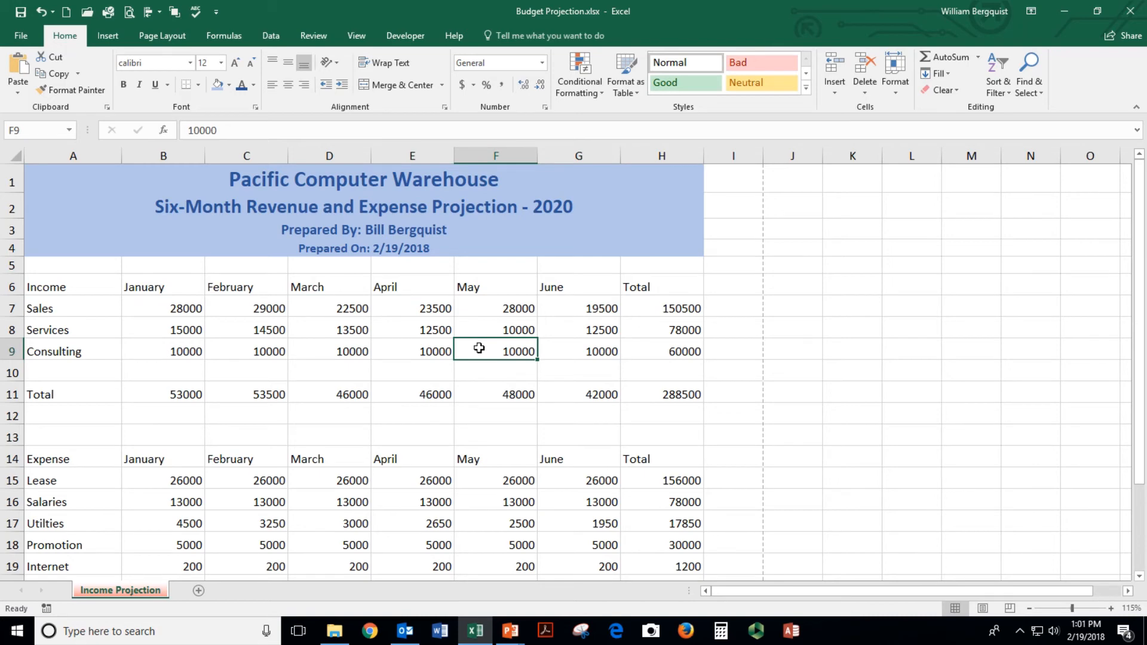
pyautogui.moveTo(69, 279); pyautogui.dragTo(627, 287)
pyautogui.moveTo(71, 459); pyautogui.dragTo(627, 457)
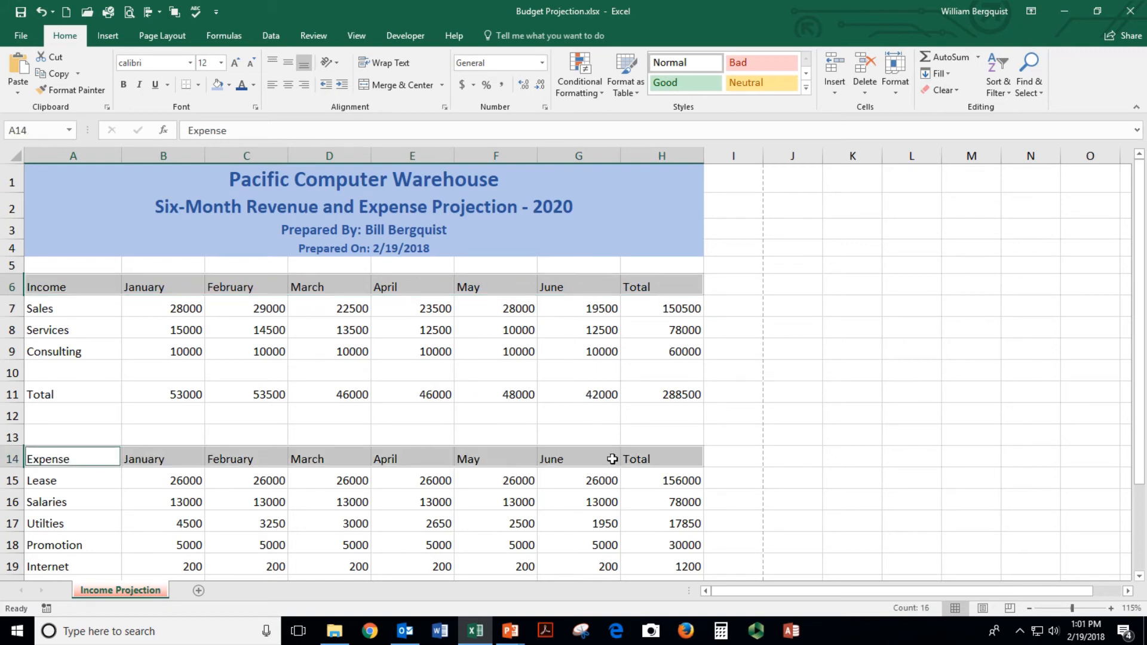
pyautogui.click(218, 85)
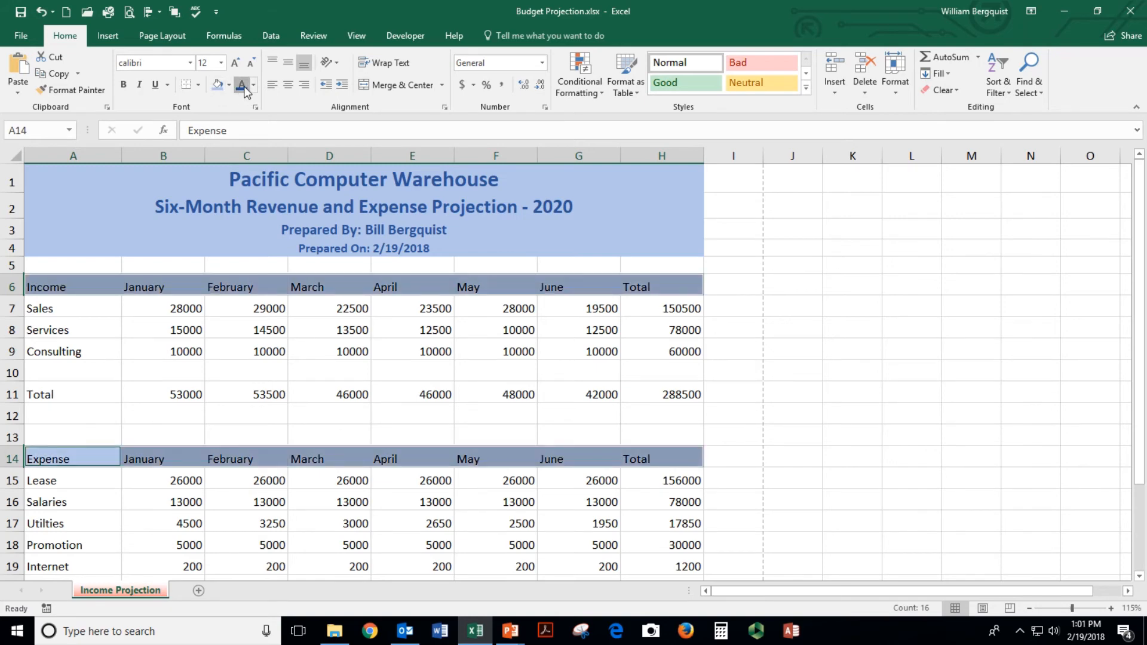
pyautogui.click(242, 86)
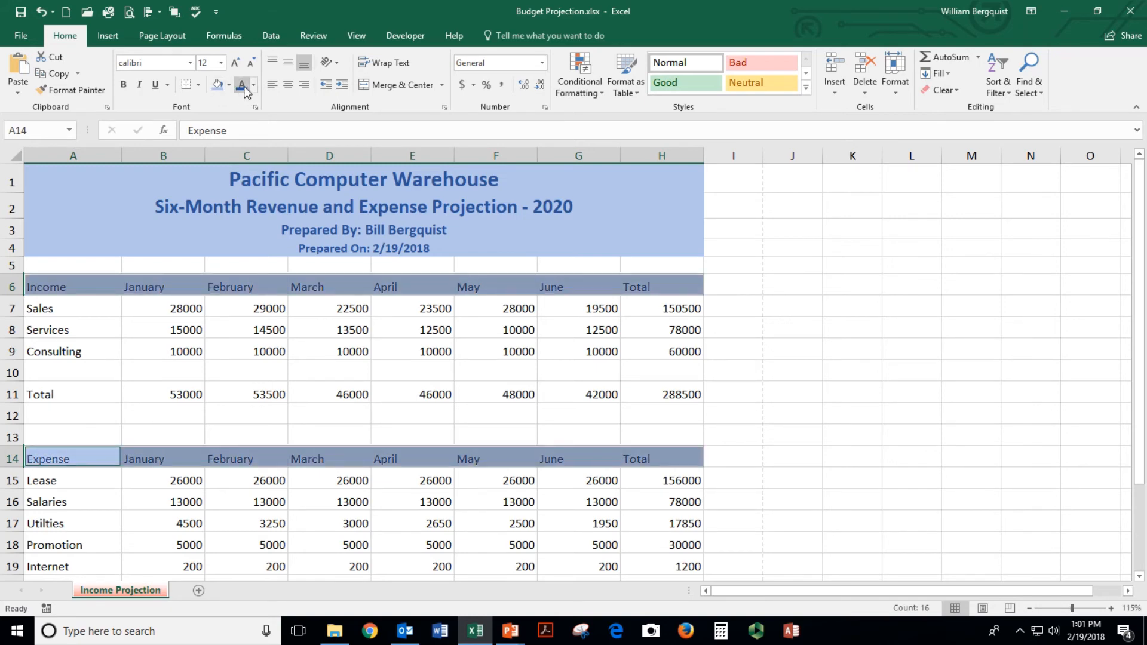
pyautogui.click(124, 85)
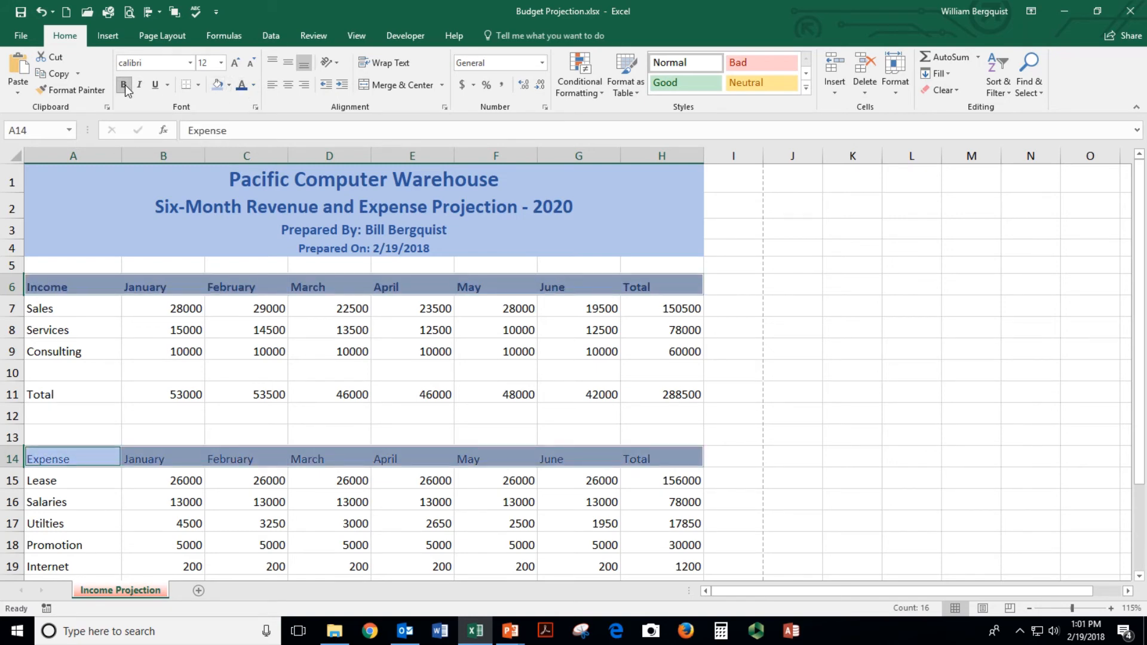
pyautogui.click(286, 89)
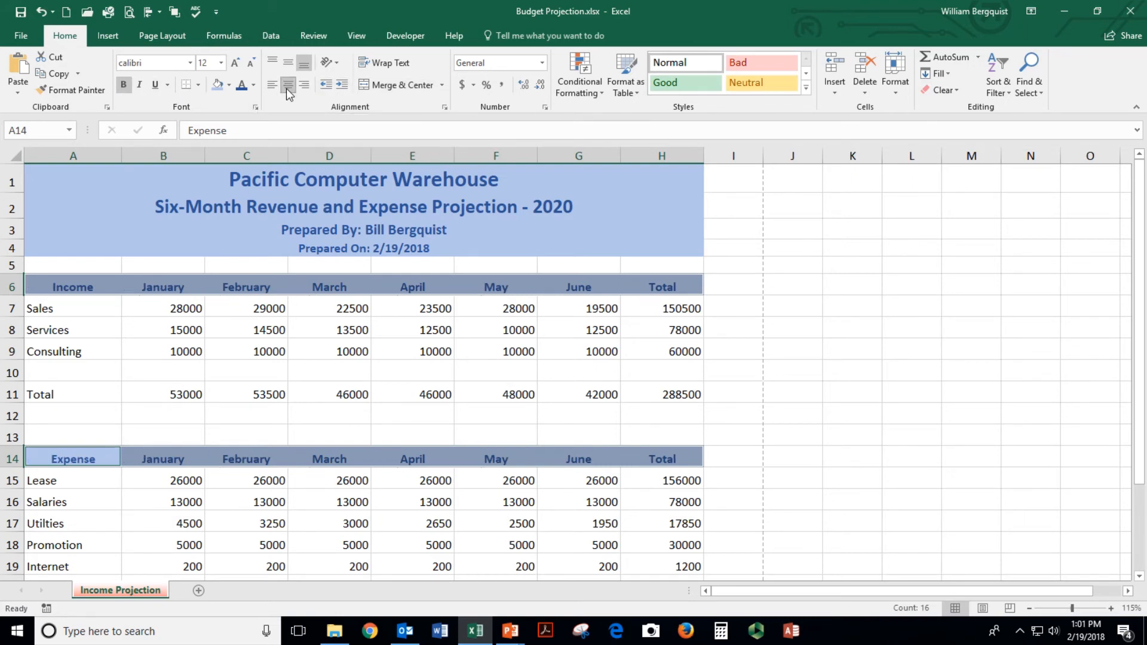
pyautogui.click(249, 342)
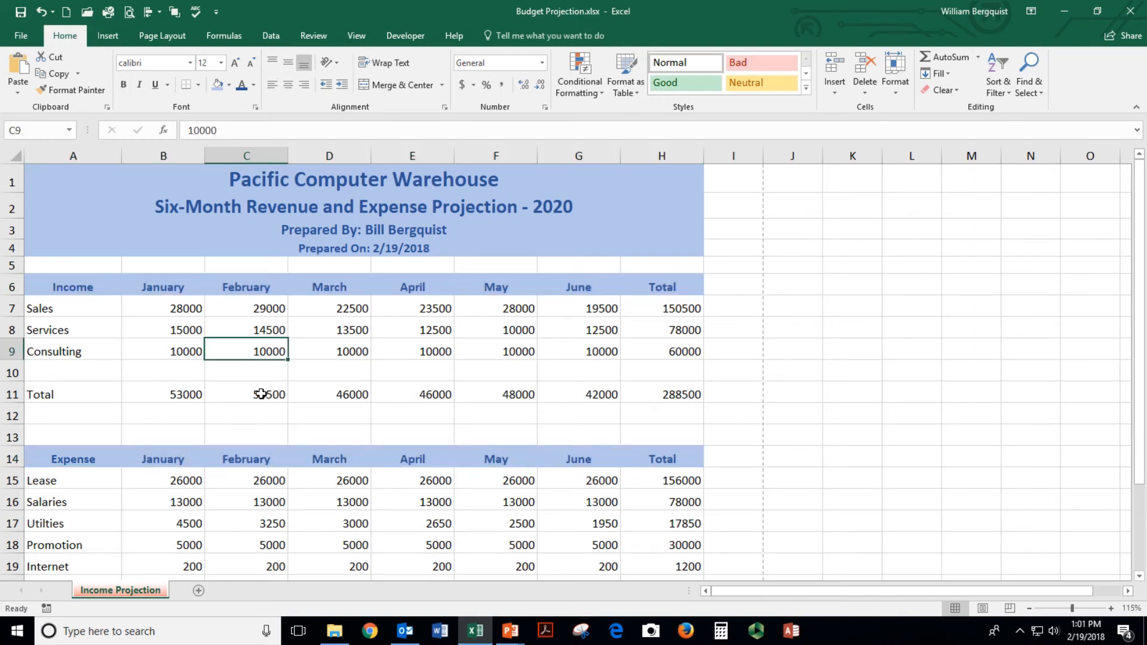
pyautogui.keyDown('ctrl'); pyautogui.scroll(-2, 261, 393); pyautogui.keyUp('ctrl')
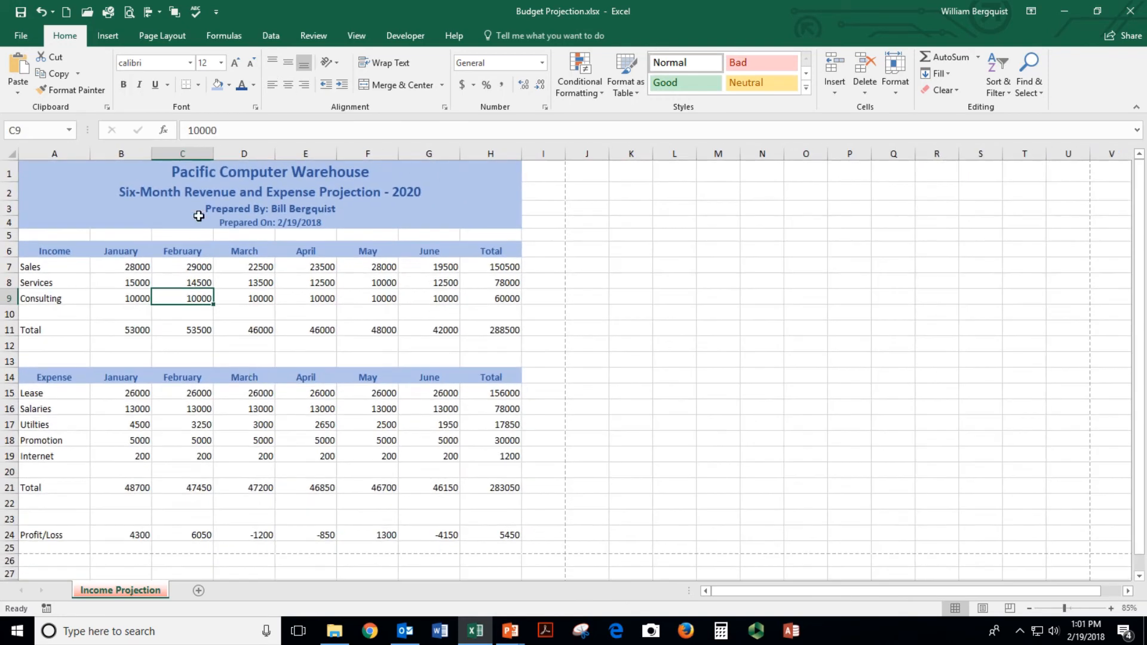
pyautogui.click(128, 12)
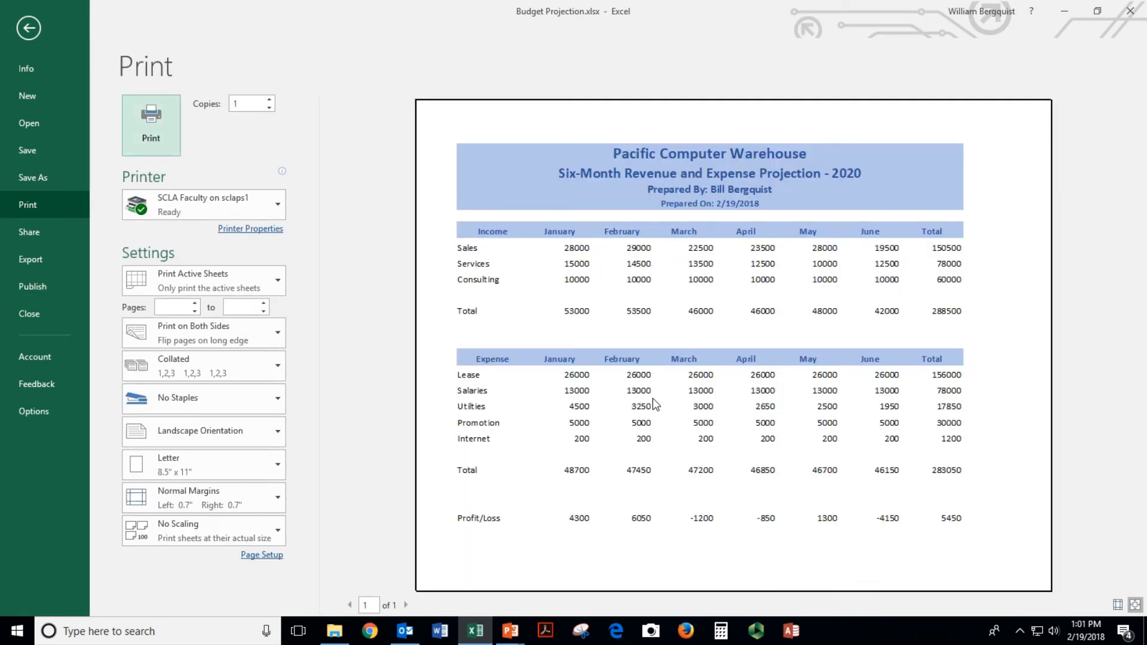
pyautogui.press('Escape')
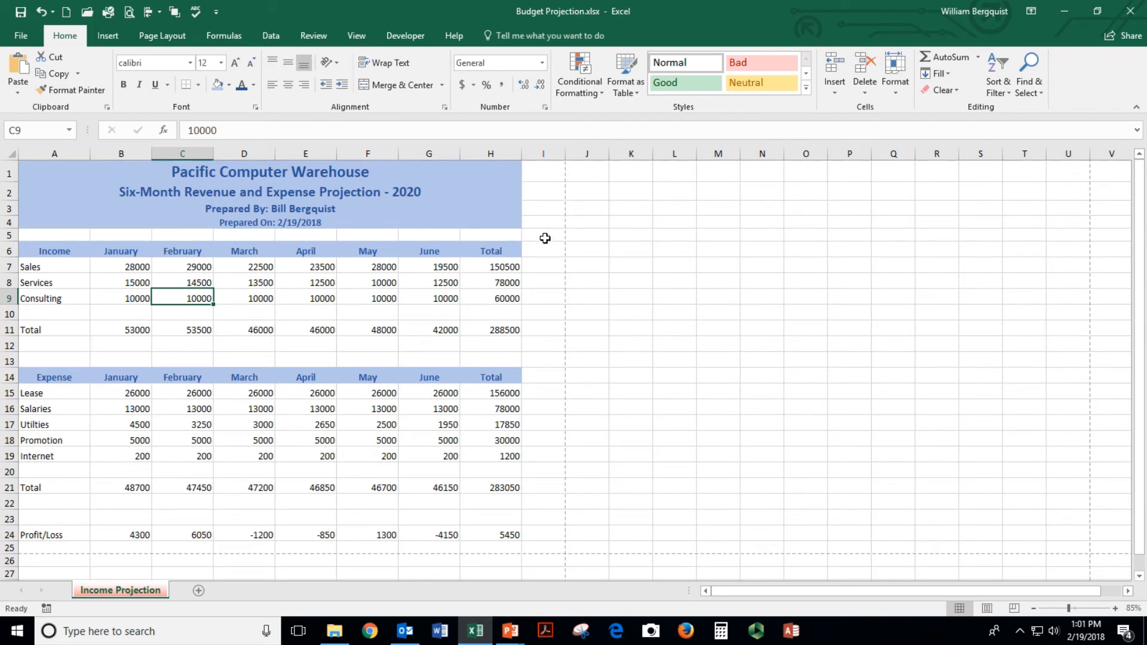
pyautogui.moveTo(113, 154); pyautogui.dragTo(244, 150)
pyautogui.moveTo(127, 252); pyautogui.dragTo(514, 251)
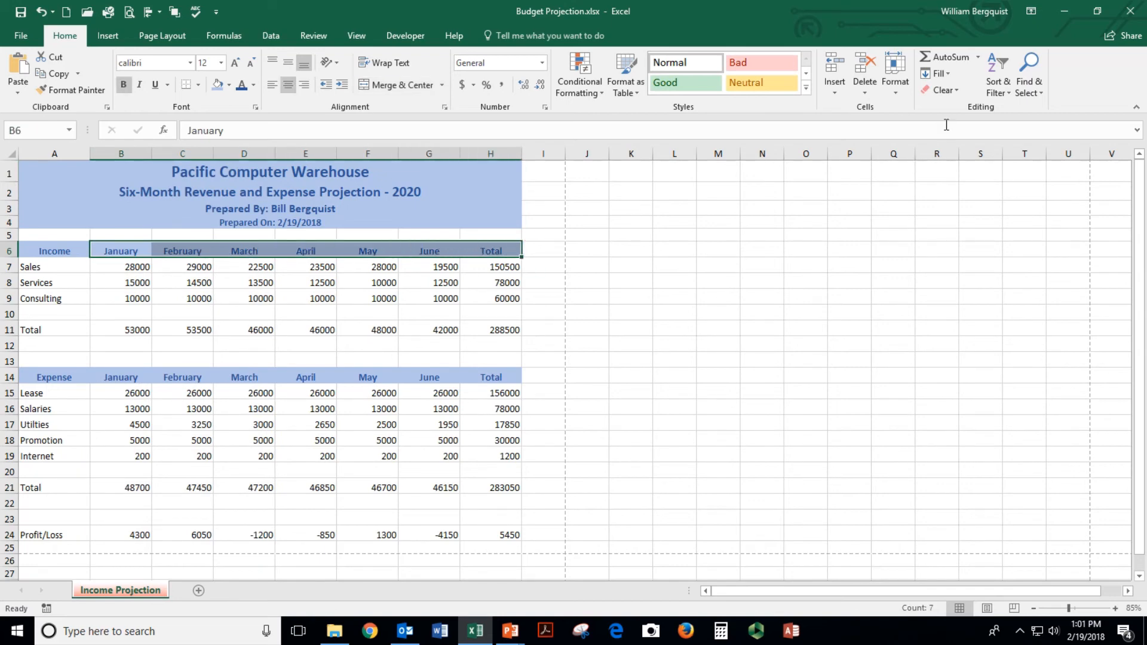
pyautogui.click(887, 94)
pyautogui.click(923, 157)
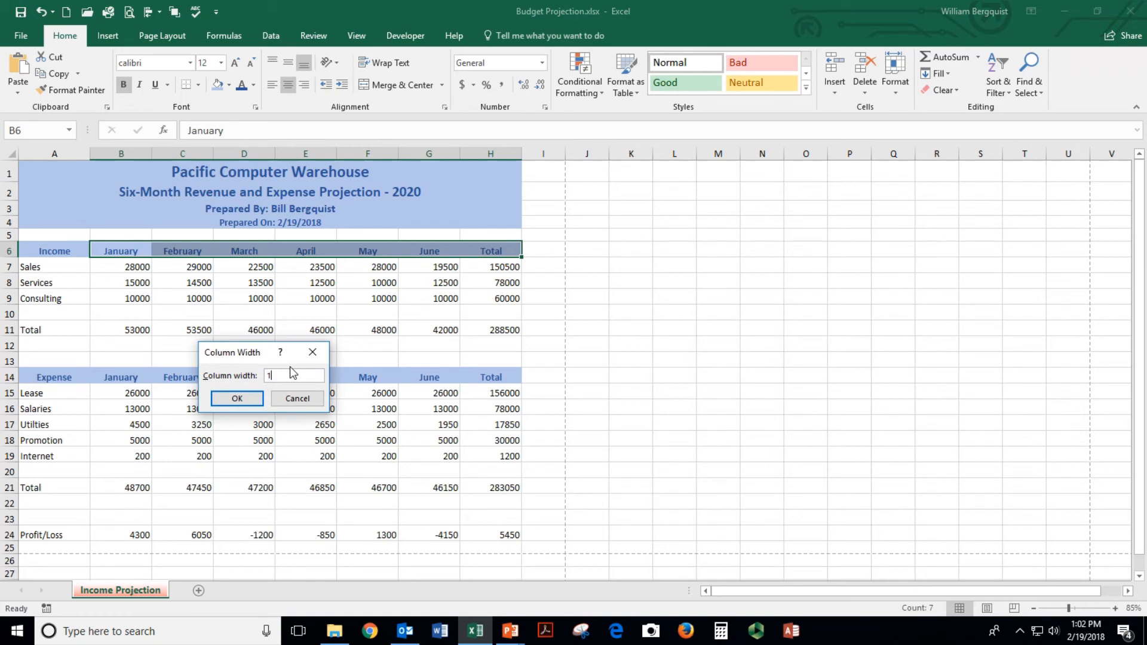
pyautogui.press('Return')
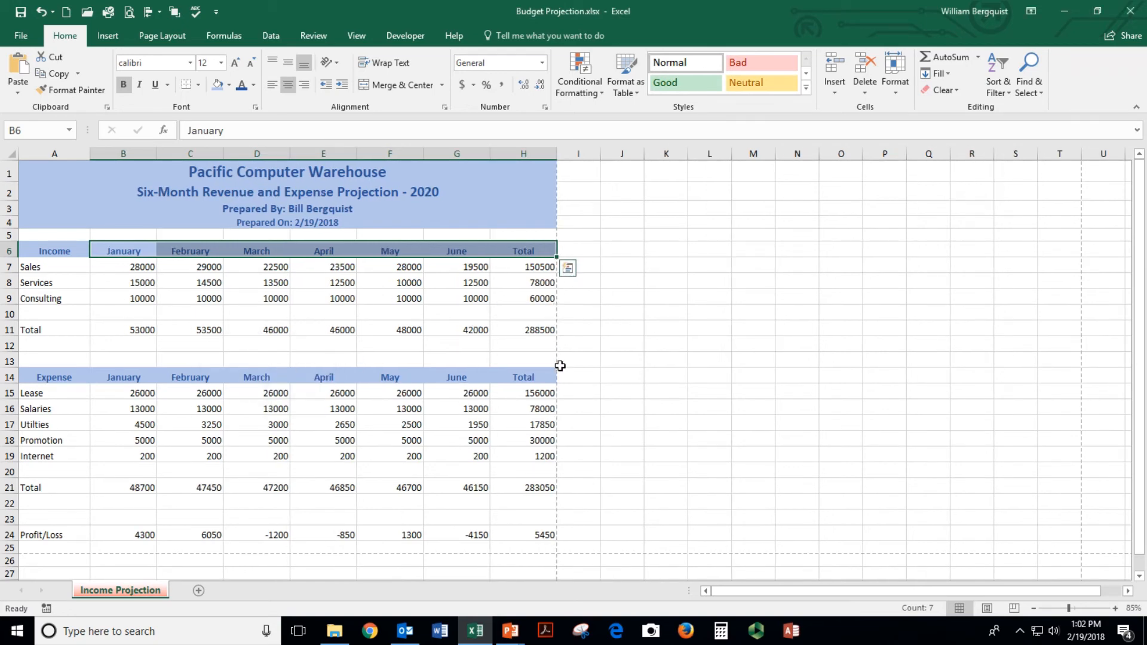
pyautogui.click(137, 264)
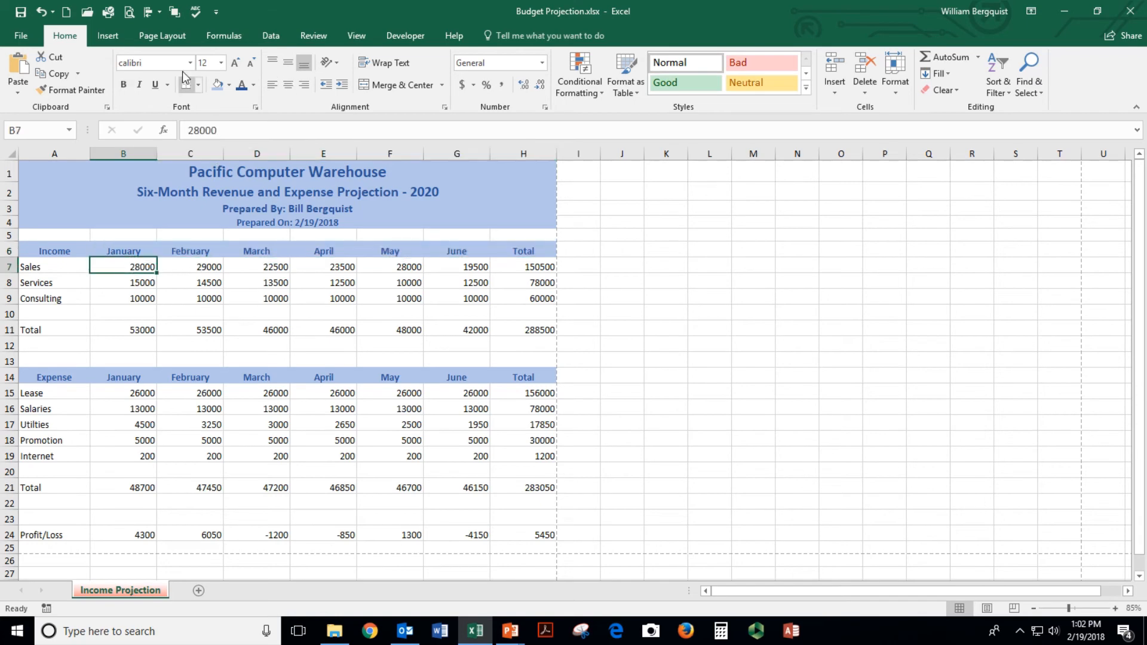
pyautogui.click(129, 11)
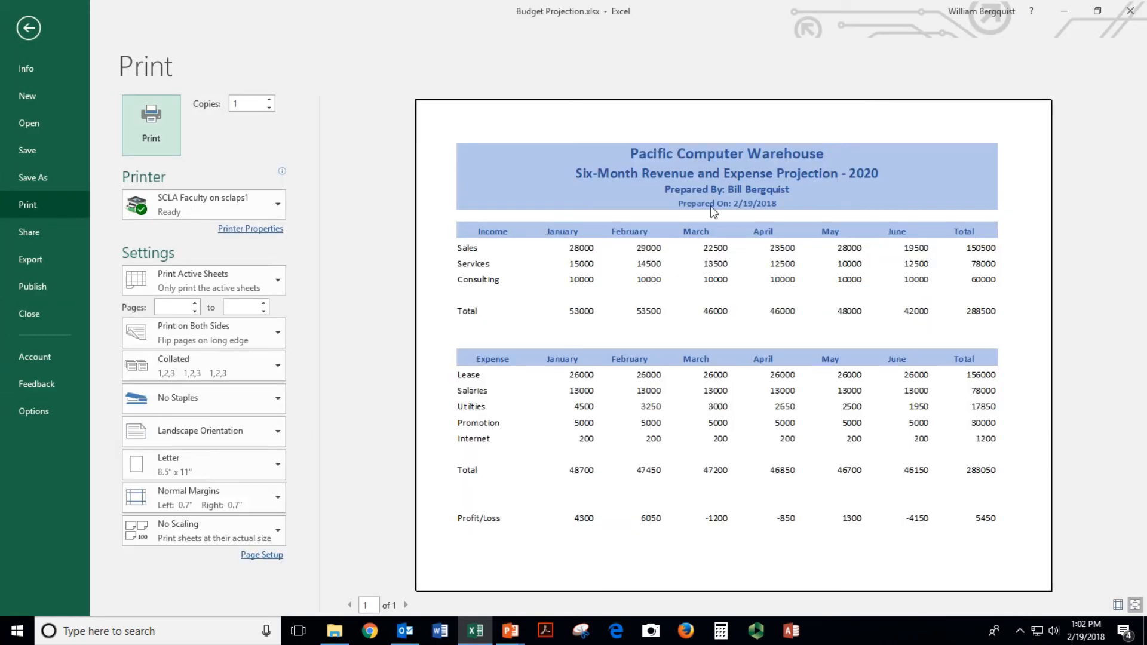
# Save the workbook and format Sales figures B7:H7 as whole-dollar Accounting
pyautogui.click(29, 28)
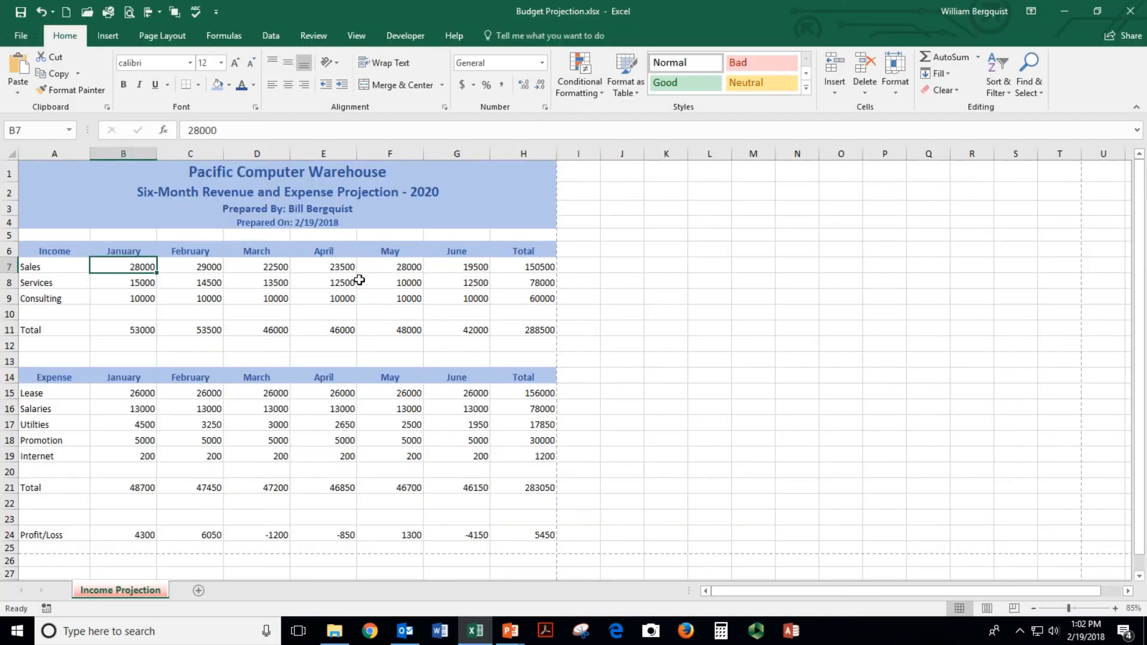
pyautogui.click(20, 11)
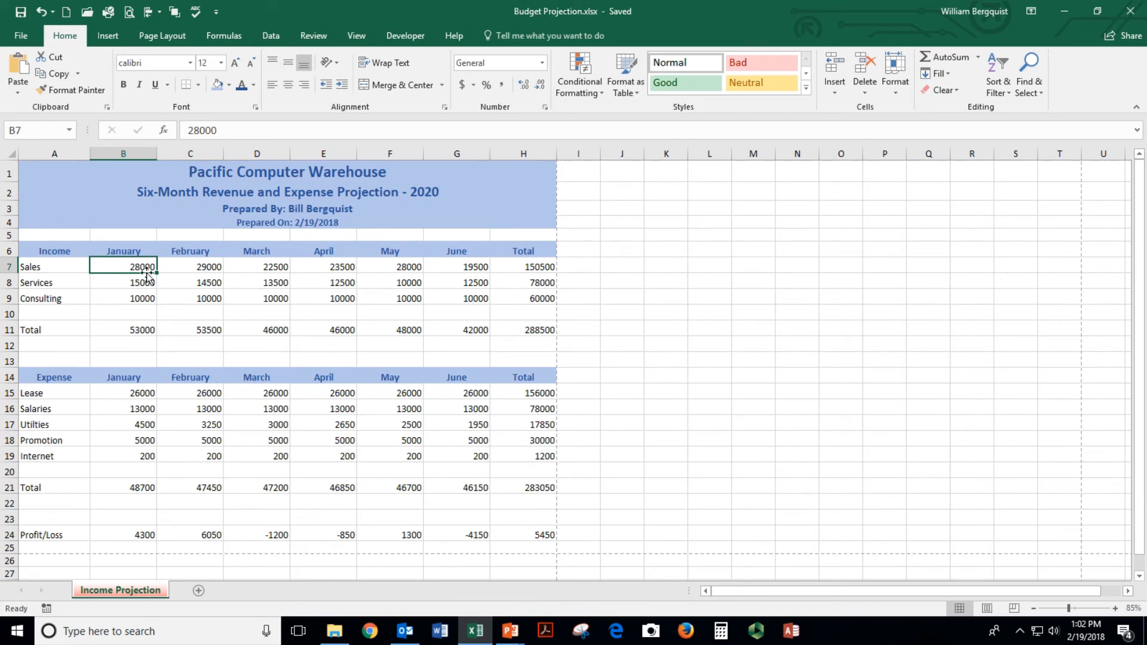
pyautogui.moveTo(113, 267); pyautogui.dragTo(520, 267)
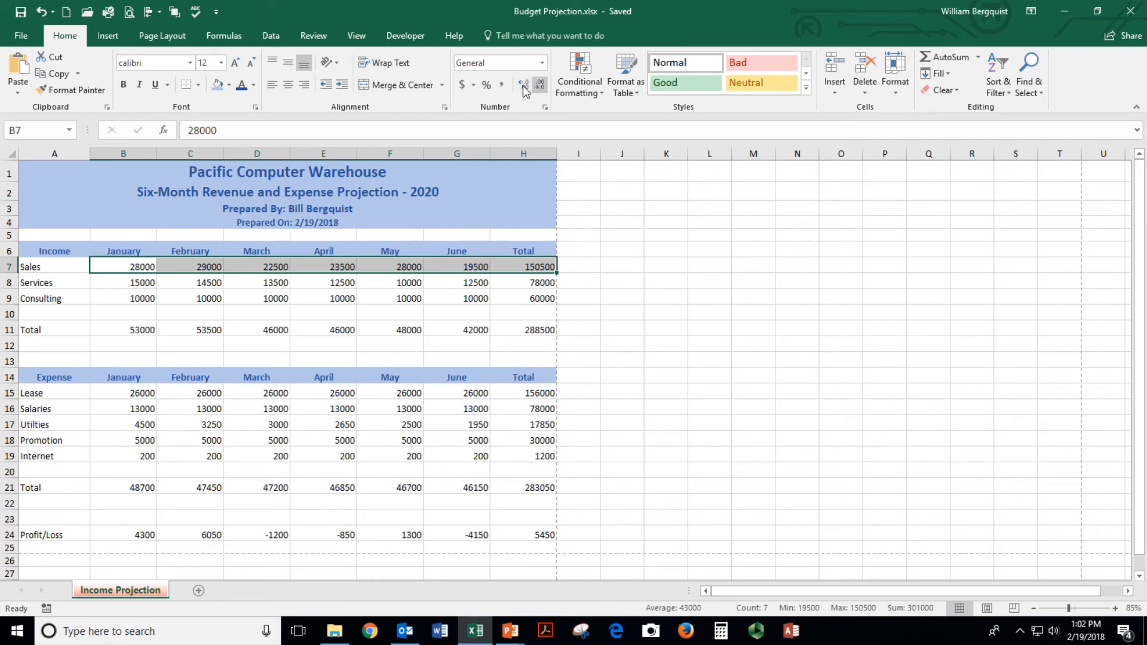
pyautogui.click(463, 88)
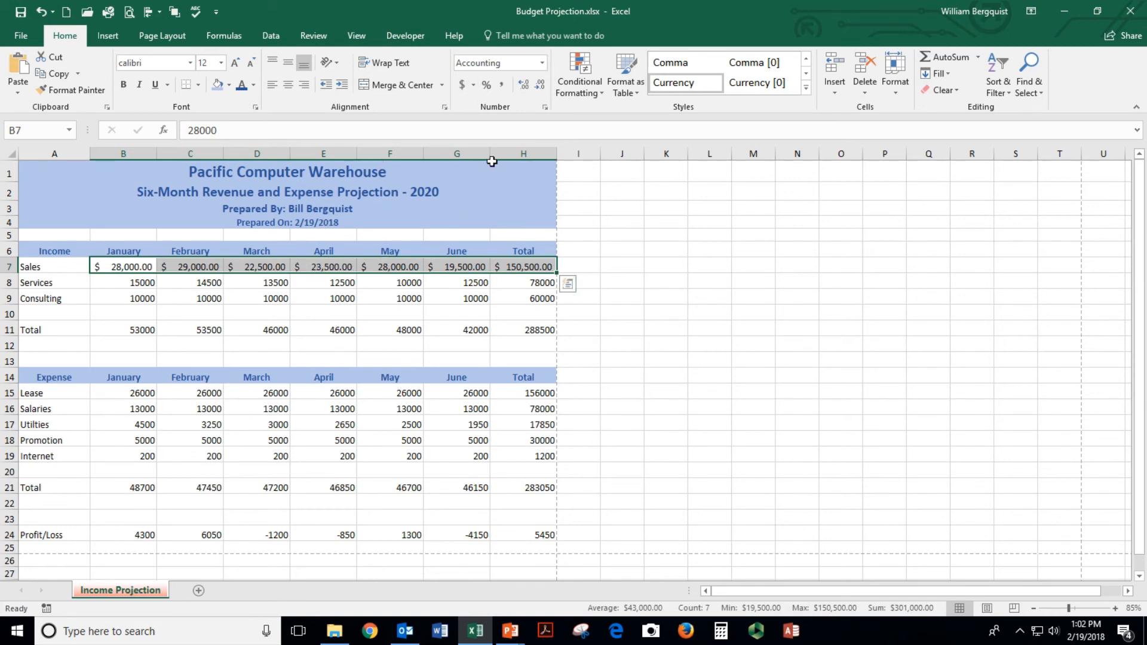
pyautogui.click(540, 91)
pyautogui.click(540, 91)
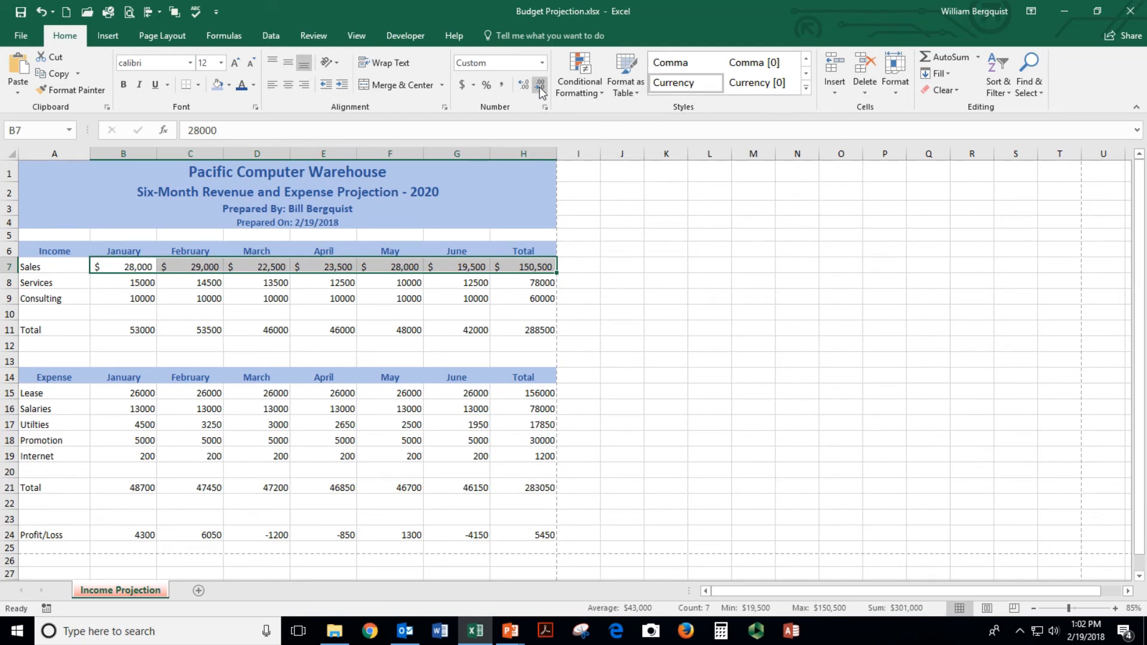
# Format Services and Consulting figures B8:H9 as comma style with no decimals
pyautogui.moveTo(122, 283); pyautogui.dragTo(511, 295)
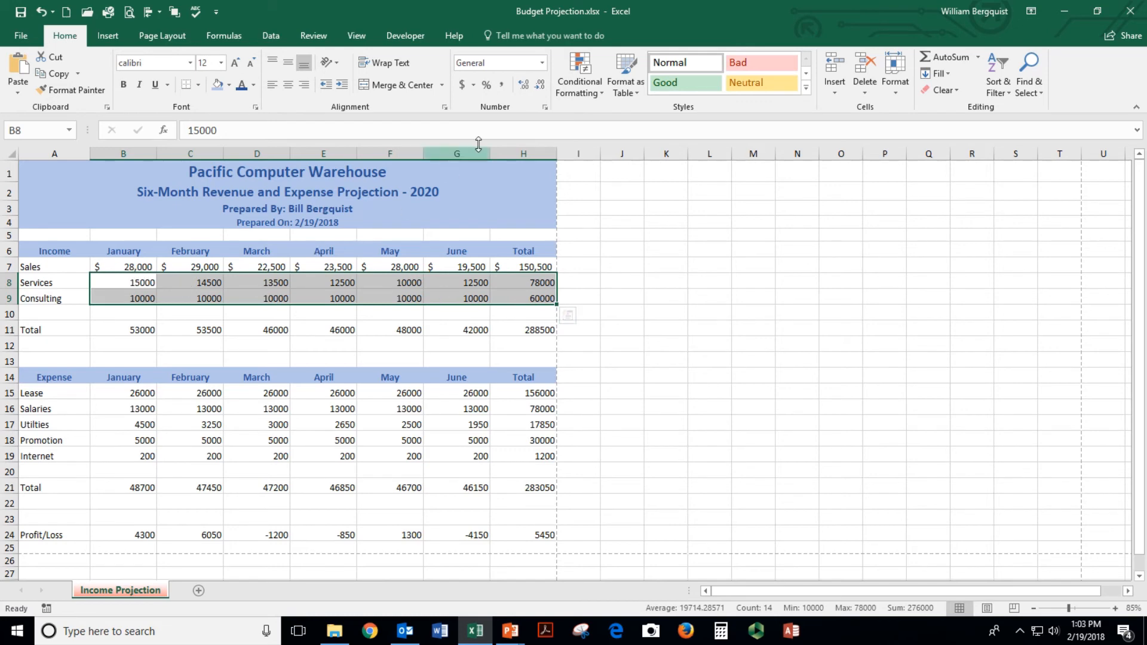
pyautogui.click(504, 88)
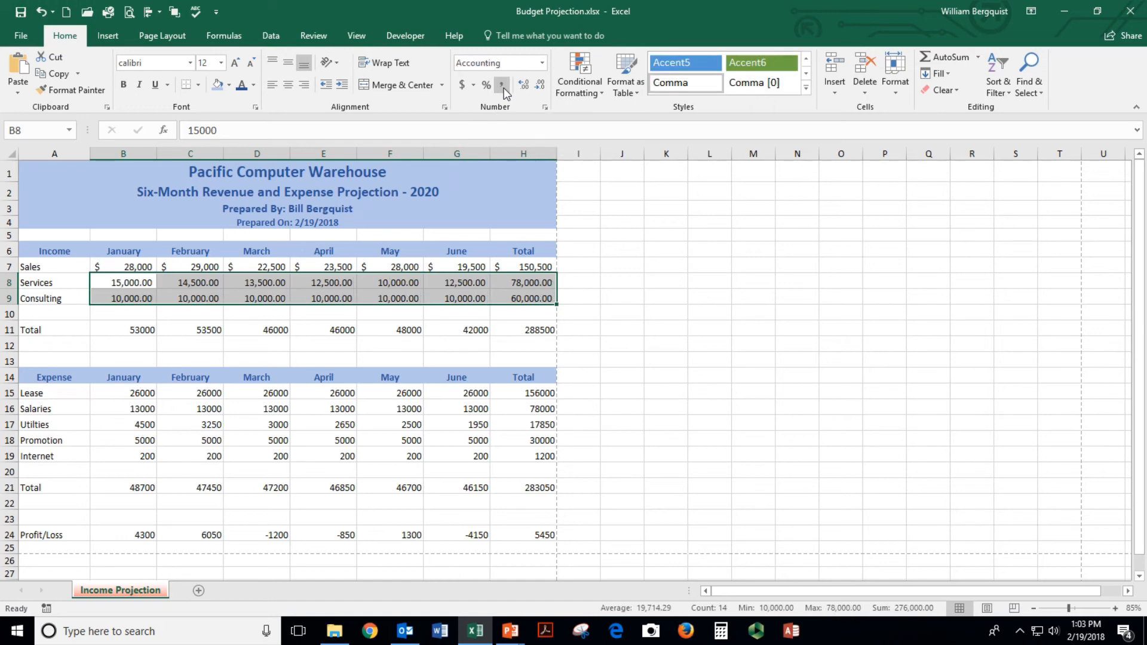
pyautogui.click(541, 90)
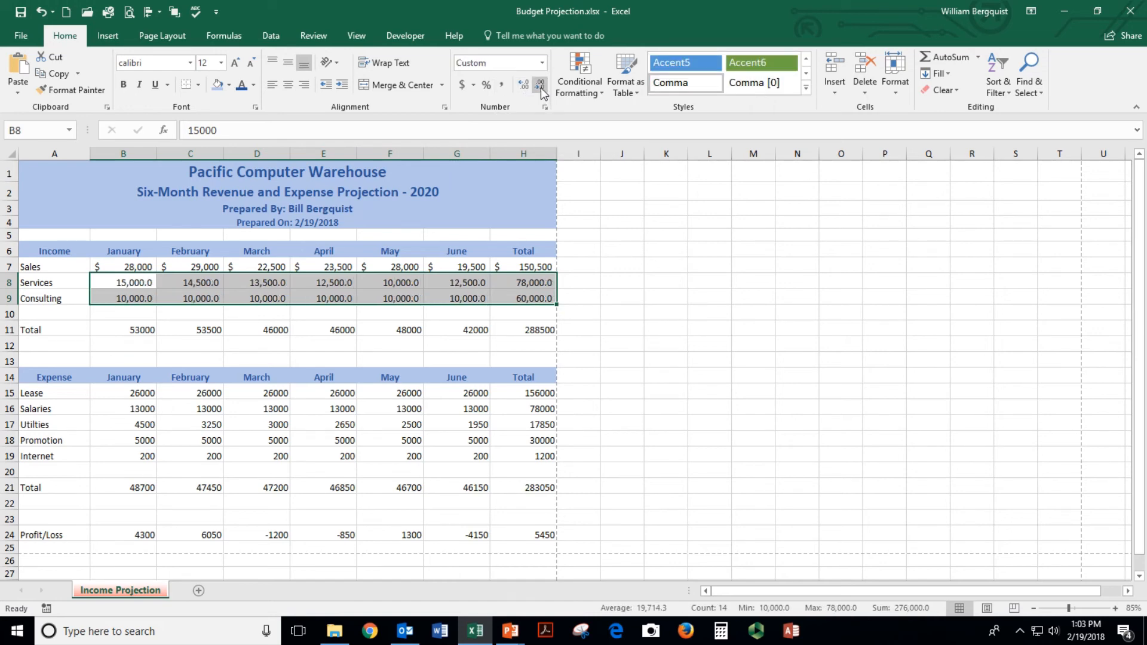
pyautogui.click(541, 89)
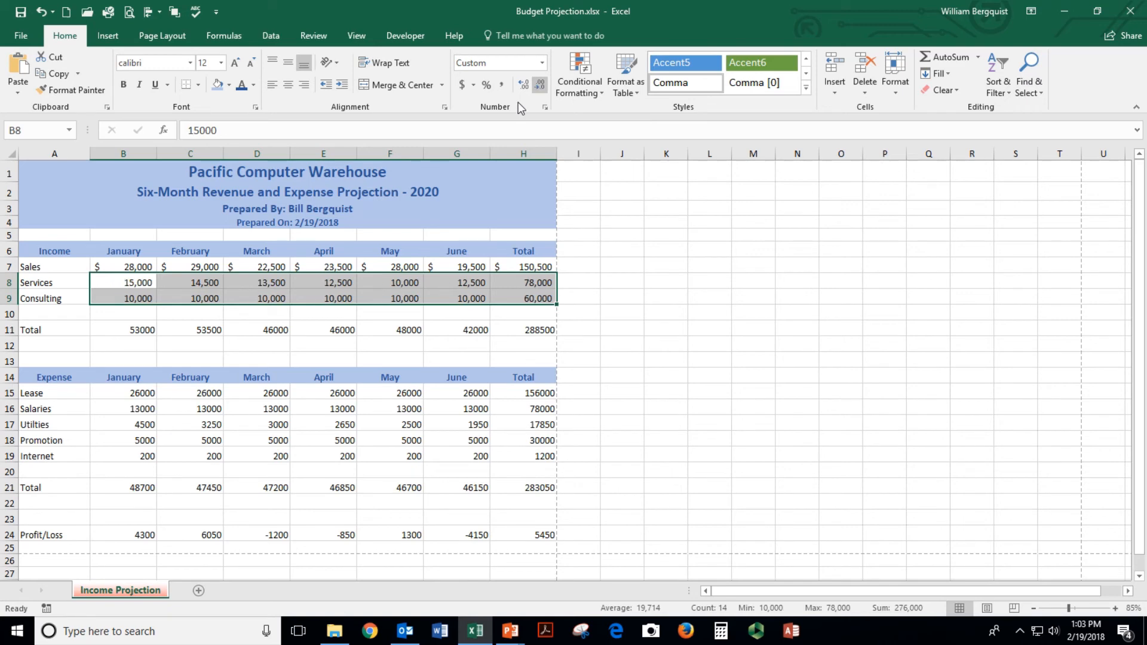
# Format the income Total row B11:H11 as whole-dollar Accounting and save the workbook
pyautogui.moveTo(107, 330); pyautogui.dragTo(511, 320)
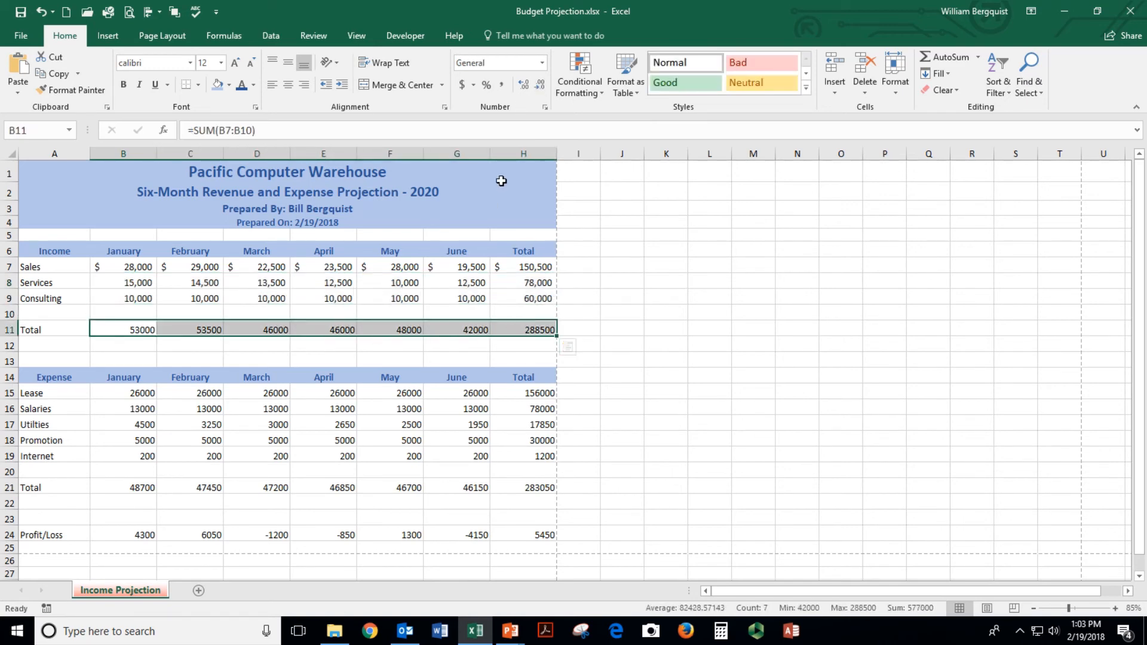
pyautogui.click(461, 84)
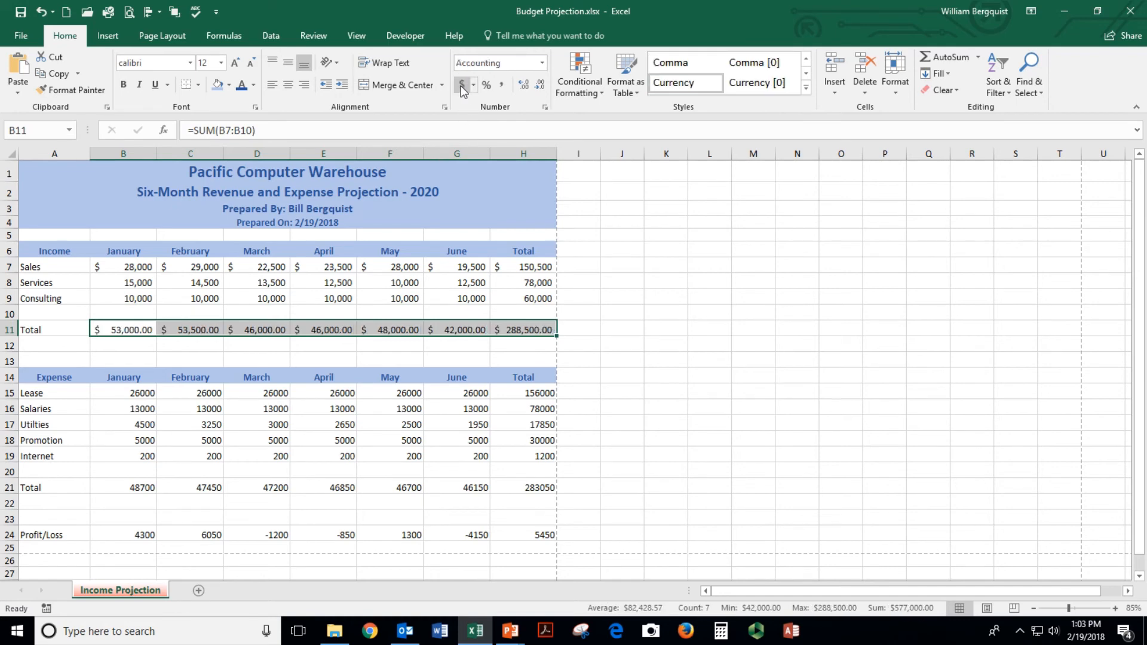
pyautogui.click(537, 87)
pyautogui.click(538, 87)
pyautogui.click(267, 293)
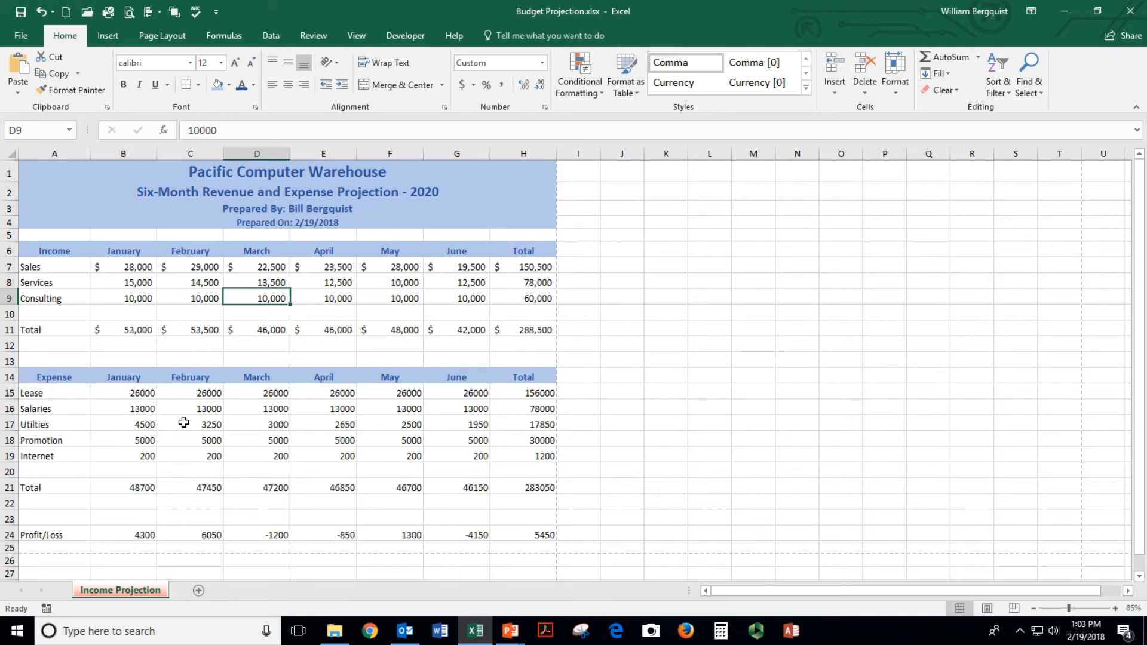
pyautogui.click(188, 453)
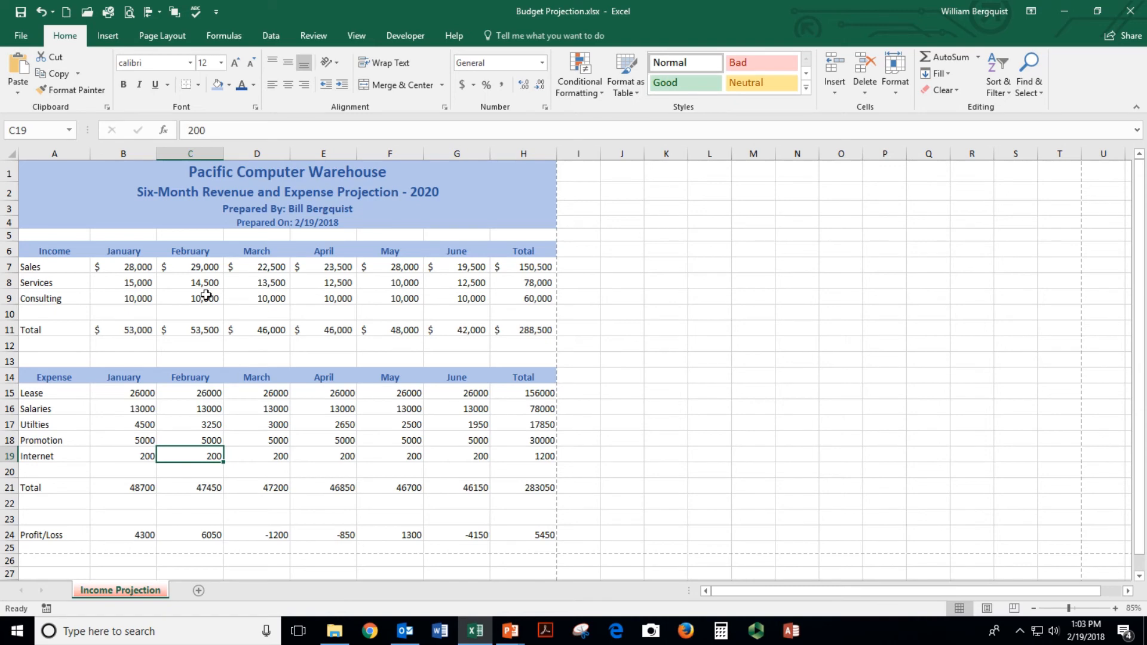
pyautogui.click(20, 13)
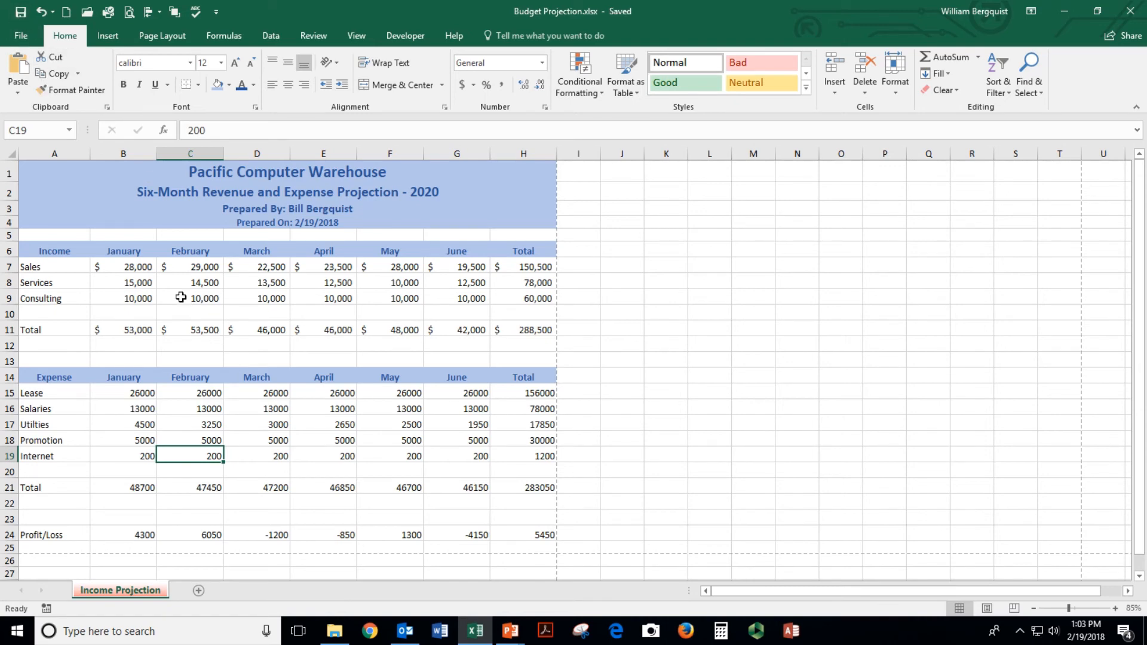
# Copy the Sales row formatting onto the Lease row and give expense rows 16–19 comma style with no decimals
pyautogui.moveTo(107, 266); pyautogui.dragTo(492, 264)
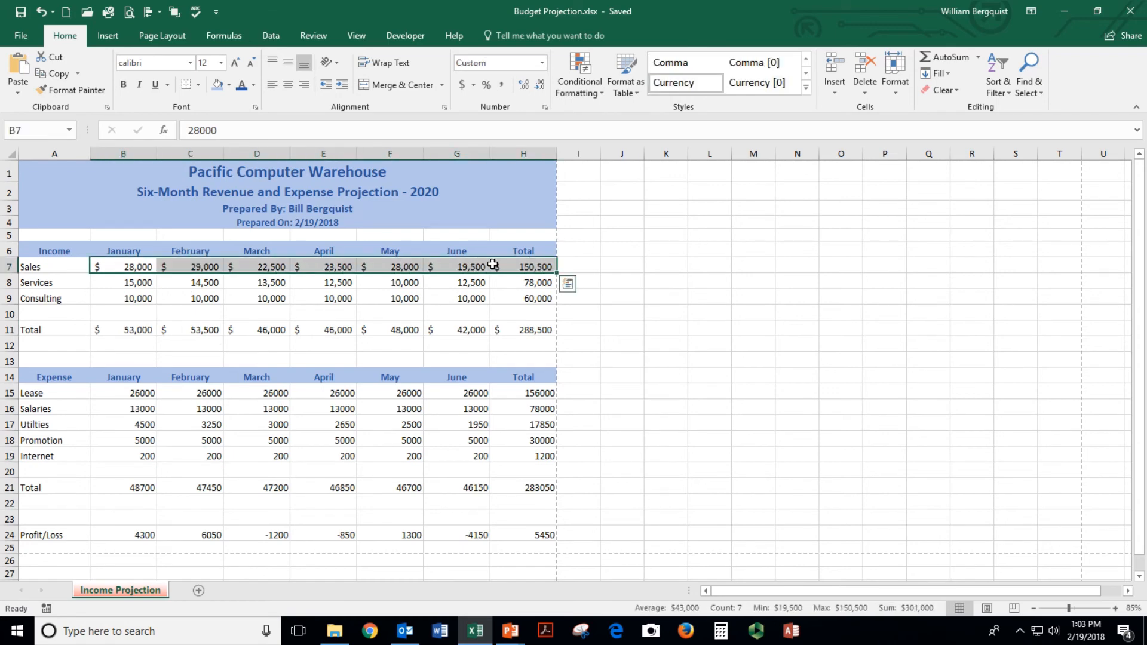
pyautogui.click(59, 92)
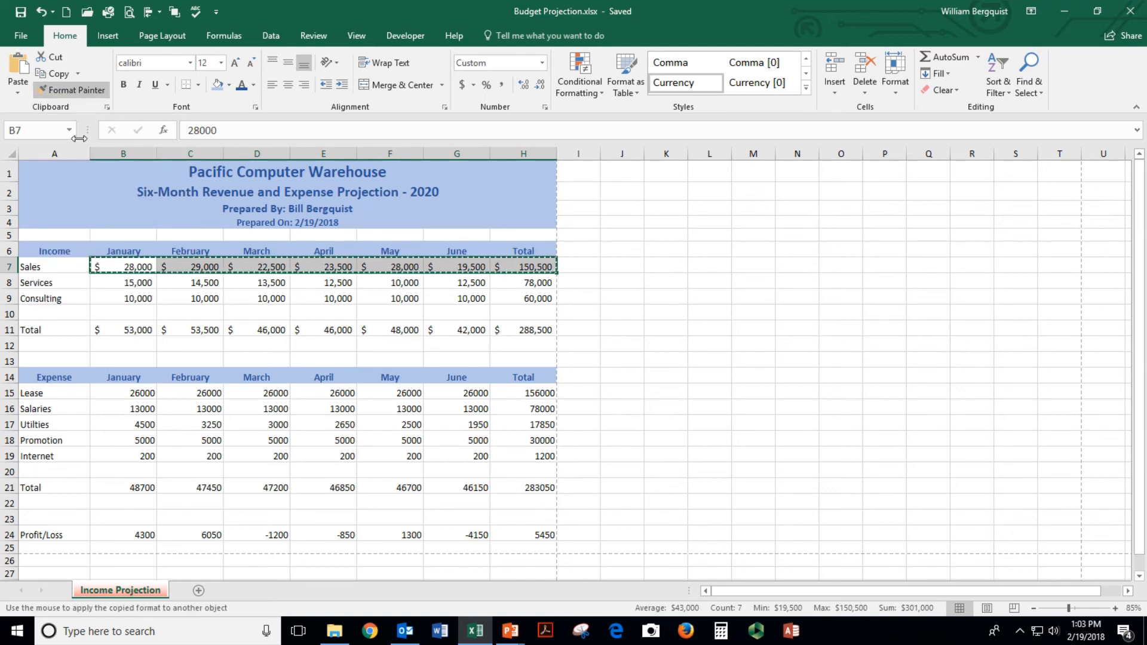
pyautogui.click(128, 393)
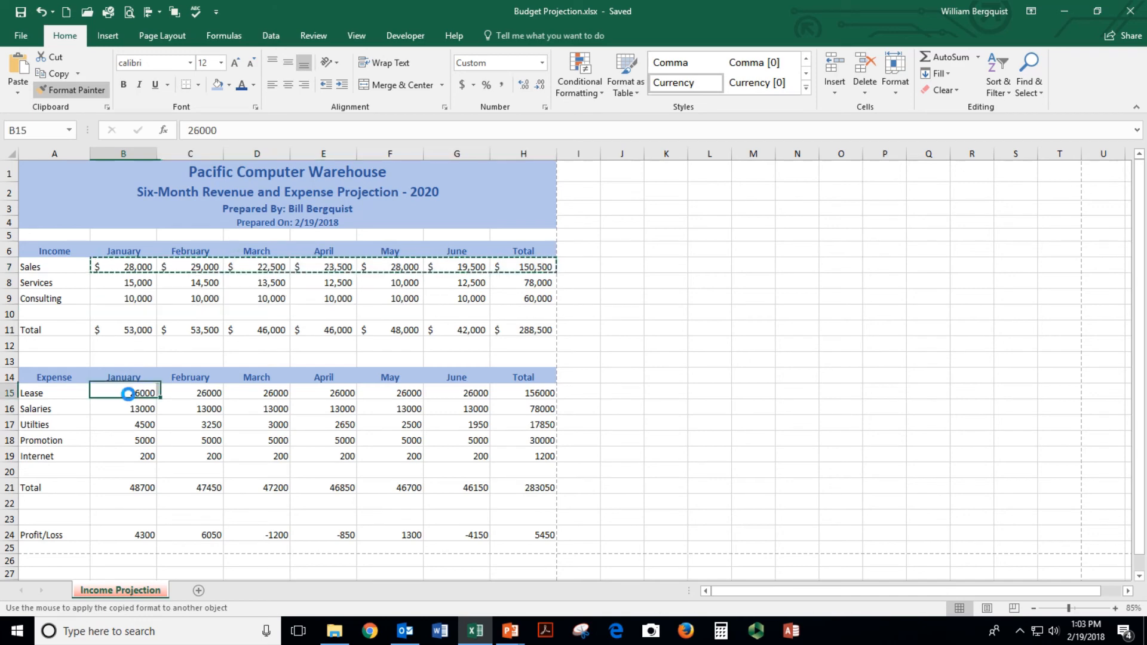
pyautogui.moveTo(127, 393); pyautogui.dragTo(523, 393)
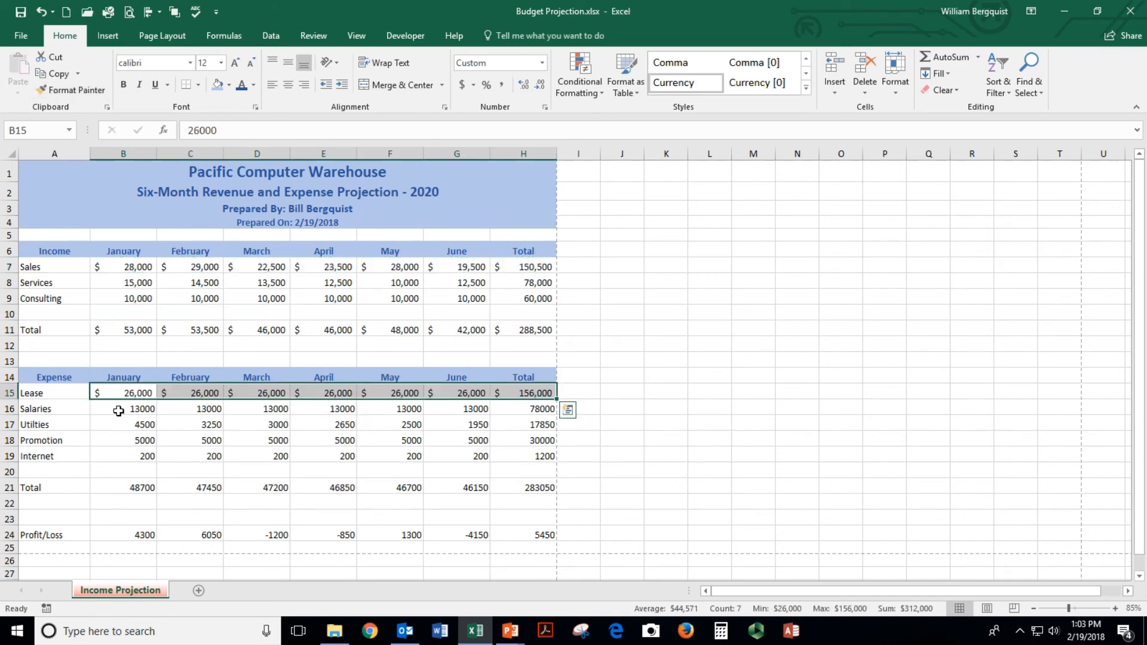
pyautogui.moveTo(118, 411); pyautogui.dragTo(518, 450)
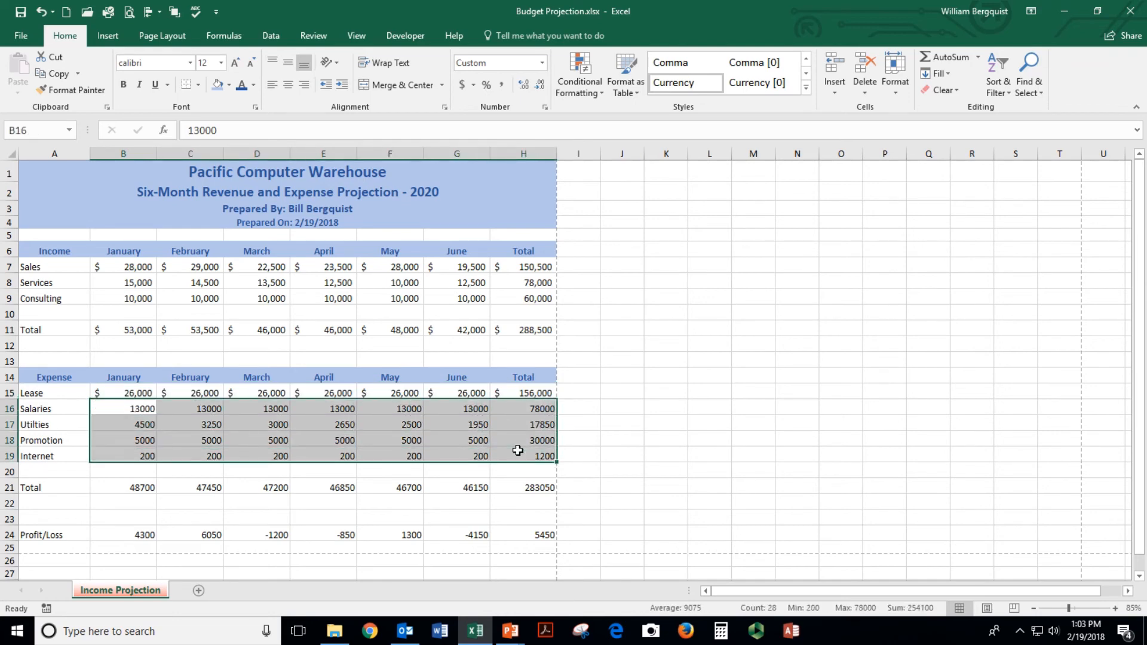
pyautogui.click(502, 88)
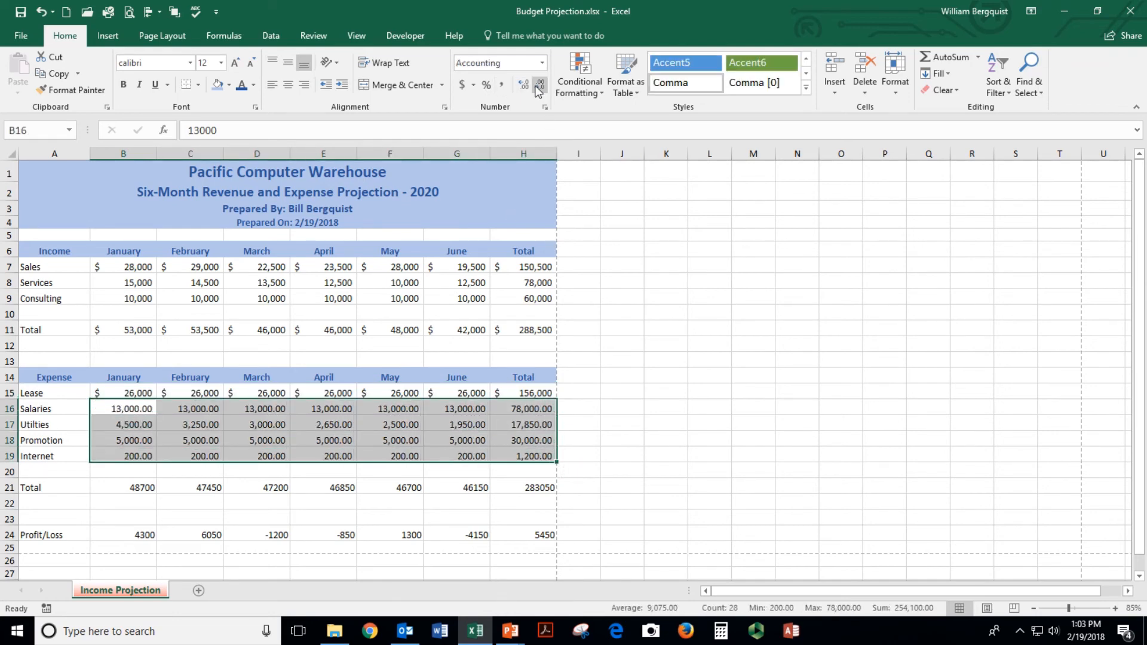
pyautogui.click(541, 87)
pyautogui.click(540, 88)
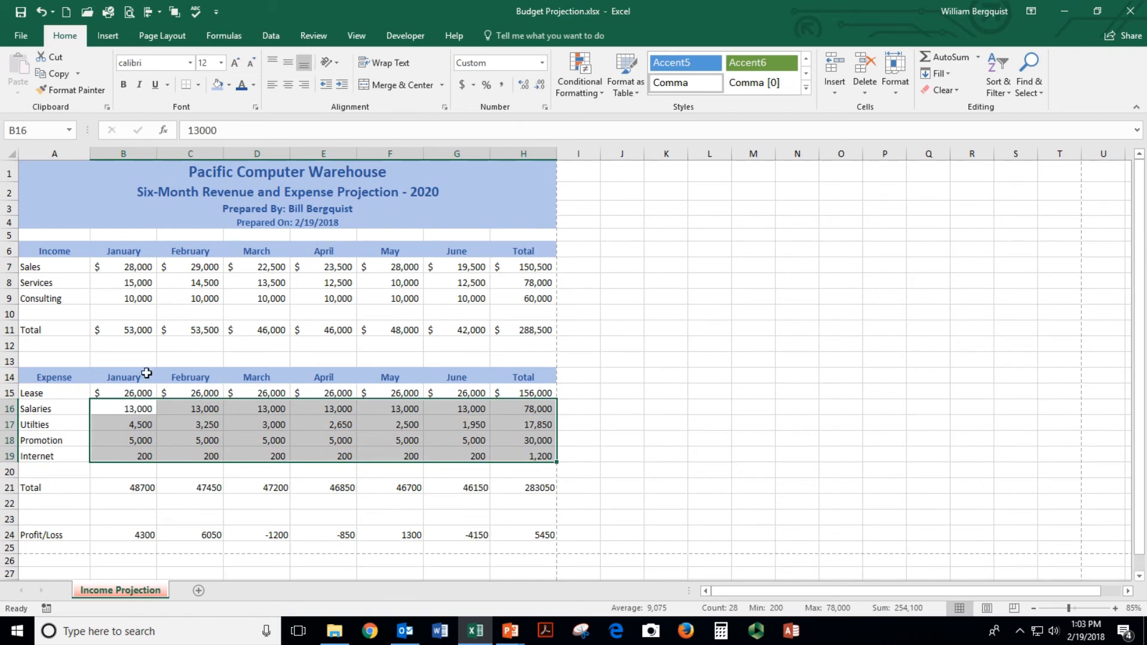
# Copy the income Total row formatting onto the expense Total and Profit/Loss rows
pyautogui.moveTo(106, 330); pyautogui.dragTo(505, 333)
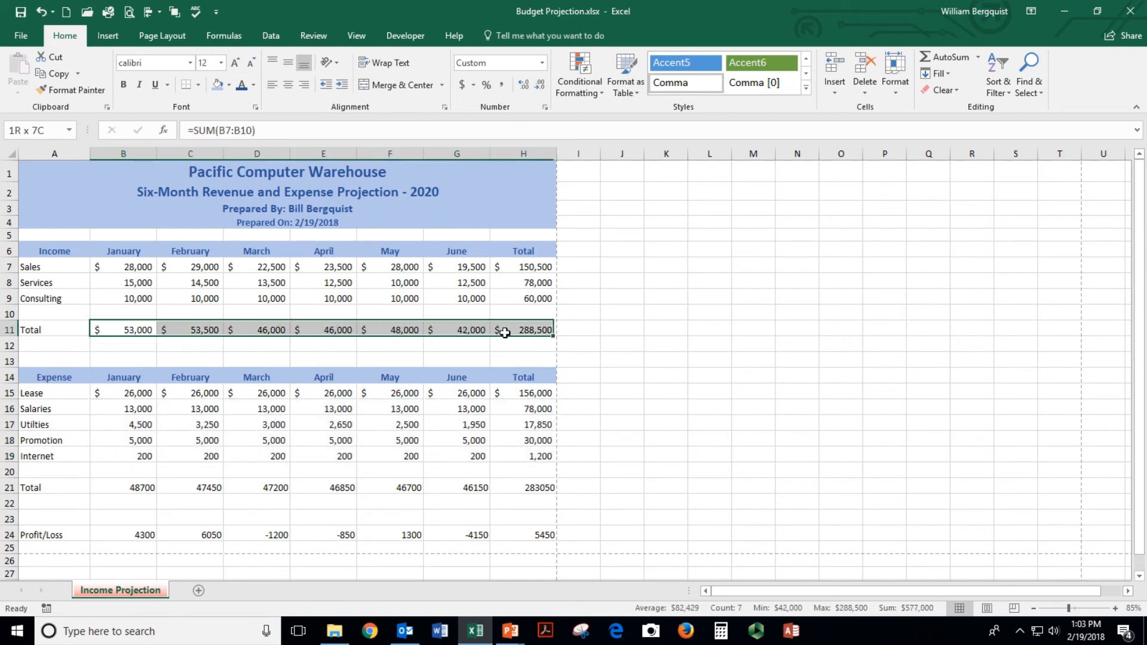
pyautogui.moveTo(107, 328); pyautogui.dragTo(512, 330)
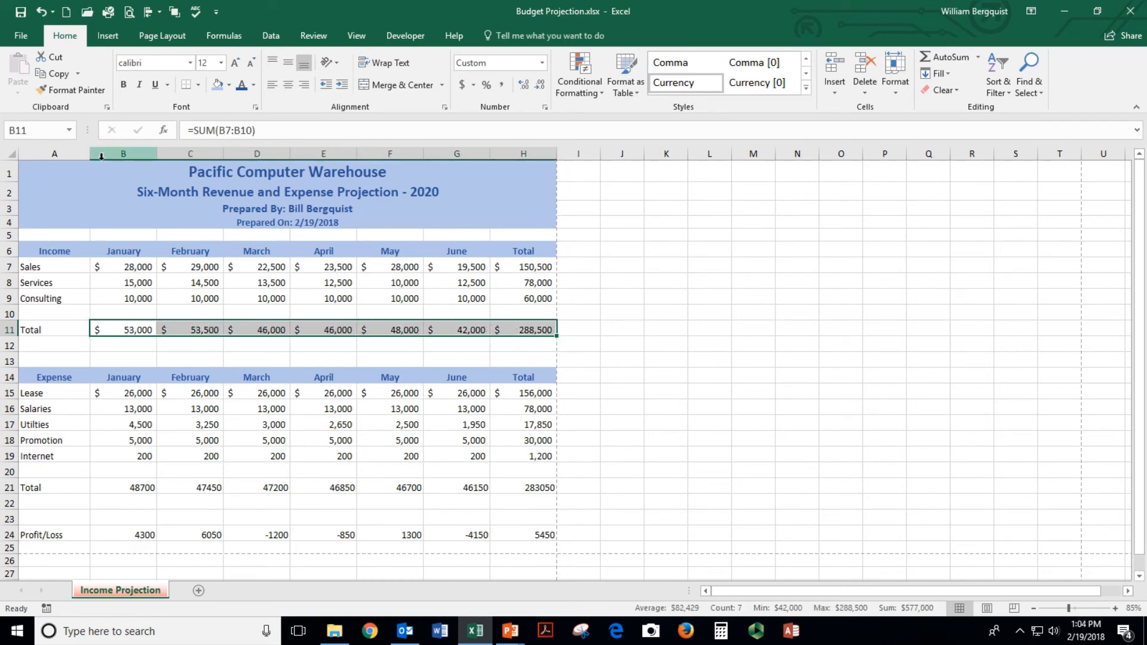
pyautogui.click(74, 89)
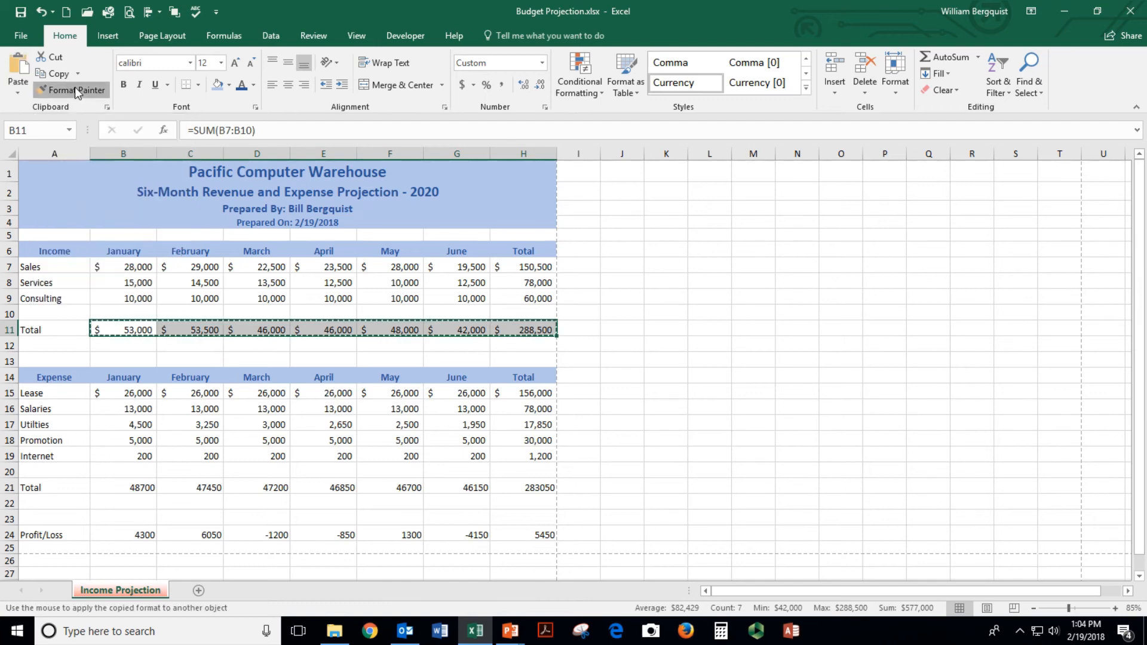
pyautogui.click(141, 485)
pyautogui.click(145, 533)
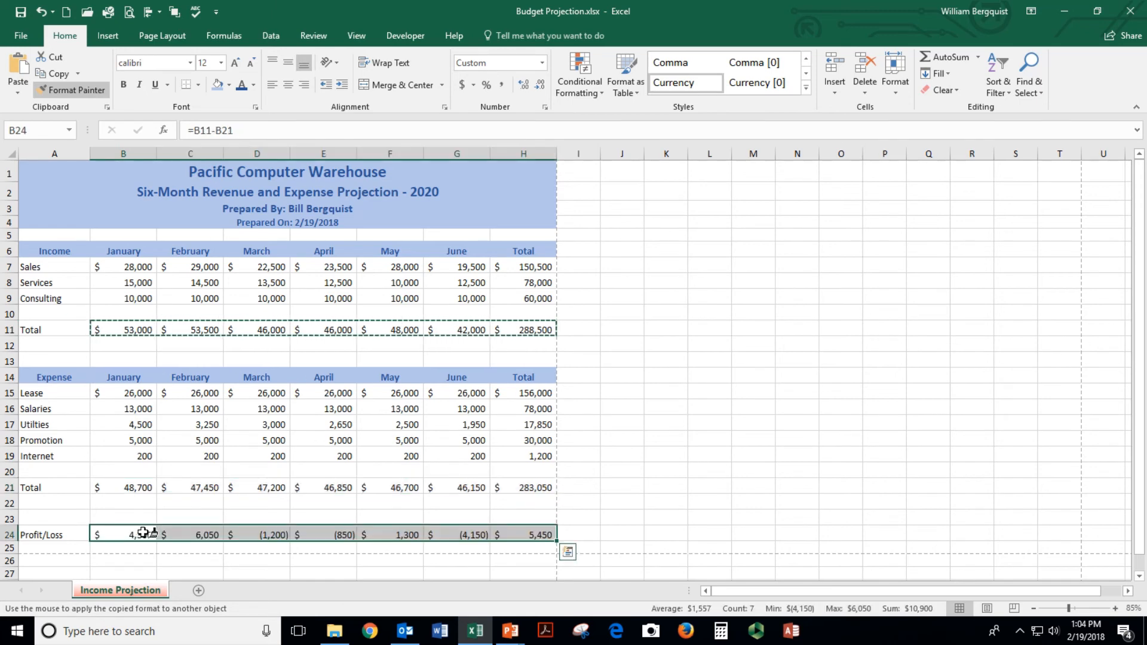
pyautogui.press('Escape')
# Check the April expense total and the March and June Profit/Loss values
pyautogui.click(345, 491)
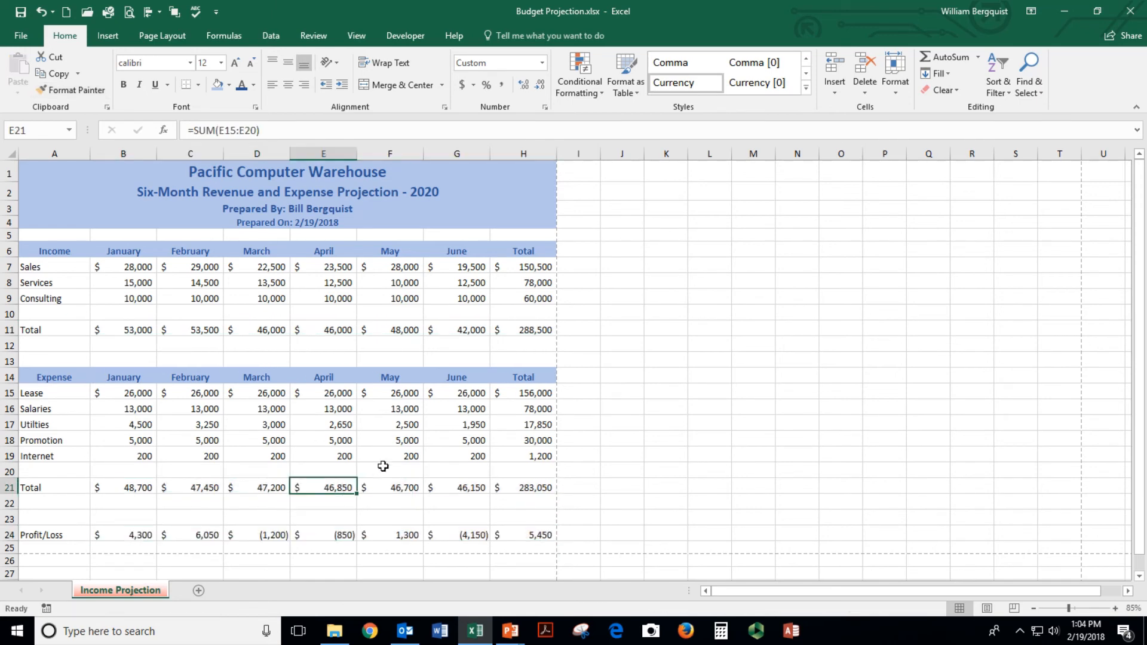
pyautogui.click(262, 536)
pyautogui.click(457, 535)
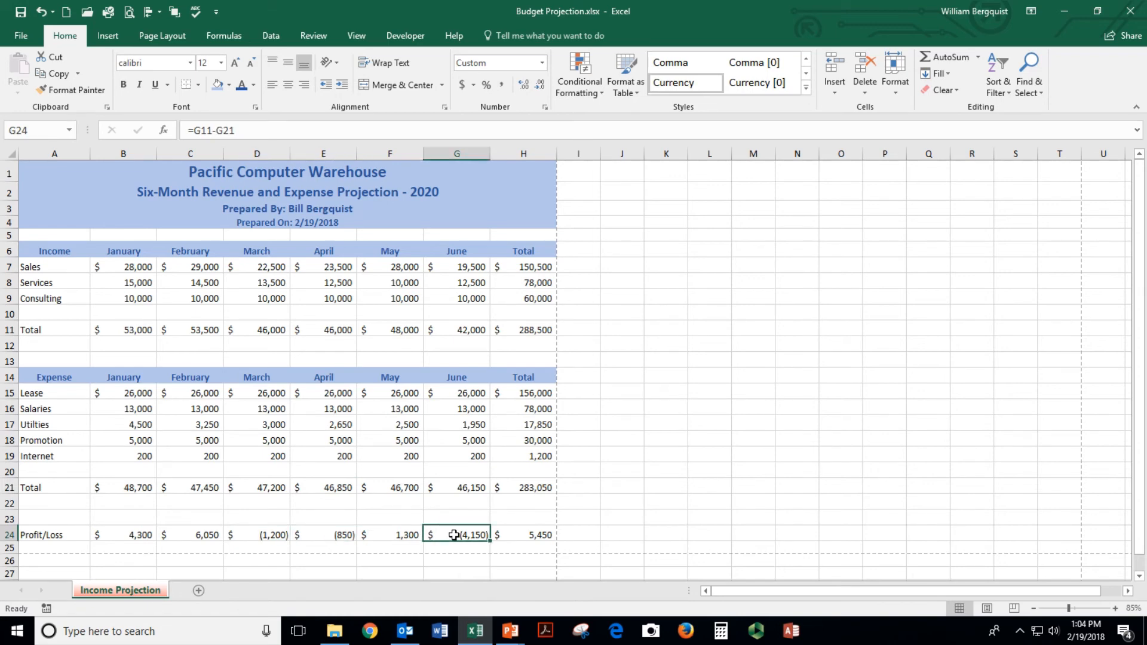
pyautogui.click(181, 309)
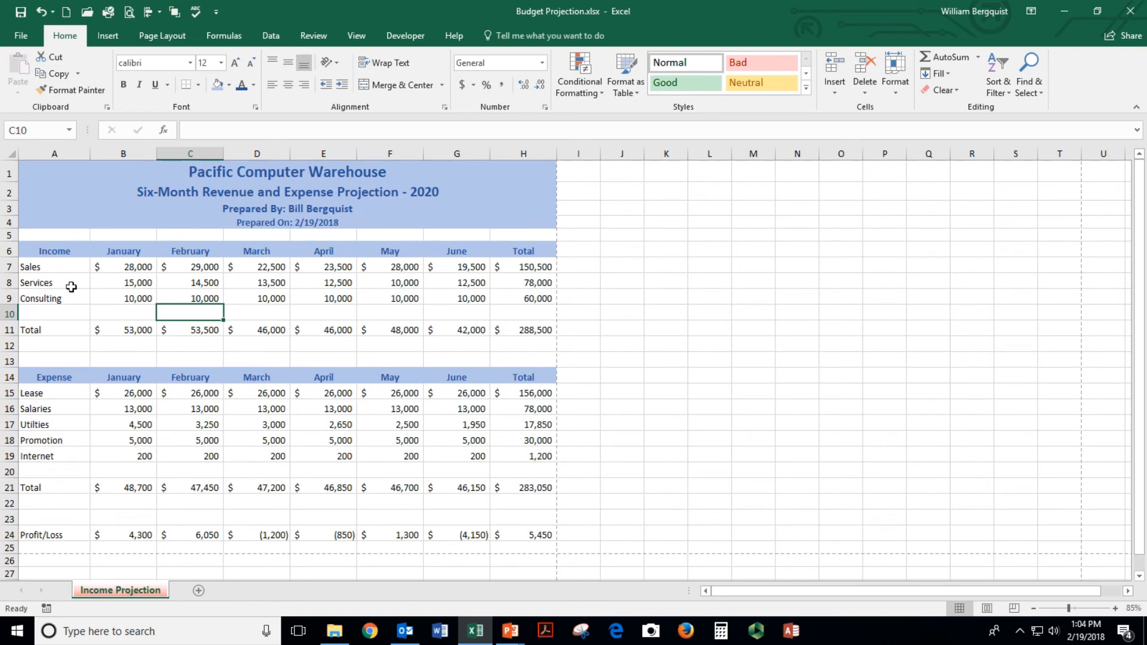
# Italicize the Sales, Services, Consulting labels and the expense category labels
pyautogui.click(33, 268)
pyautogui.moveTo(33, 268); pyautogui.dragTo(36, 297)
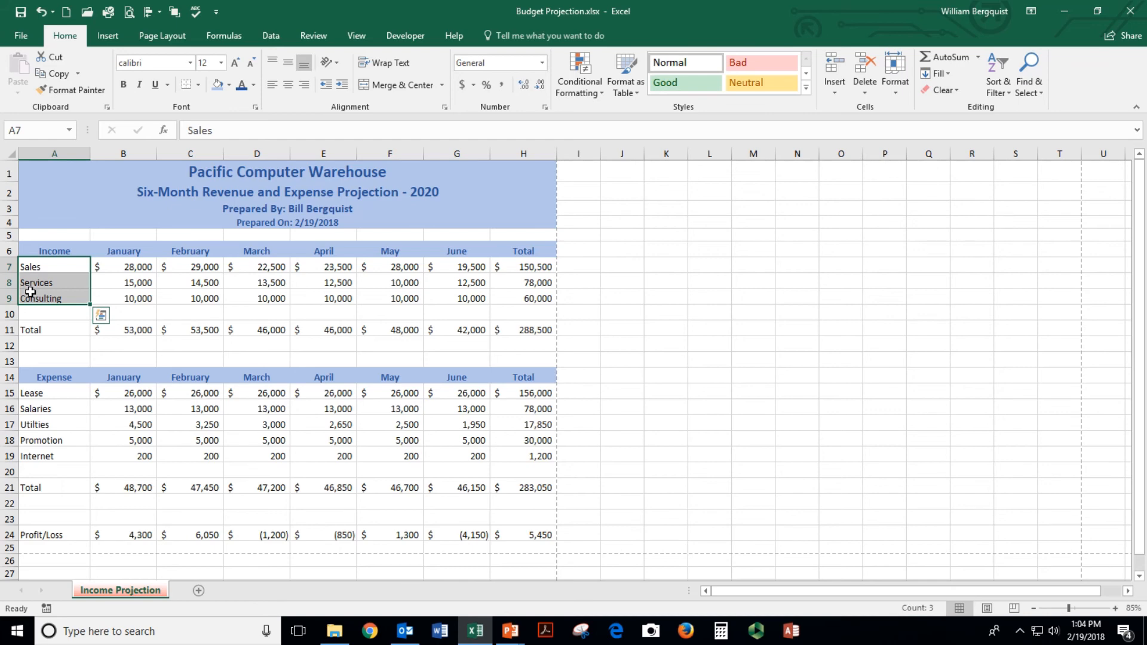
pyautogui.keyDown('ctrl'); pyautogui.moveTo(37, 393); pyautogui.dragTo(40, 452); pyautogui.keyUp('ctrl')
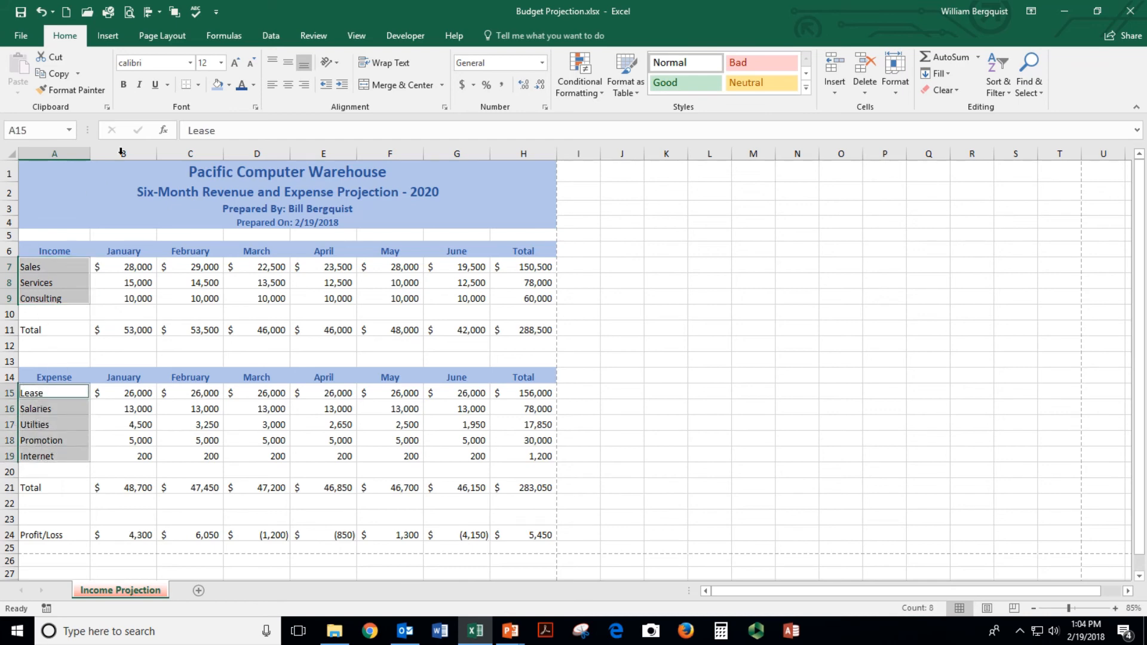
pyautogui.click(139, 85)
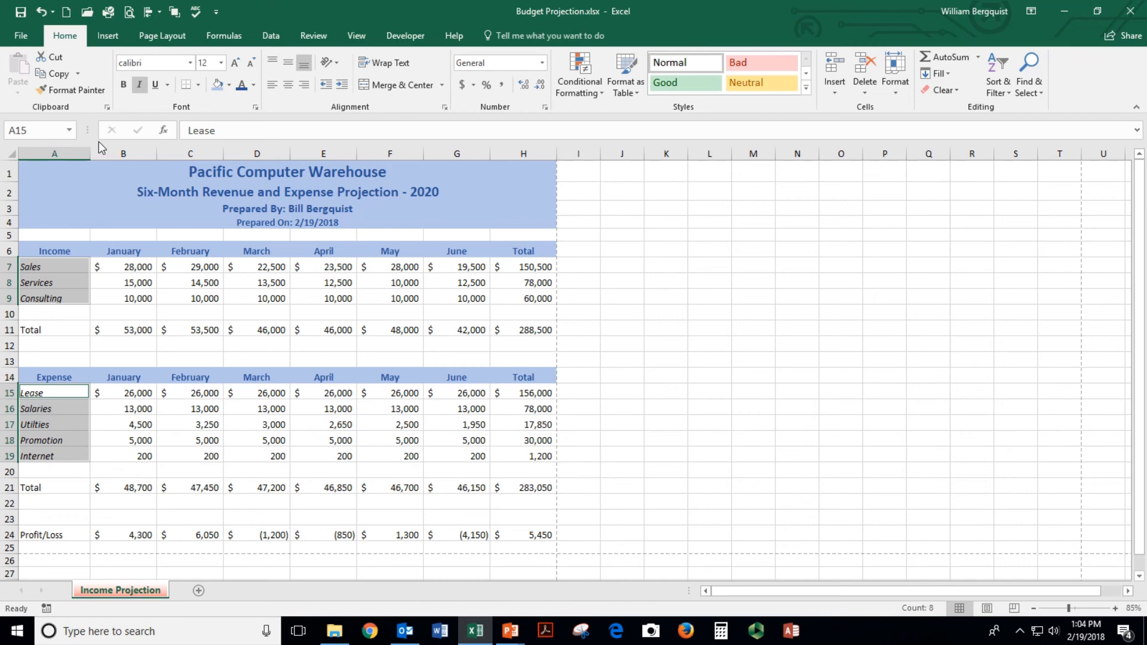
# Indent the category labels three levels, then save the workbook
pyautogui.click(343, 84)
pyautogui.click(343, 84)
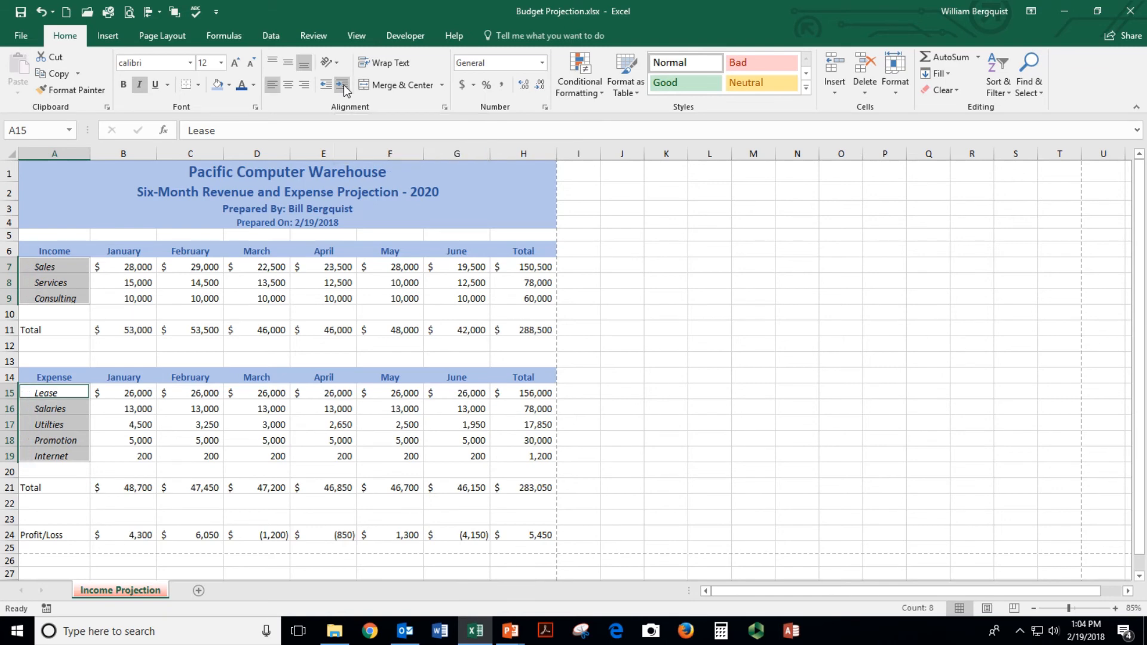
pyautogui.click(342, 85)
pyautogui.click(343, 85)
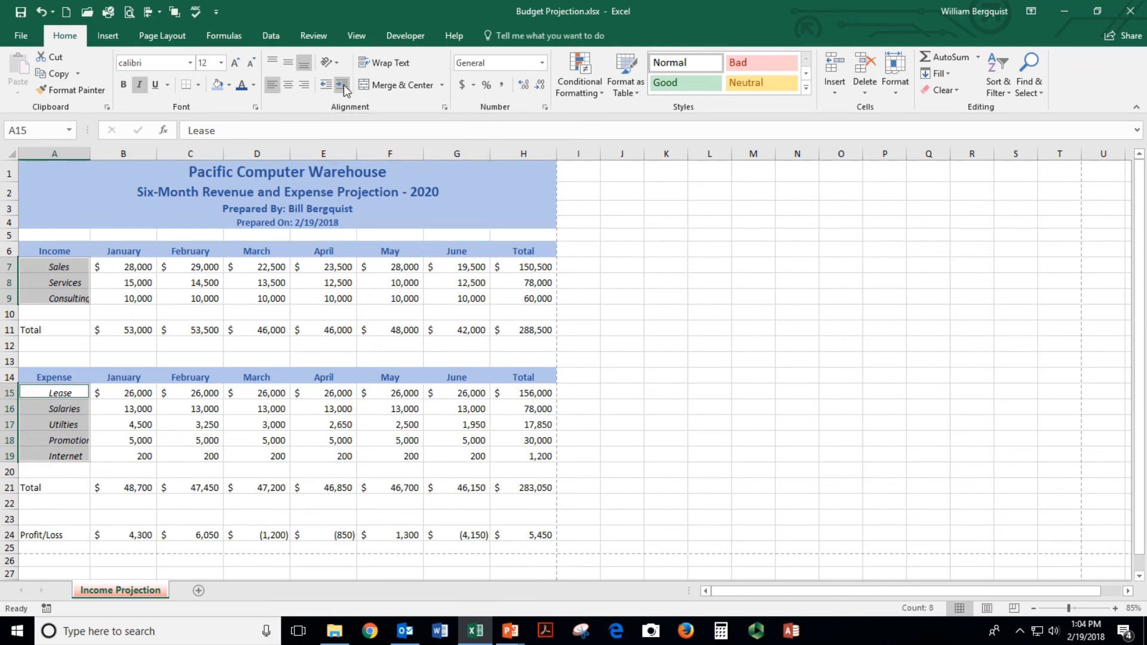
pyautogui.click(321, 88)
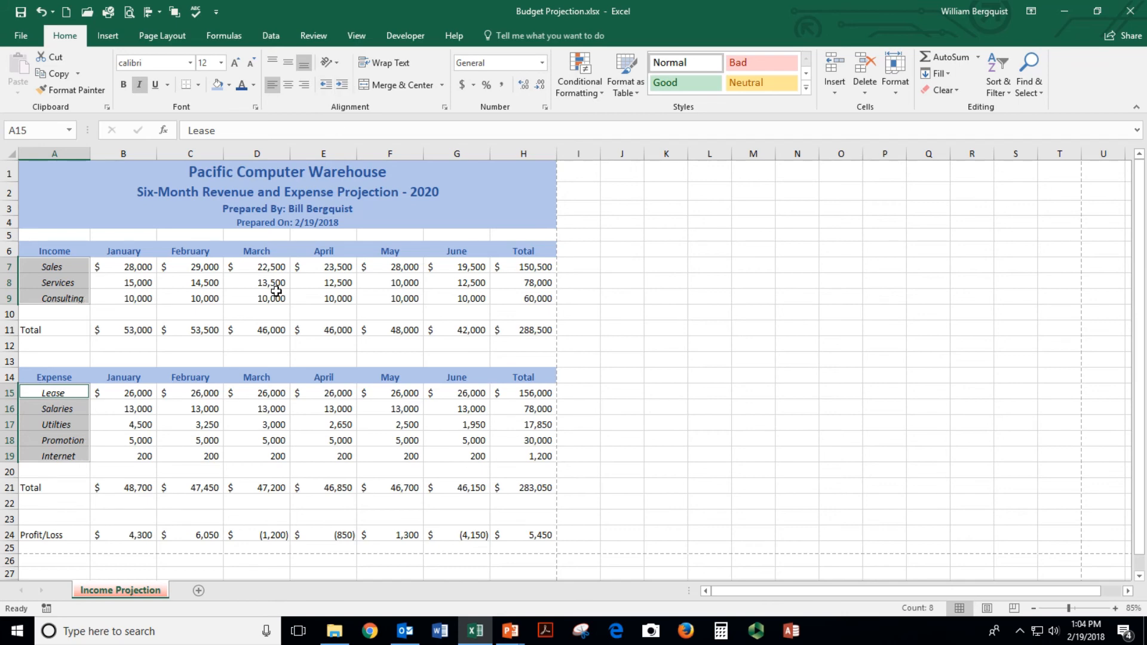
pyautogui.click(266, 312)
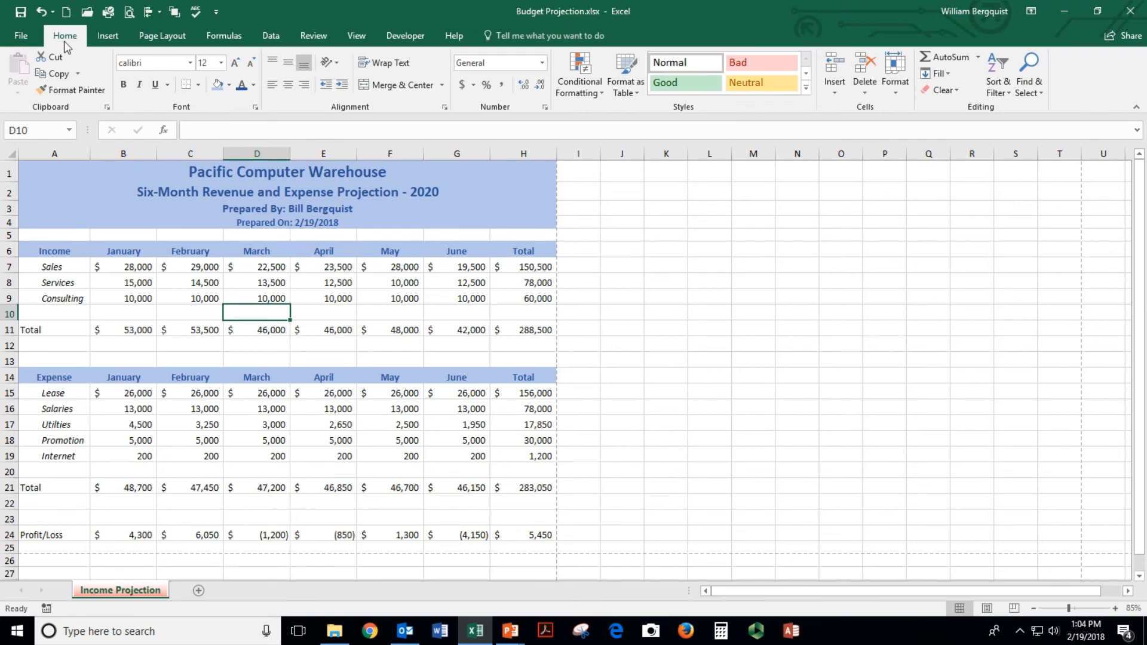
pyautogui.click(19, 13)
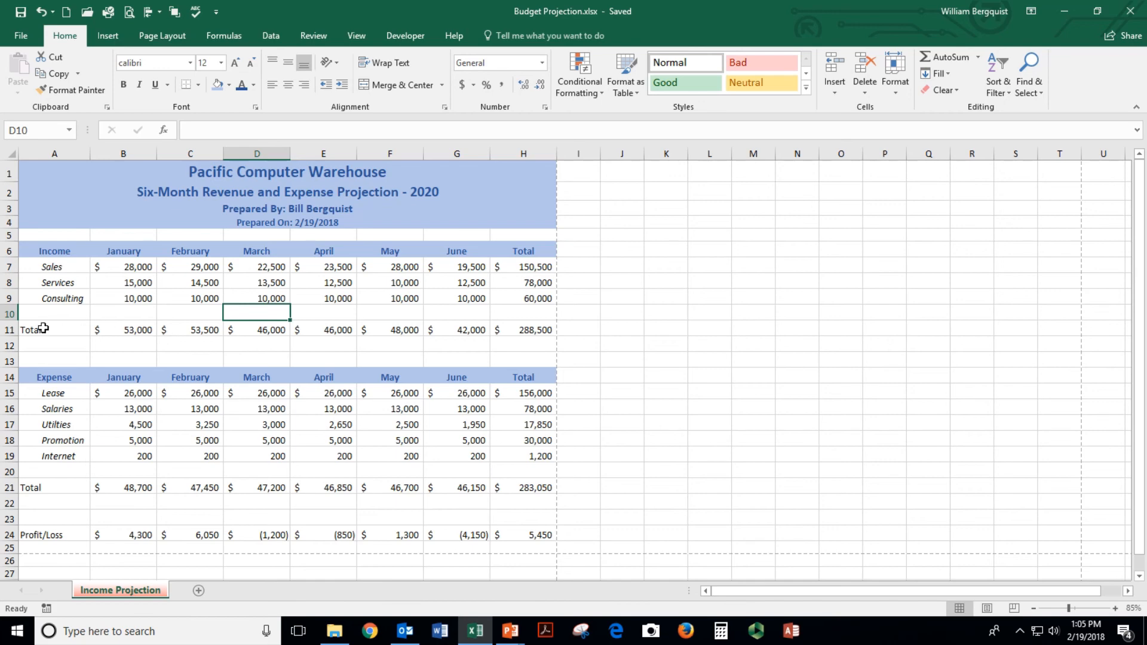
# Give income Total row A11:H11 a top and double bottom border, then check the print preview
pyautogui.moveTo(36, 328); pyautogui.dragTo(508, 332)
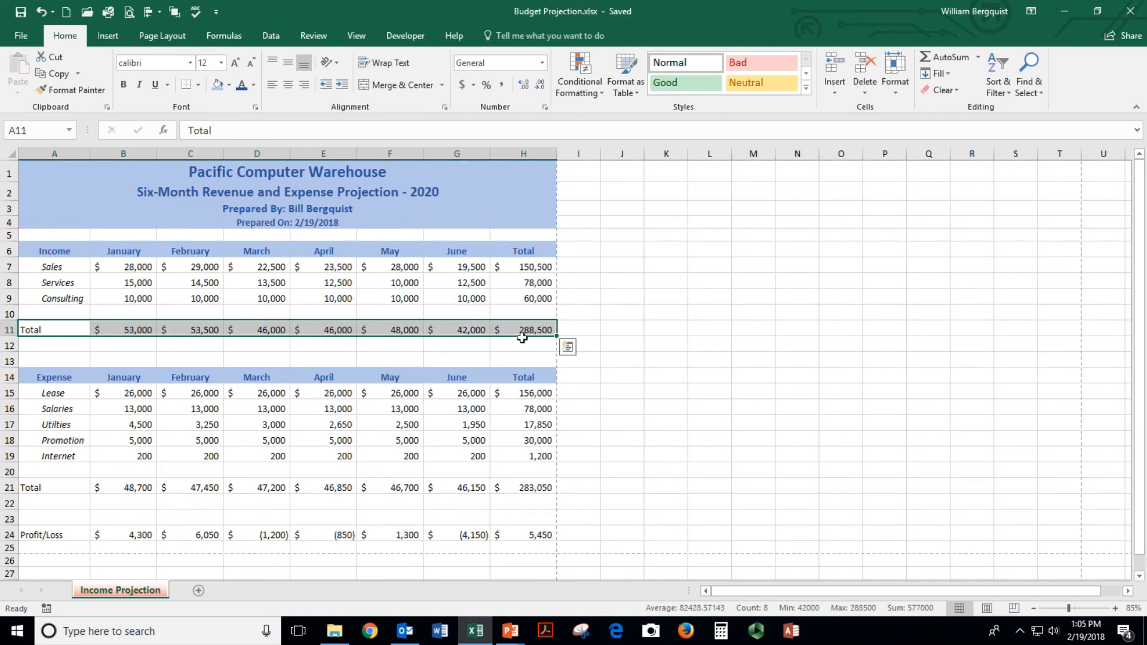
pyautogui.click(199, 86)
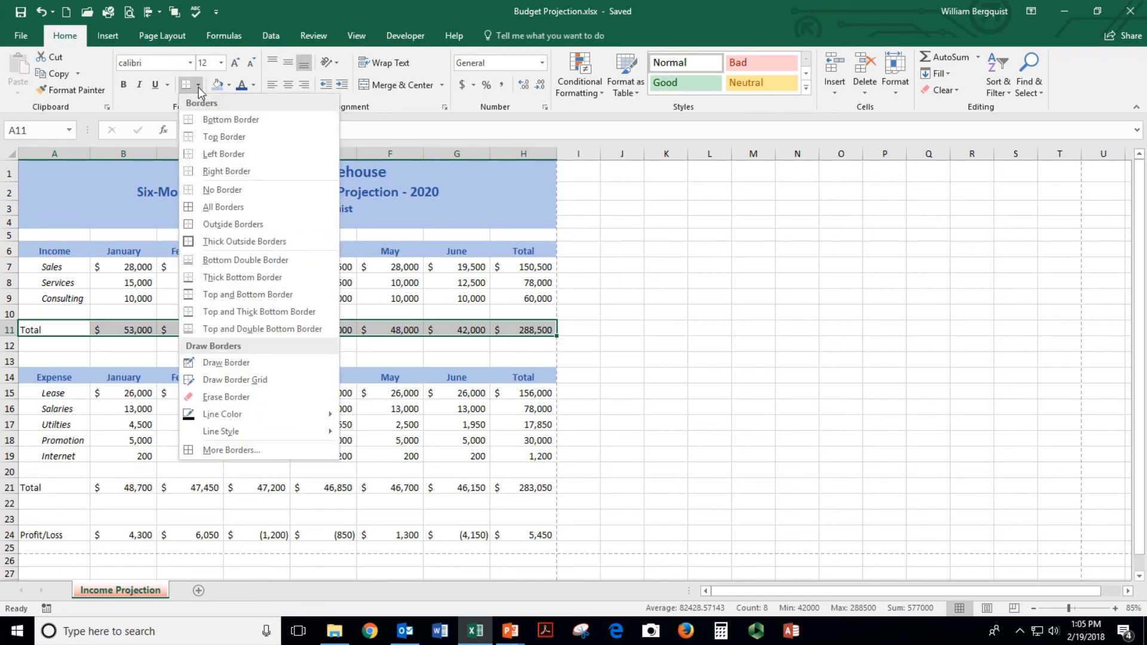
pyautogui.click(260, 332)
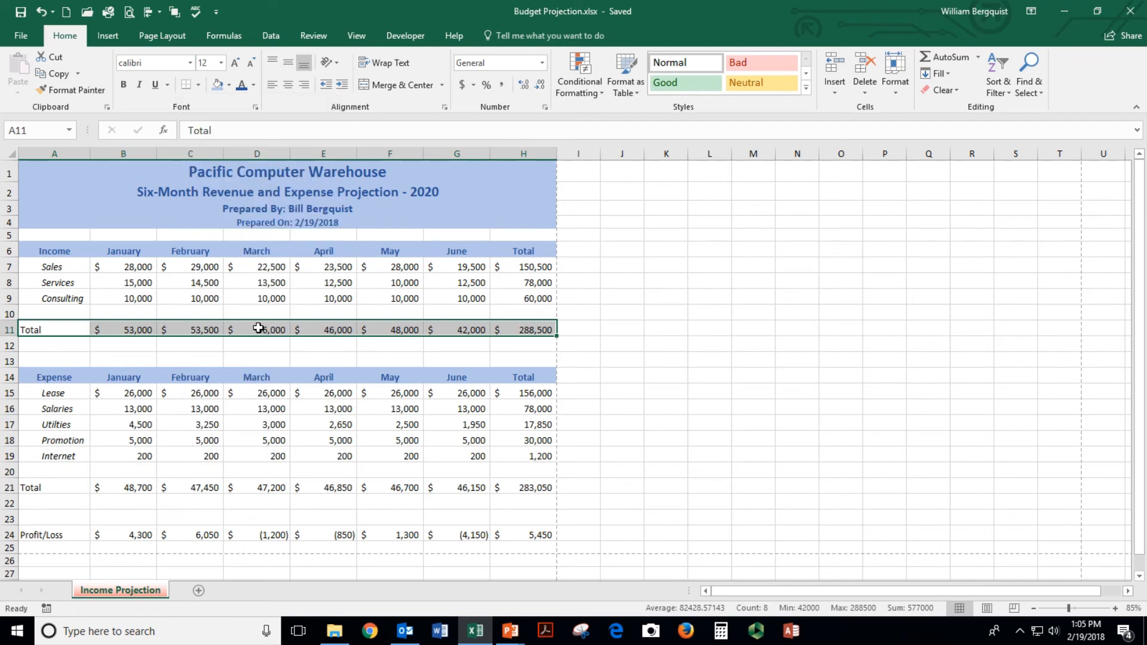
pyautogui.click(214, 358)
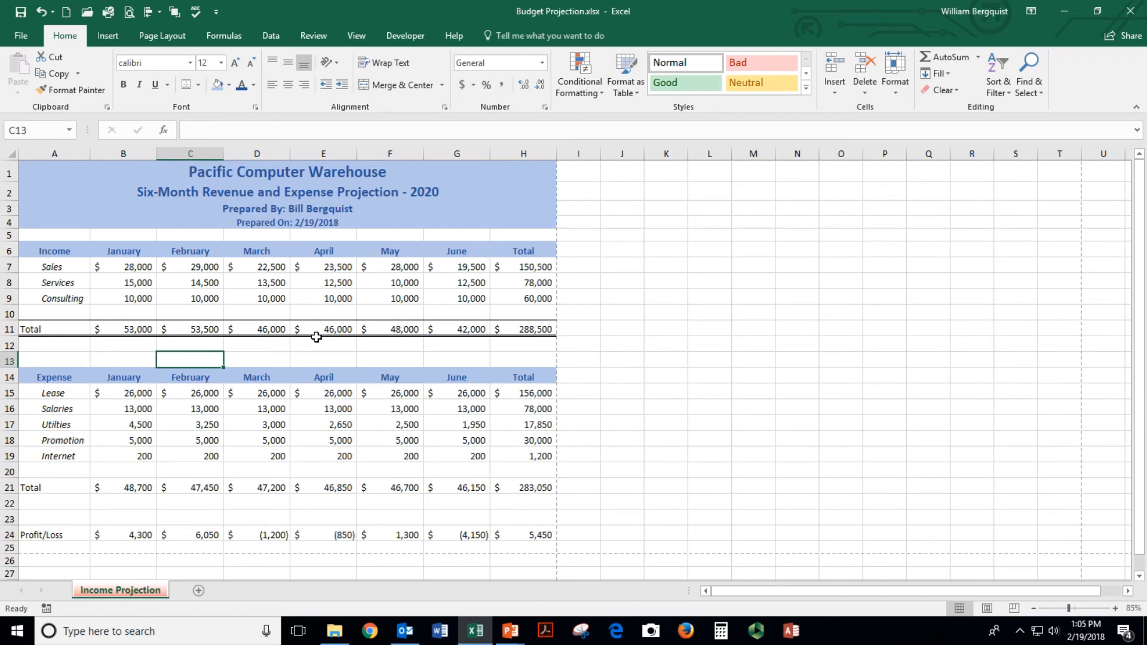
pyautogui.click(144, 329)
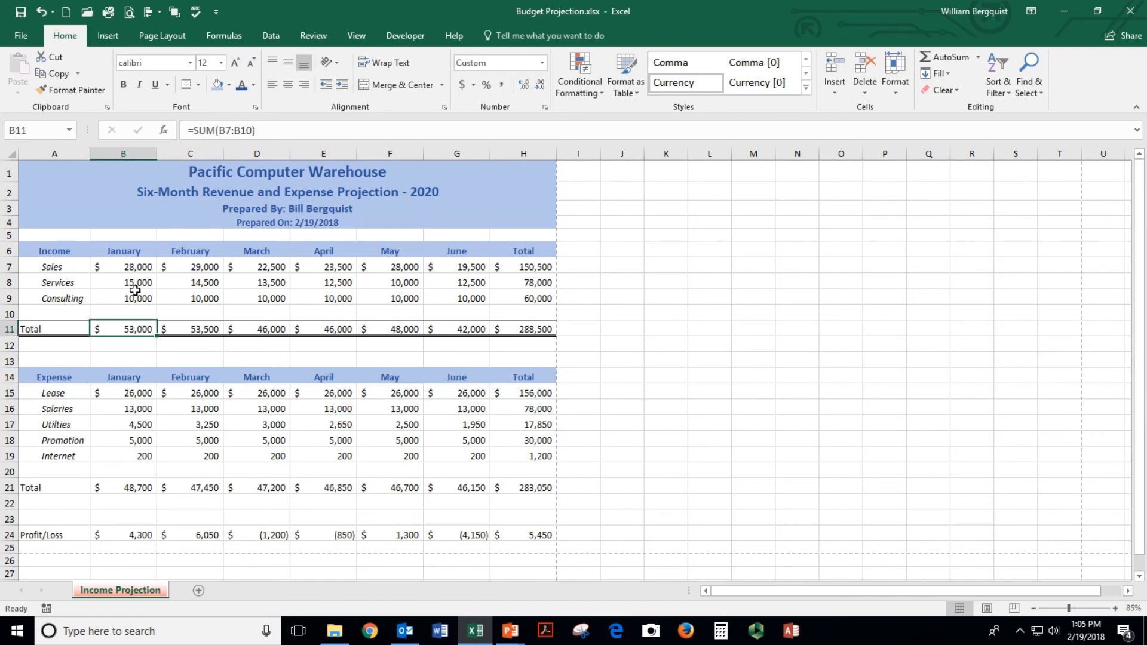
pyautogui.click(129, 11)
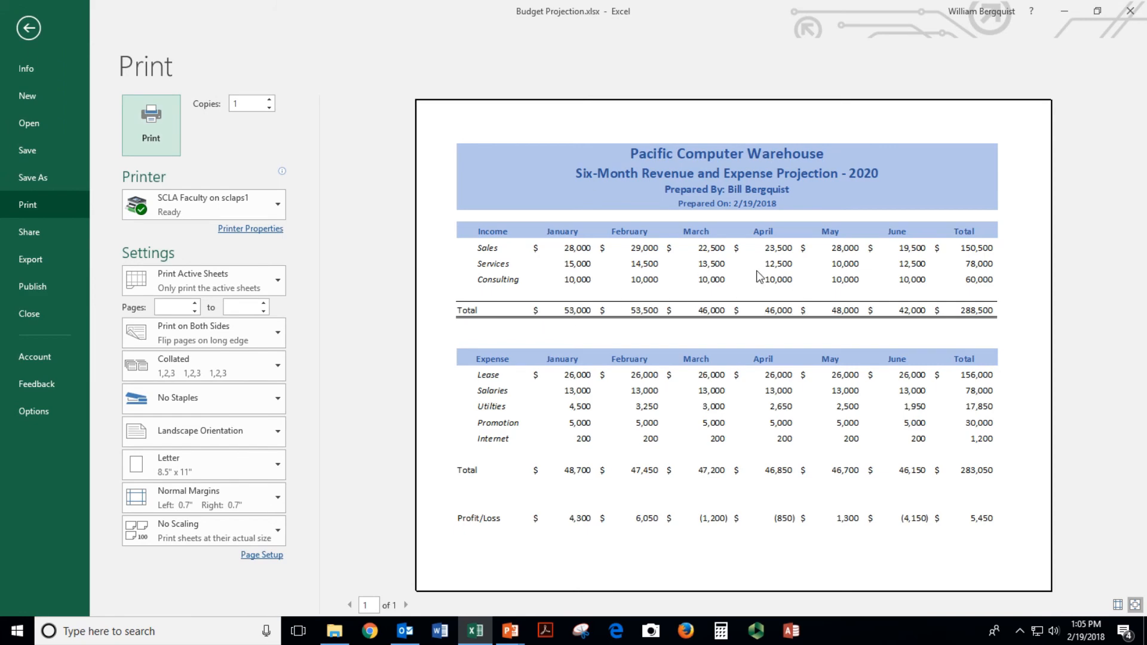
pyautogui.press('Escape')
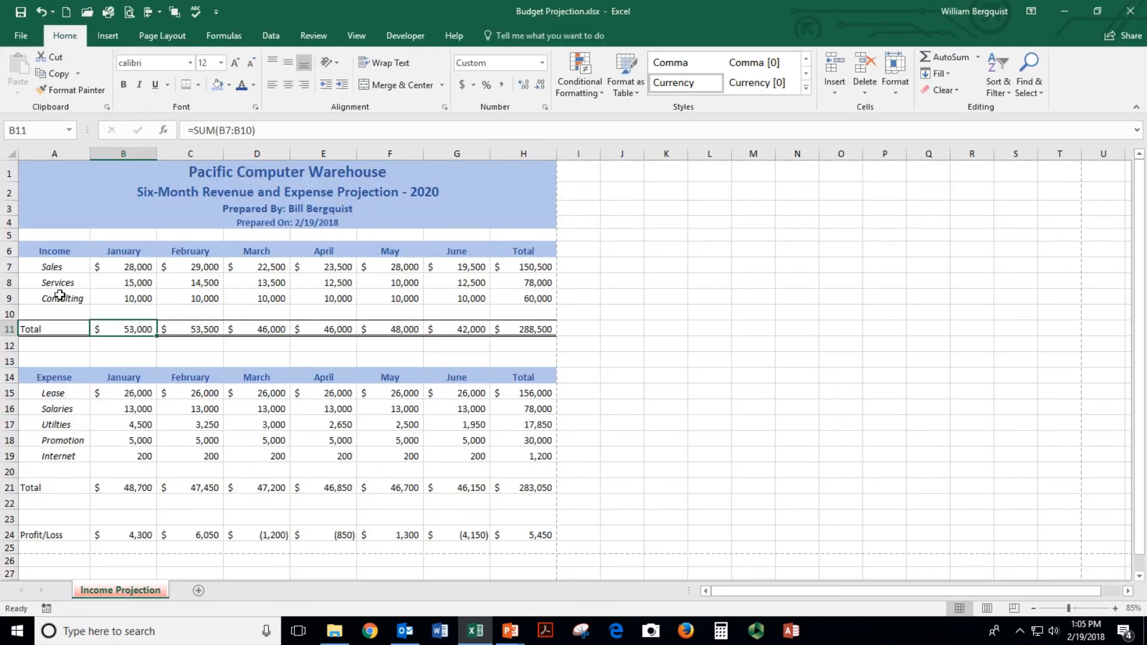
# Add a bottom border under the Consulting row and select the Internet row
pyautogui.moveTo(60, 295); pyautogui.dragTo(510, 295)
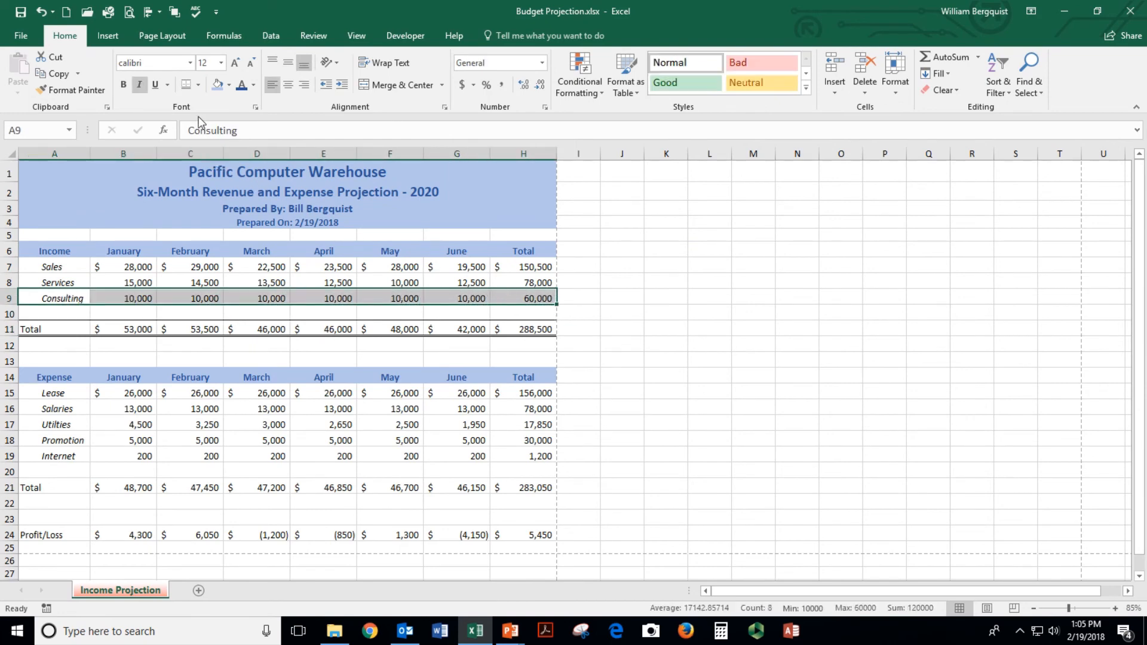
pyautogui.click(199, 87)
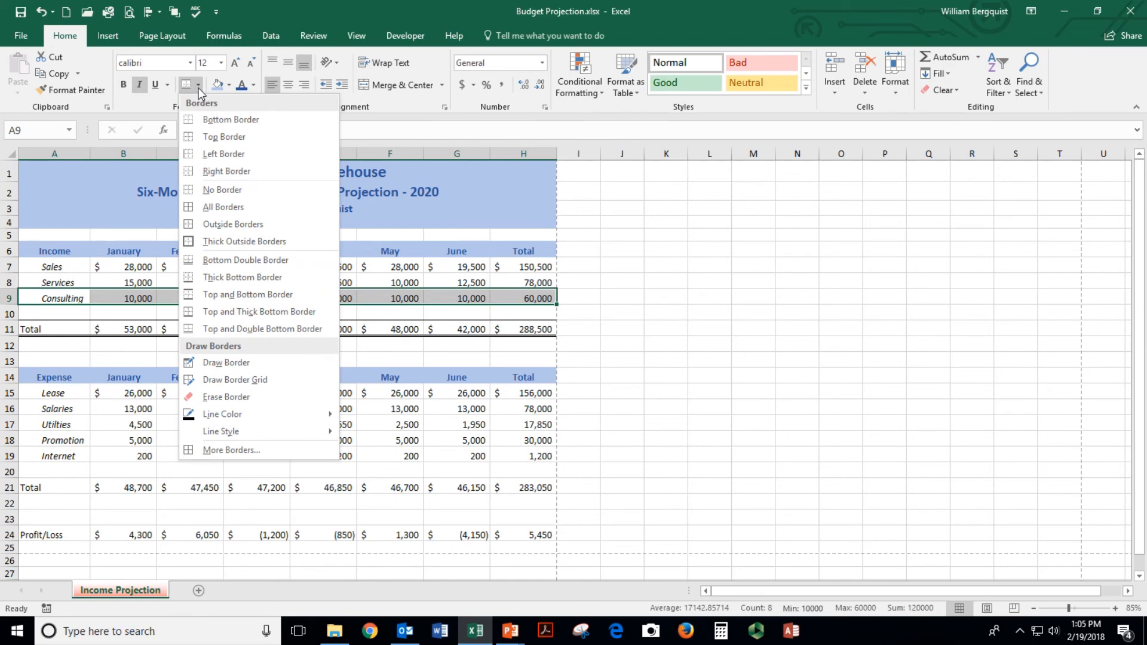
pyautogui.click(230, 119)
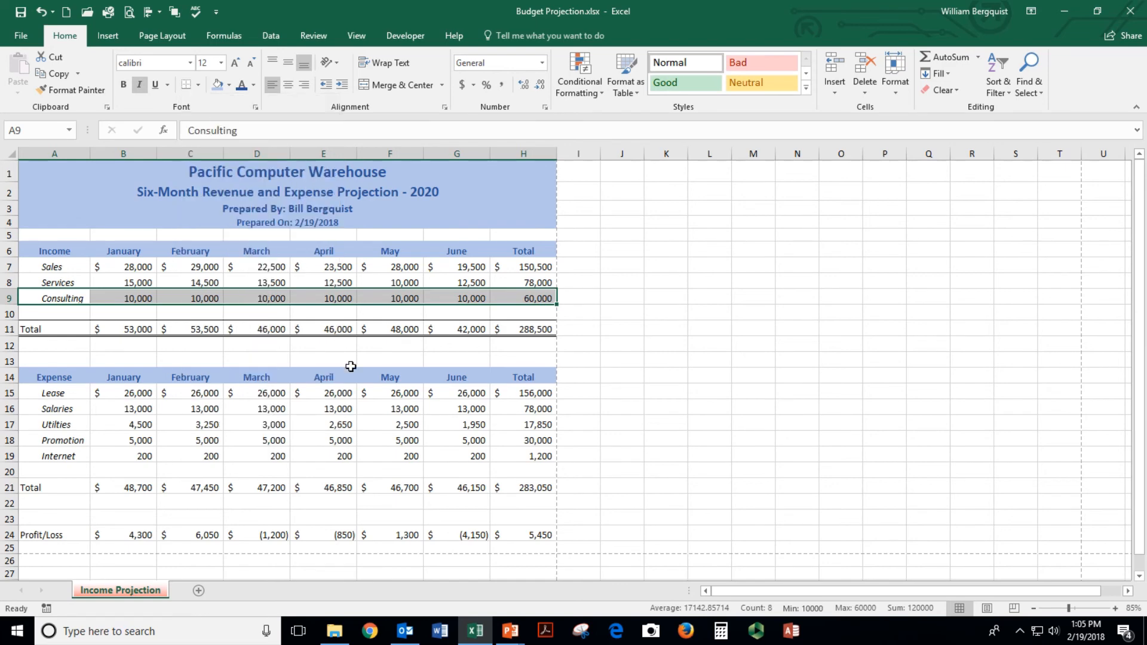
pyautogui.click(361, 391)
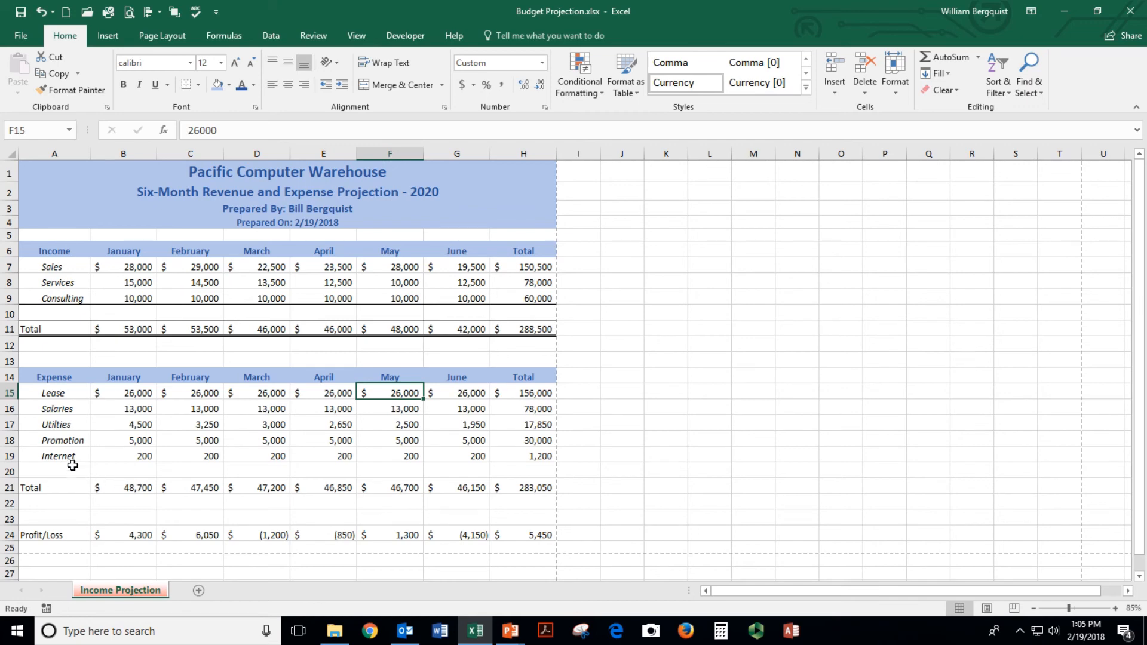
pyautogui.moveTo(57, 456); pyautogui.dragTo(501, 452)
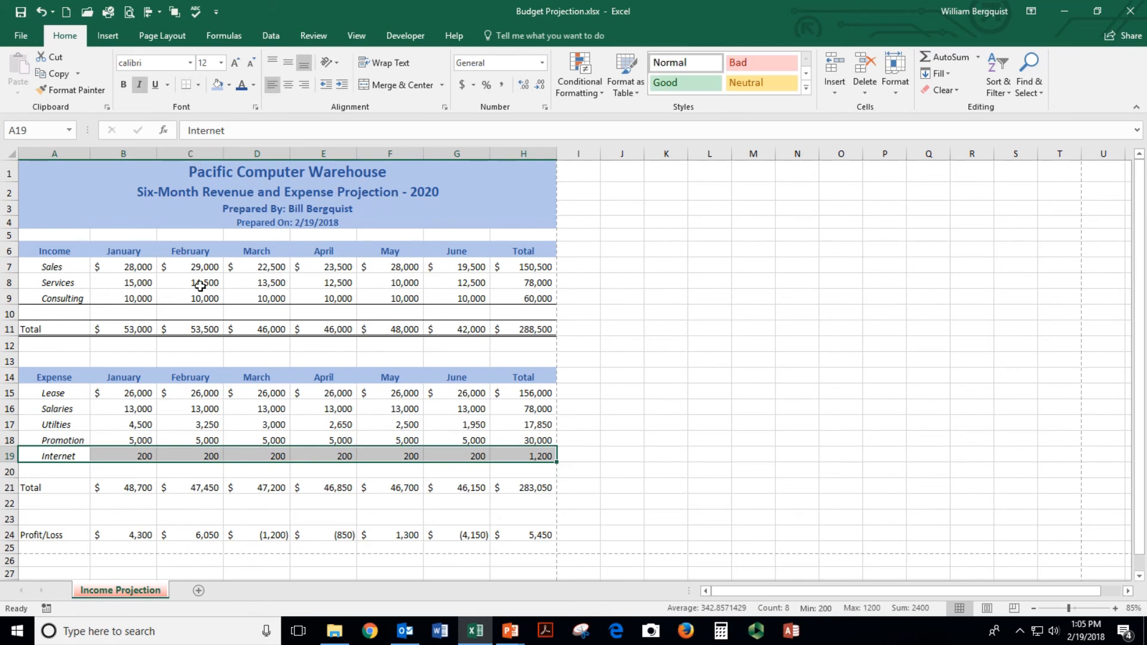
# Give the expense Total and Profit/Loss rows top and double bottom borders, then preview the print
pyautogui.moveTo(51, 486); pyautogui.dragTo(509, 489)
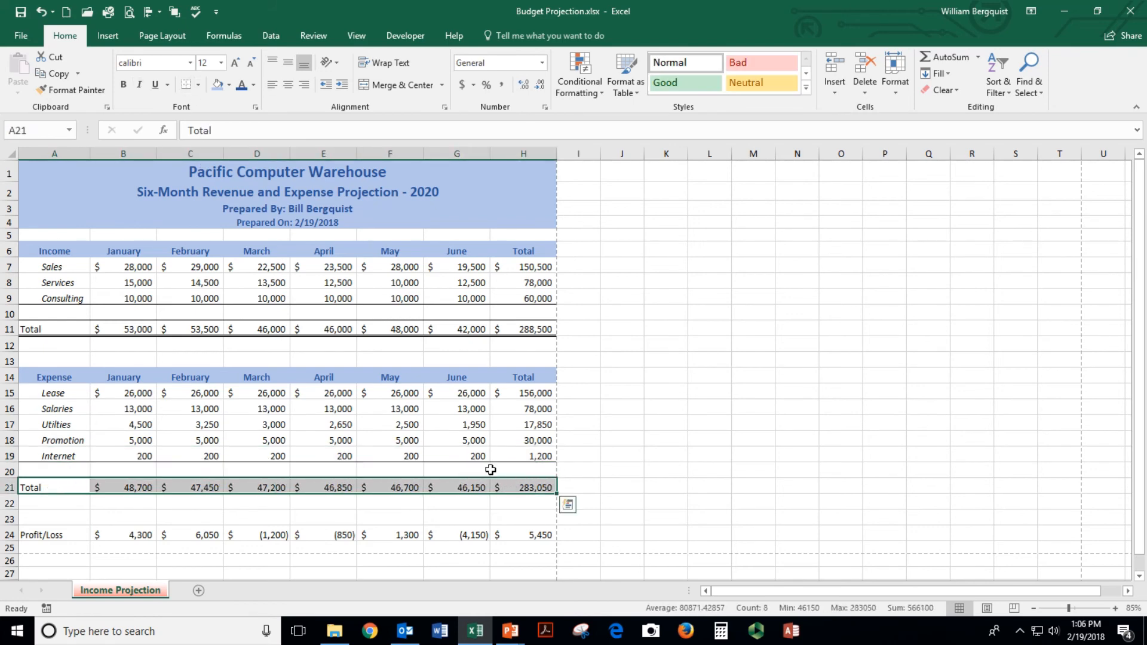
pyautogui.click(198, 84)
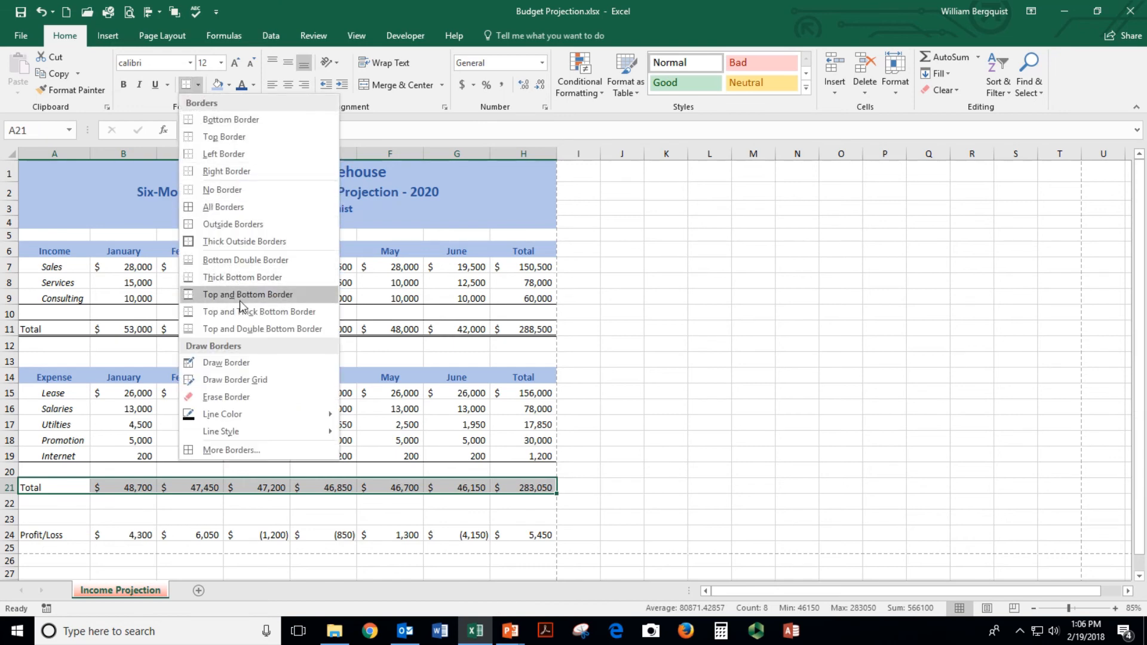
pyautogui.click(250, 330)
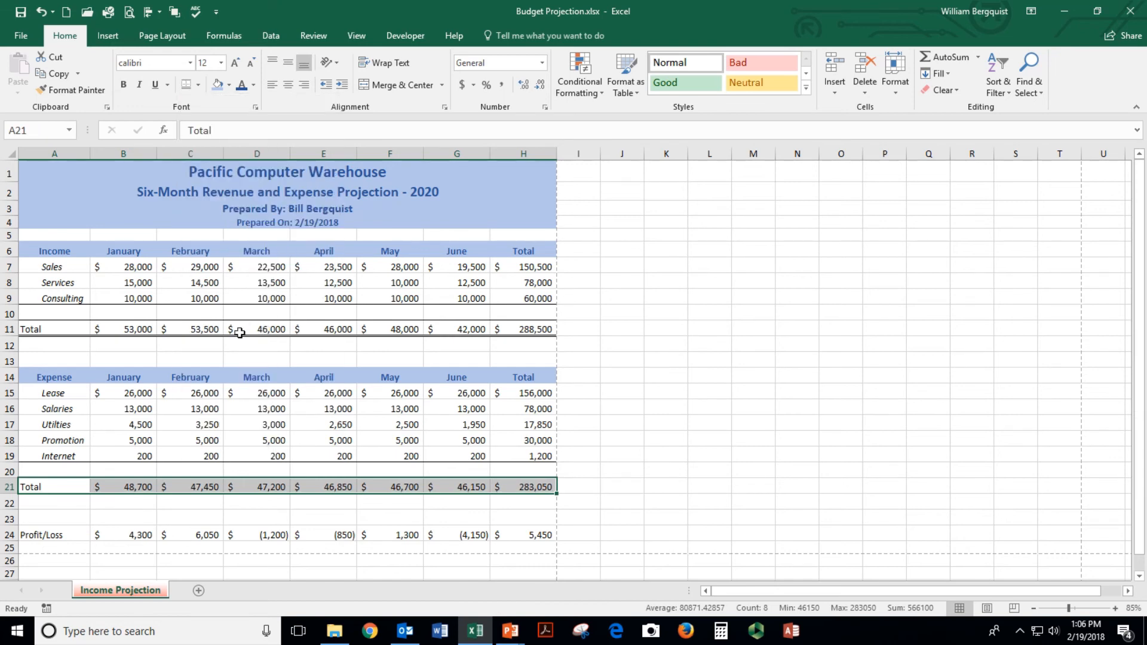
pyautogui.click(66, 92)
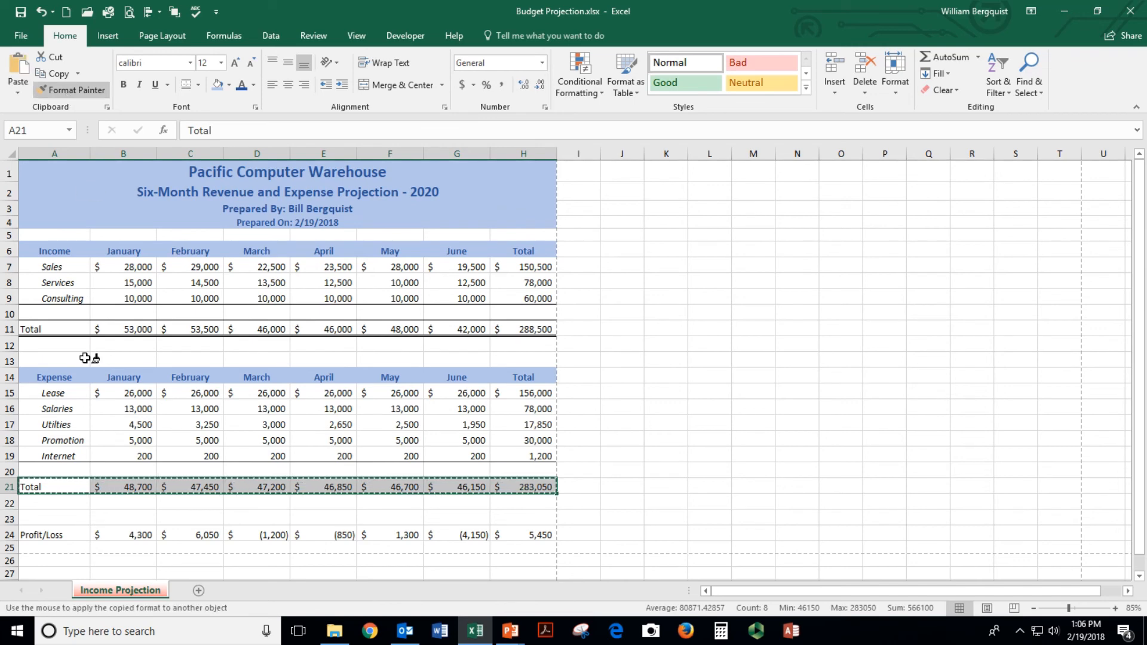
pyautogui.click(62, 536)
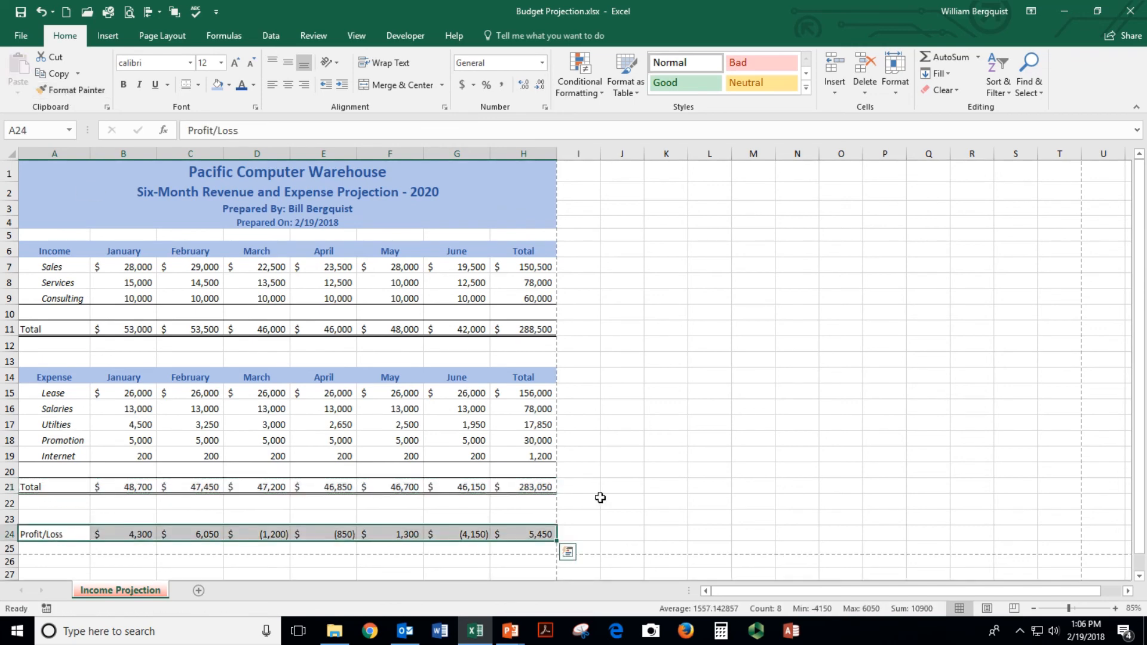
pyautogui.click(638, 497)
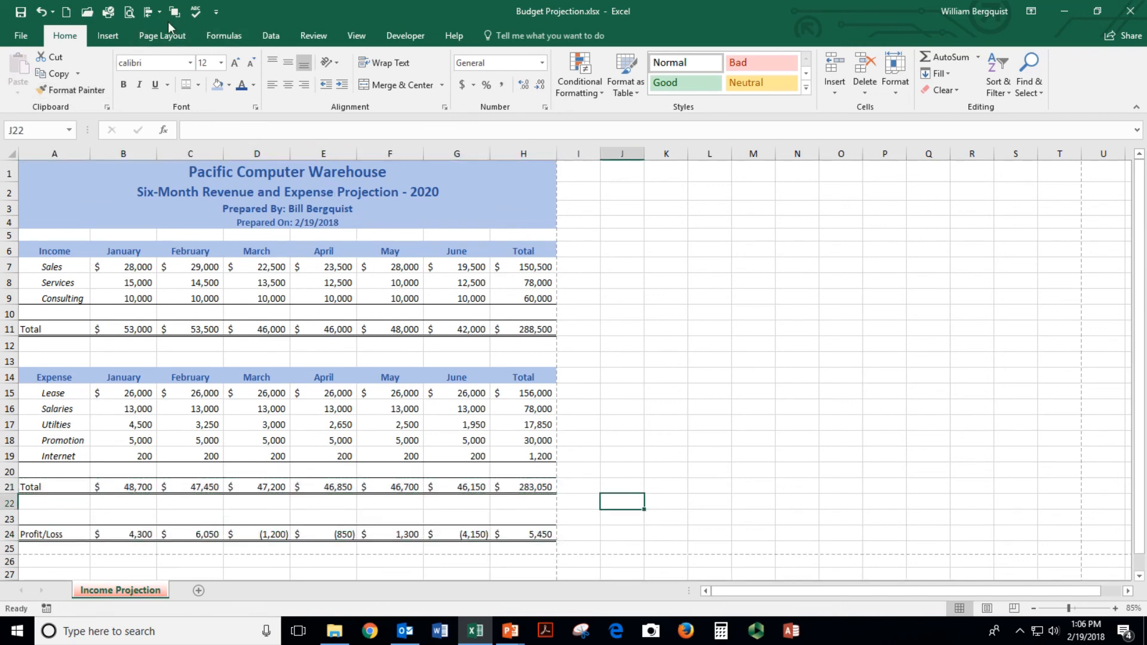
pyautogui.click(131, 14)
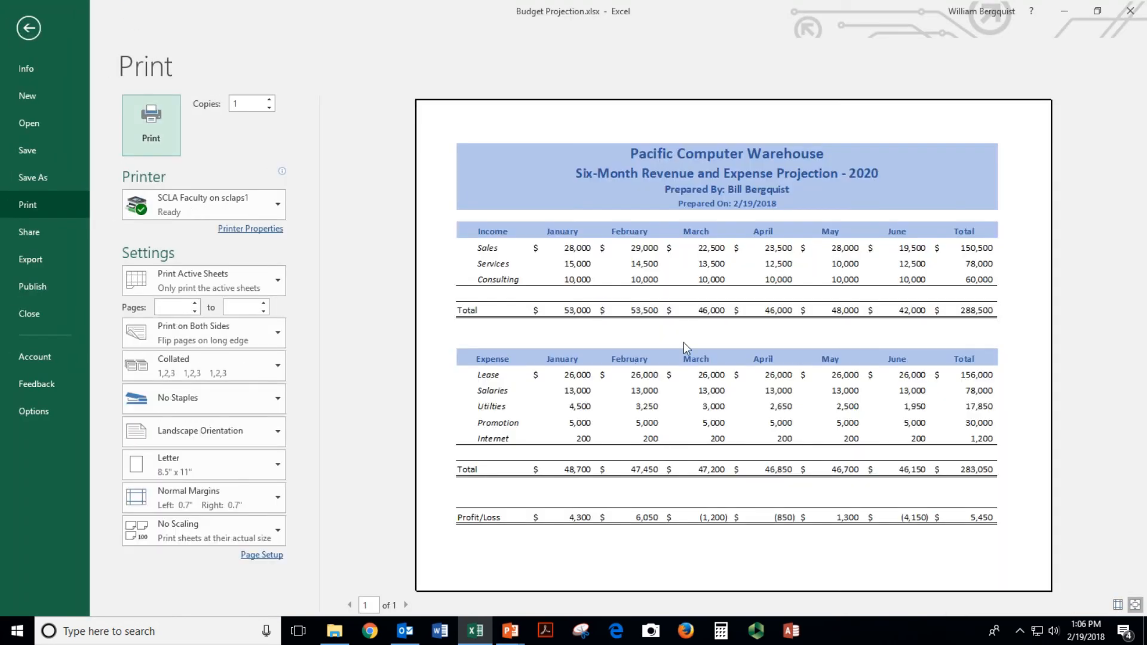
pyautogui.press('Escape')
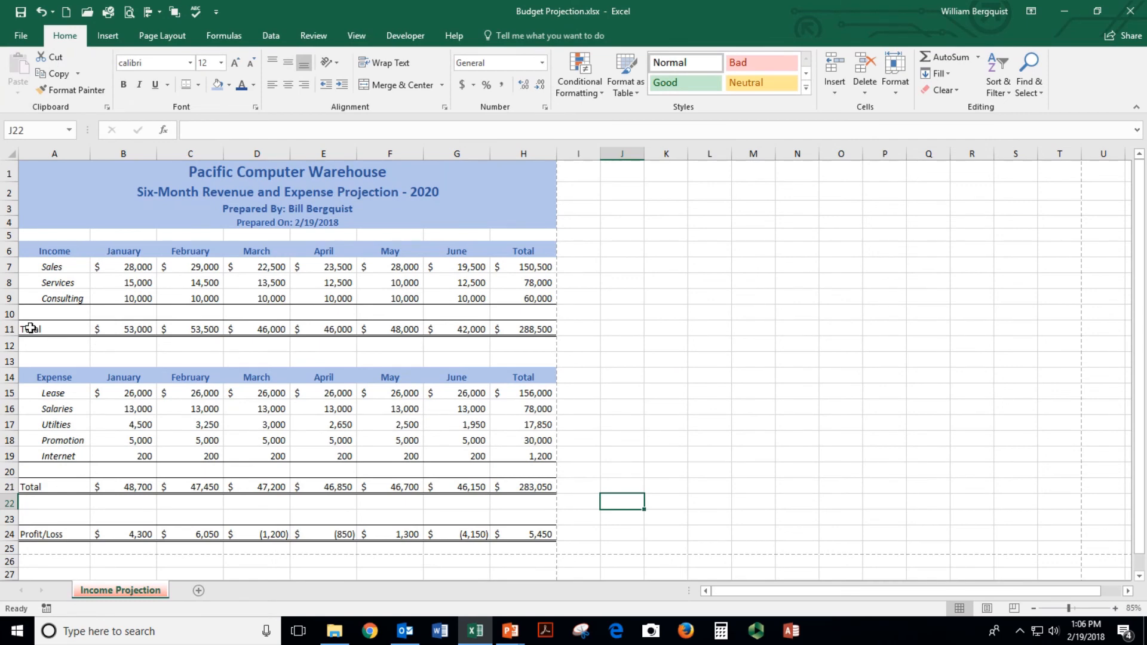
# Make the income Total, expense Total and Profit/Loss rows bold
pyautogui.moveTo(26, 328); pyautogui.dragTo(516, 332)
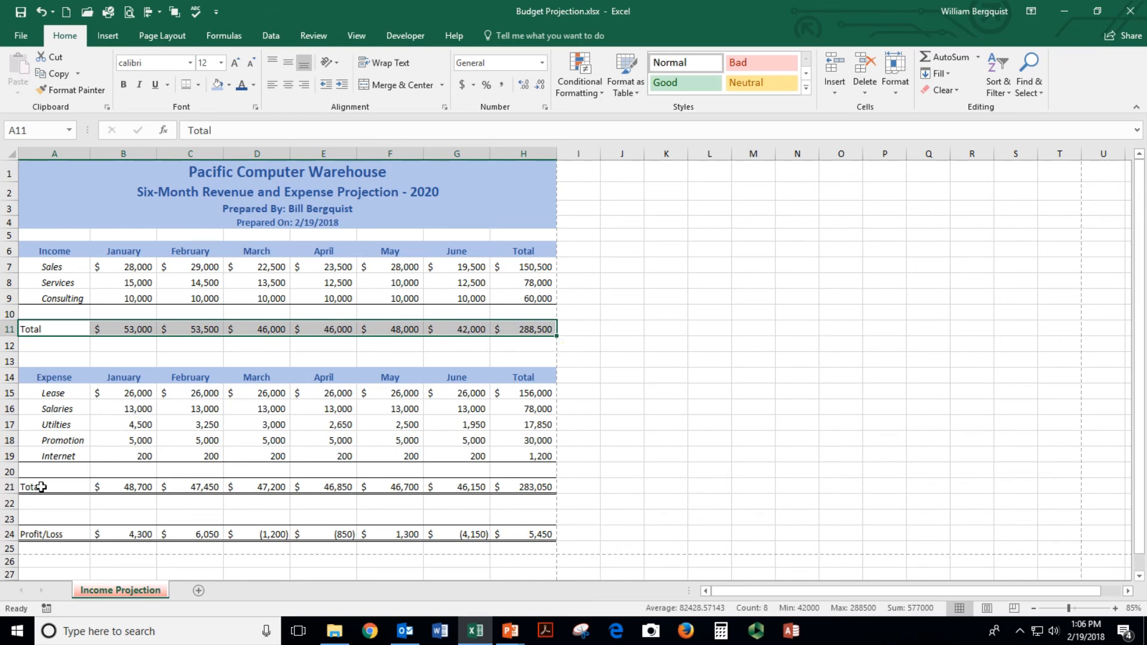
pyautogui.keyDown('ctrl'); pyautogui.moveTo(42, 486); pyautogui.dragTo(522, 486); pyautogui.keyUp('ctrl')
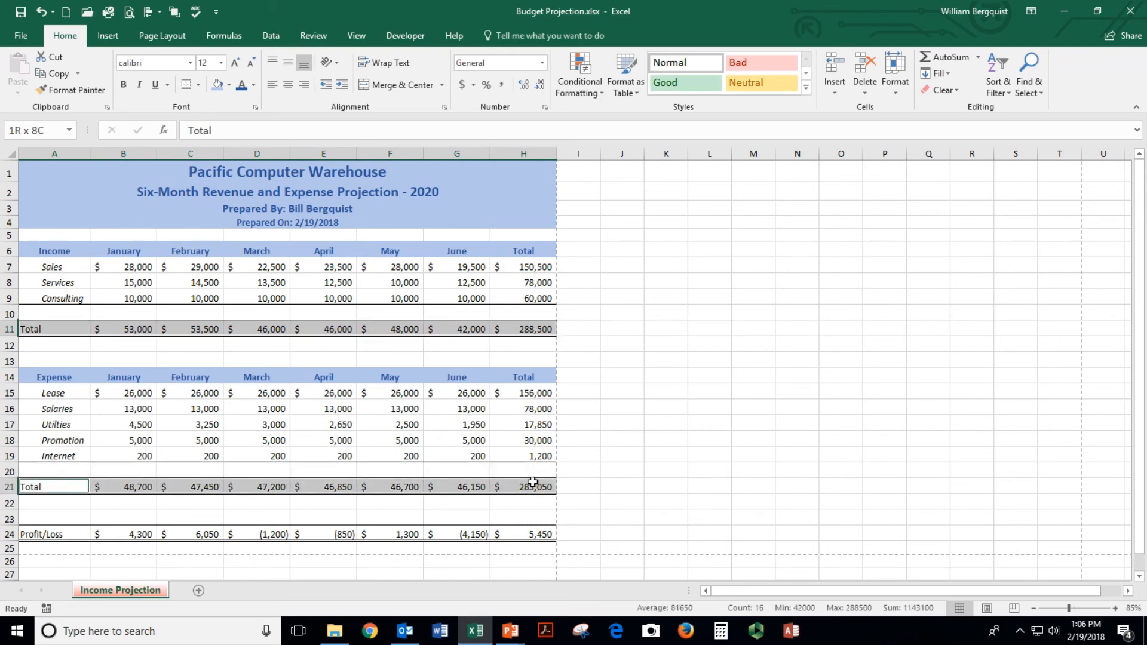
pyautogui.keyDown('ctrl'); pyautogui.moveTo(38, 534); pyautogui.dragTo(511, 535); pyautogui.keyUp('ctrl')
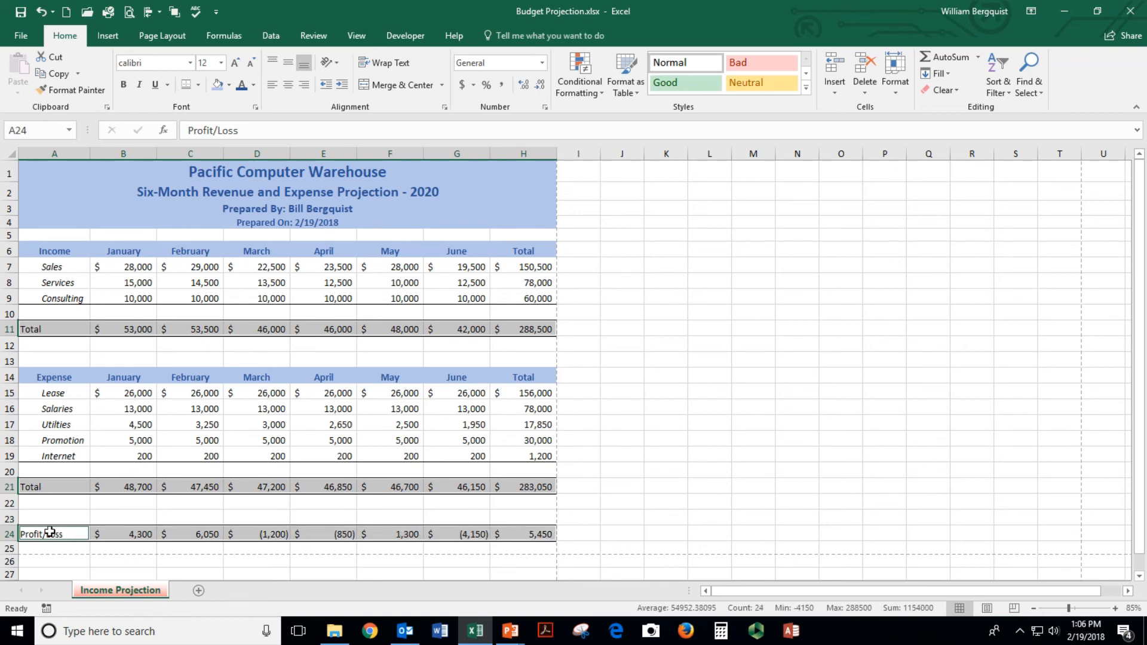
pyautogui.click(124, 87)
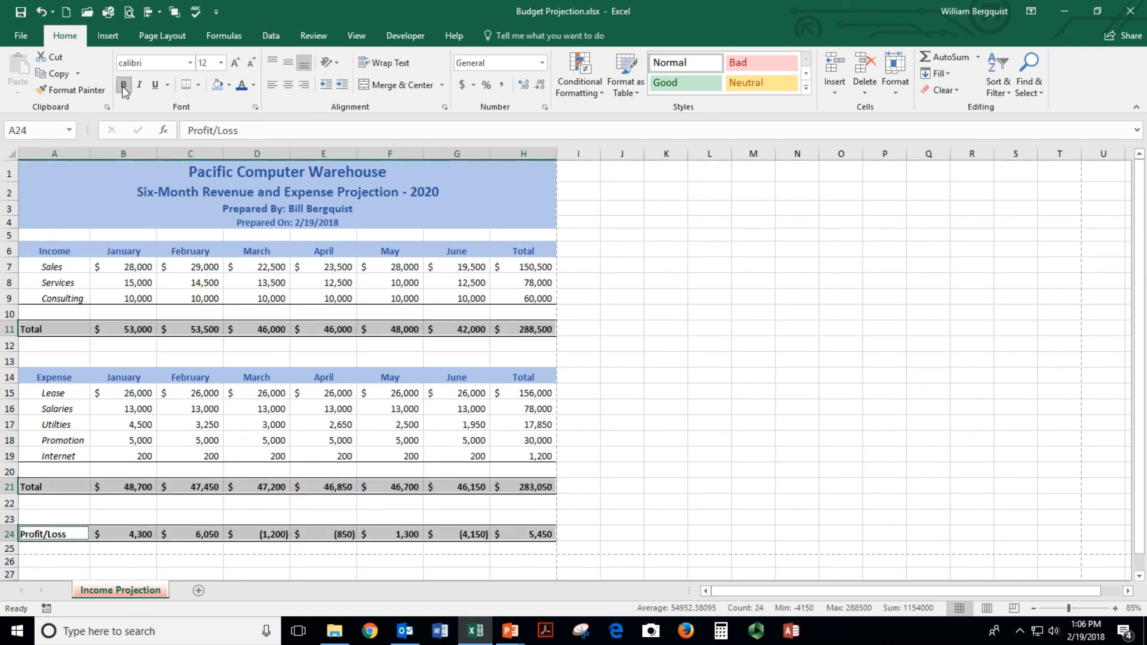
pyautogui.click(130, 426)
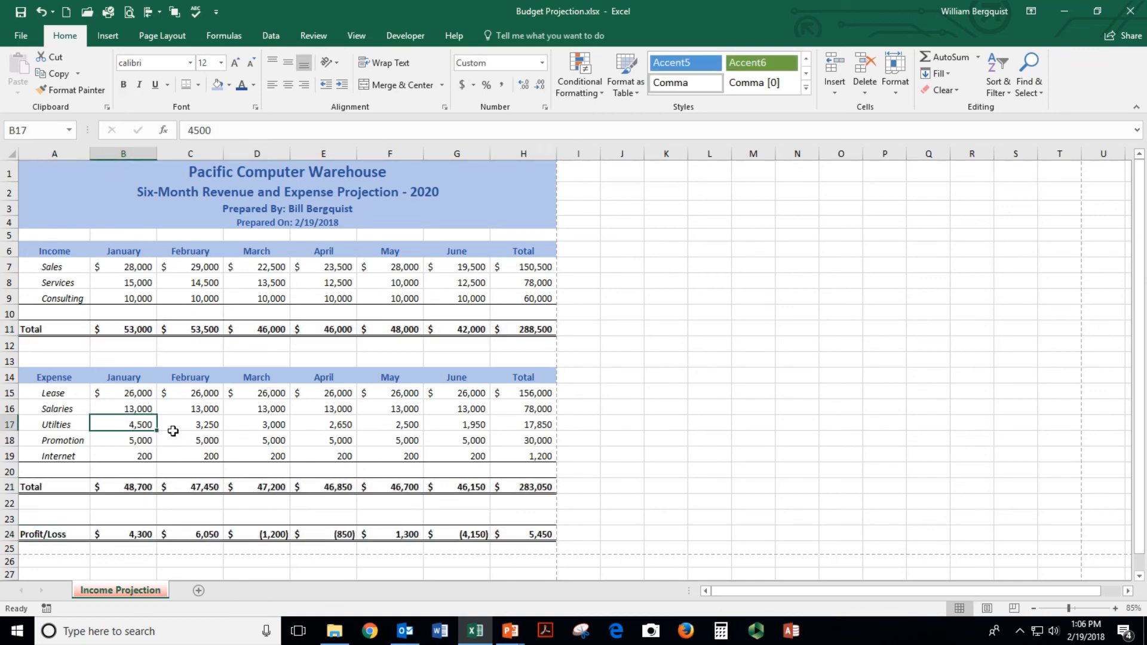
# Save the workbook and confirm the print preview fits one landscape page
pyautogui.click(21, 13)
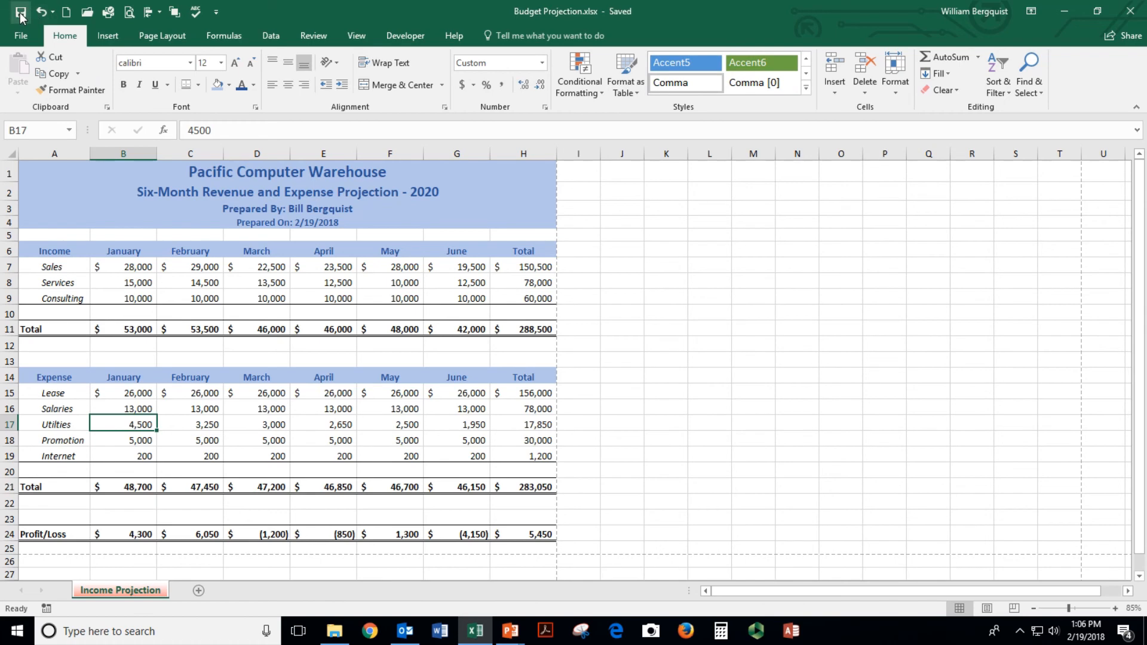
pyautogui.click(129, 12)
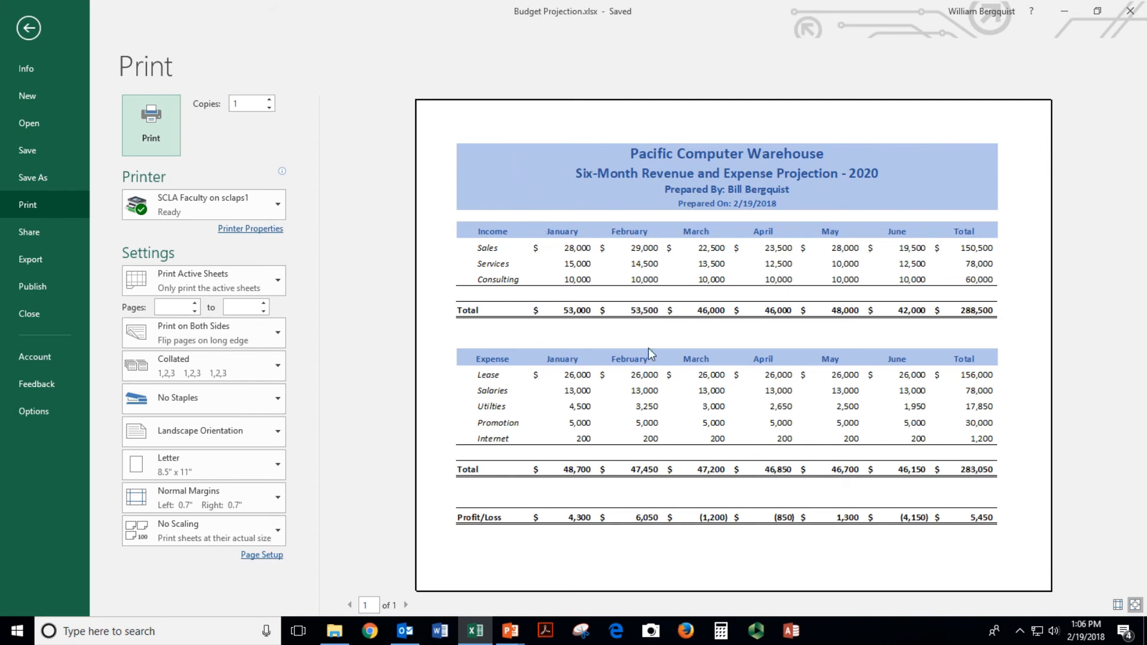
pyautogui.press('Escape')
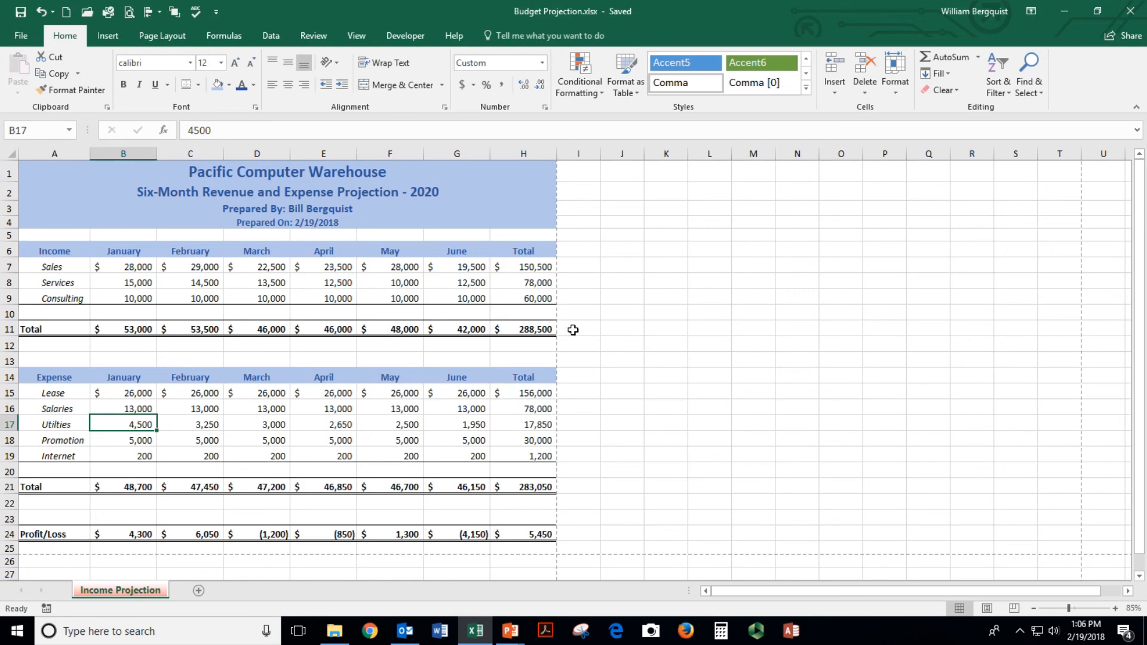
pyautogui.click(108, 37)
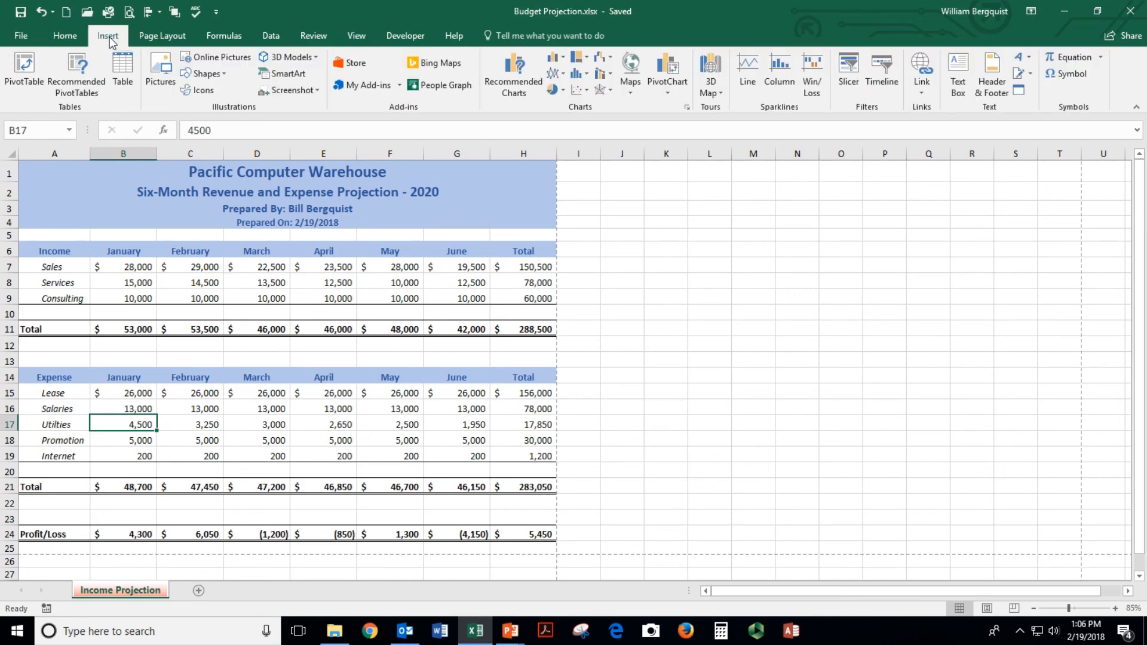
# Insert the green $$$ image from an online picture search for 'money'
pyautogui.click(215, 60)
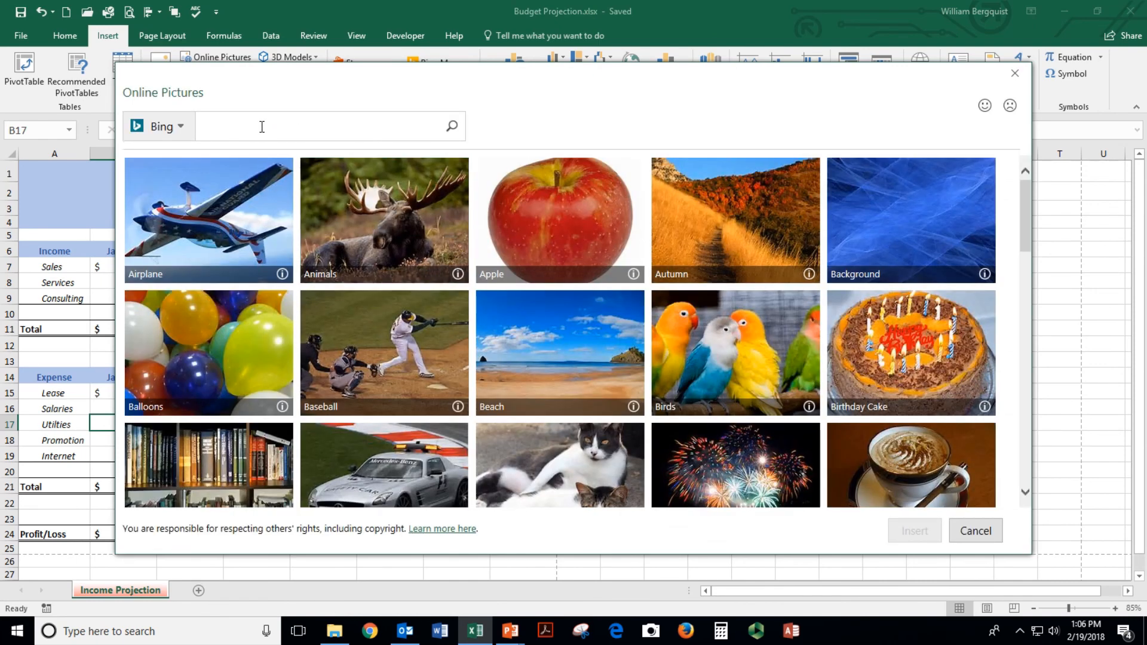
pyautogui.write('money')
pyautogui.press('Return')
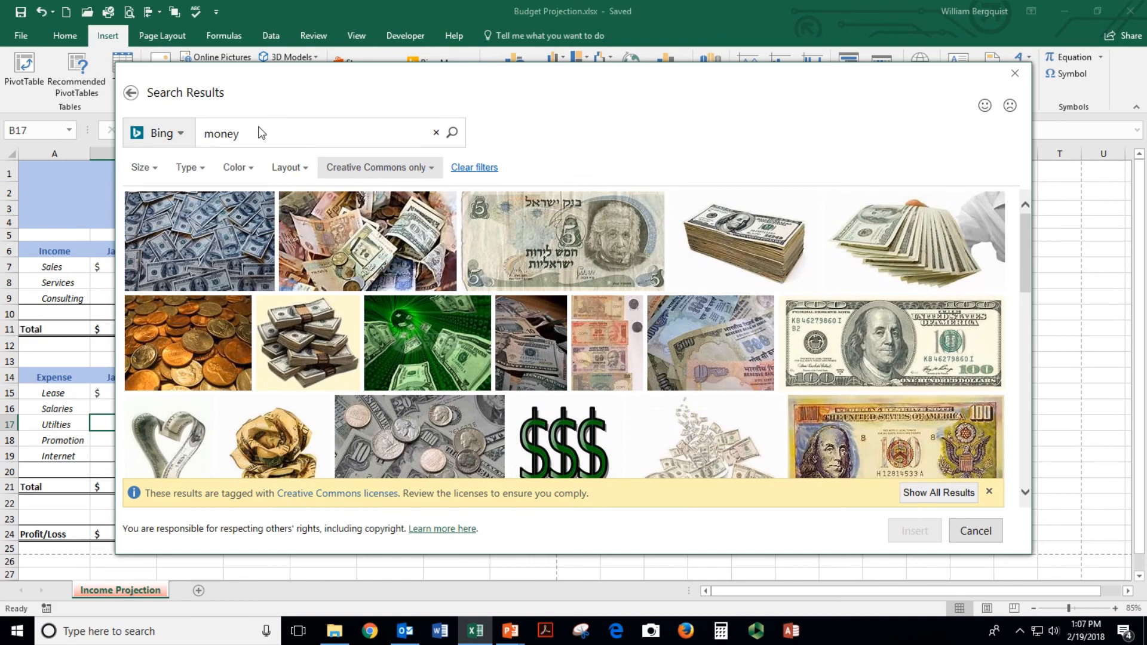
pyautogui.click(520, 407)
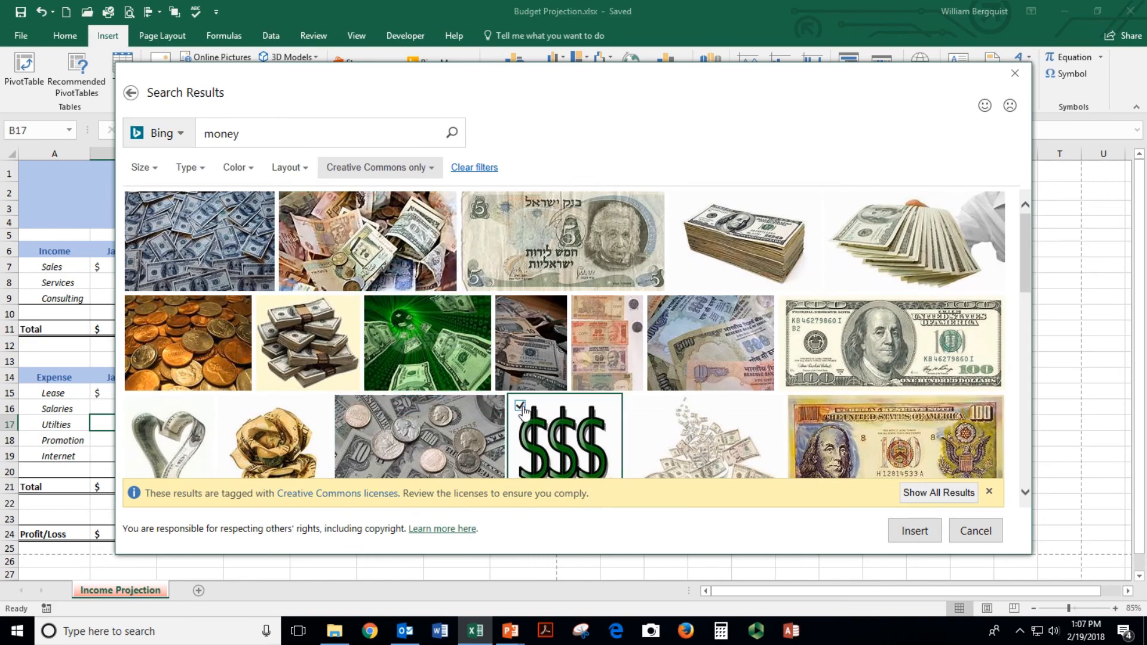
pyautogui.click(912, 531)
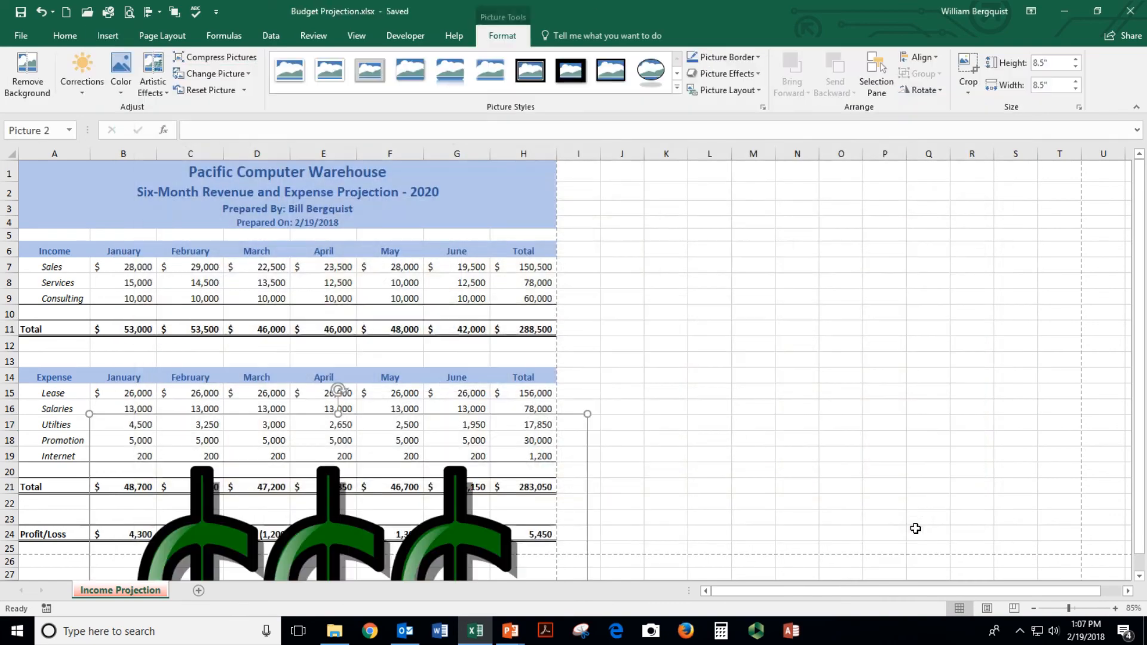
# Resize the $$$ picture to about 1.07 inches and place it top-left beside the title
pyautogui.moveTo(414, 497); pyautogui.dragTo(716, 257)
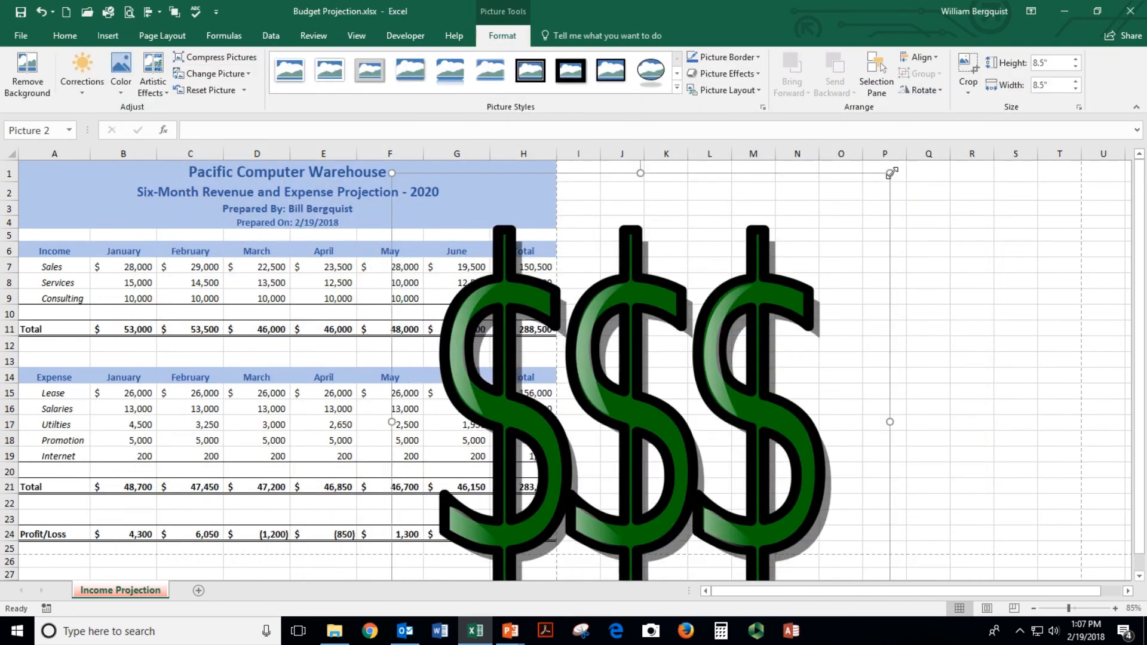
pyautogui.moveTo(891, 172); pyautogui.dragTo(427, 312)
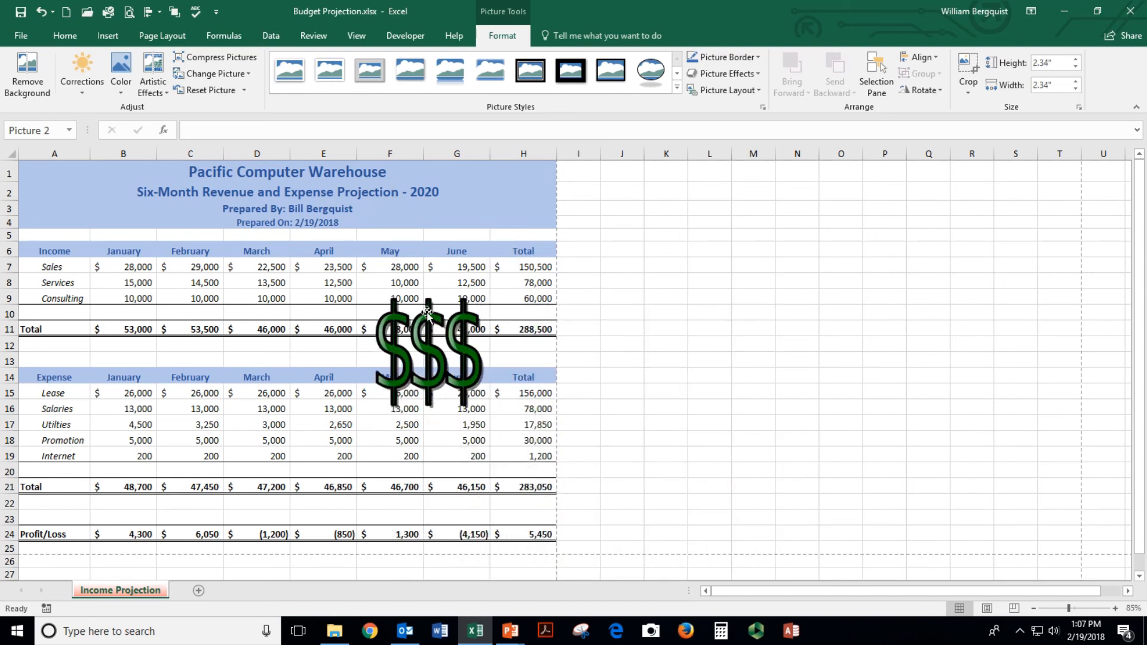
pyautogui.moveTo(499, 283); pyautogui.dragTo(436, 348)
pyautogui.moveTo(377, 378); pyautogui.dragTo(74, 199)
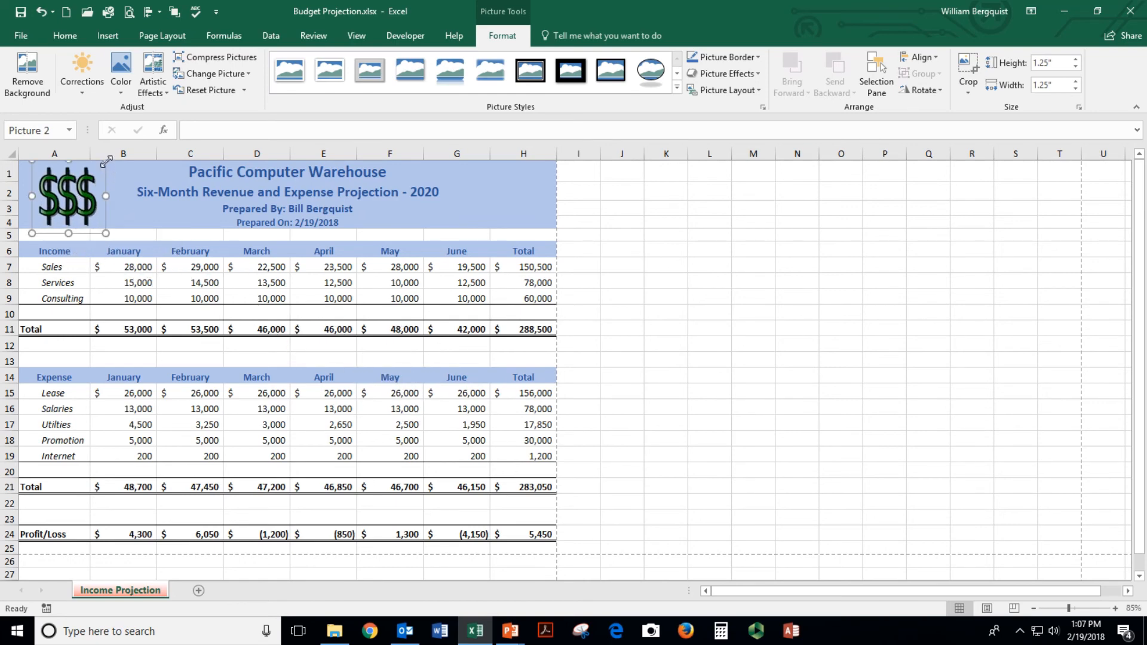
pyautogui.moveTo(106, 160); pyautogui.dragTo(85, 181)
pyautogui.moveTo(67, 197); pyautogui.dragTo(71, 187)
pyautogui.click(142, 285)
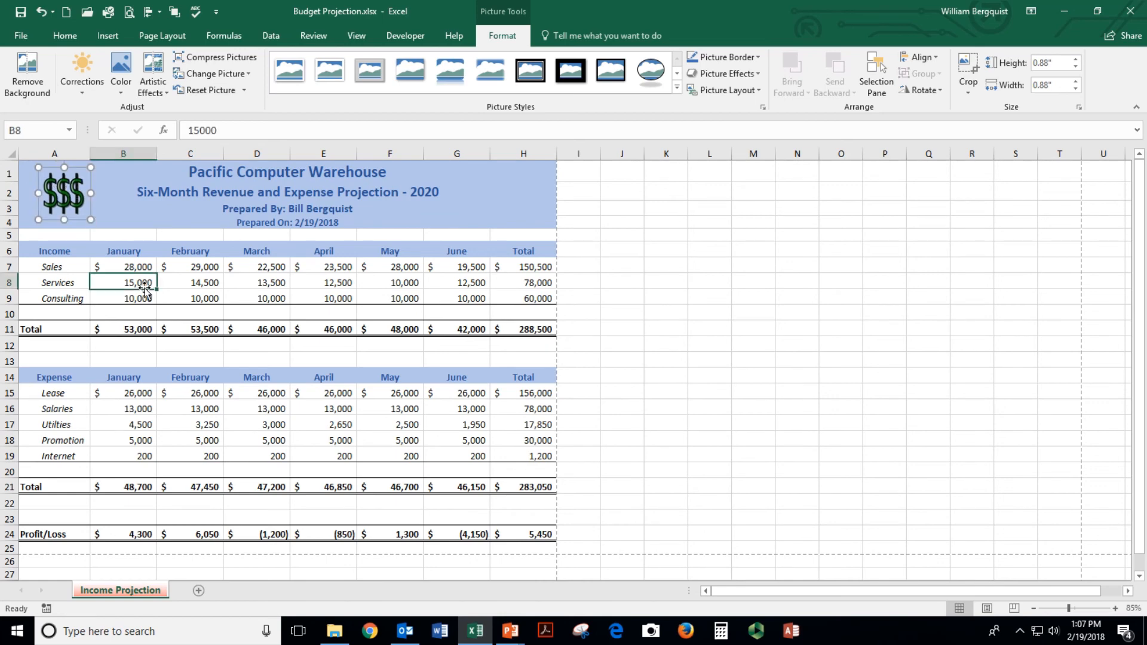
pyautogui.click(73, 206)
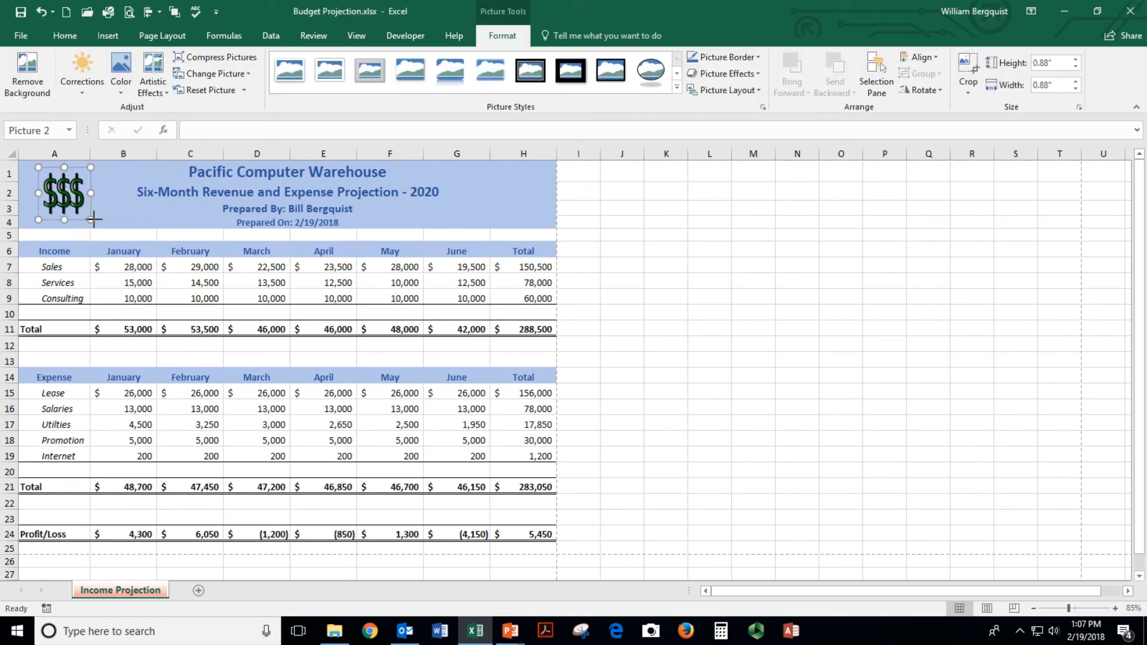
pyautogui.moveTo(93, 219); pyautogui.dragTo(71, 195)
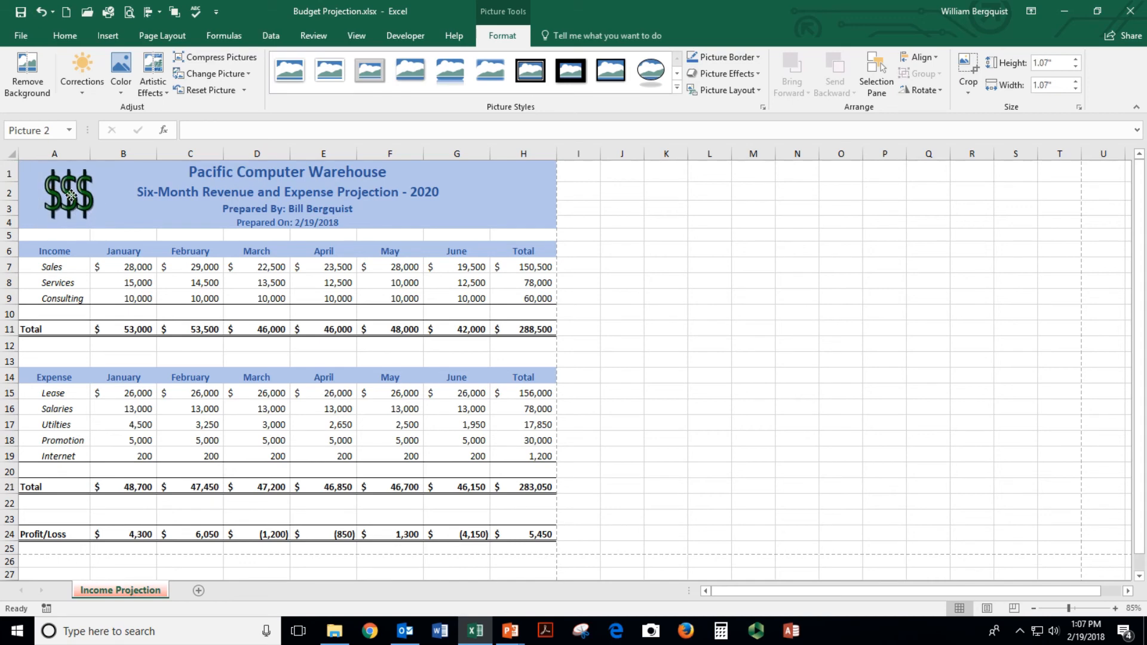
pyautogui.click(119, 270)
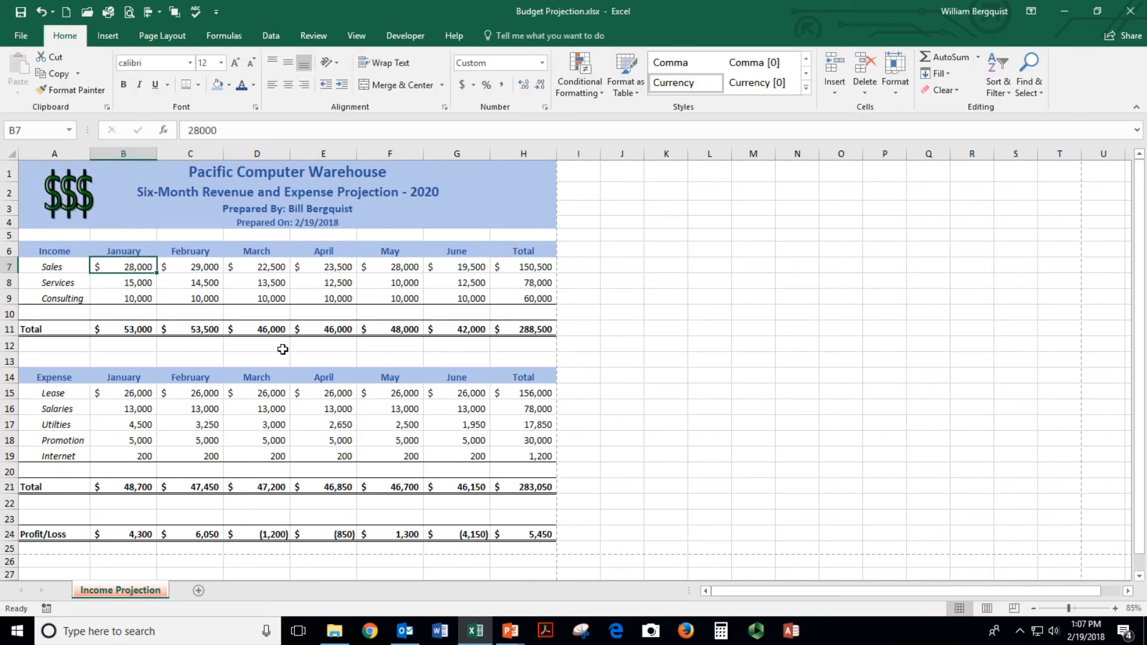
pyautogui.click(134, 12)
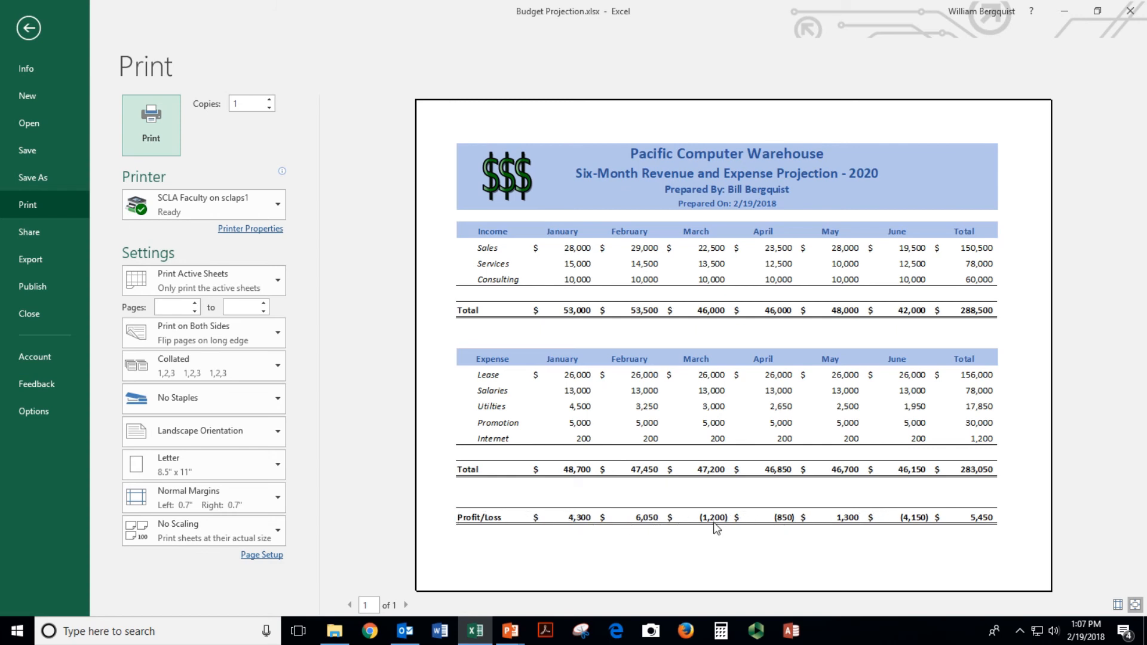
# Close the print preview and save the workbook with its $$$ logo
pyautogui.press('Escape')
pyautogui.click(287, 412)
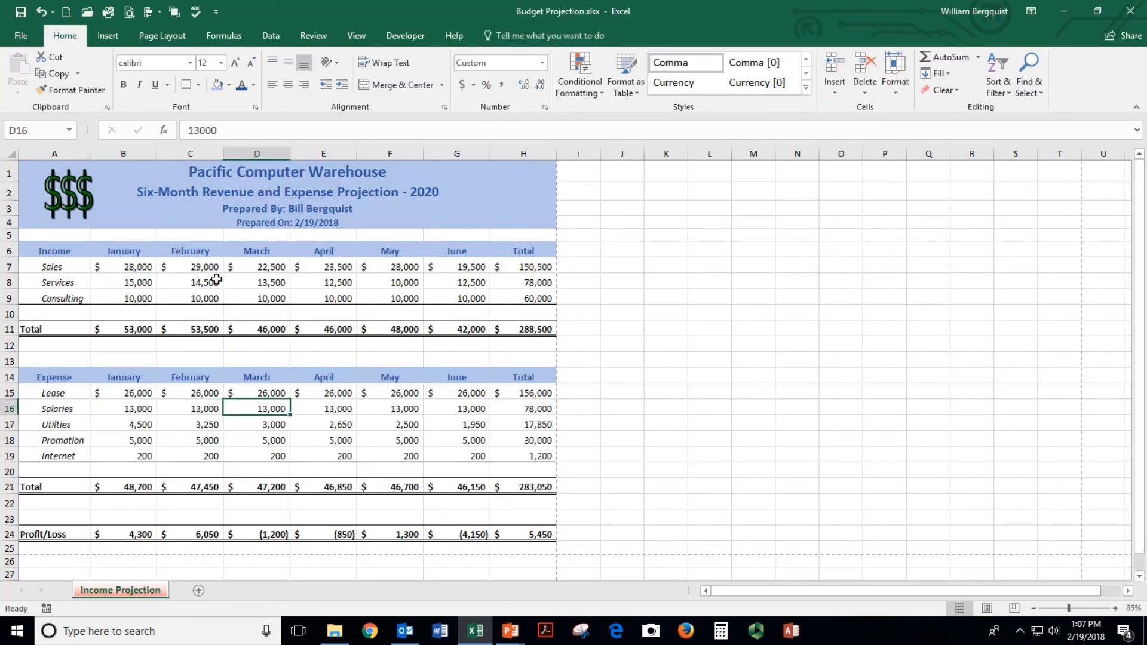
pyautogui.click(21, 12)
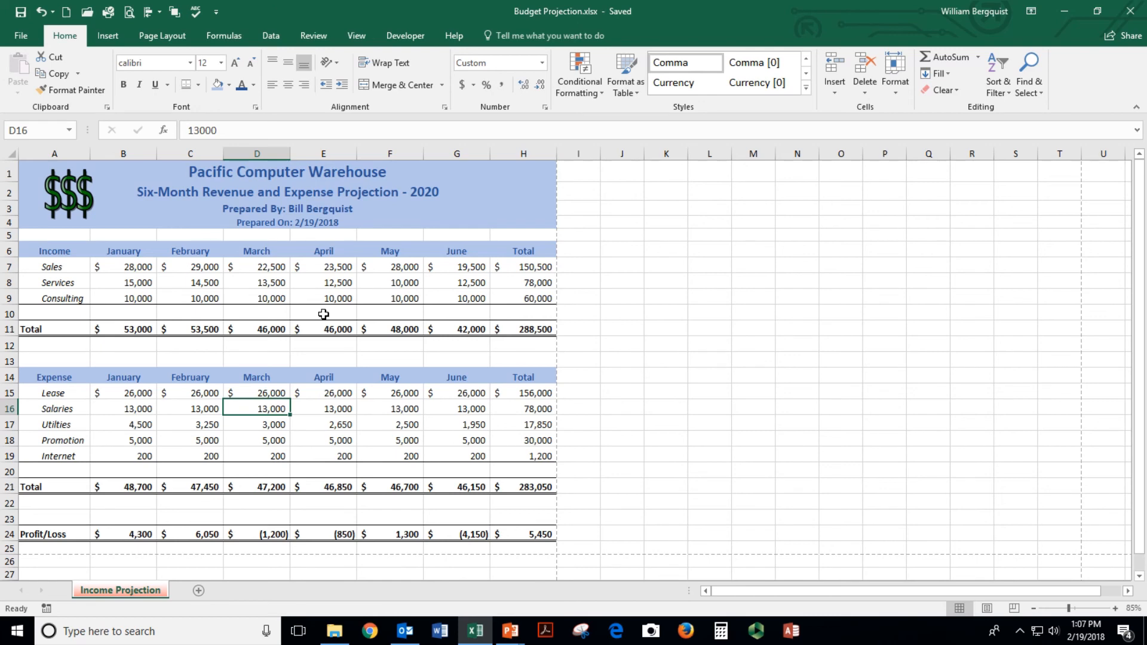
pyautogui.click(135, 269)
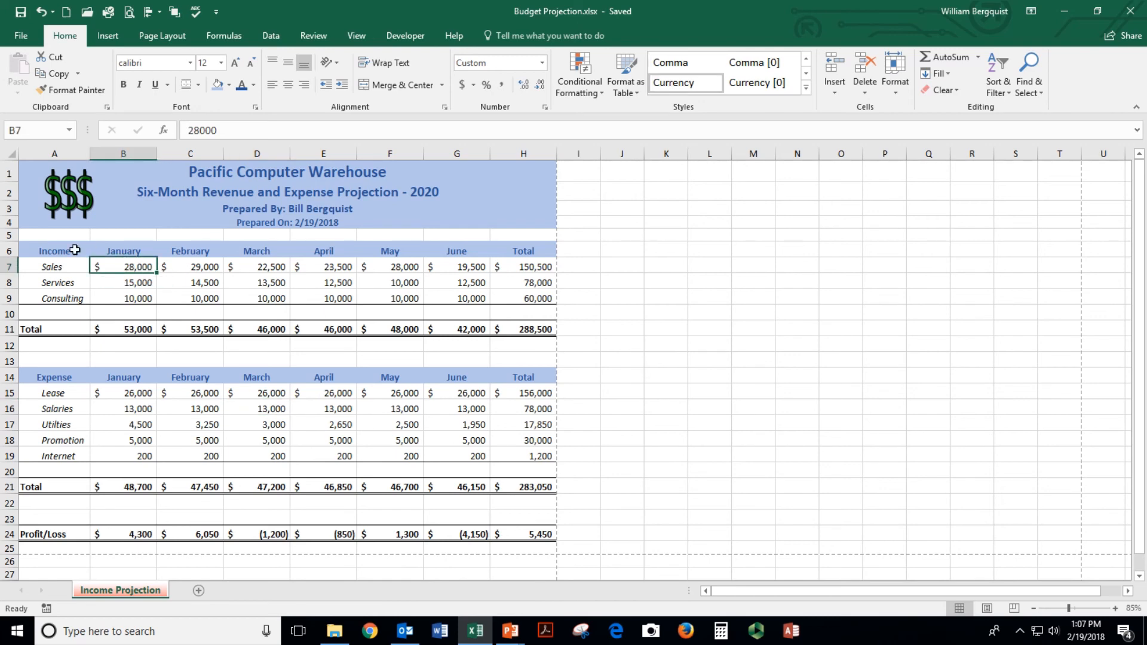
# Select income data A6:G9 and press F11 to build the Chart1 column chart sheet
pyautogui.moveTo(42, 250); pyautogui.dragTo(445, 291)
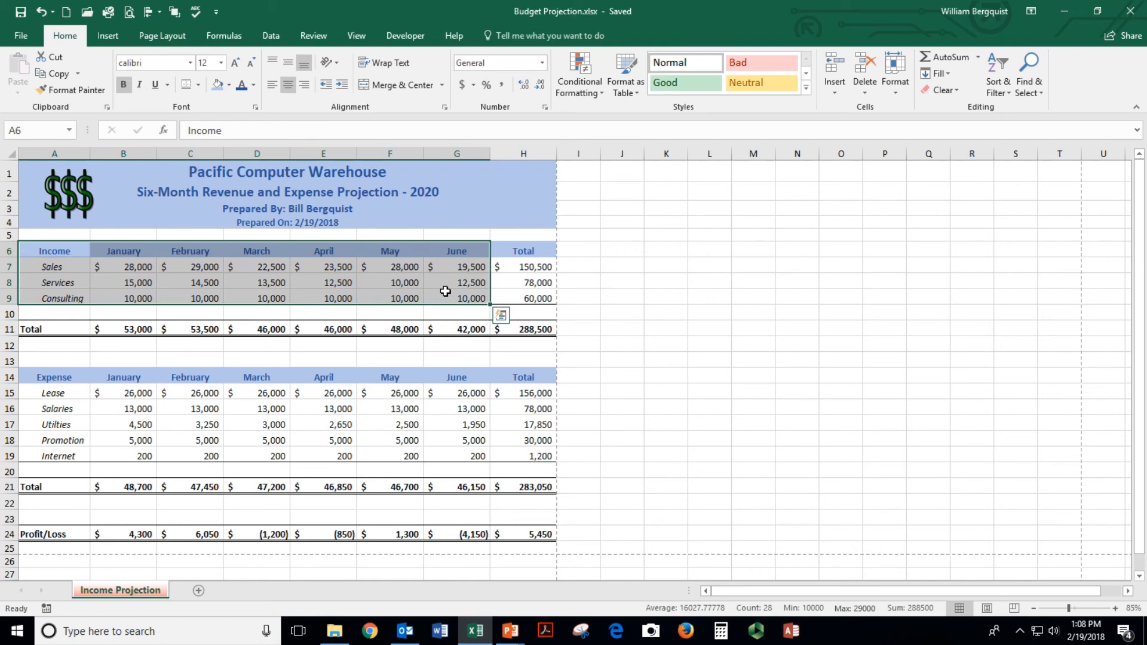
pyautogui.click(39, 251)
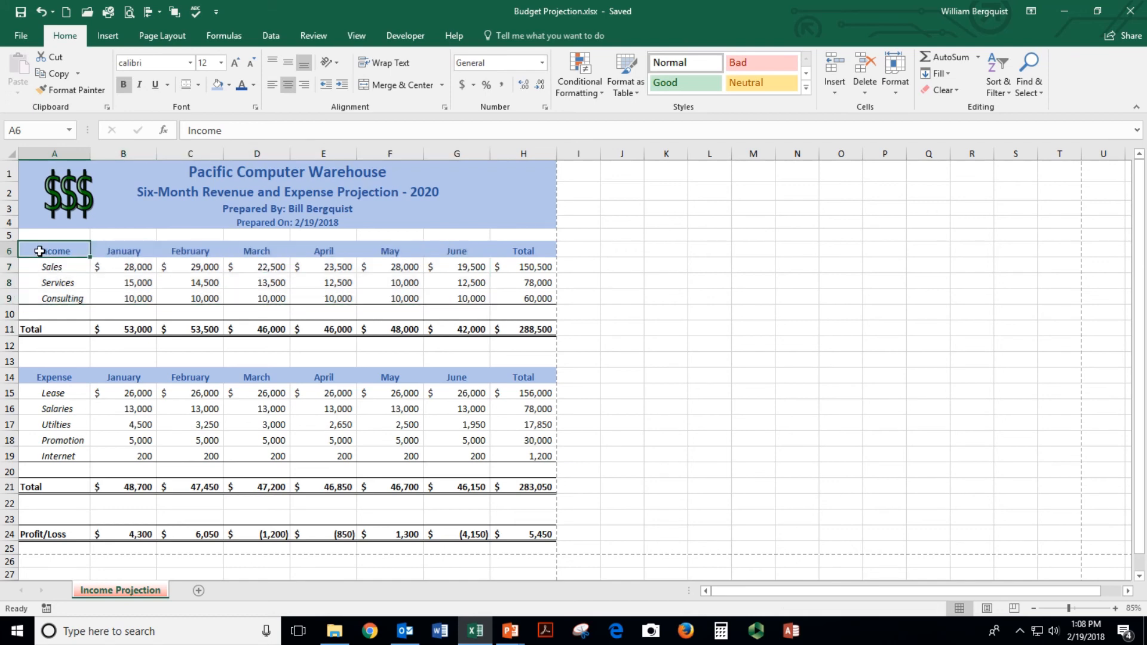
pyautogui.moveTo(57, 251); pyautogui.dragTo(457, 298)
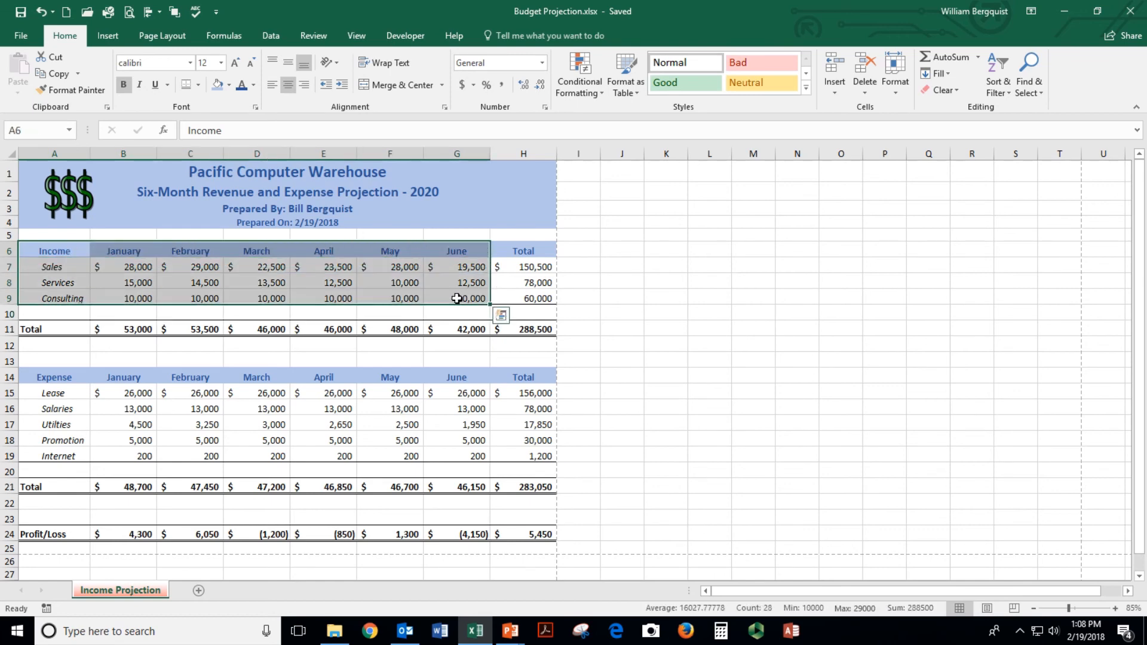
pyautogui.press('F11')
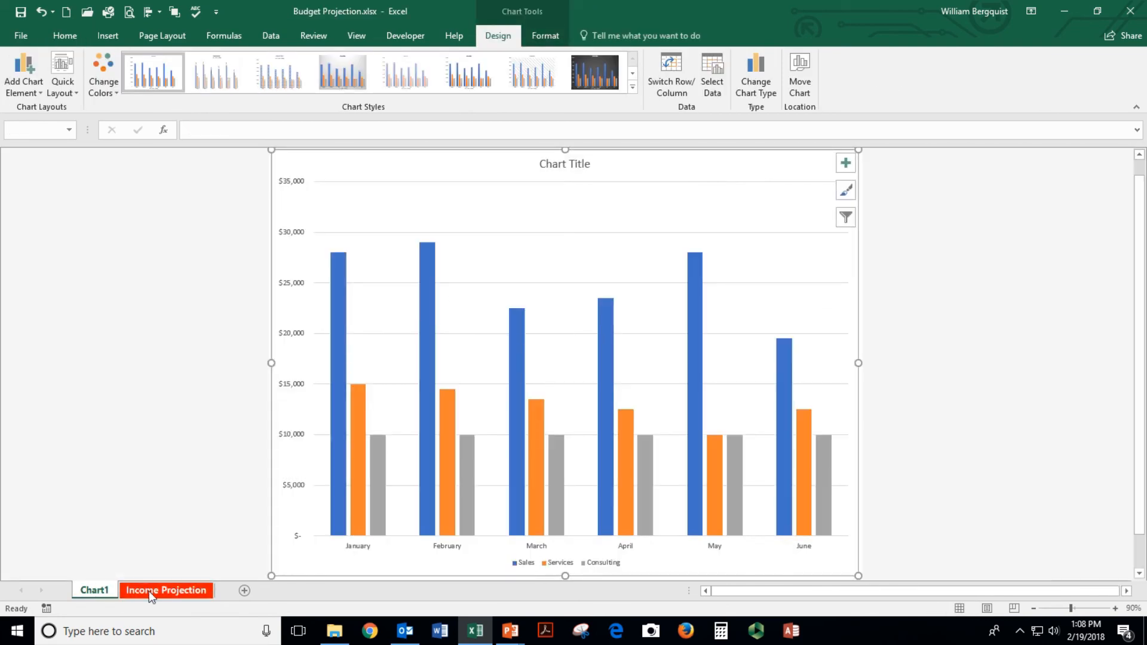
pyautogui.click(170, 591)
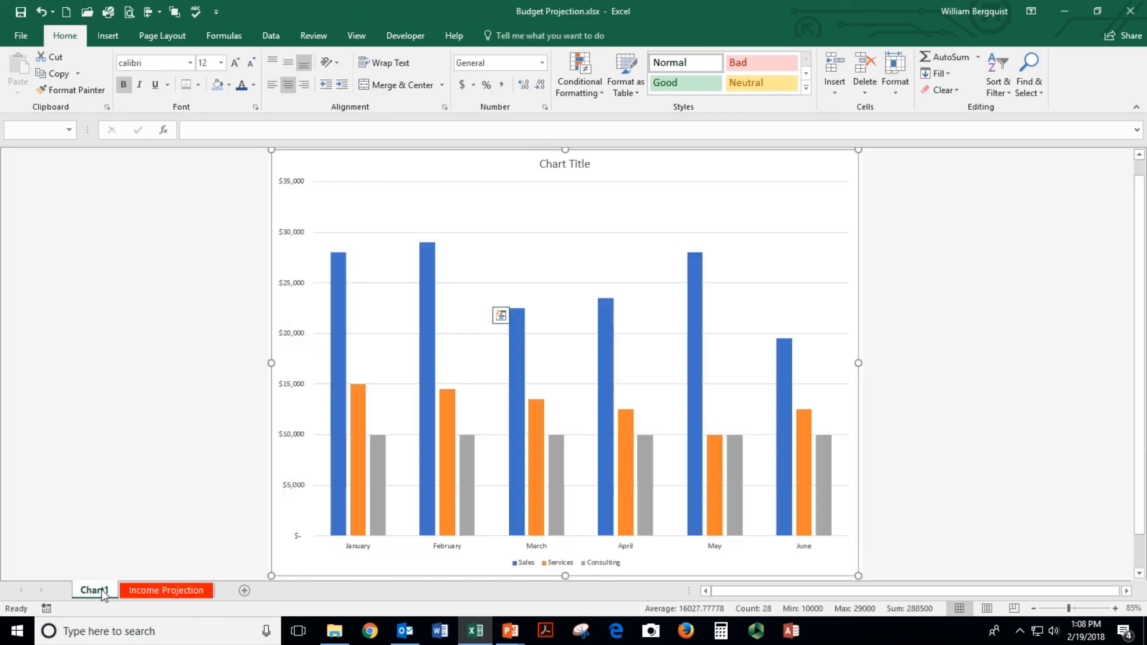
# Rename the Chart1 sheet to 'Income Chart' and color its tab blue
pyautogui.click(93, 590)
pyautogui.click(149, 444)
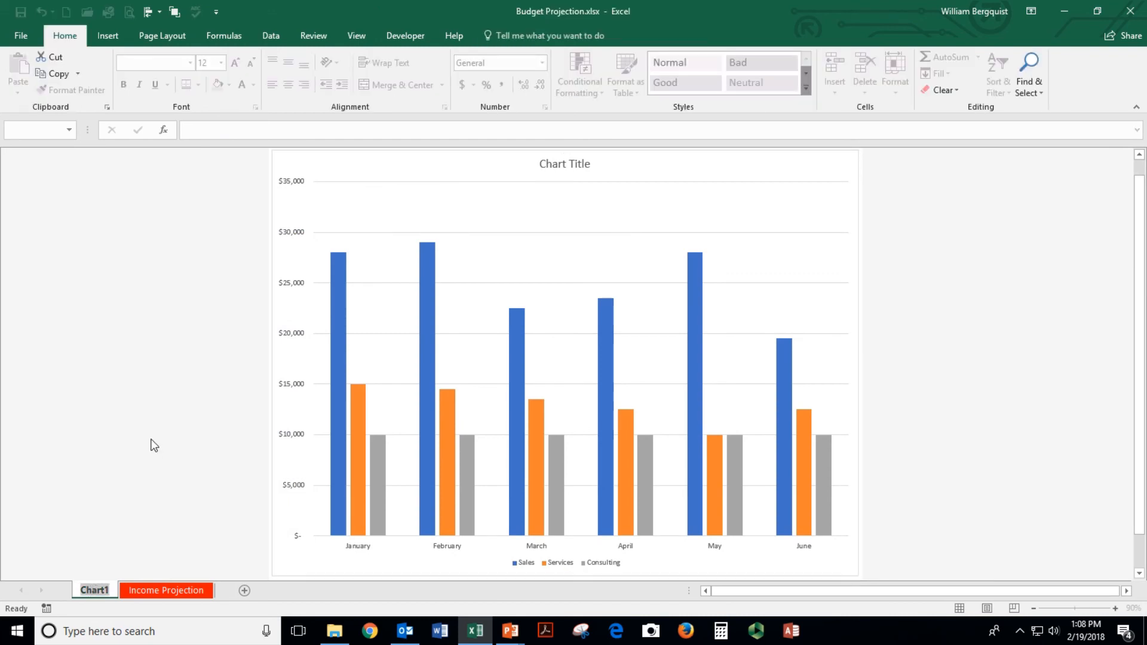
pyautogui.write('Income  Chat')
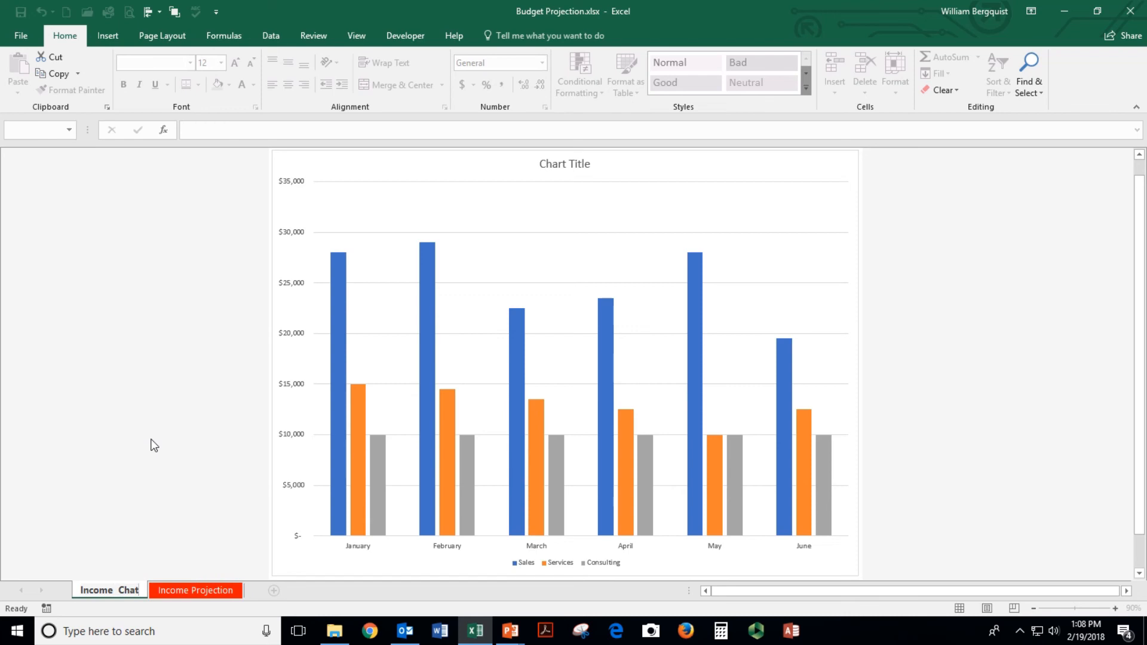
pyautogui.press('BackSpace')
pyautogui.write('rt')
pyautogui.press('Return')
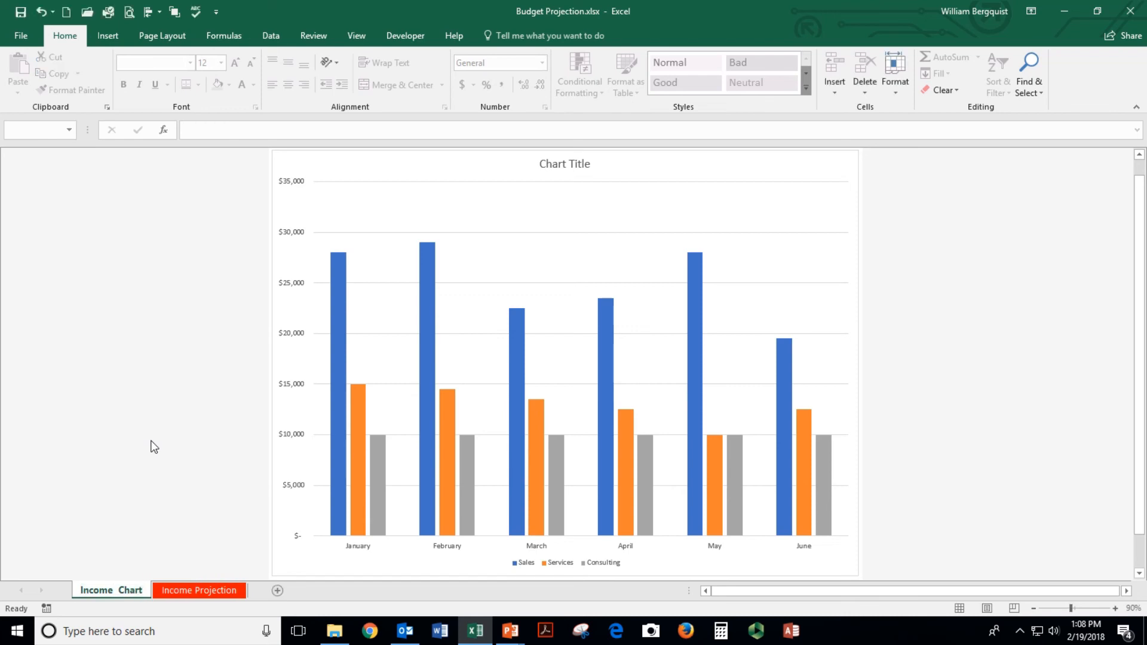
pyautogui.rightClick(106, 592)
pyautogui.moveTo(159, 533)
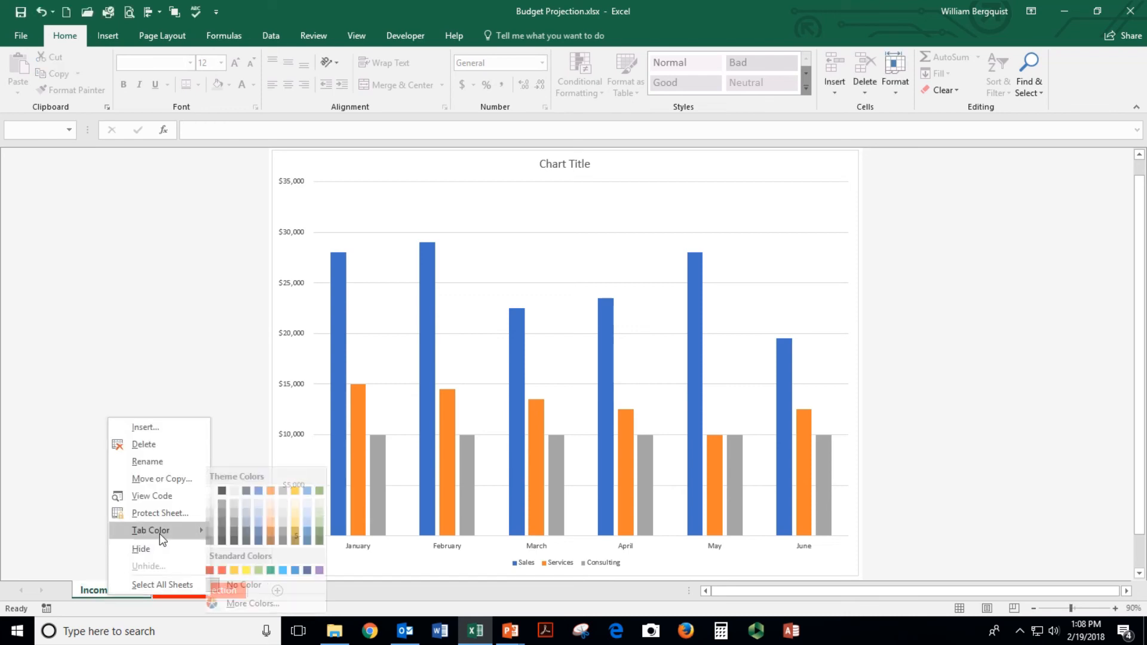
pyautogui.click(267, 535)
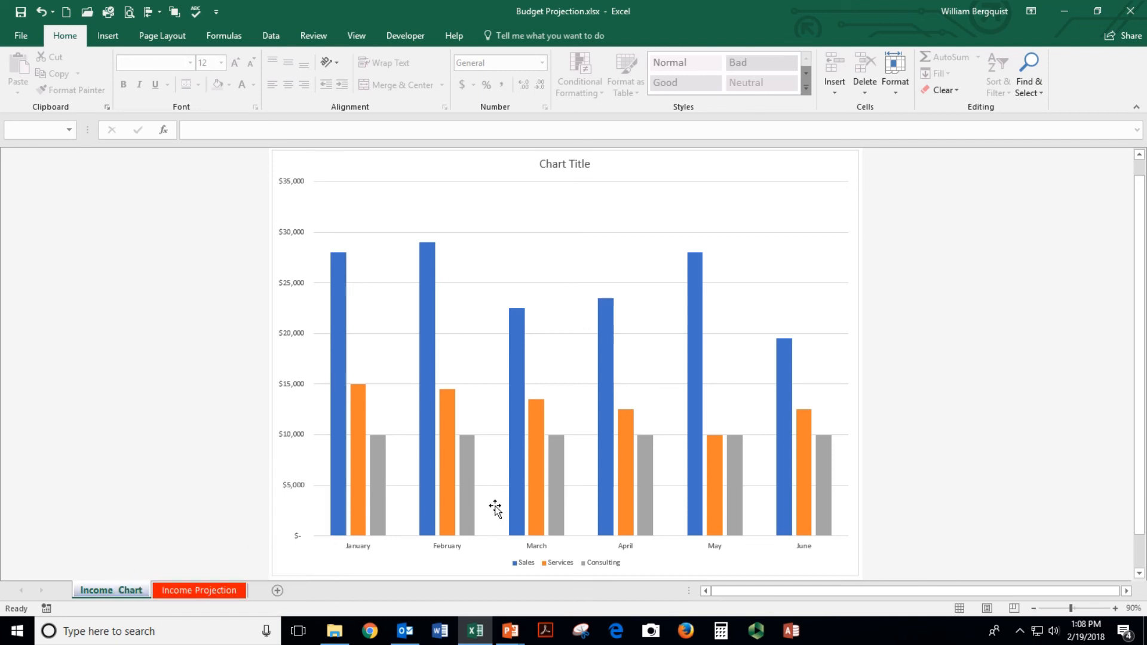
# Title the chart '2020 - Income and Expense Projection' with 'Pacific Computer Warehouse' on a second line
pyautogui.moveTo(525, 345)
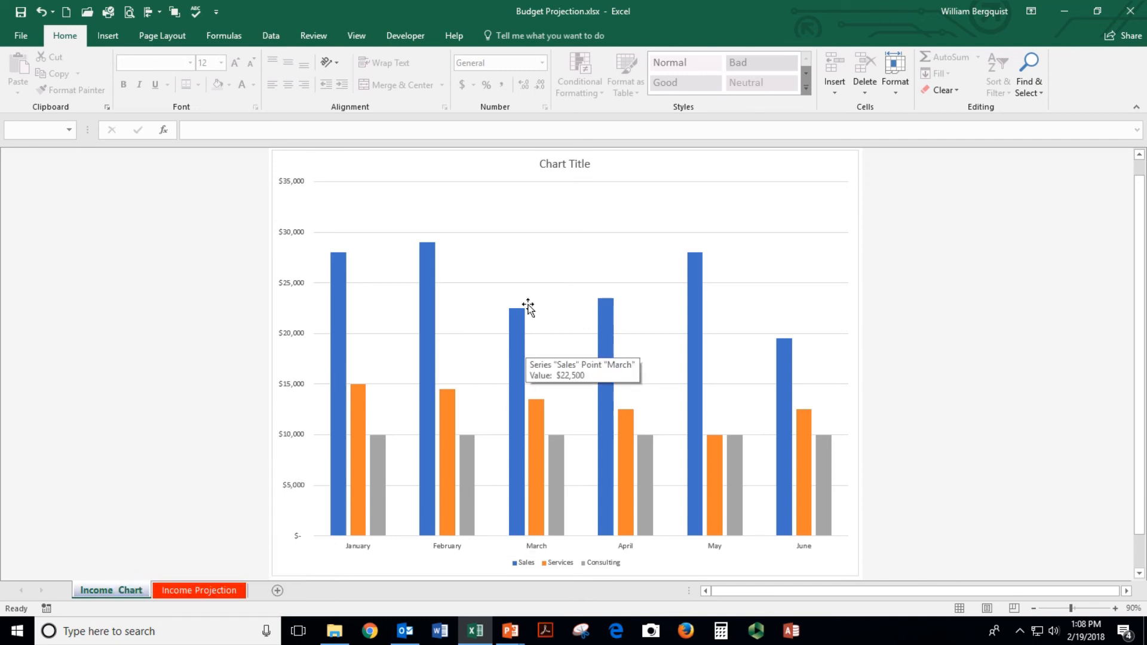
pyautogui.click(541, 164)
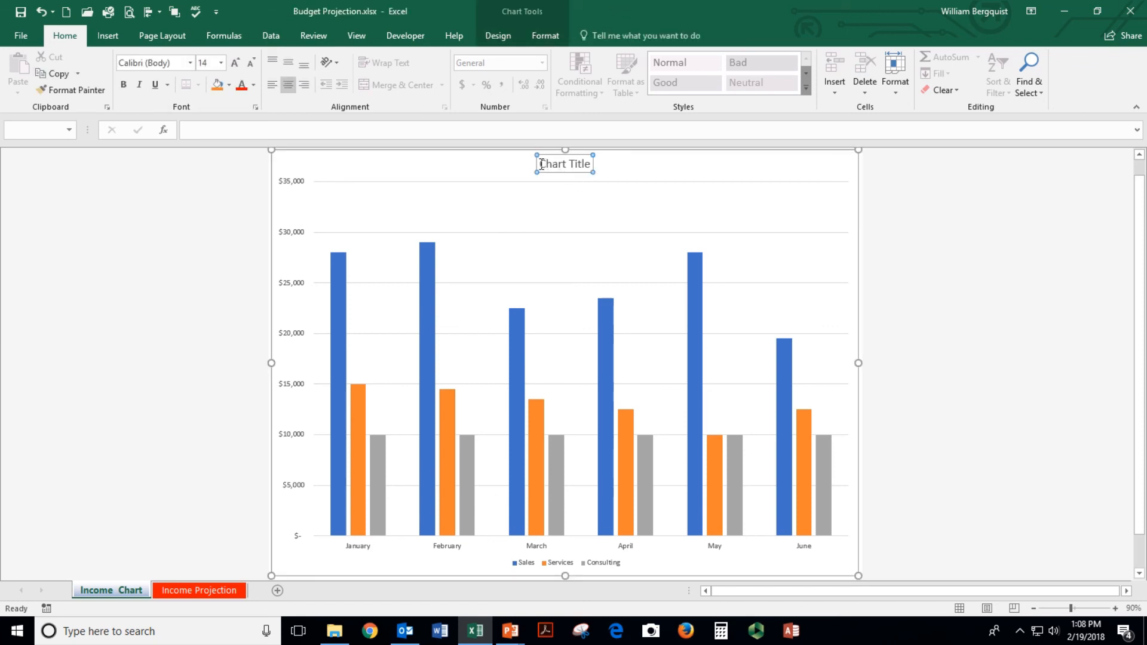
pyautogui.moveTo(541, 164); pyautogui.dragTo(591, 164)
pyautogui.write('202')
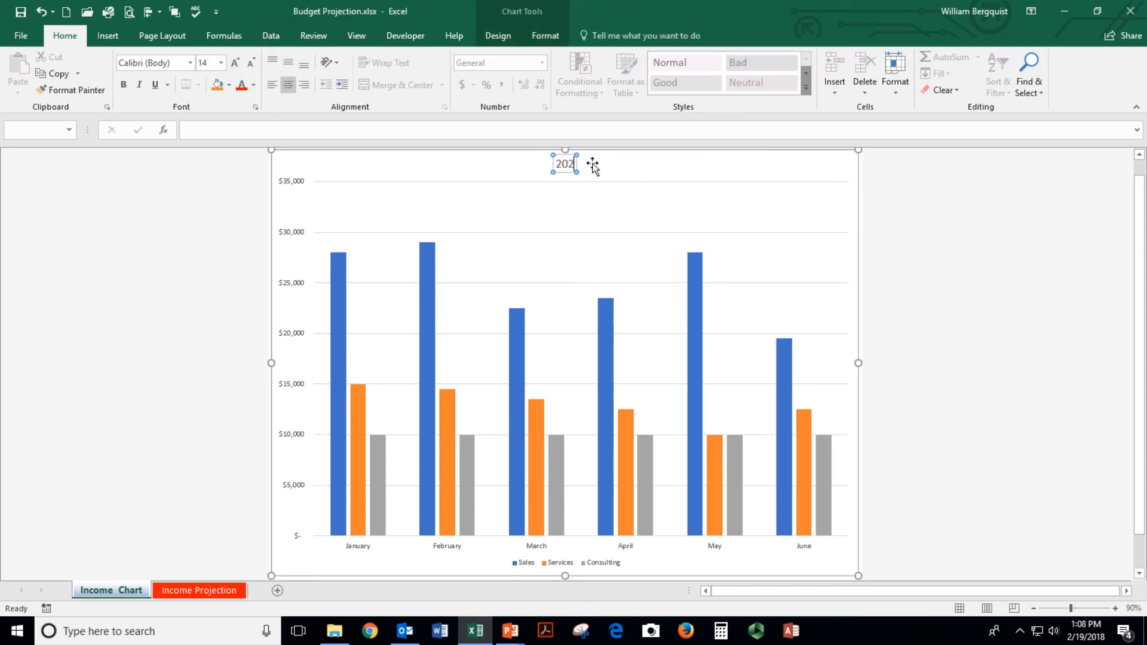
pyautogui.write('0 -')
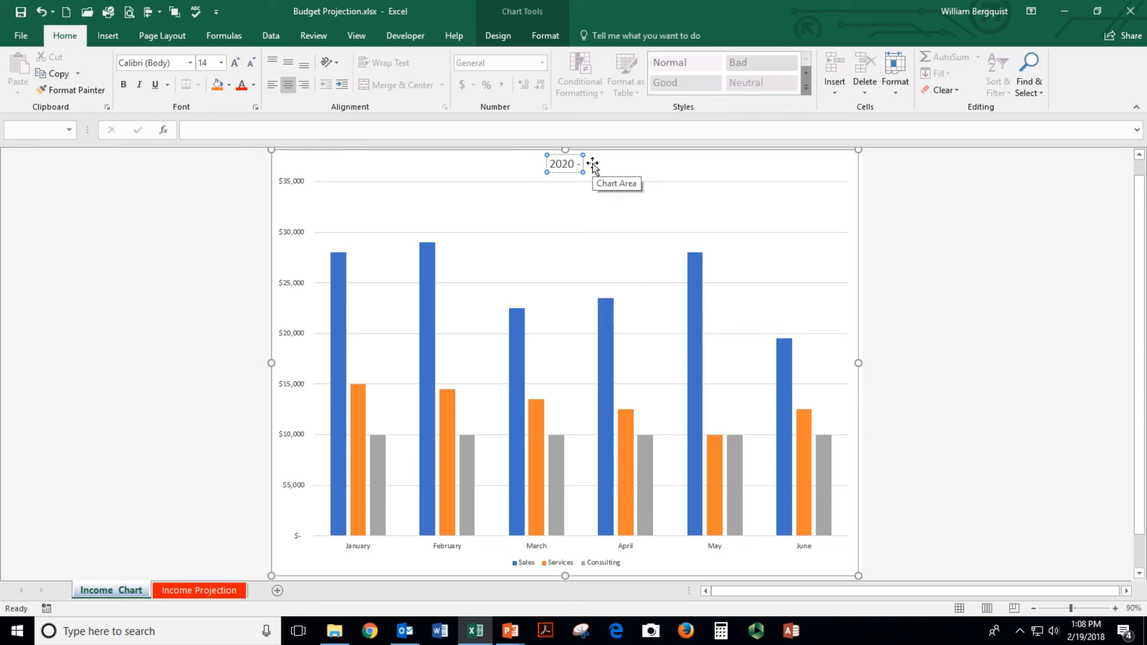
pyautogui.write(' Income and')
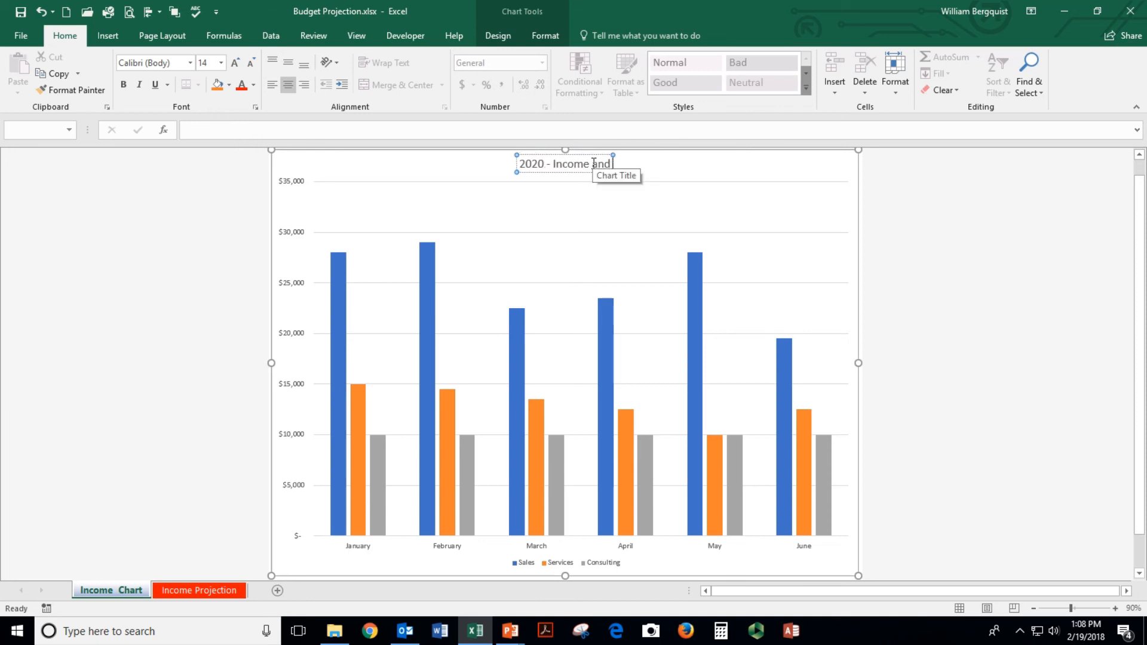
pyautogui.write(' Expense Proj')
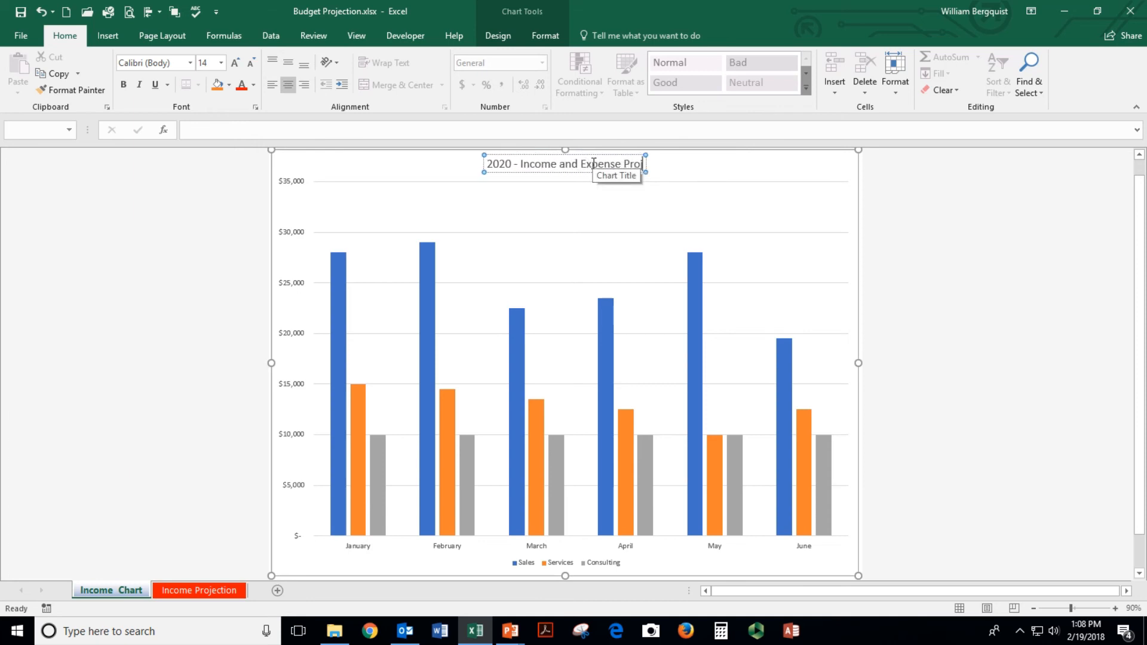
pyautogui.write('ection')
pyautogui.press('Return')
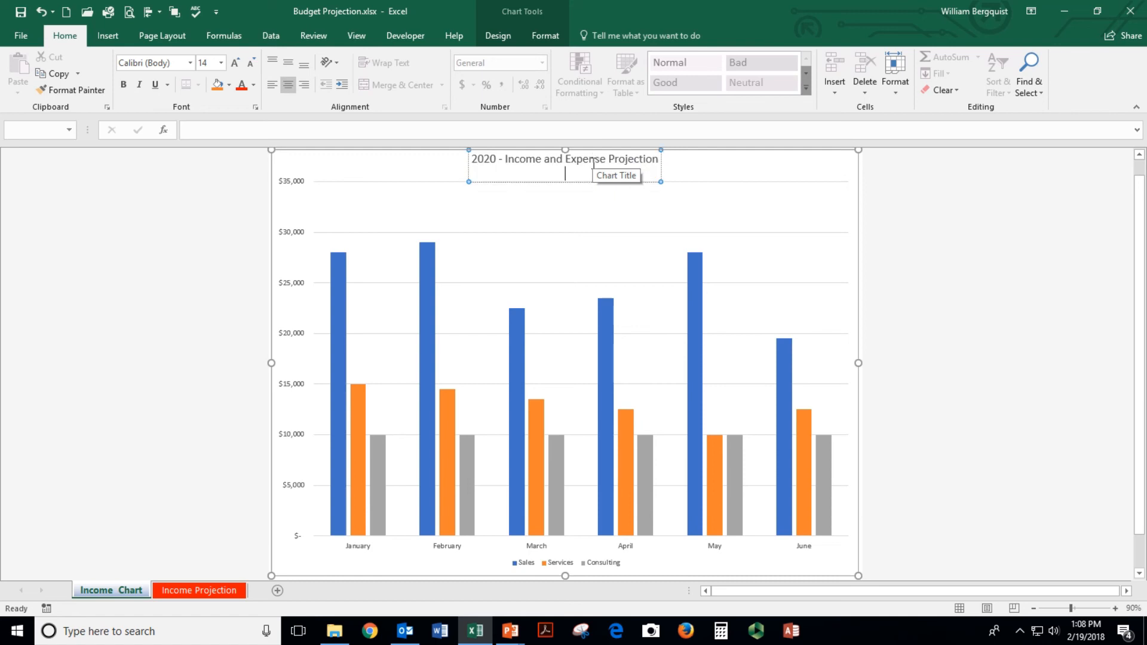
pyautogui.write('Pacific Computer Warehouse')
pyautogui.click(936, 301)
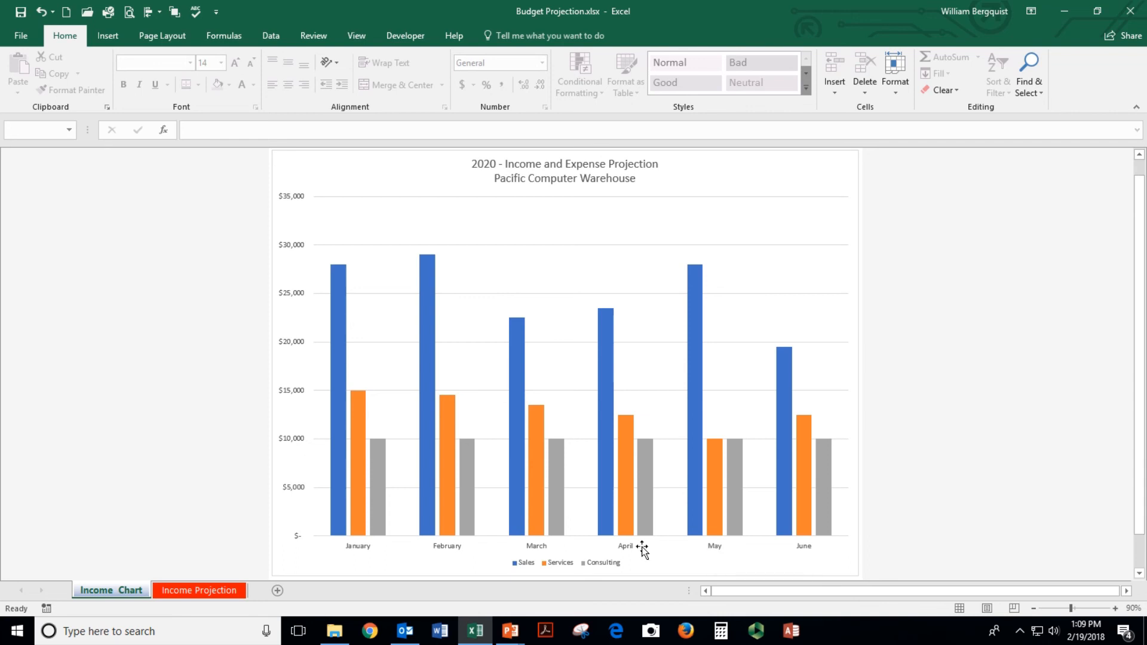
# Apply chart Style 4 for a gradient background, bold title and value labels
pyautogui.click(443, 546)
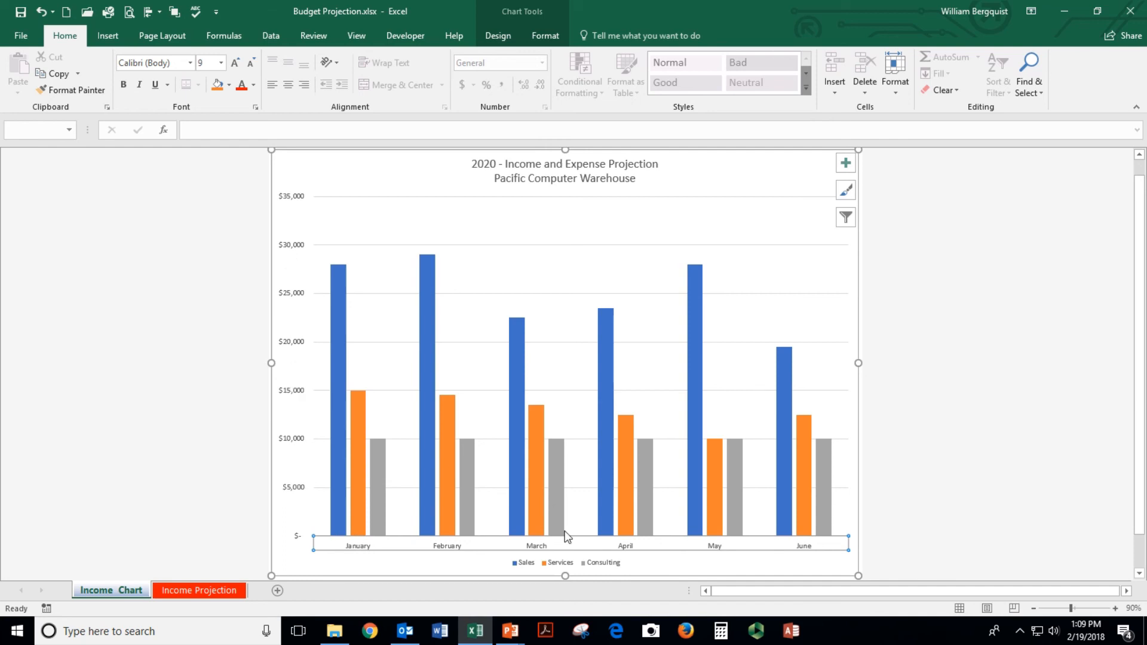
pyautogui.click(562, 567)
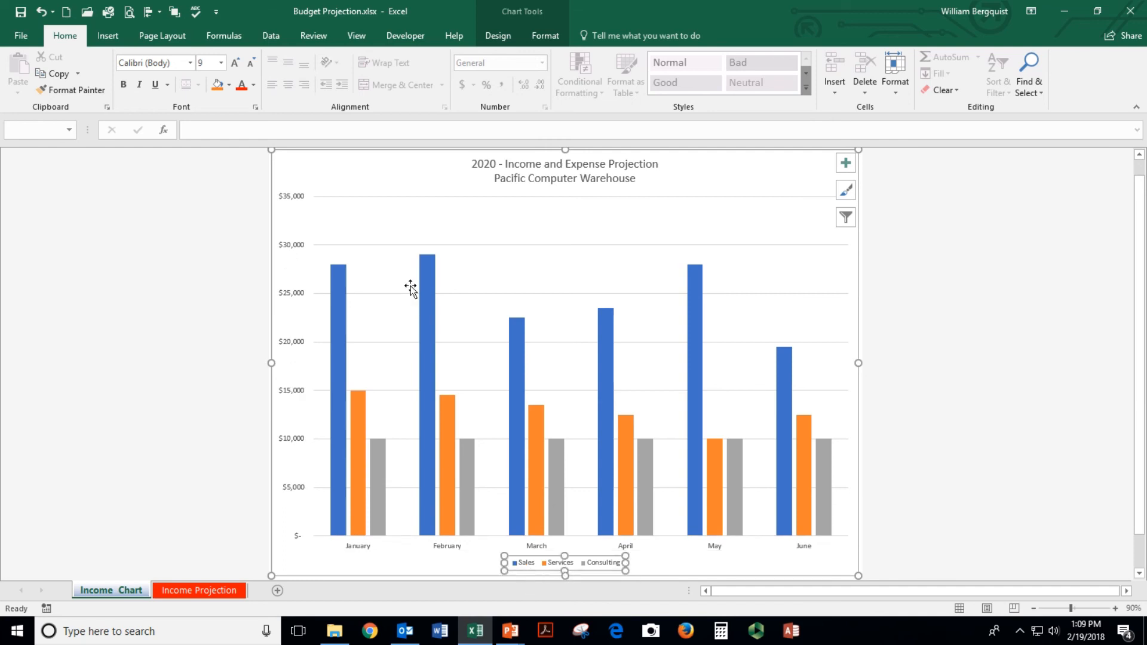
pyautogui.click(500, 40)
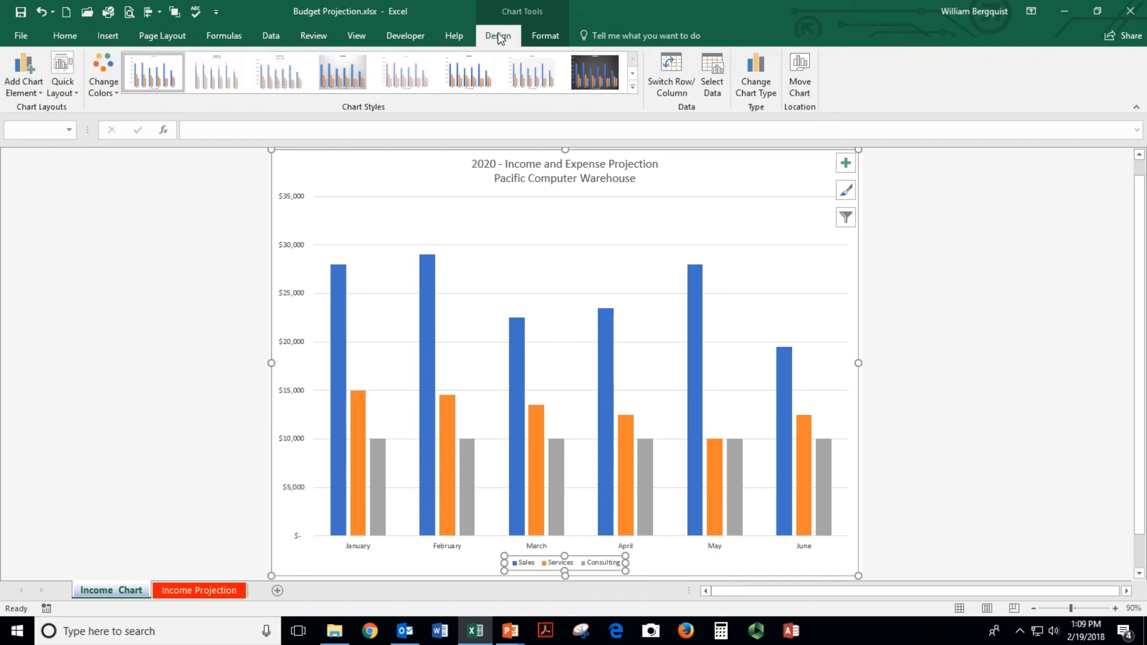
pyautogui.click(546, 38)
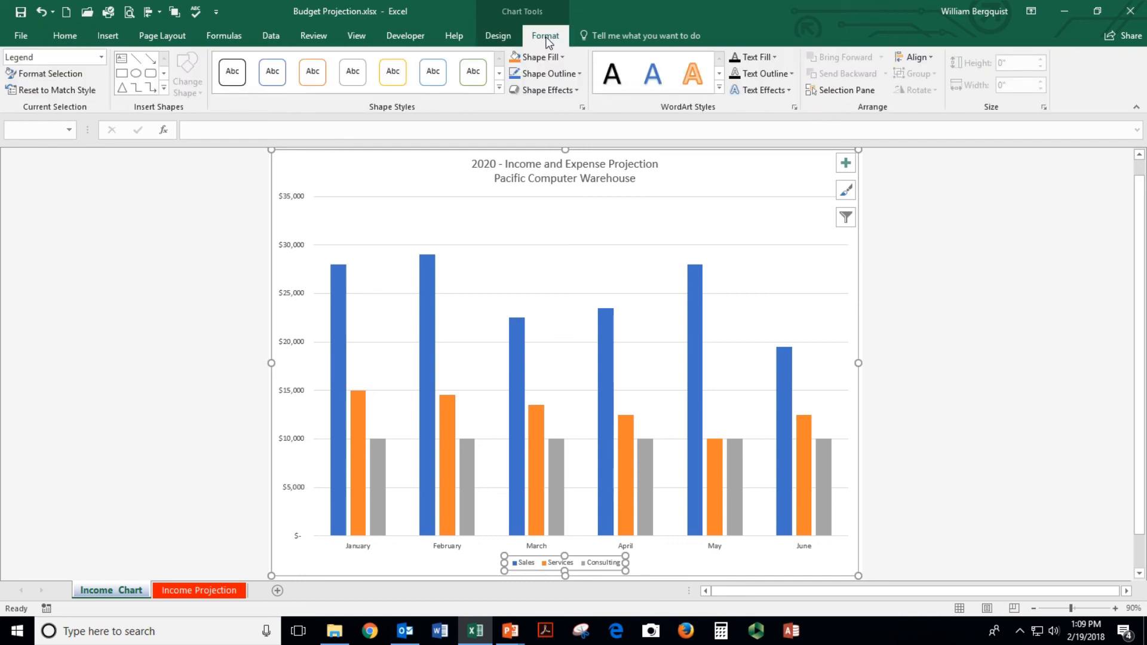
pyautogui.click(500, 39)
pyautogui.click(544, 39)
pyautogui.click(503, 38)
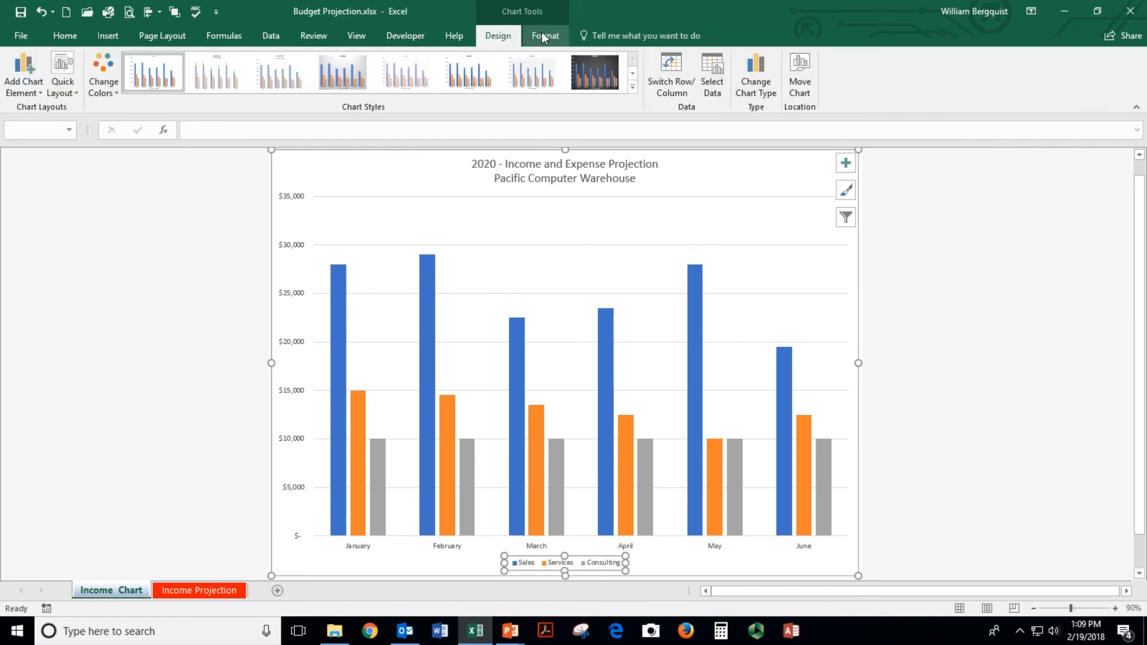
pyautogui.click(537, 72)
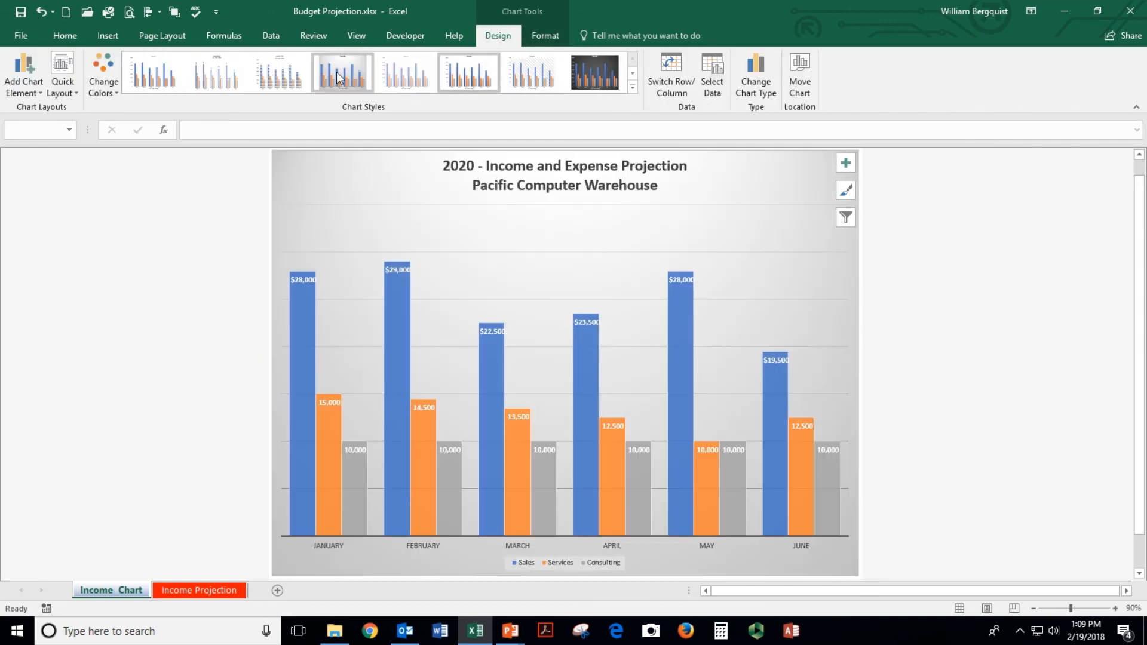
pyautogui.click(337, 78)
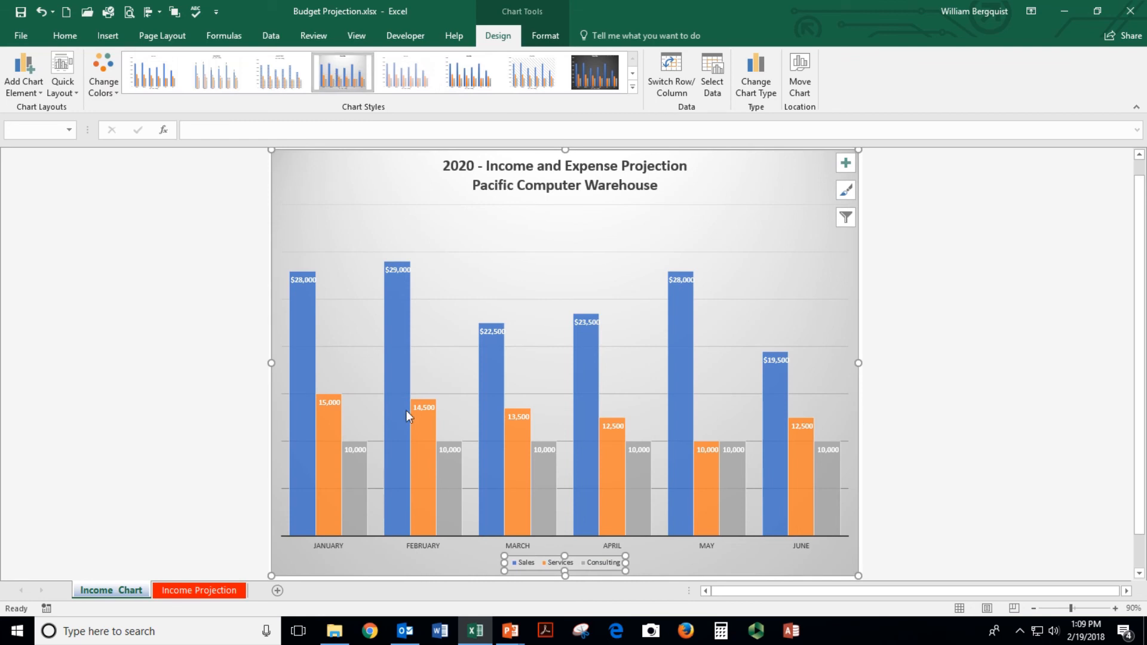
# Switch row/column twice so the columns stay grouped by month
pyautogui.moveTo(577, 380)
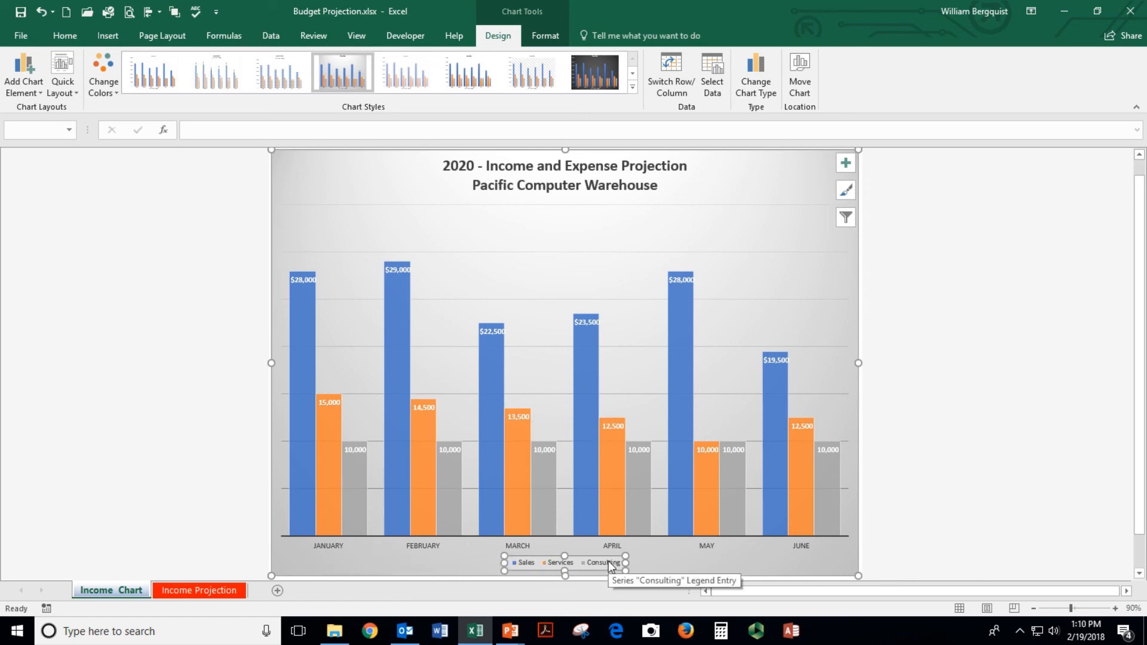
pyautogui.click(672, 70)
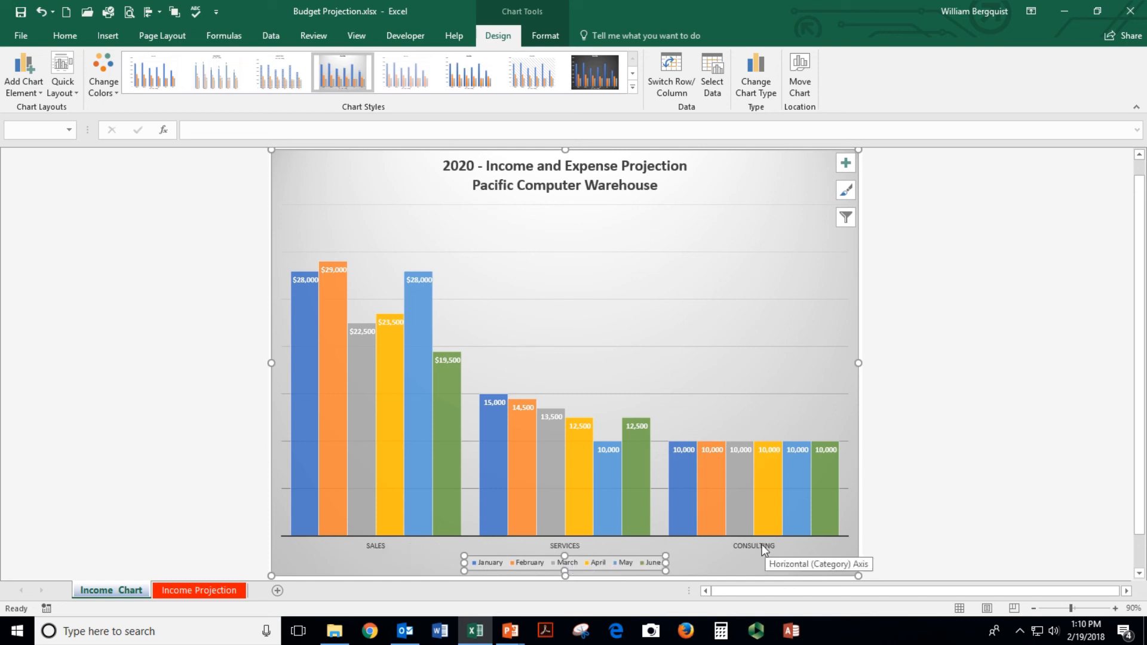
pyautogui.click(669, 89)
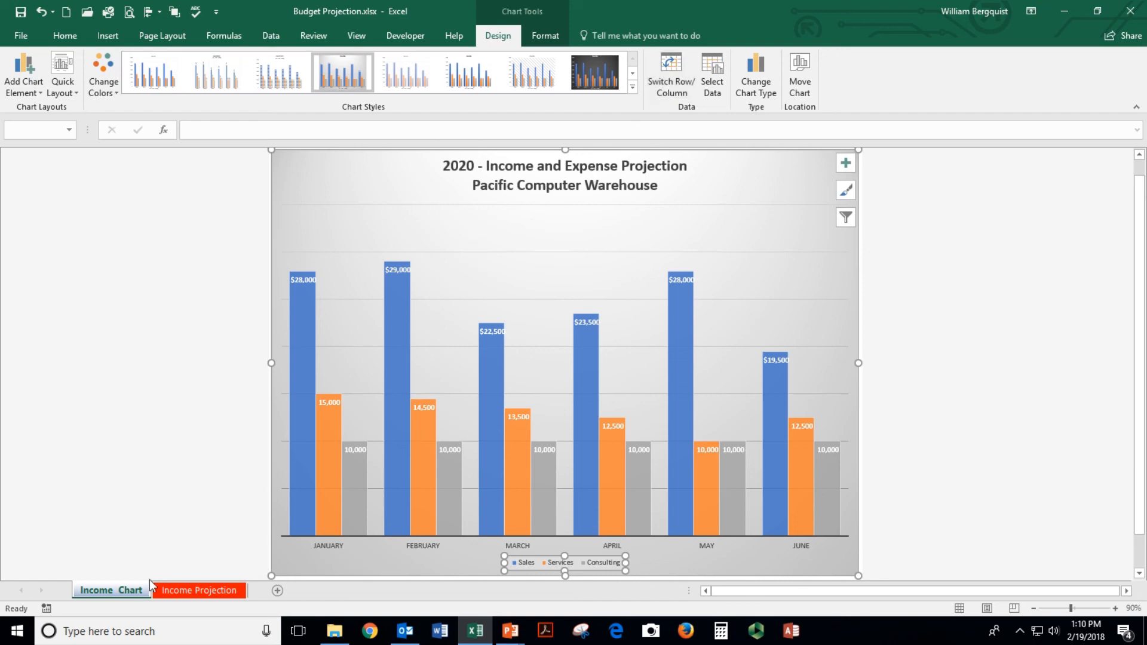
# Chart the April–June expenses (A14:A19 with E14:G19) as a column chart on a new sheet, Chart2
pyautogui.click(167, 591)
pyautogui.moveTo(55, 251); pyautogui.dragTo(441, 297)
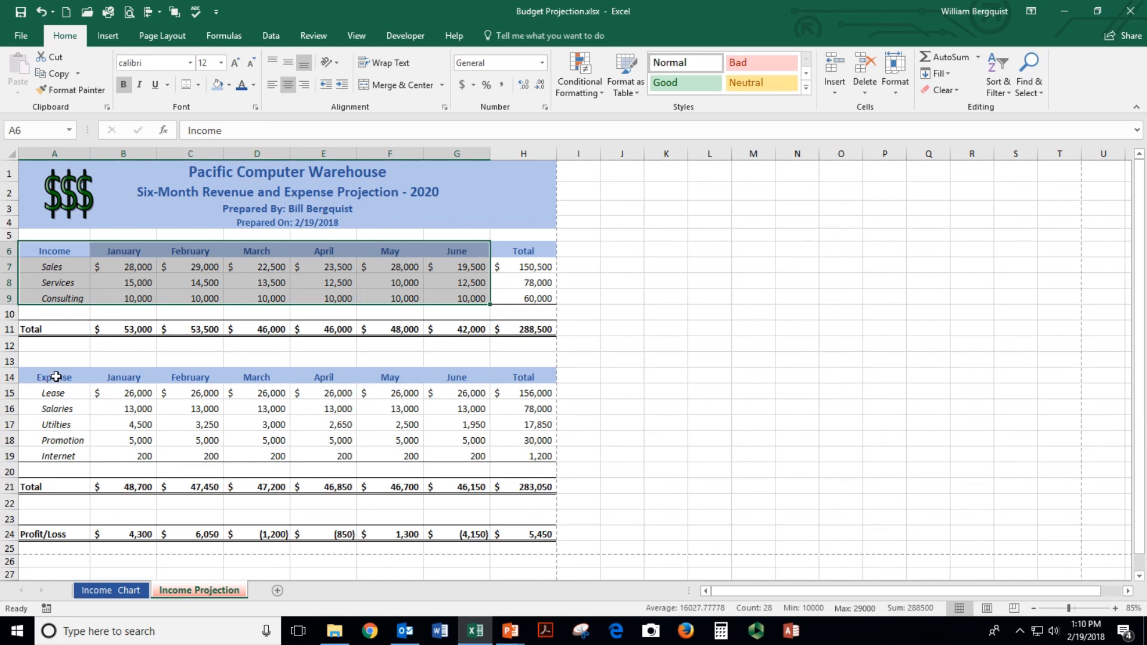
pyautogui.moveTo(56, 378); pyautogui.dragTo(58, 455)
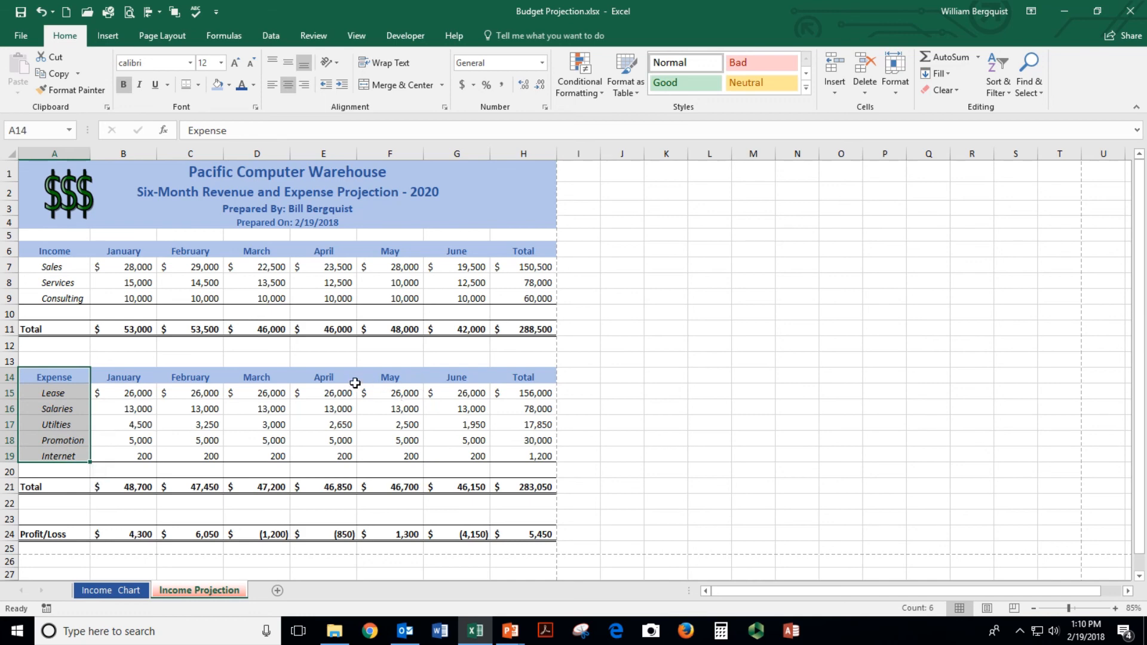
pyautogui.keyDown('ctrl'); pyautogui.moveTo(322, 377); pyautogui.dragTo(449, 455); pyautogui.keyUp('ctrl')
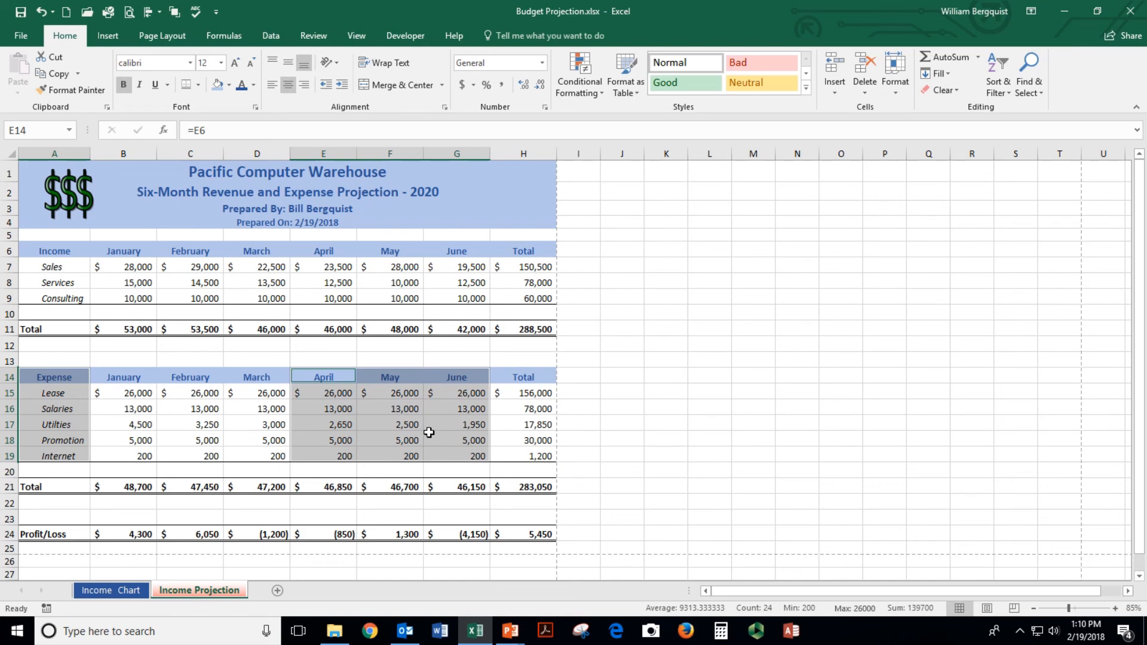
pyautogui.press('F11')
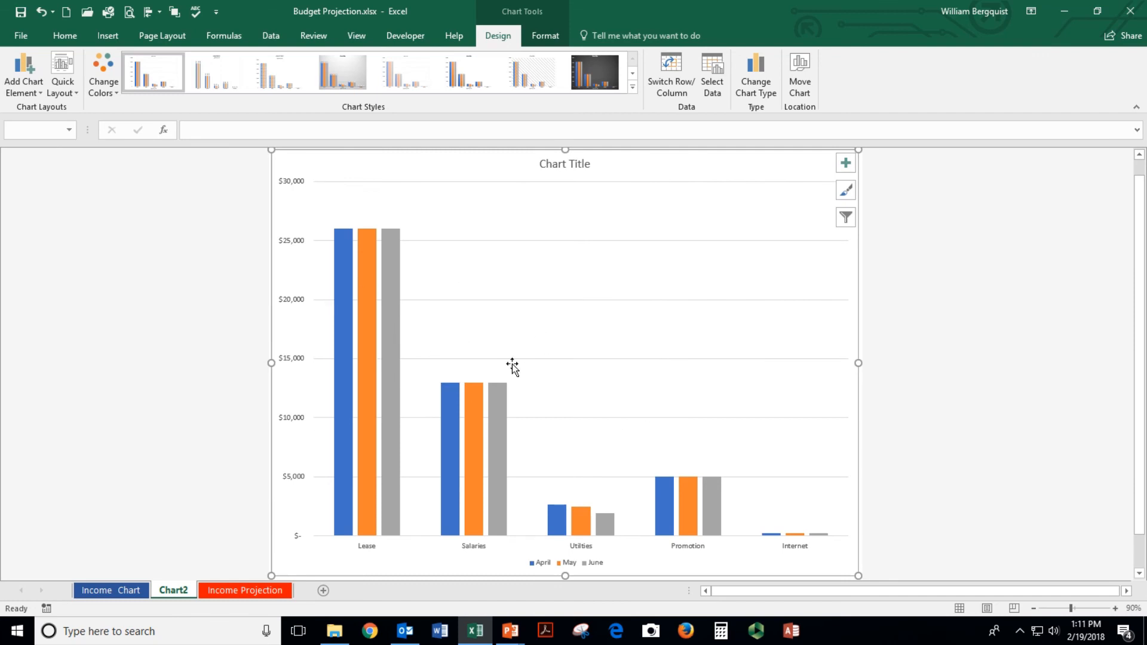
# Title the expense chart 'Pacific Computer Warehouse' with a second line '2nd Quarter Expenses - 2020'
pyautogui.click(576, 171)
pyautogui.moveTo(541, 163); pyautogui.dragTo(591, 165)
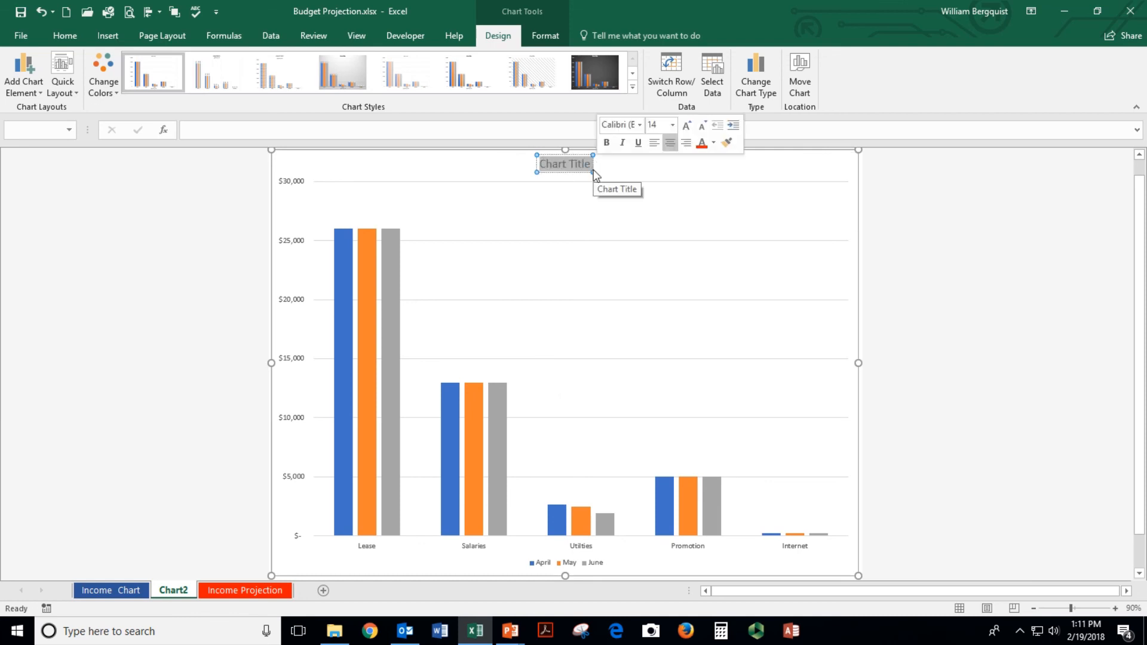
pyautogui.write('Pacific')
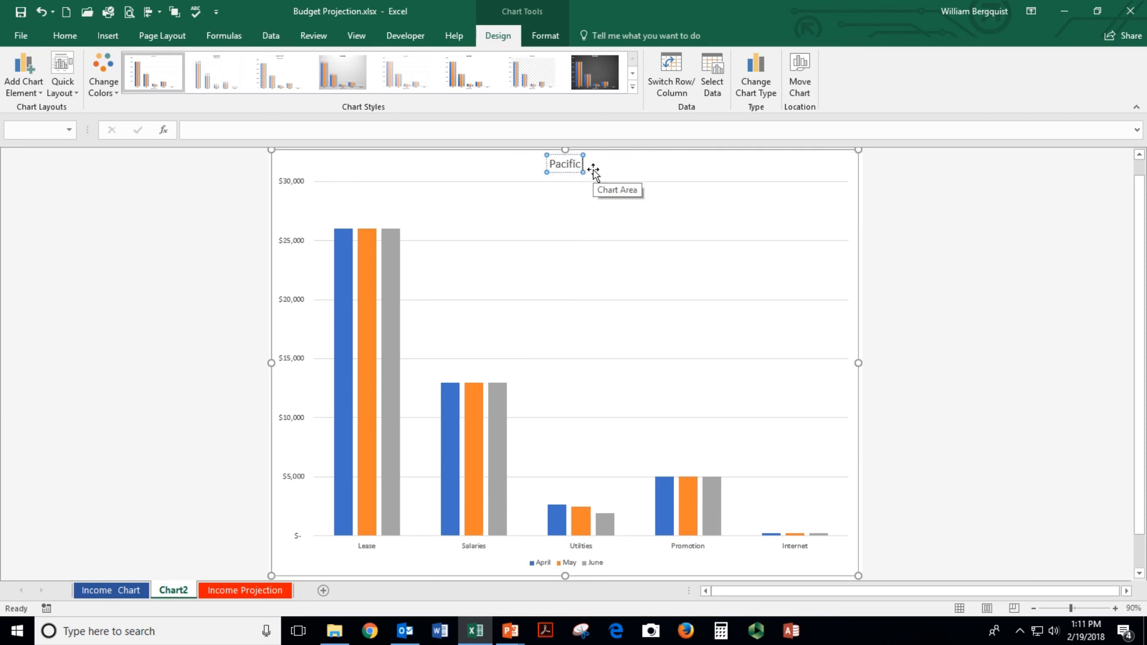
pyautogui.write(' Computer War')
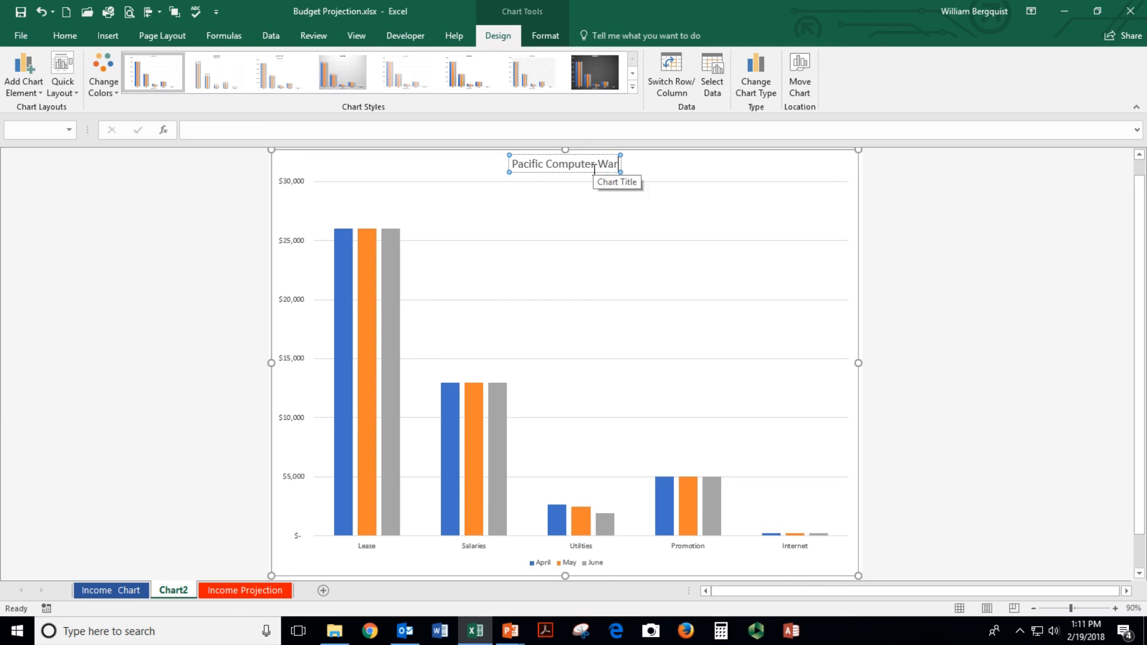
pyautogui.write('ehouse')
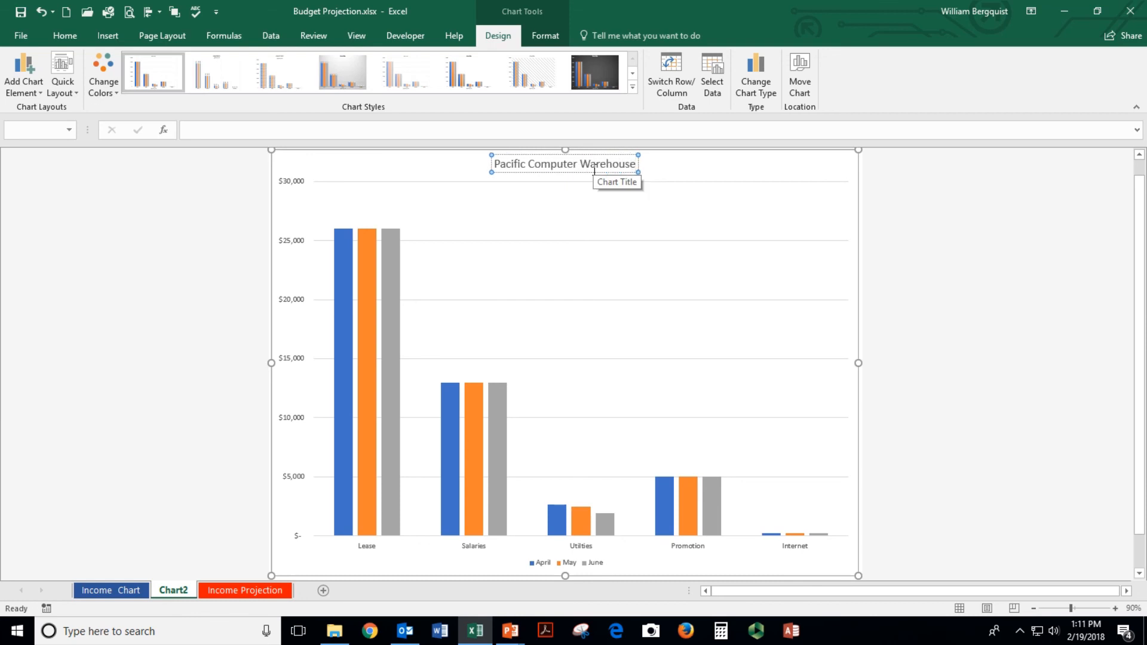
pyautogui.press('Return')
pyautogui.write('2nd Qua')
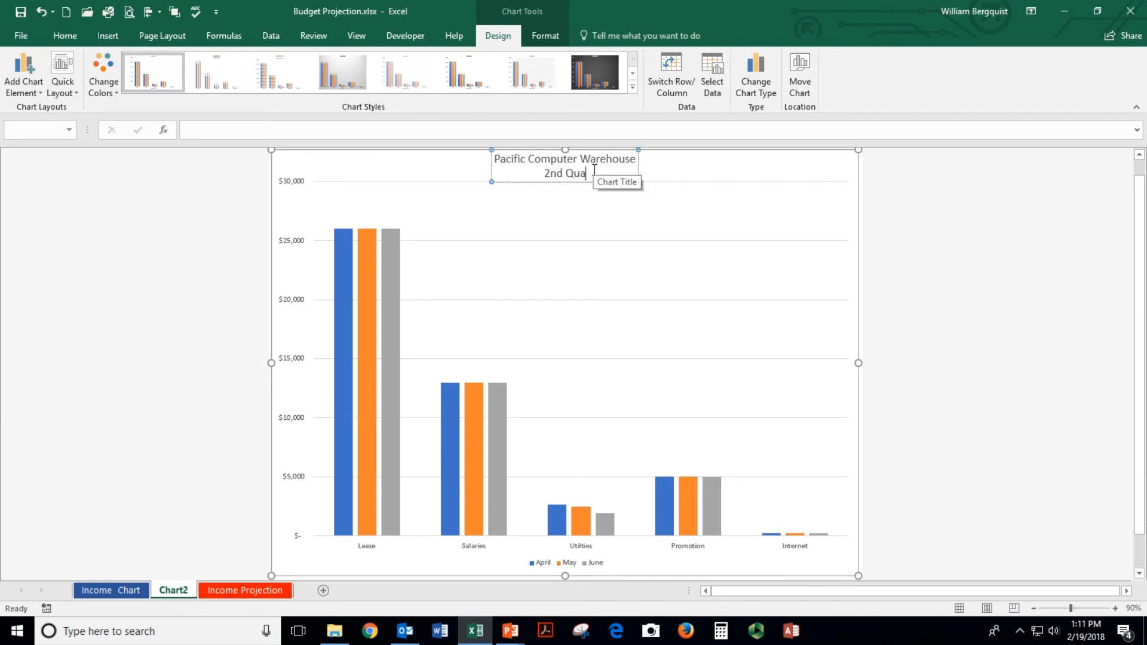
pyautogui.write('rter Expenses - 2020')
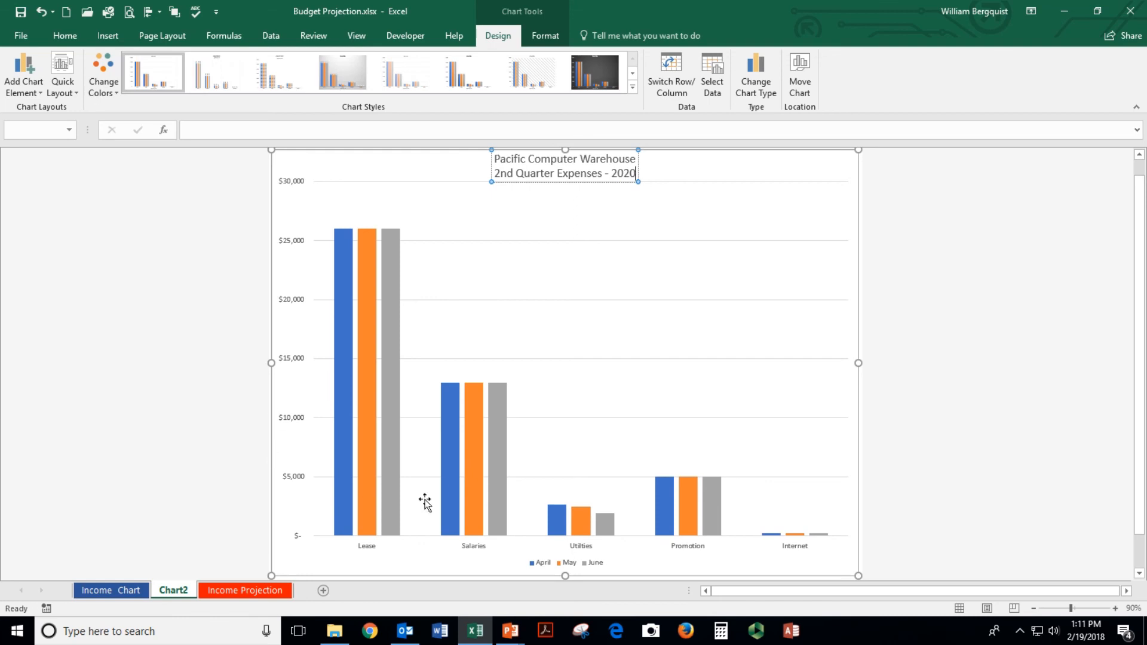
# Switch rows and columns so the expense chart's bars are grouped by month
pyautogui.click(430, 452)
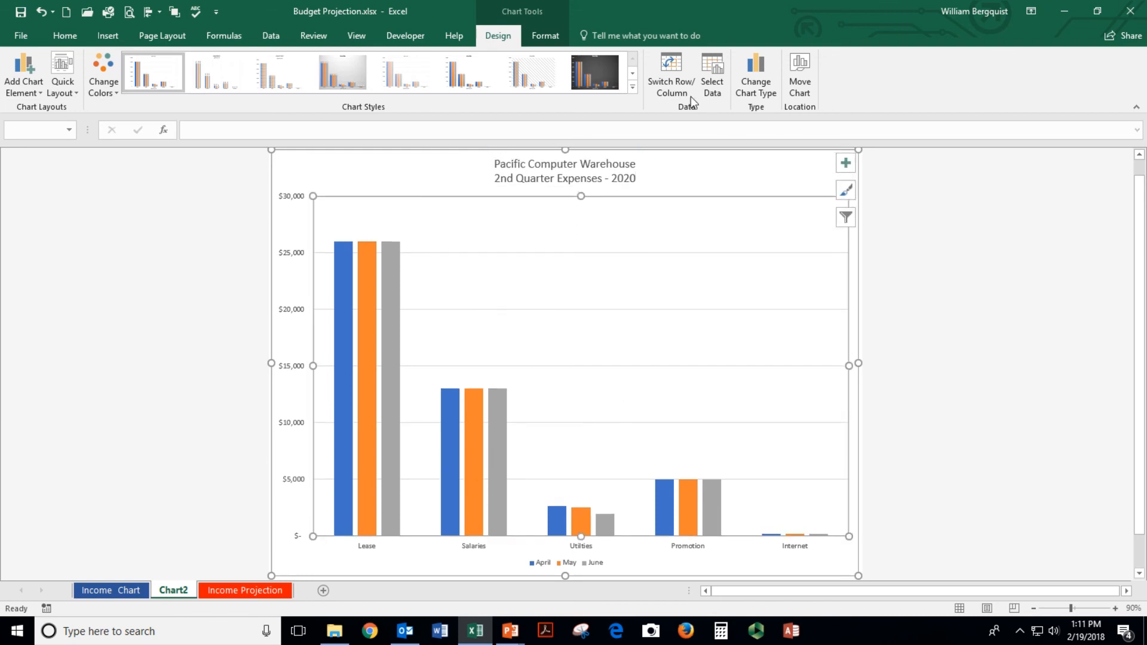
pyautogui.click(680, 77)
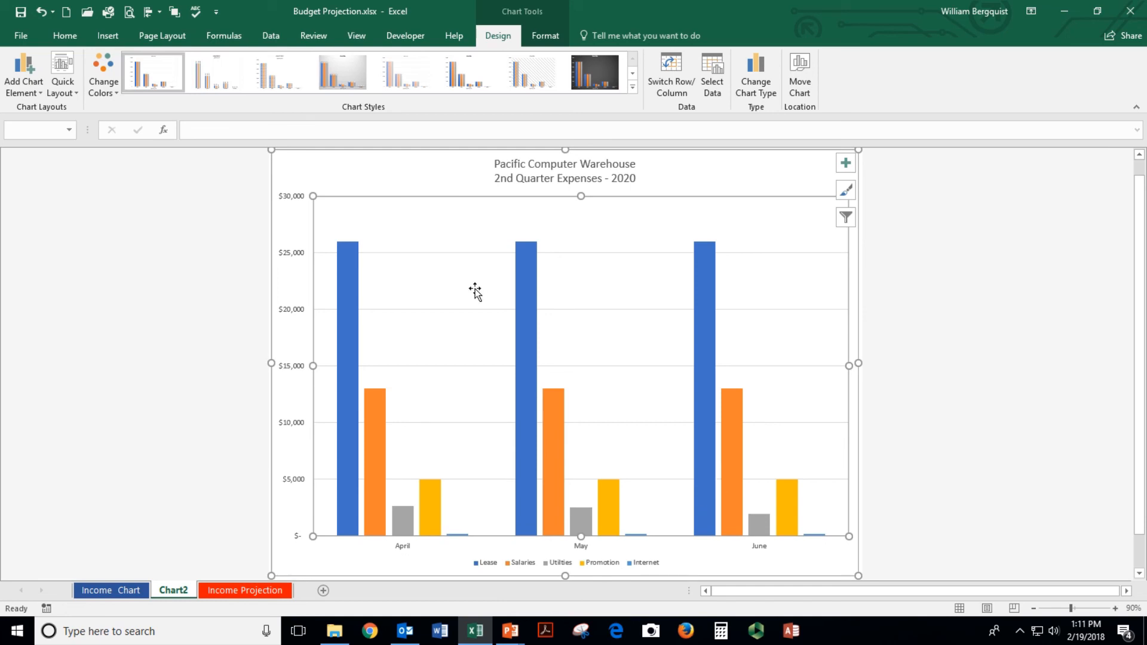
pyautogui.click(166, 590)
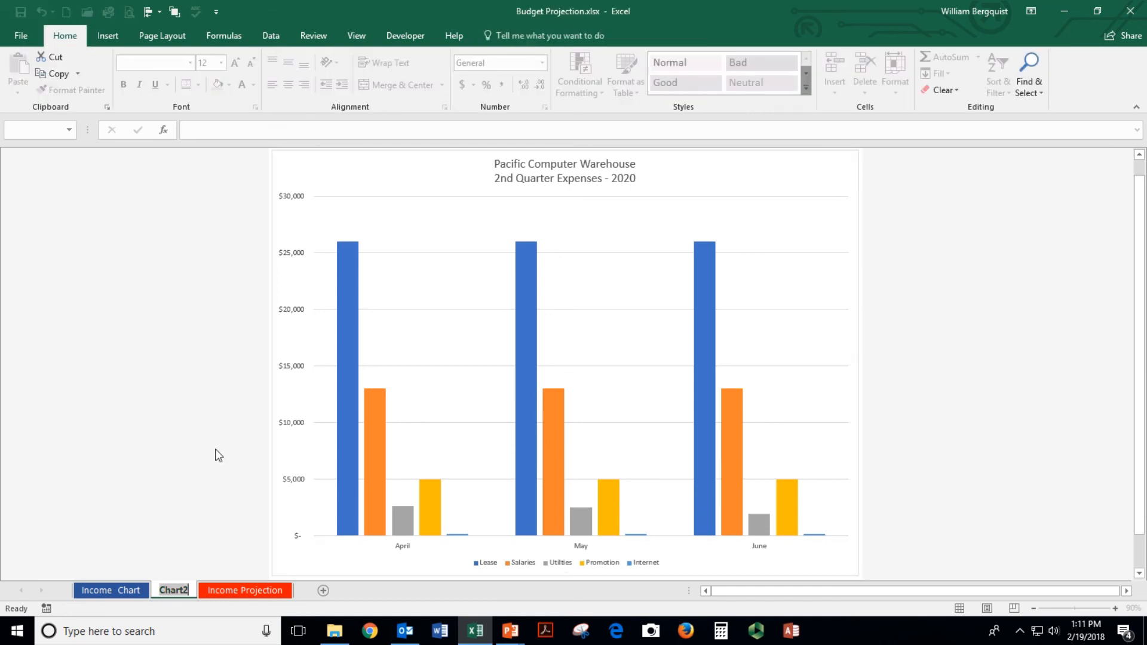
# Rename the Chart2 sheet to 'Expense Chart' and give its tab a green colour
pyautogui.write('Expens')
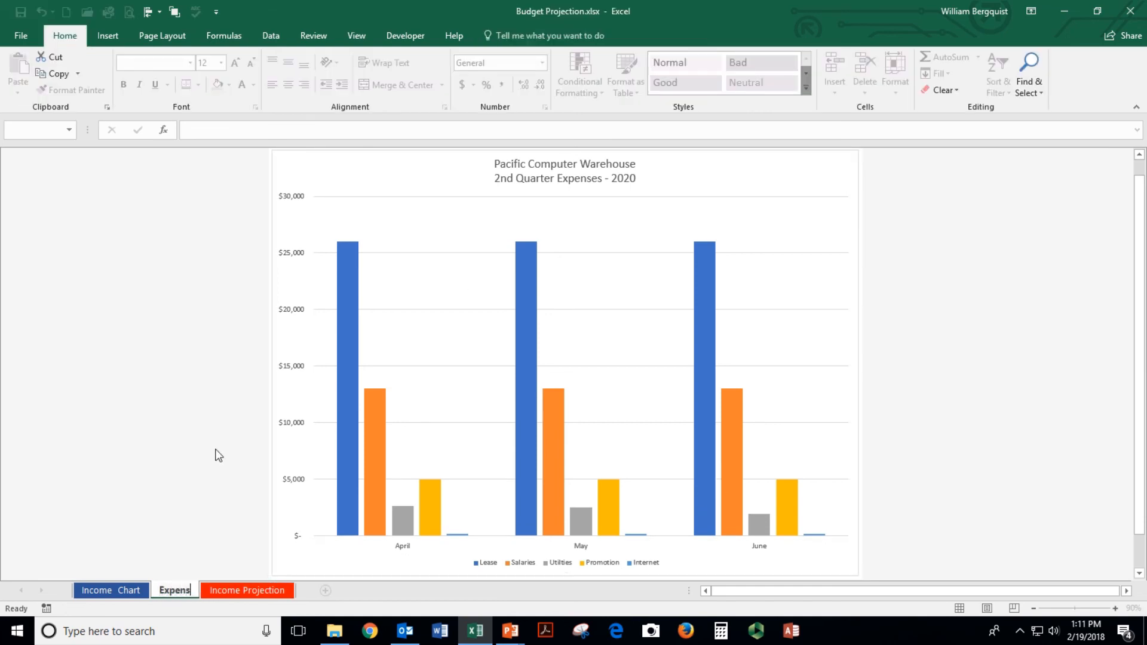
pyautogui.write('e Chart')
pyautogui.press('Return')
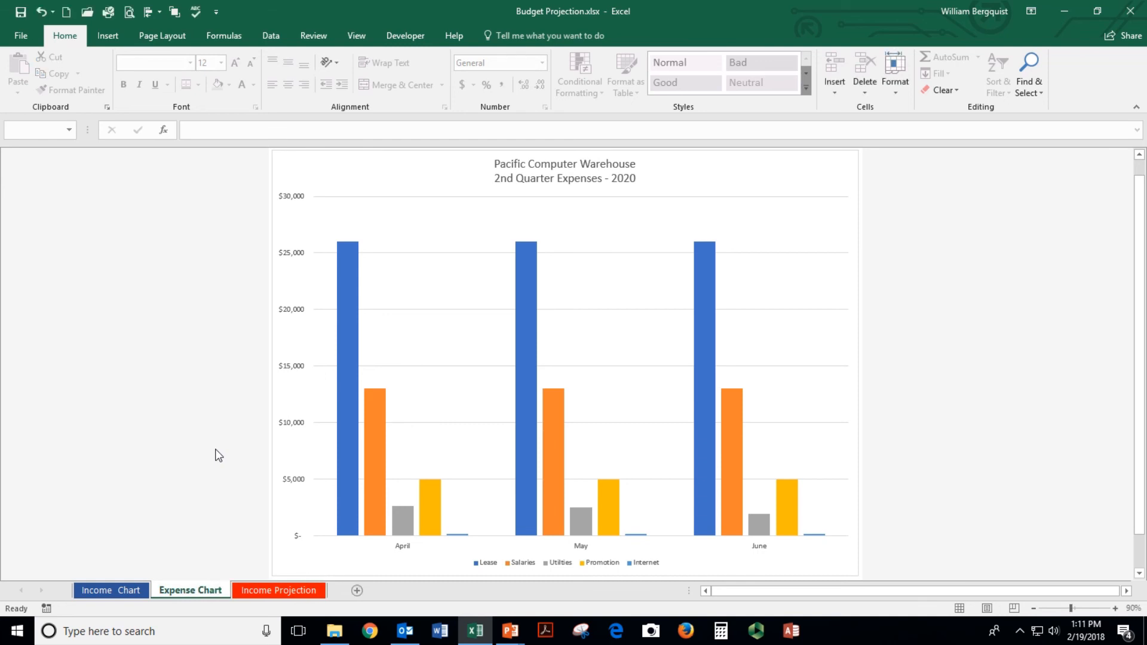
pyautogui.rightClick(181, 591)
pyautogui.moveTo(238, 527)
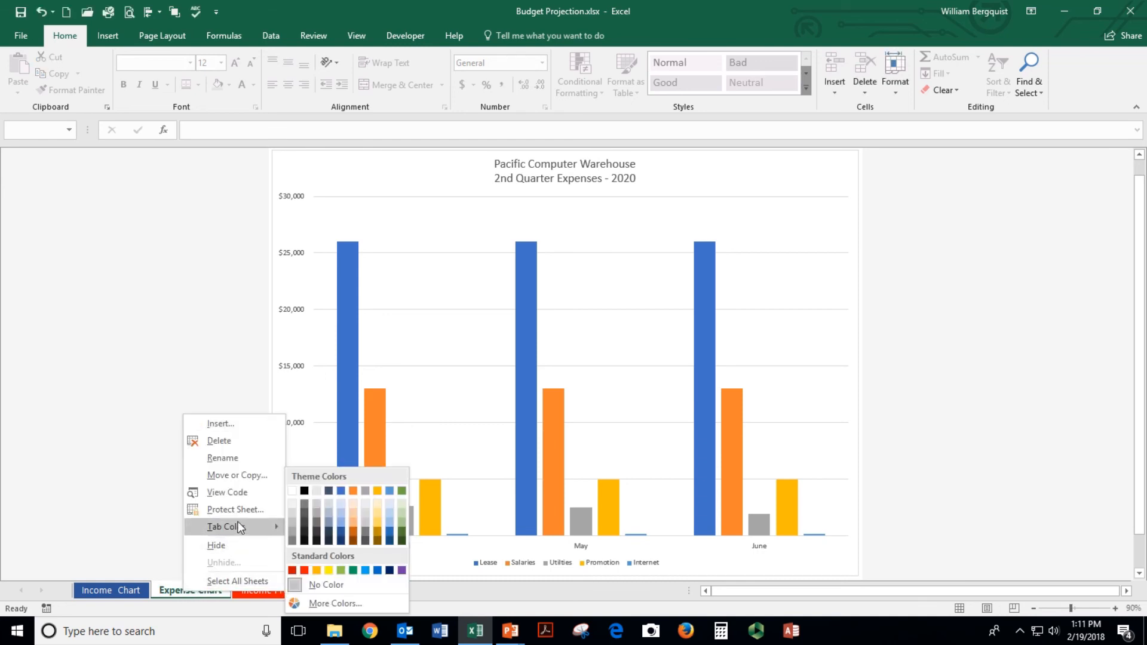
pyautogui.click(401, 531)
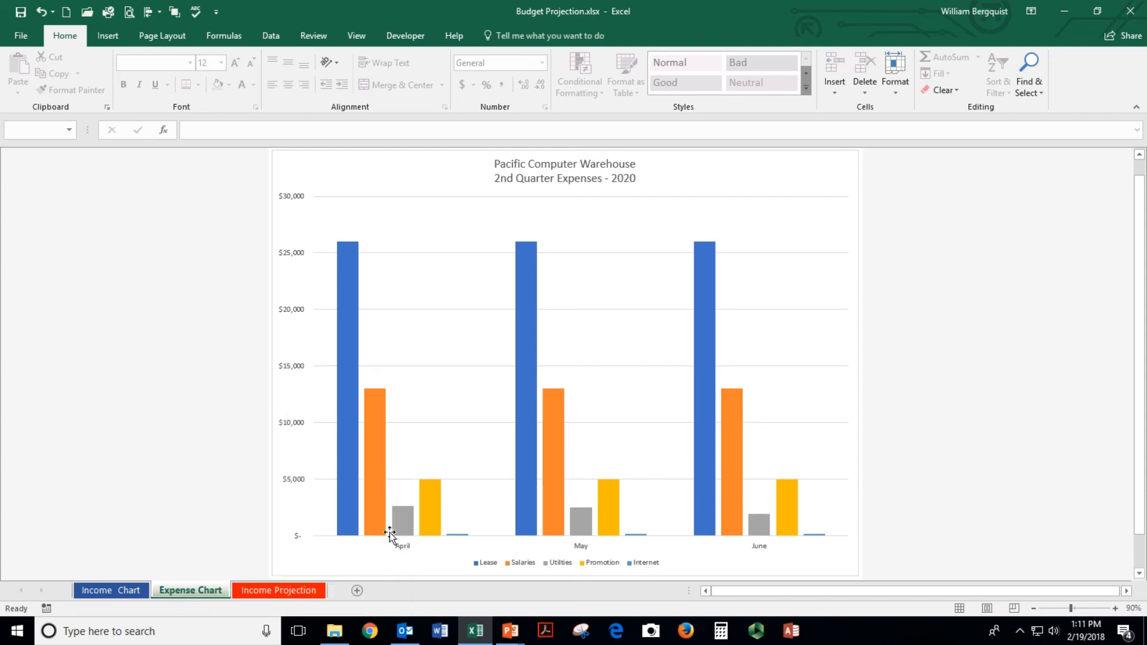
# Review the Income Projection, Income Chart and Expense Chart sheets, select cell A1, and save
pyautogui.click(242, 591)
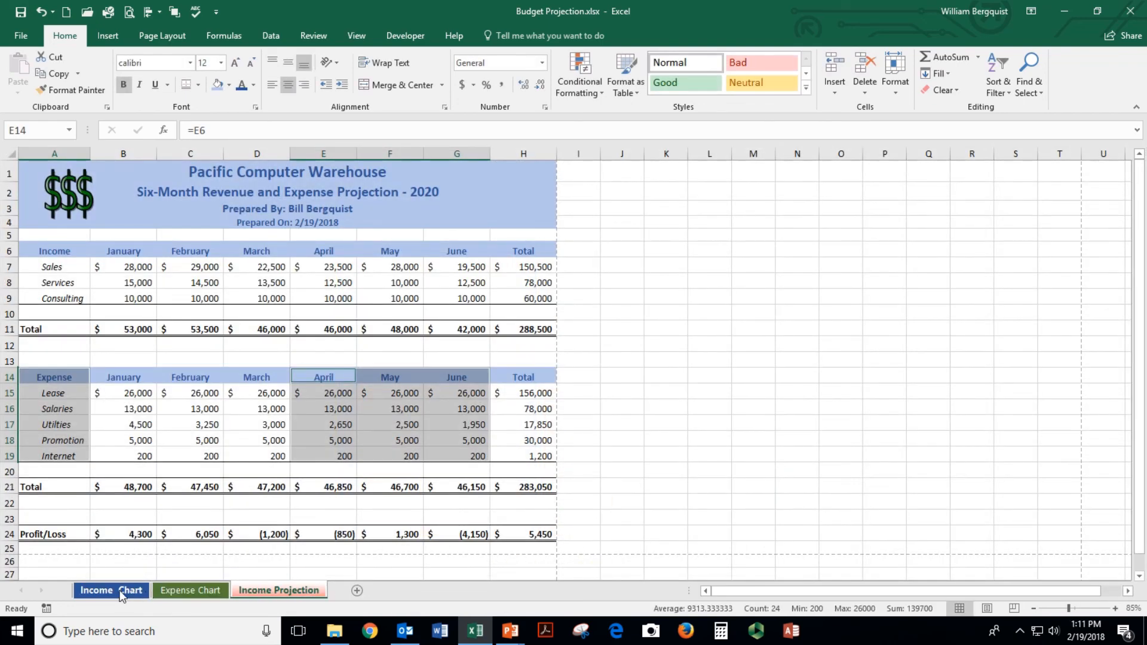
pyautogui.click(122, 590)
pyautogui.click(189, 589)
pyautogui.click(256, 591)
pyautogui.click(190, 250)
pyautogui.click(117, 170)
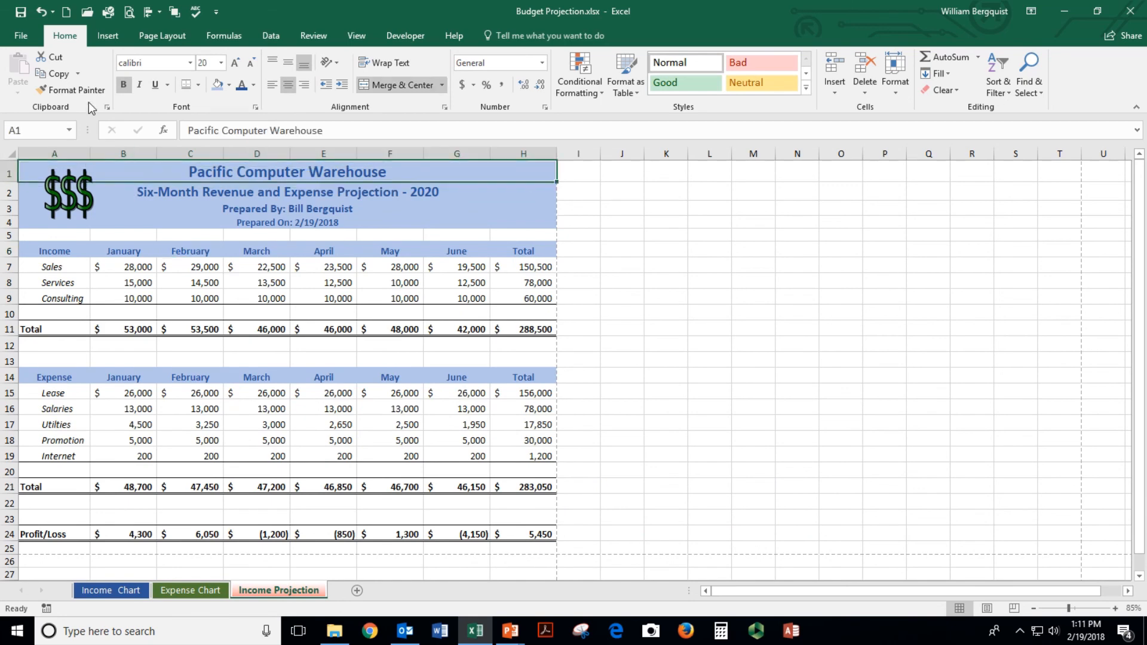
pyautogui.click(22, 14)
# Move the Income Projection sheet to the first tab position and save the workbook
pyautogui.click(177, 591)
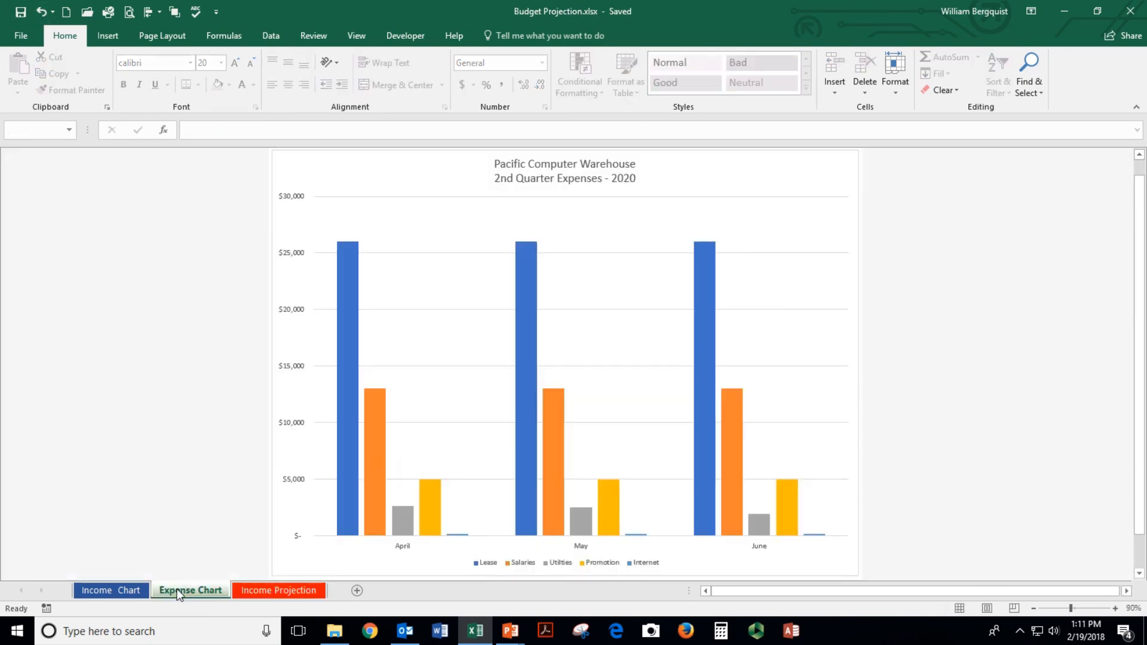
pyautogui.click(128, 590)
pyautogui.click(179, 590)
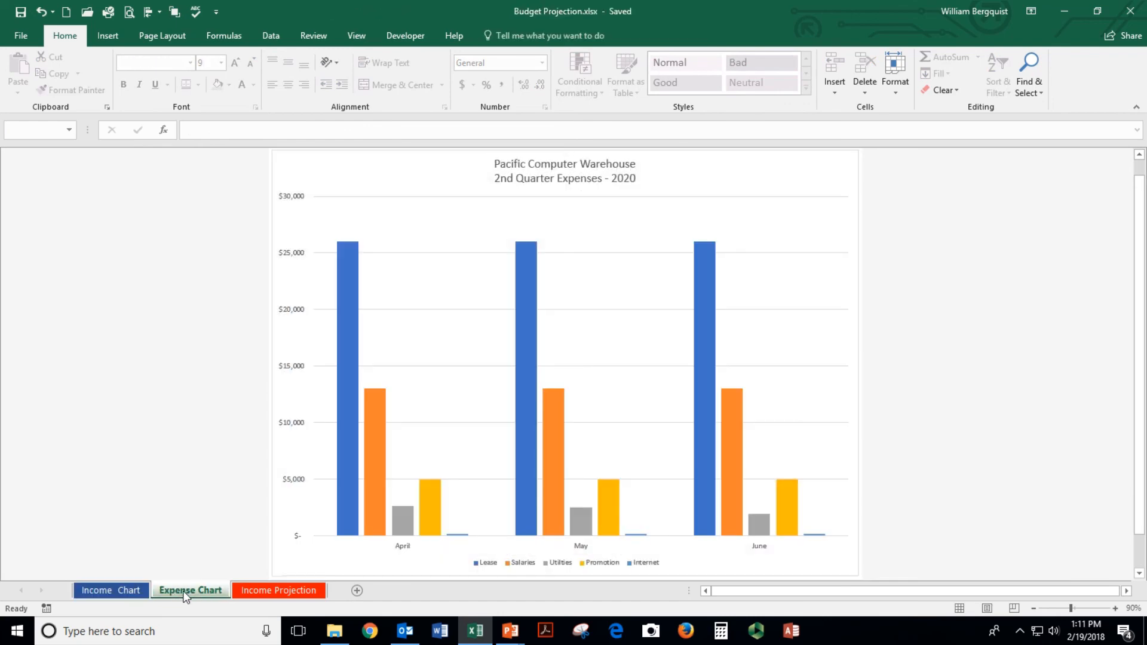
pyautogui.click(297, 590)
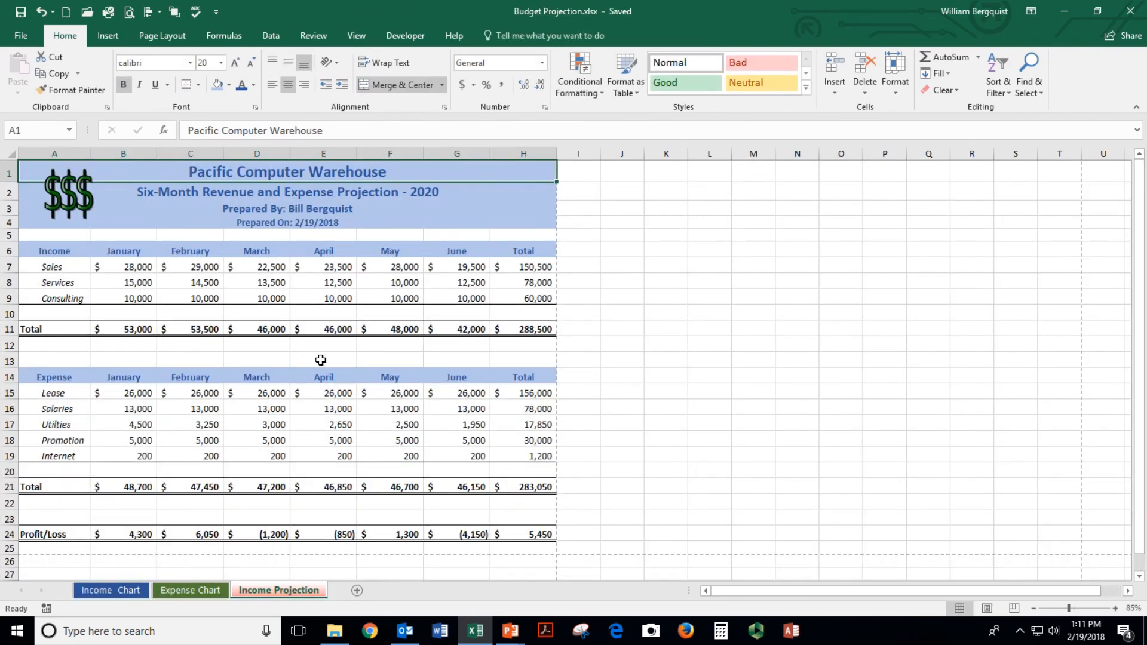
pyautogui.moveTo(287, 593); pyautogui.dragTo(81, 585)
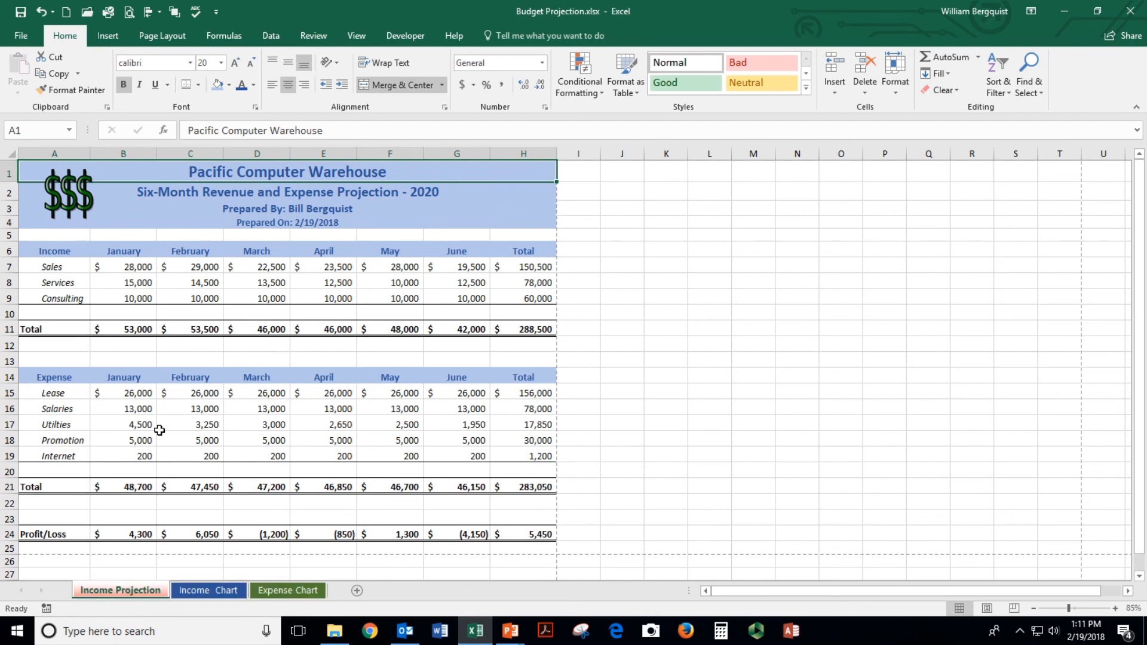
pyautogui.click(18, 11)
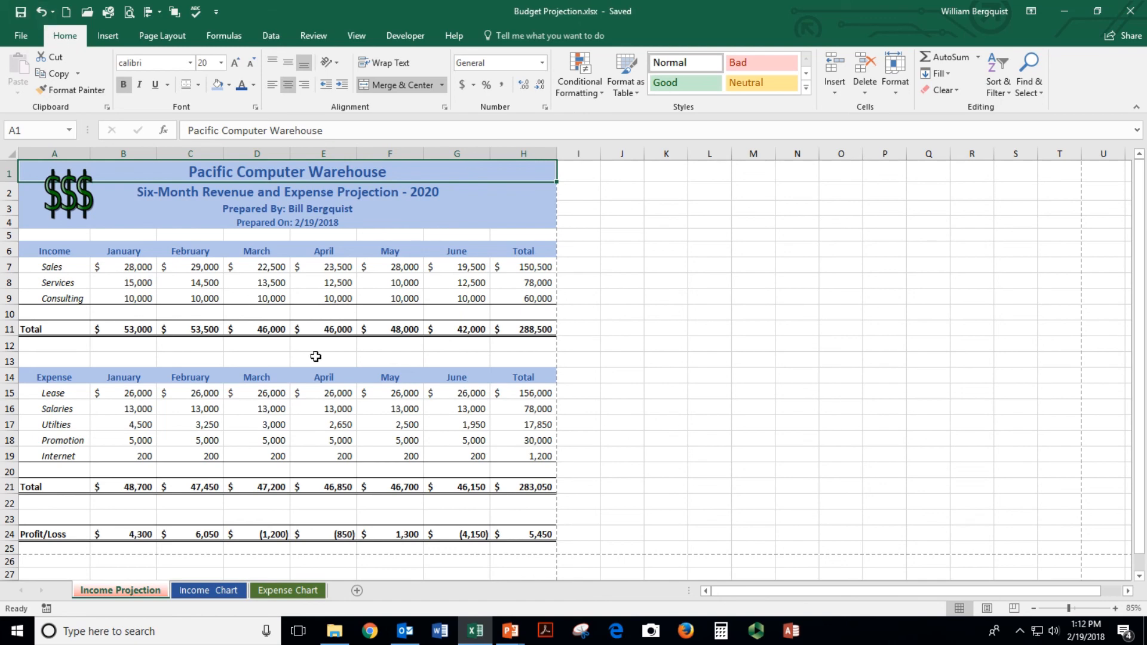
pyautogui.click(128, 13)
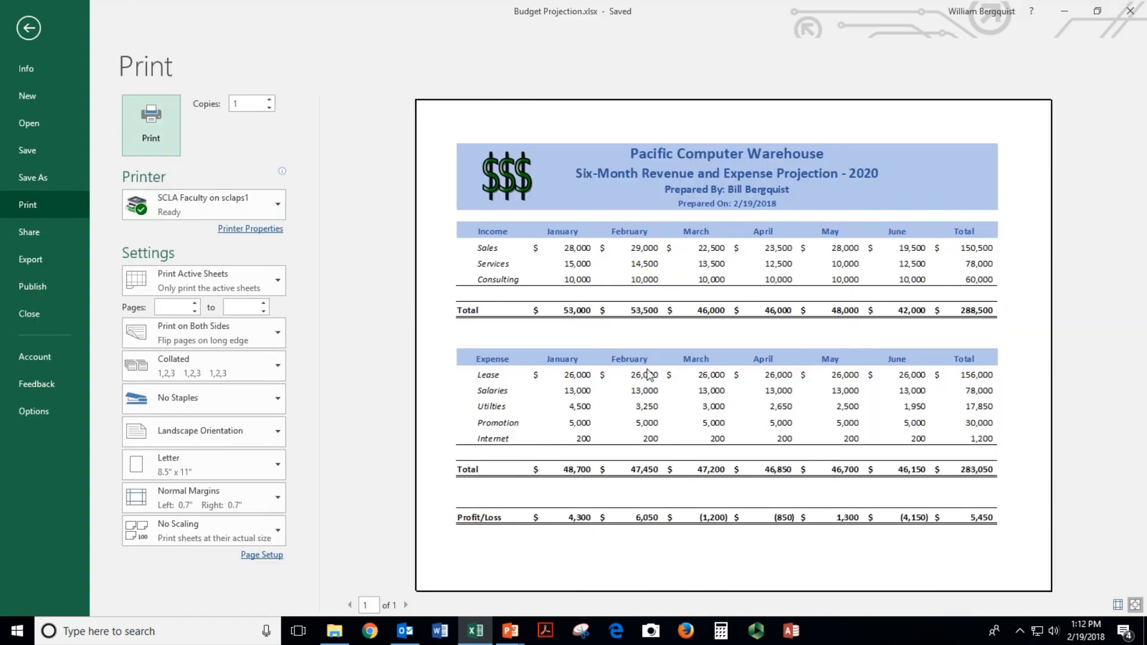
pyautogui.press('Escape')
pyautogui.click(218, 590)
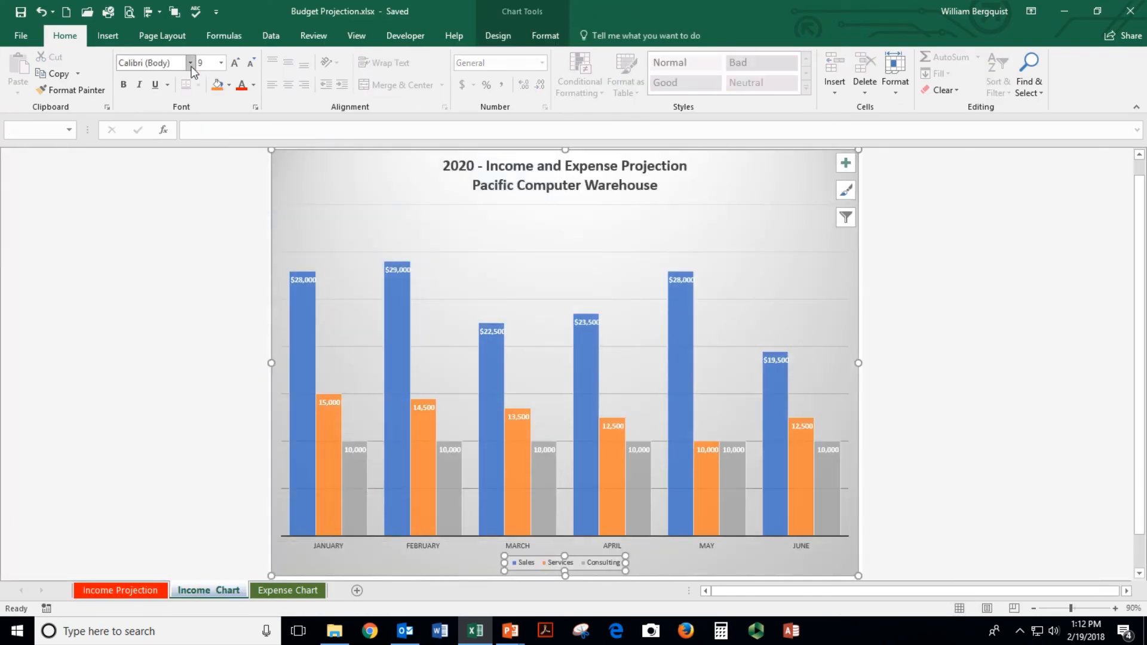
pyautogui.click(128, 13)
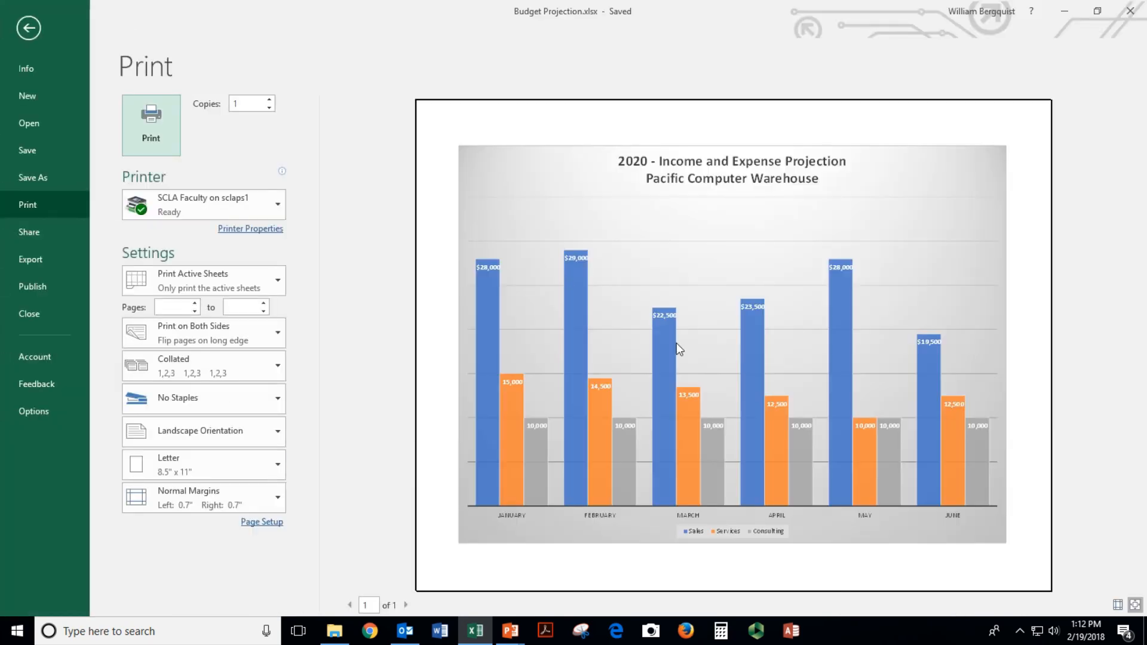
pyautogui.click(27, 27)
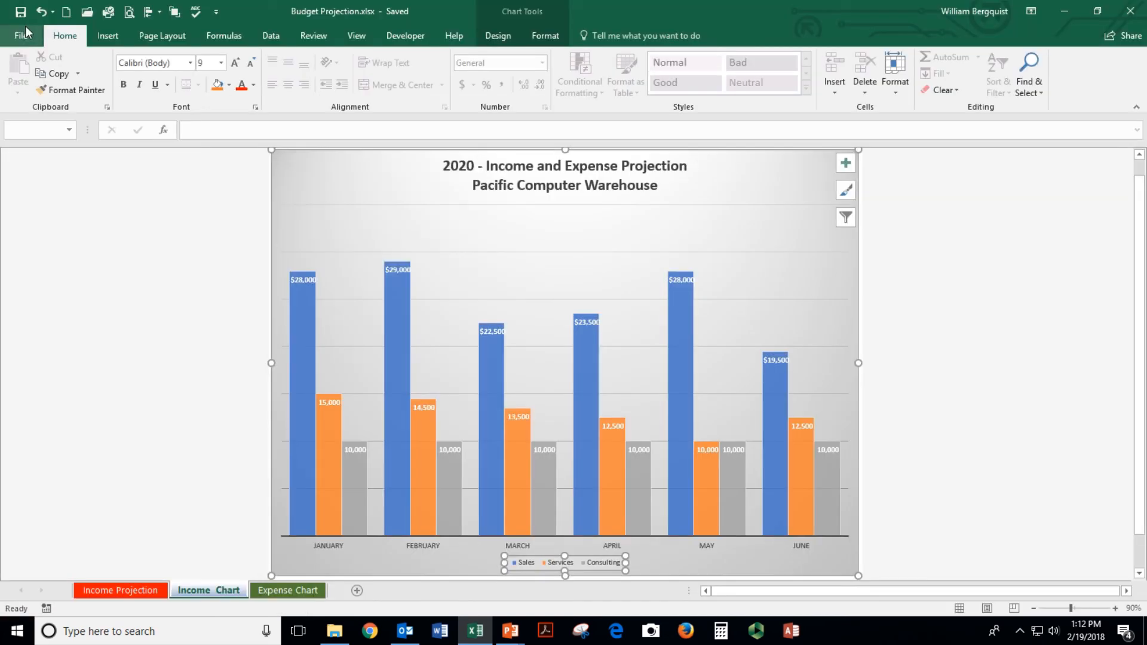
pyautogui.click(286, 590)
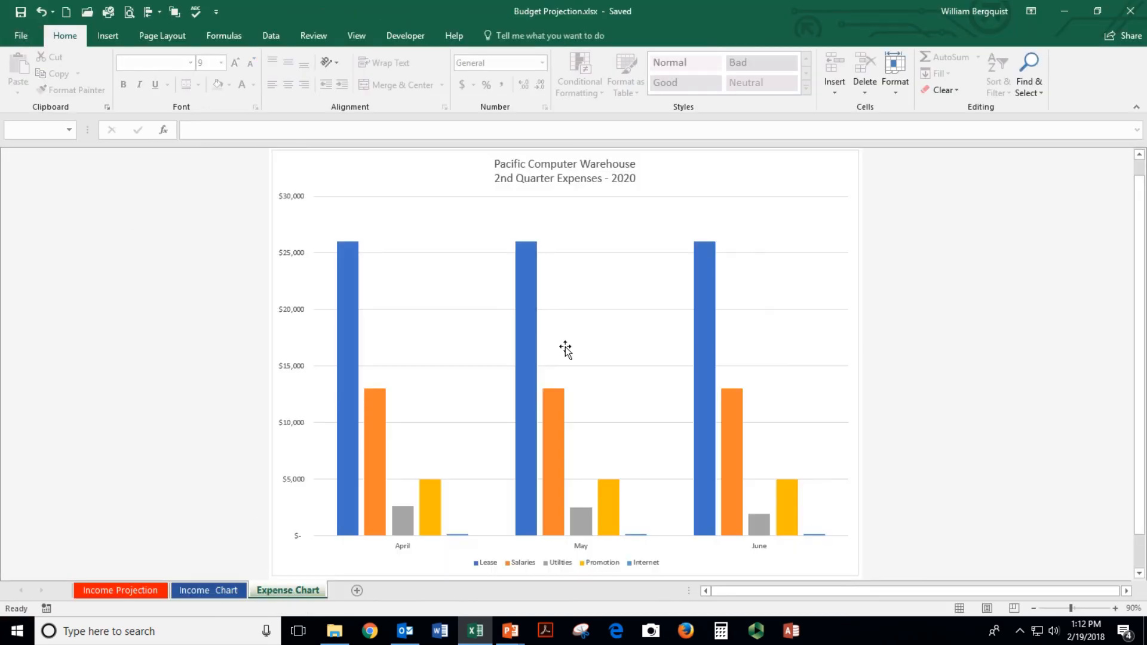
pyautogui.click(137, 591)
pyautogui.click(34, 264)
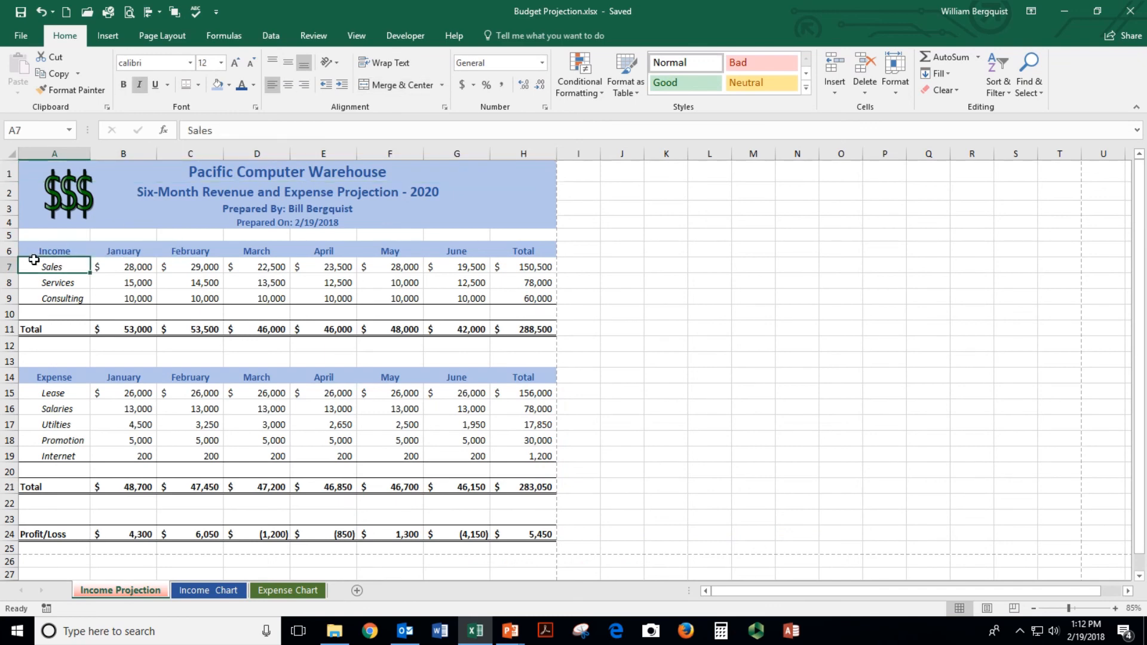
pyautogui.click(35, 174)
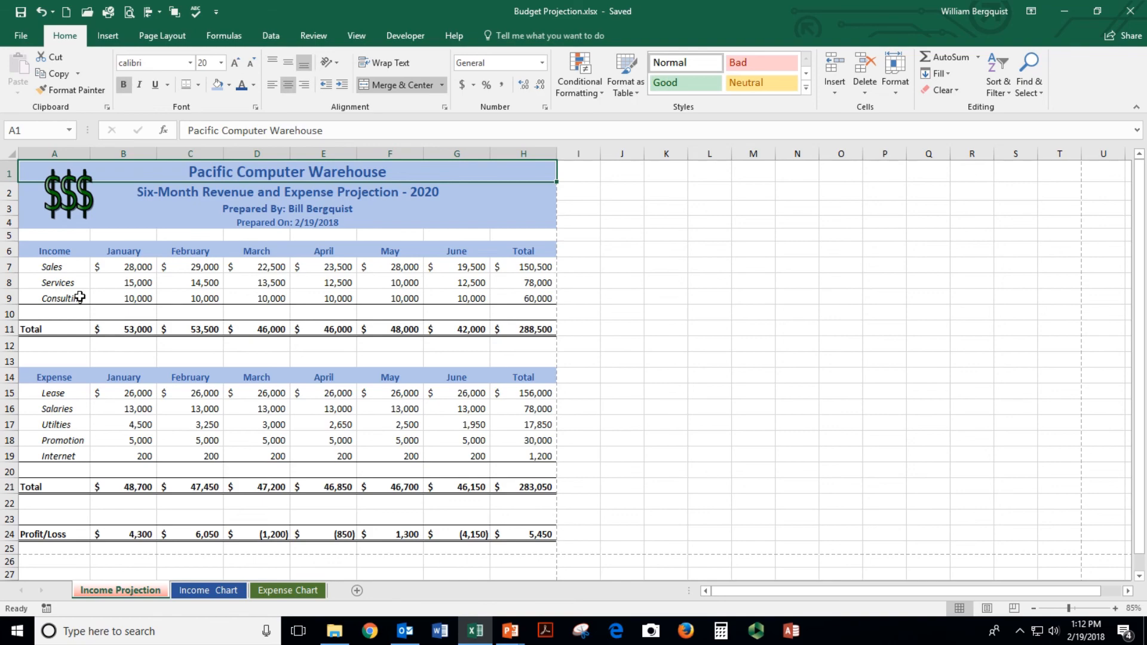
pyautogui.moveTo(651, 16)
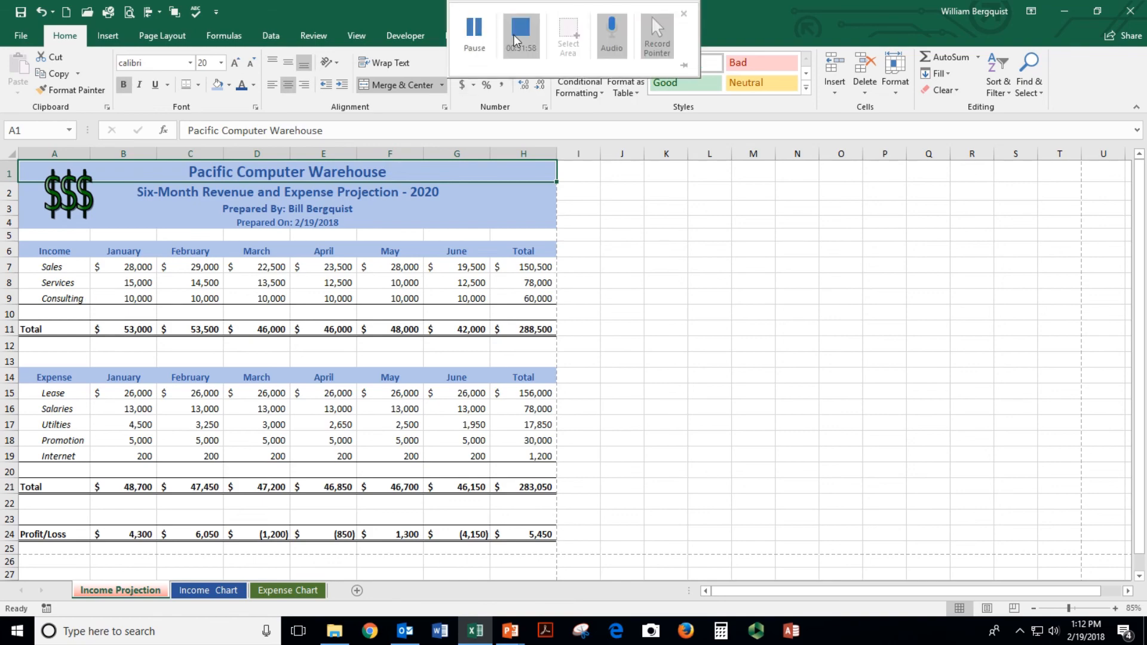